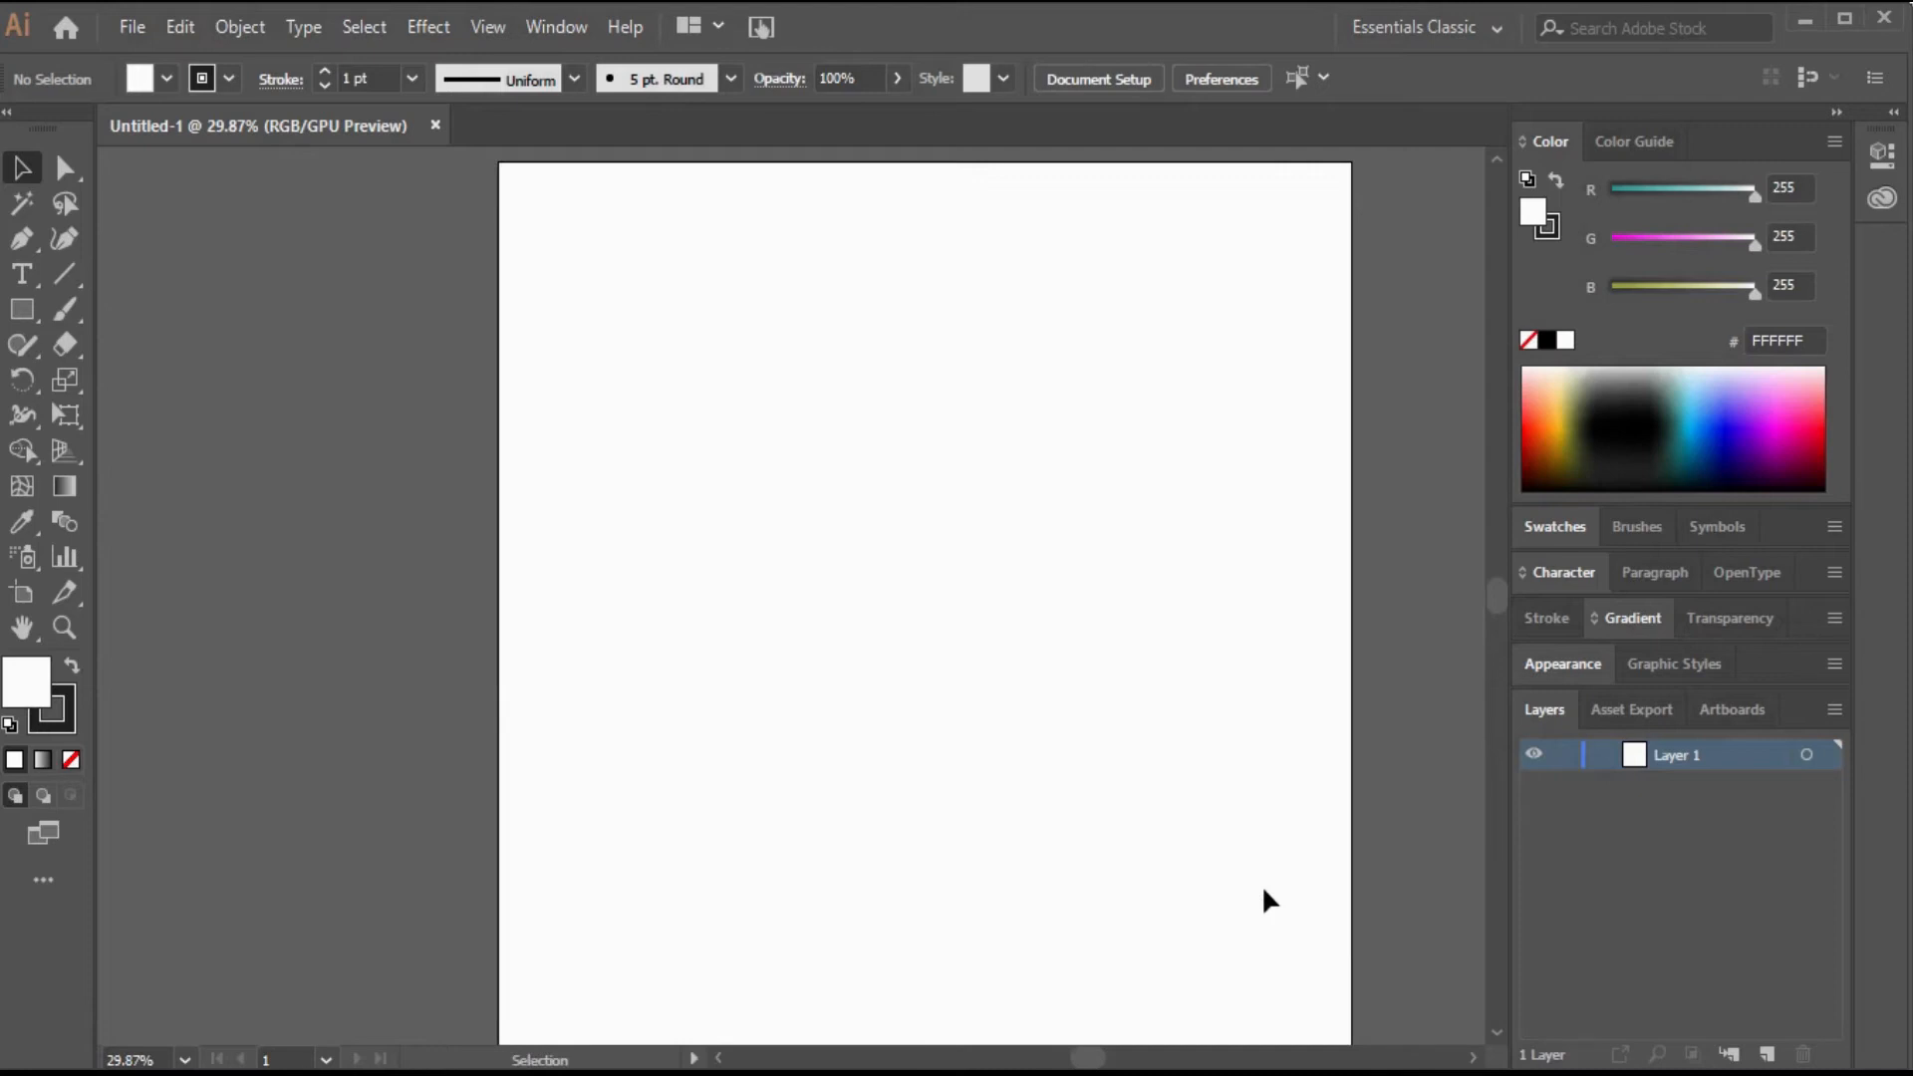
Show the rulers around the artboard.
key("z")
left_click(1264, 889, "alt")
left_click_drag(859, 726, 1186, 961)
key("v")
key("ctrl+r")
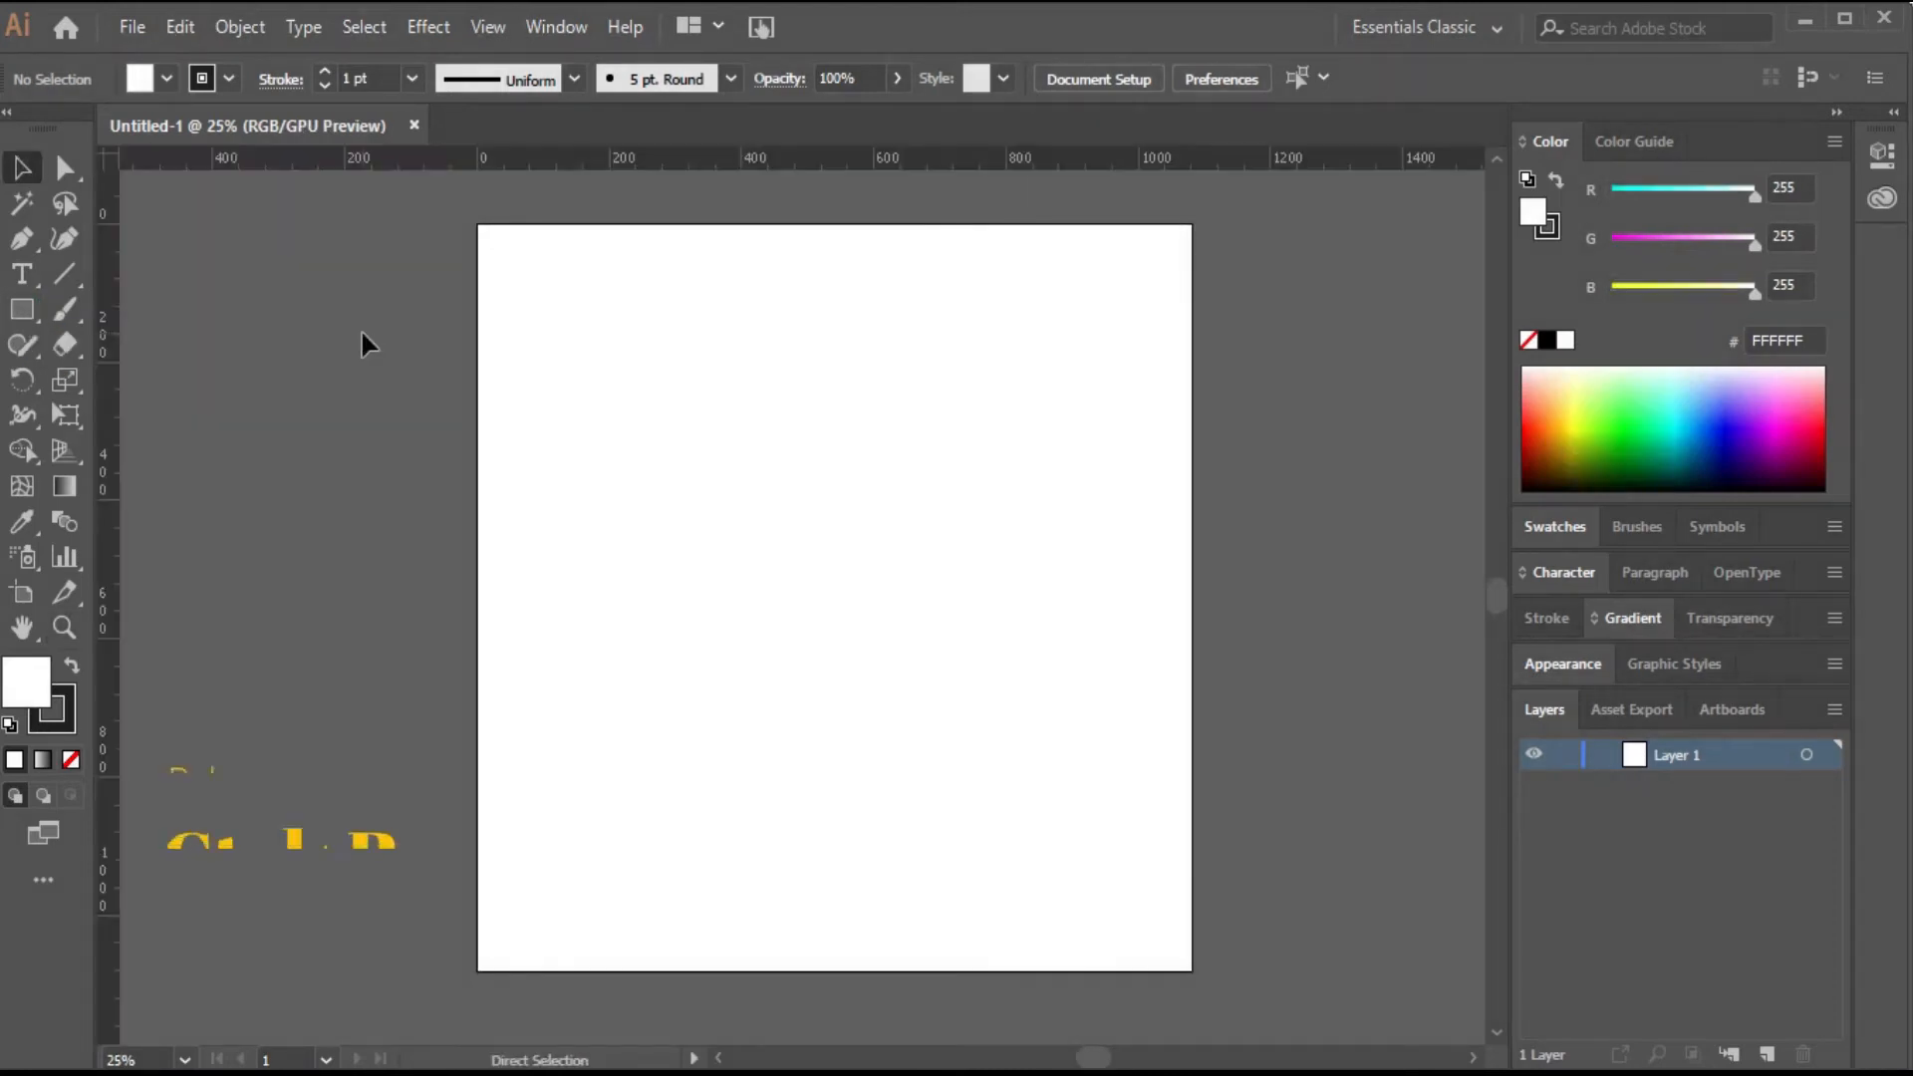
Create a 50 × 50 px square with the Rectangle tool.
left_click(22, 309)
left_click(386, 311)
left_click(923, 606)
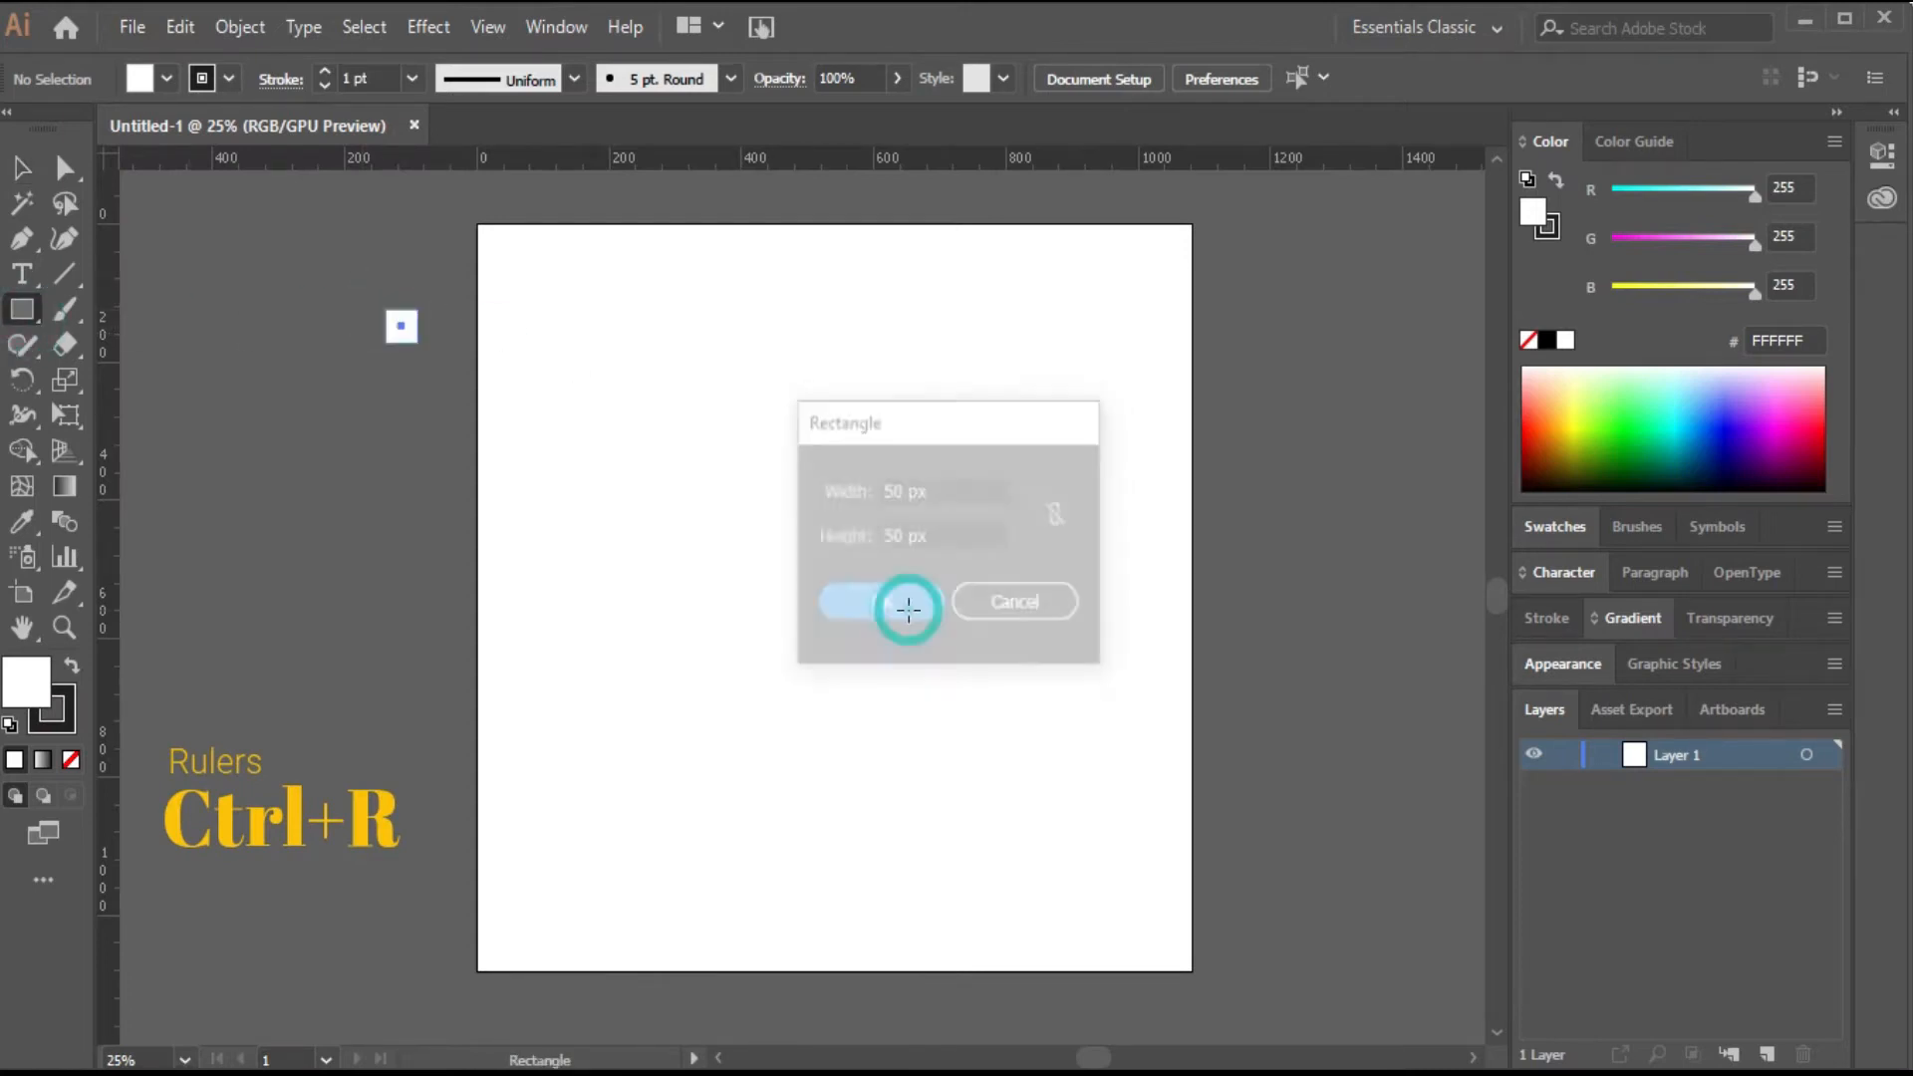
key("v")
left_click(72, 665)
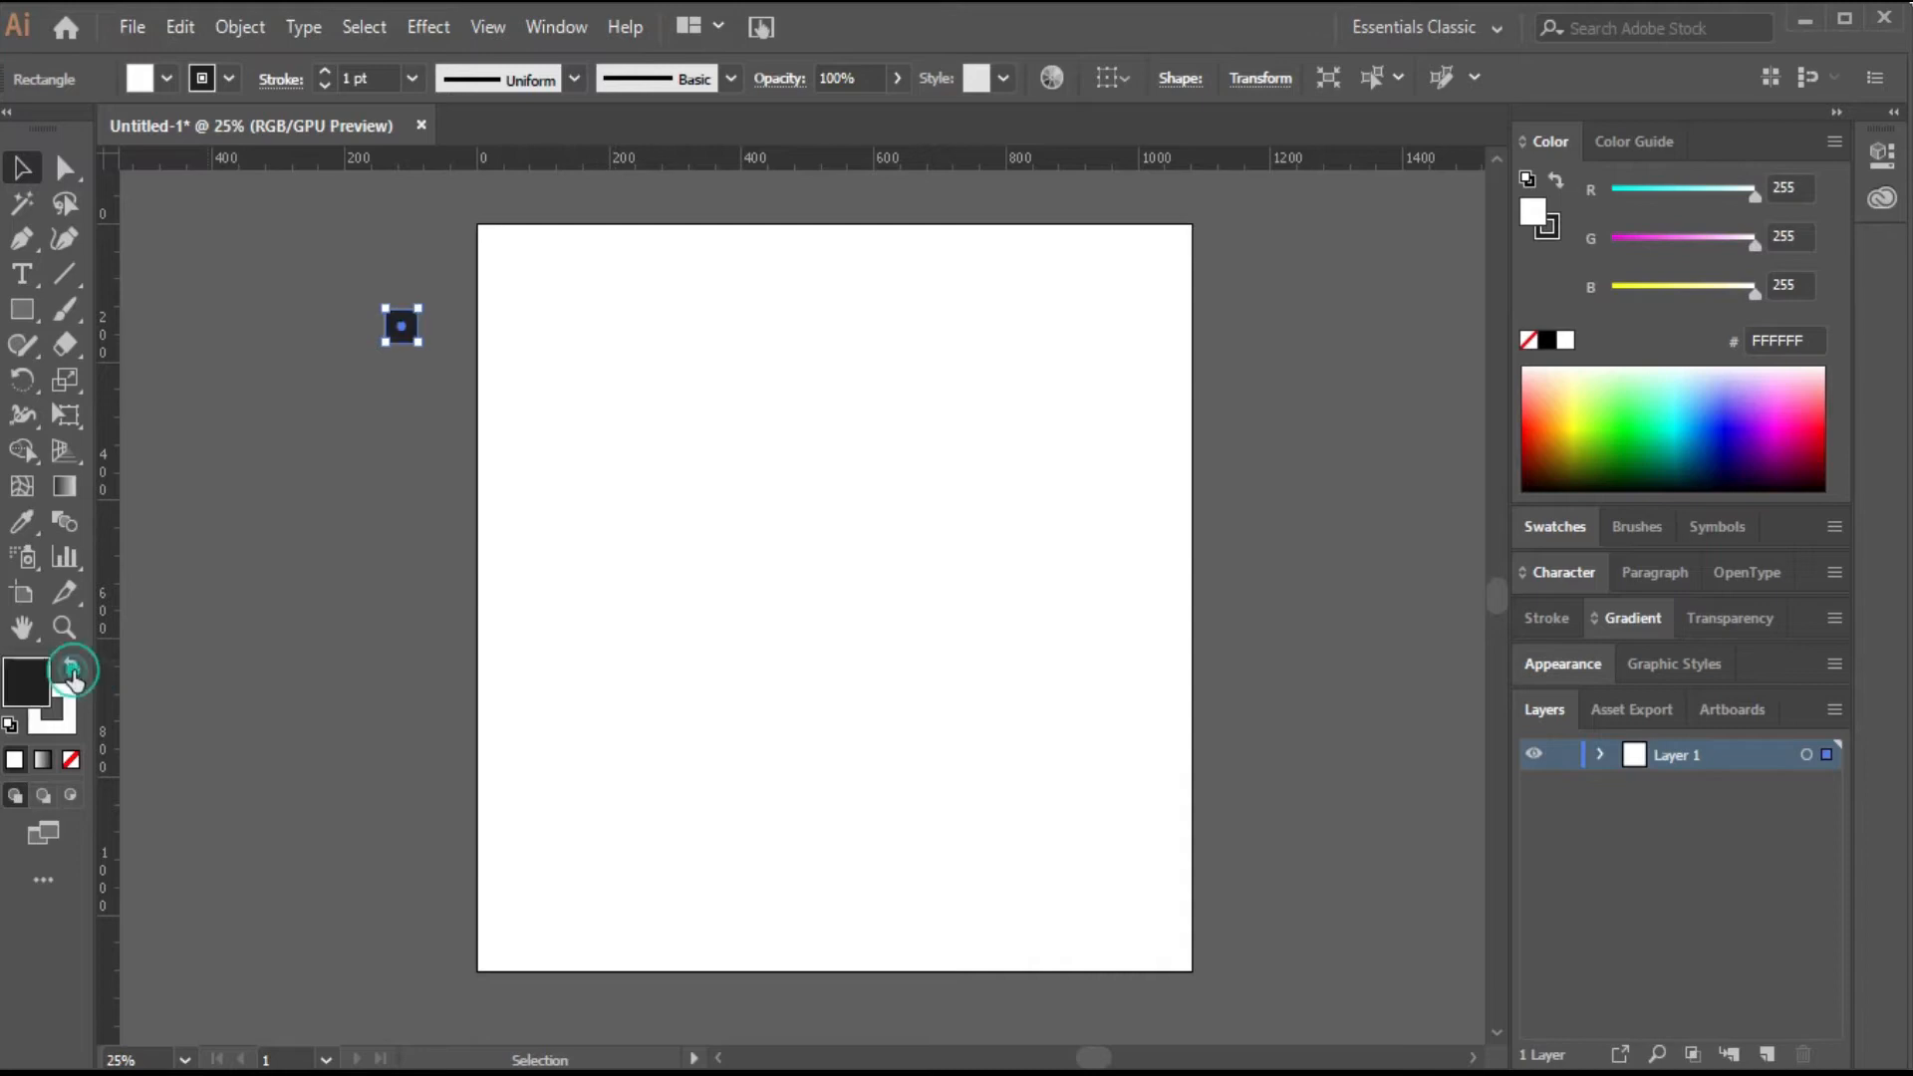
Move the square into the artboard's top-left corner and give it a dark fill with no stroke.
left_click_drag(400, 327, 492, 242)
left_click(55, 721)
left_click(71, 760)
left_click(26, 681)
Duplicate the square into the artboard's bottom-right corner.
left_click(368, 313)
left_click_drag(500, 241, 1188, 959)
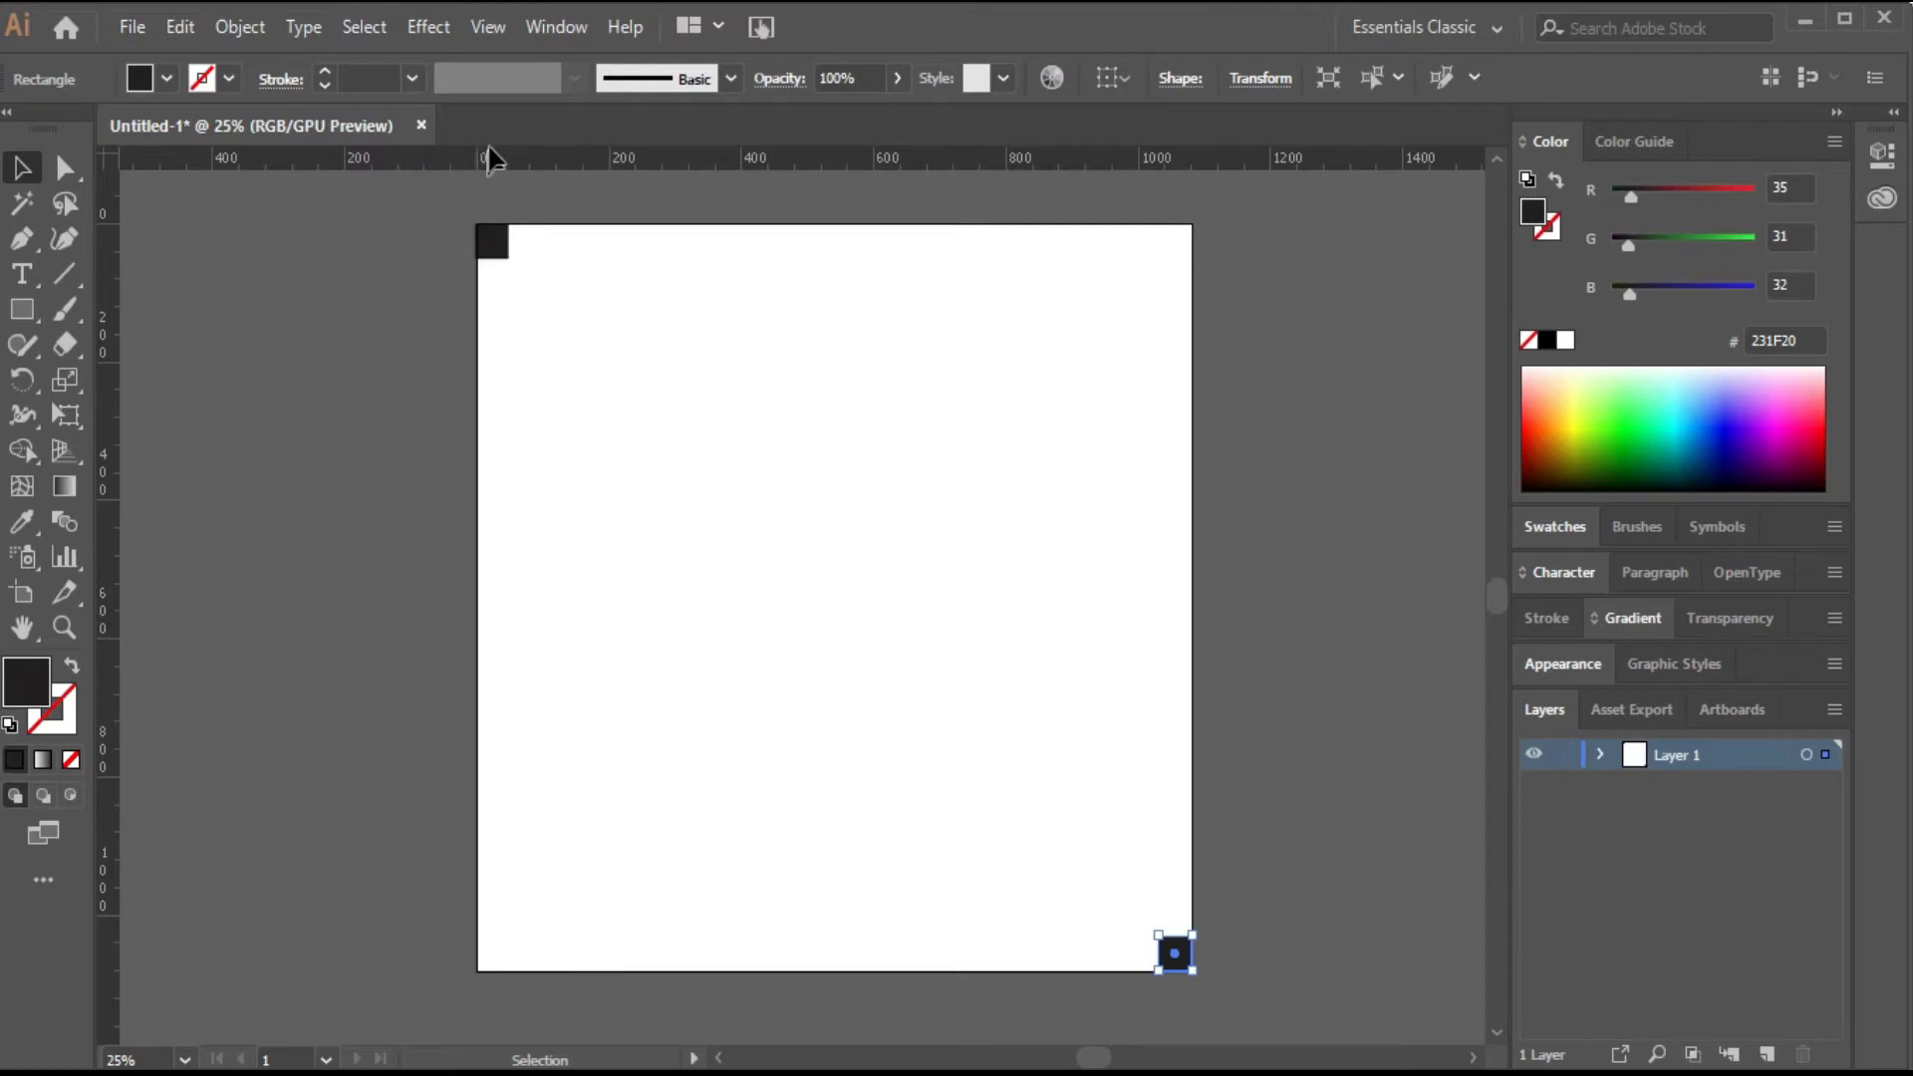
Drag four ruler guides along the inner edges of the two corner squares to form margins.
left_click_drag(504, 154, 522, 257)
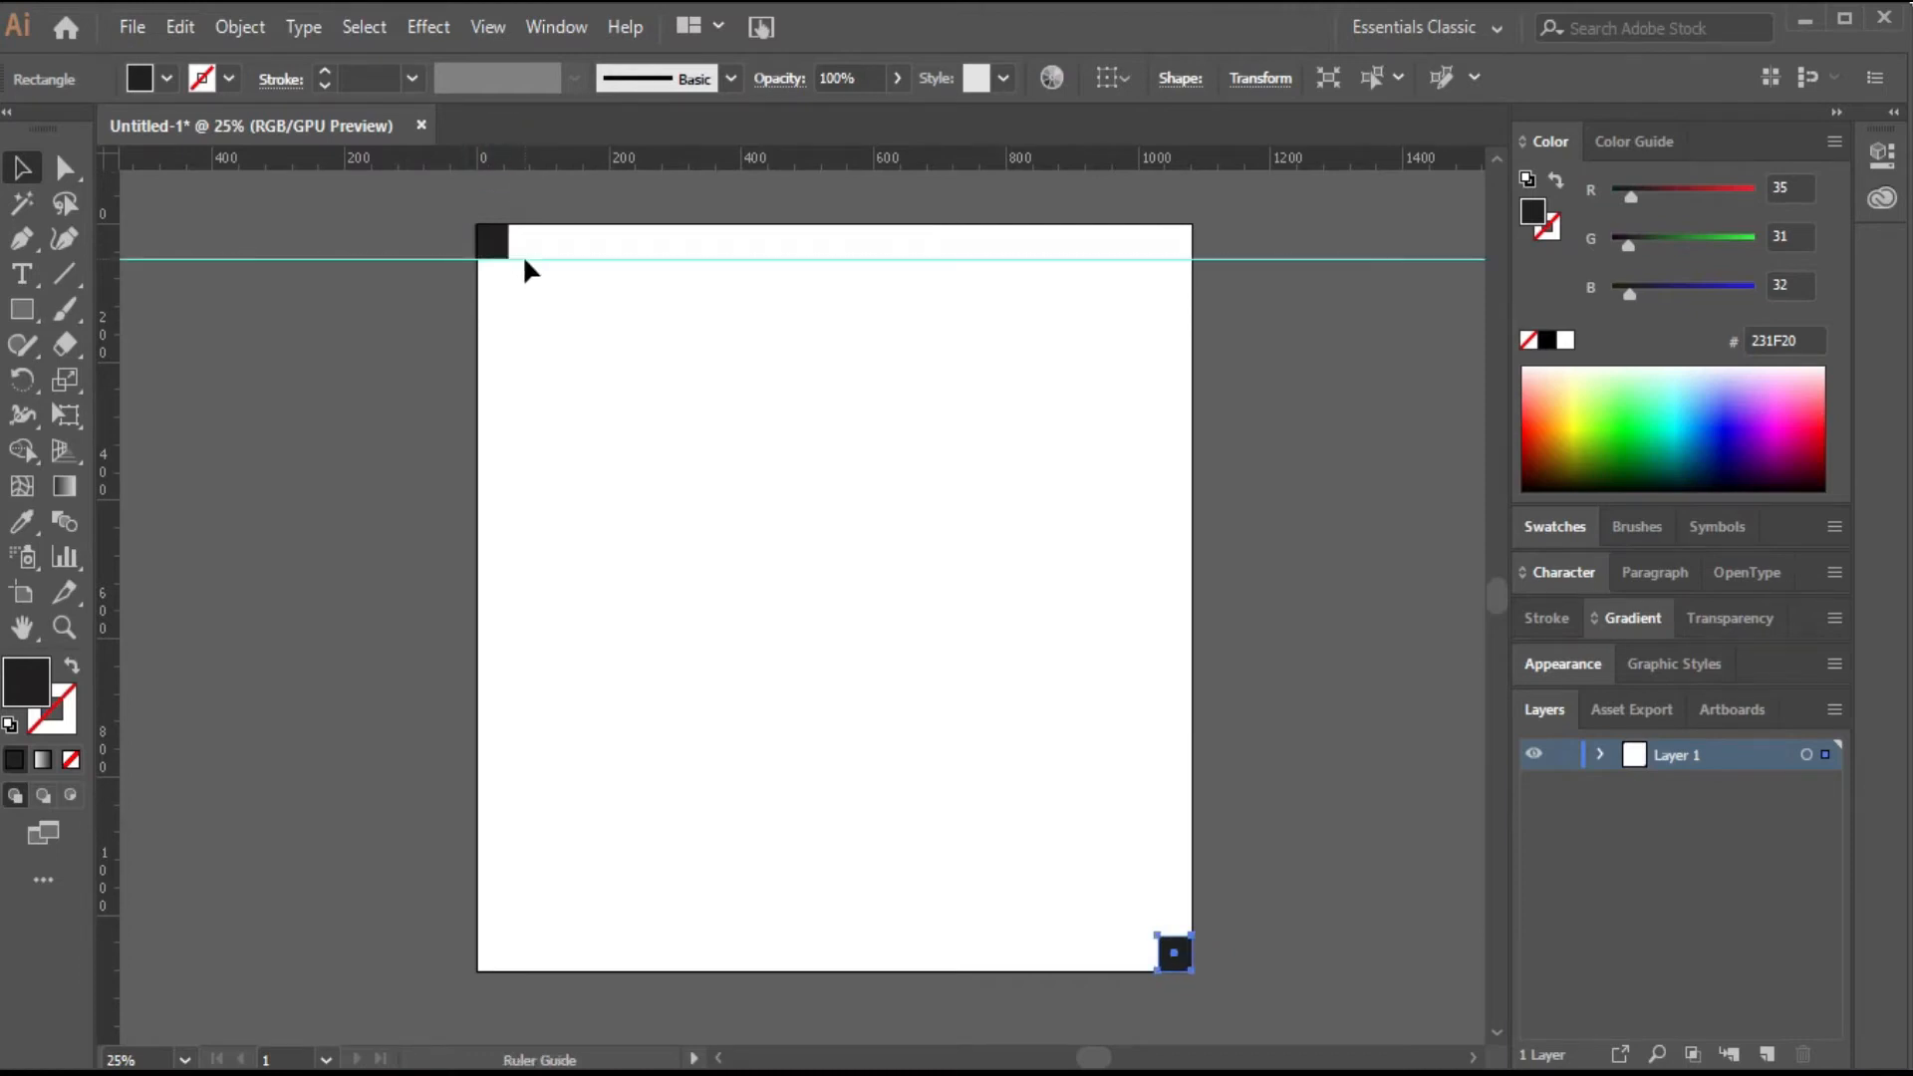
left_click_drag(118, 367, 510, 329)
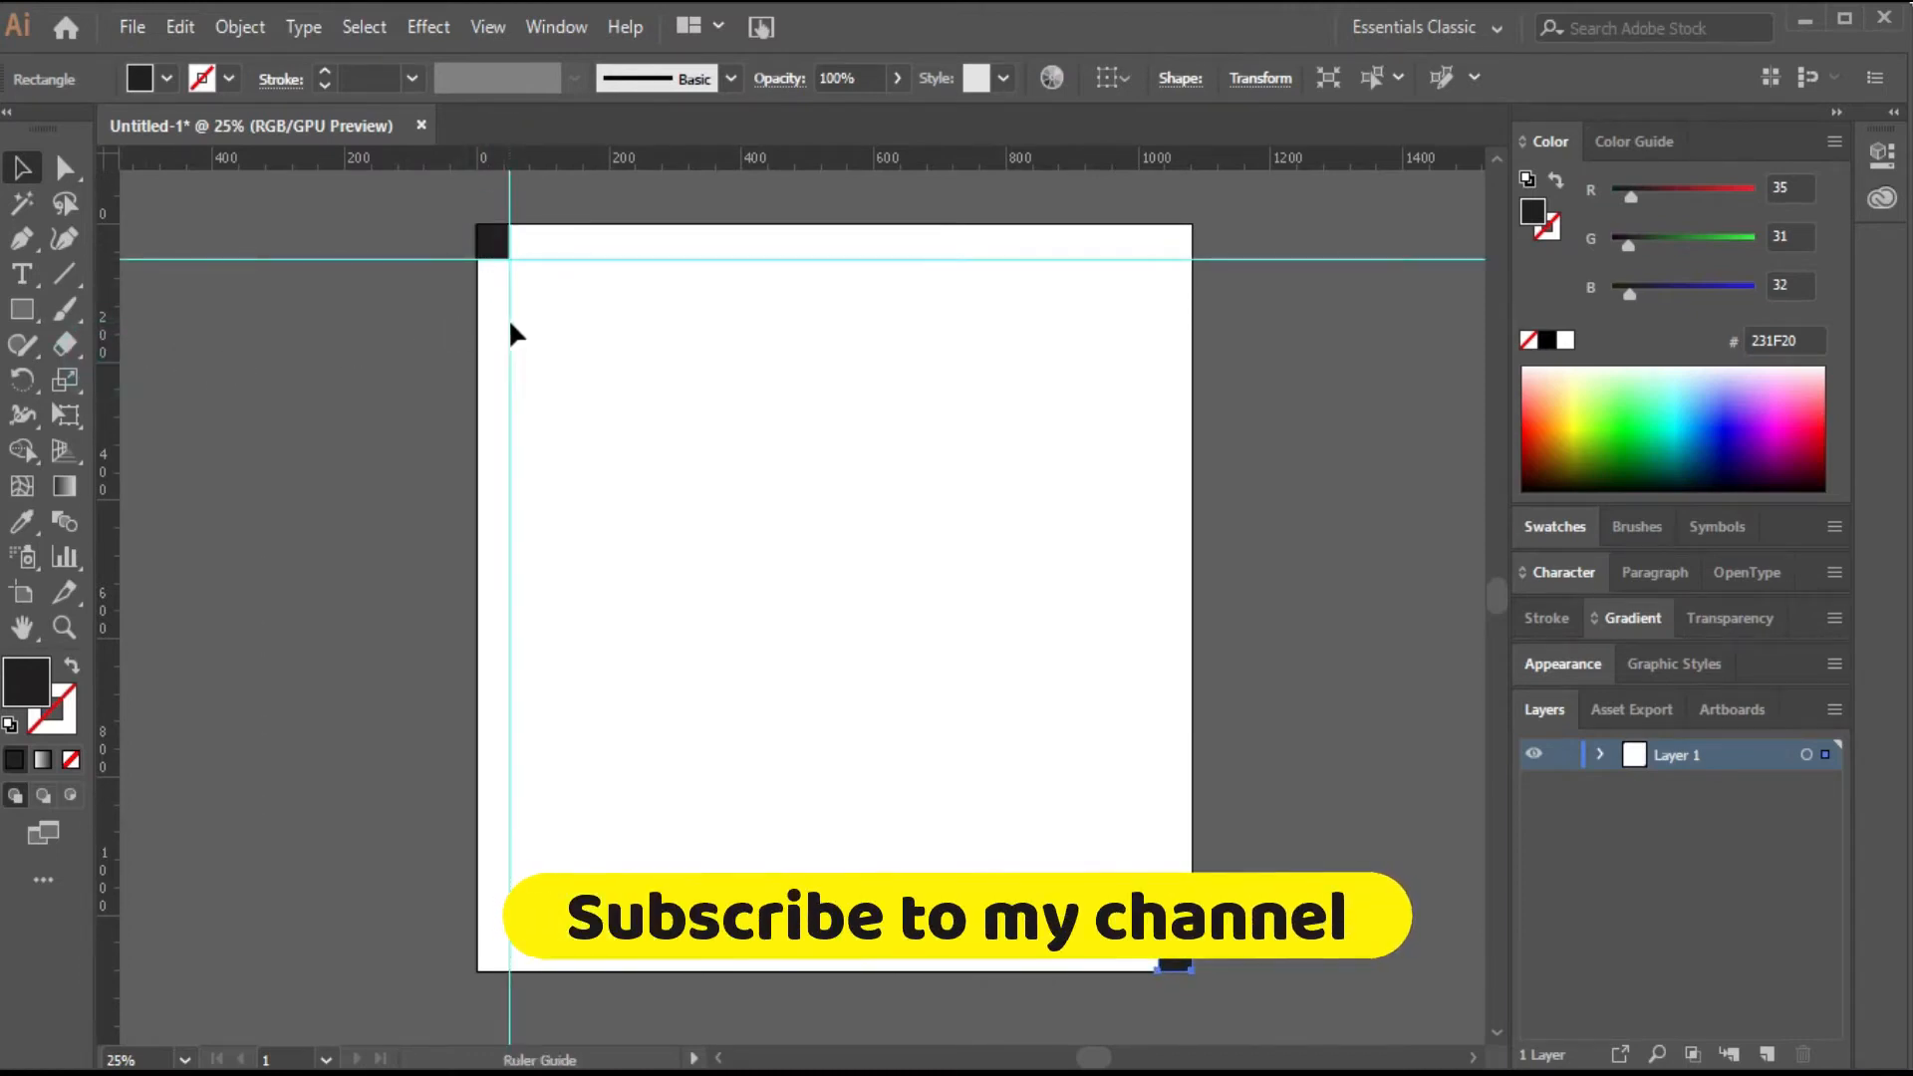
left_click_drag(1174, 159, 1188, 939)
left_click_drag(106, 641, 1159, 710)
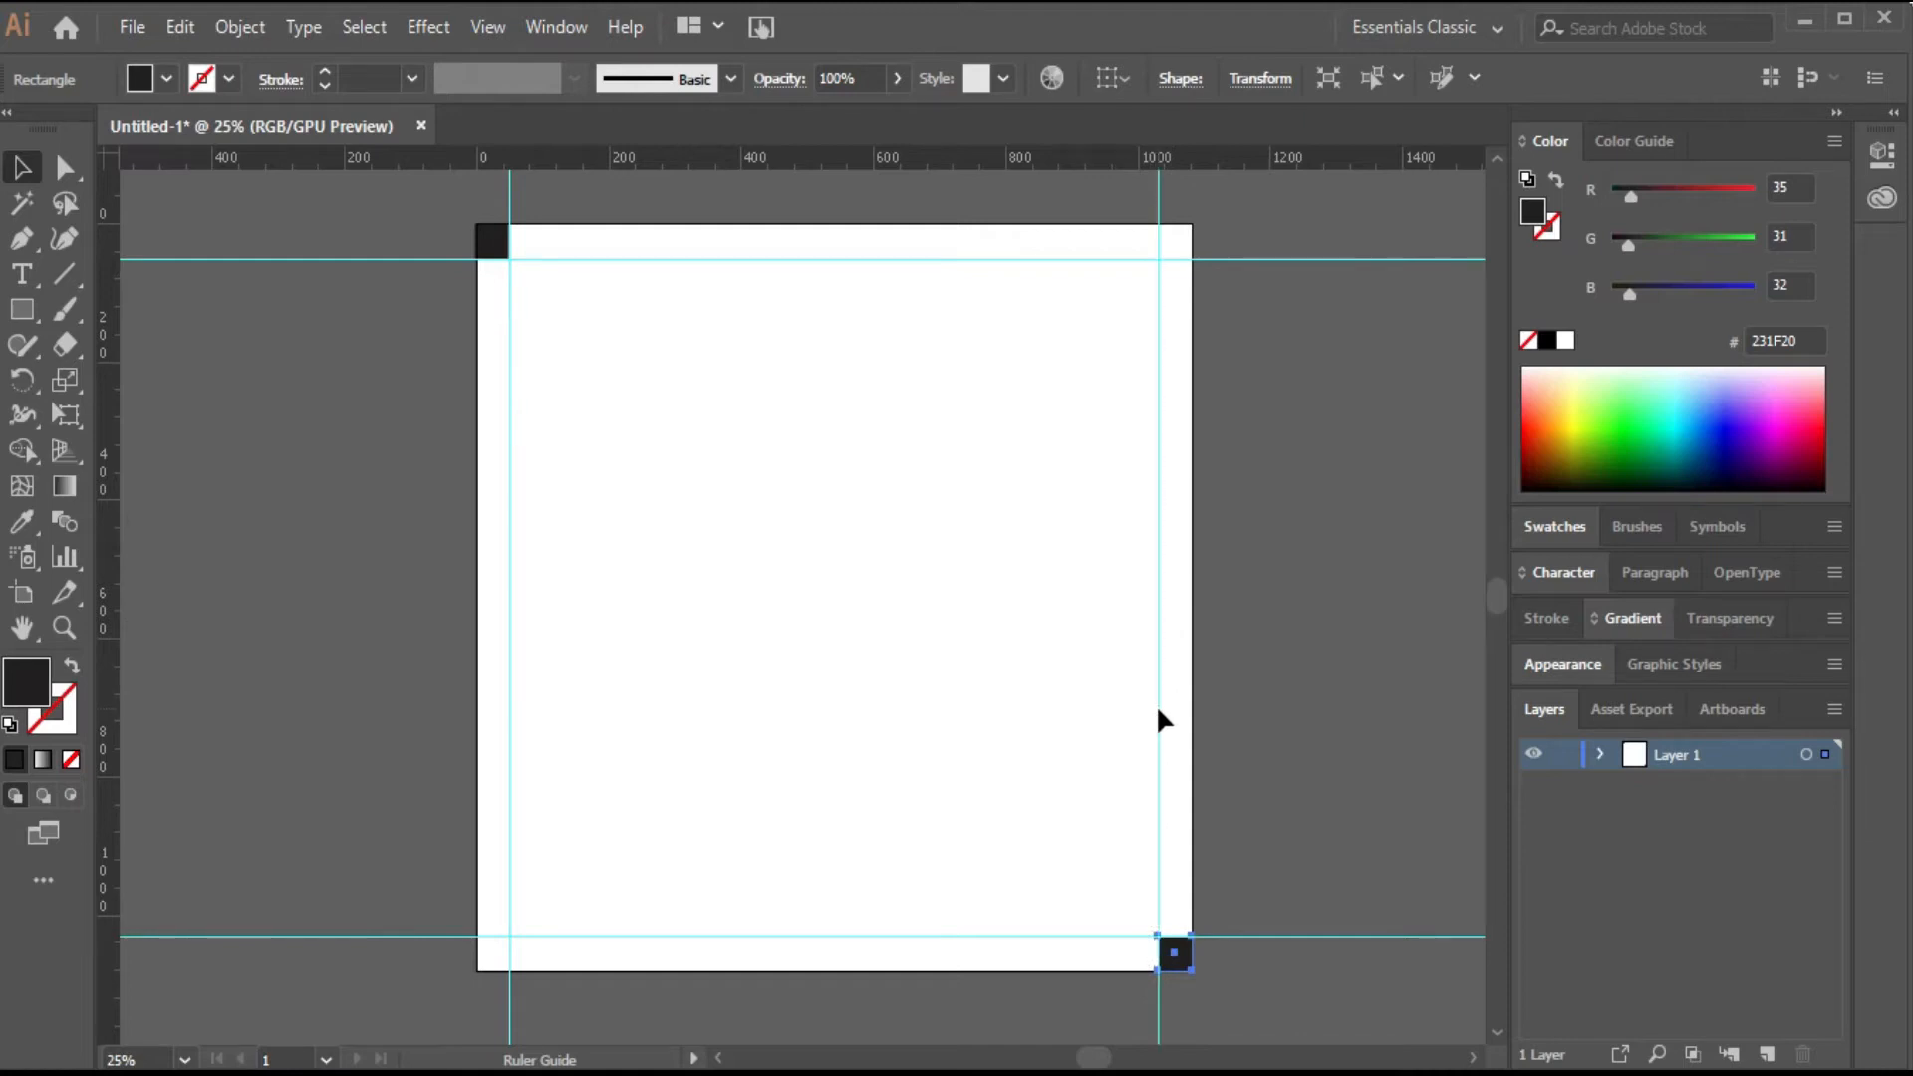
Delete both corner squares and lock the guides.
key("Delete")
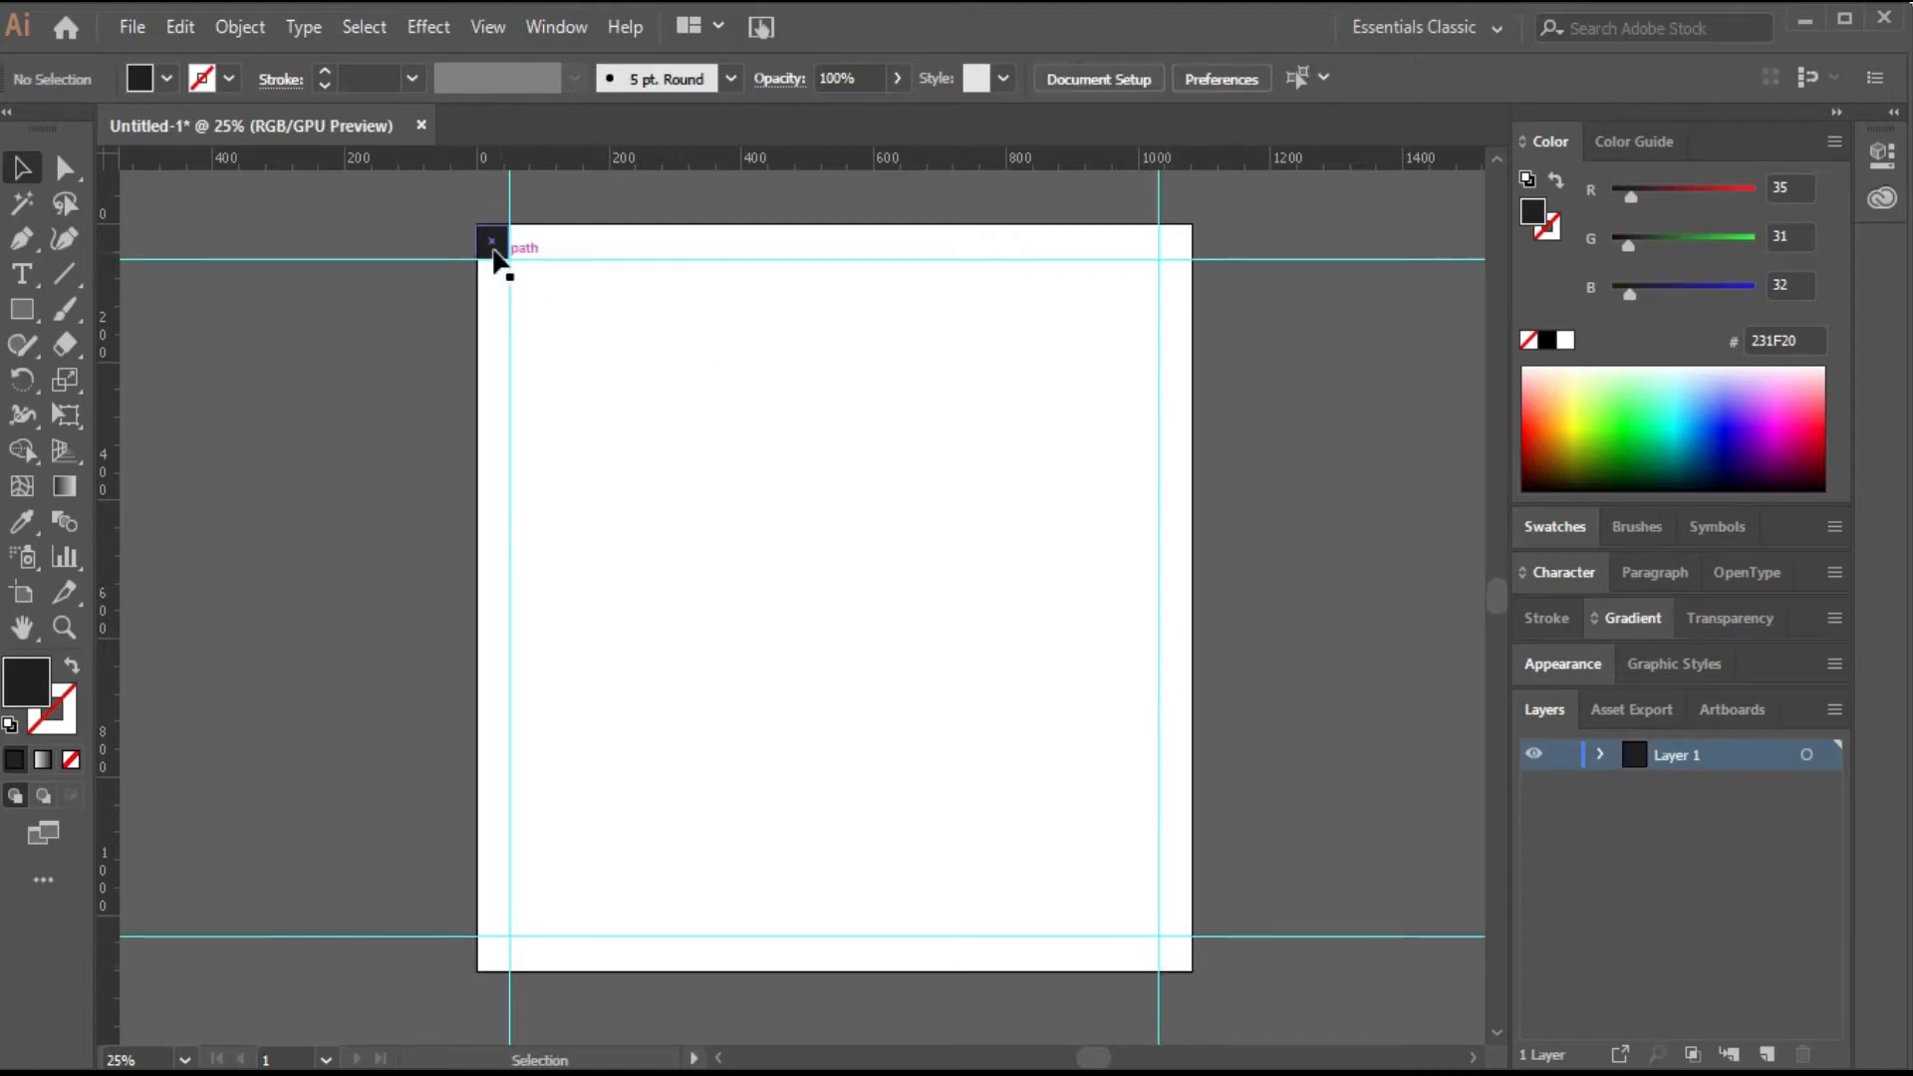
key("Delete")
right_click(652, 522)
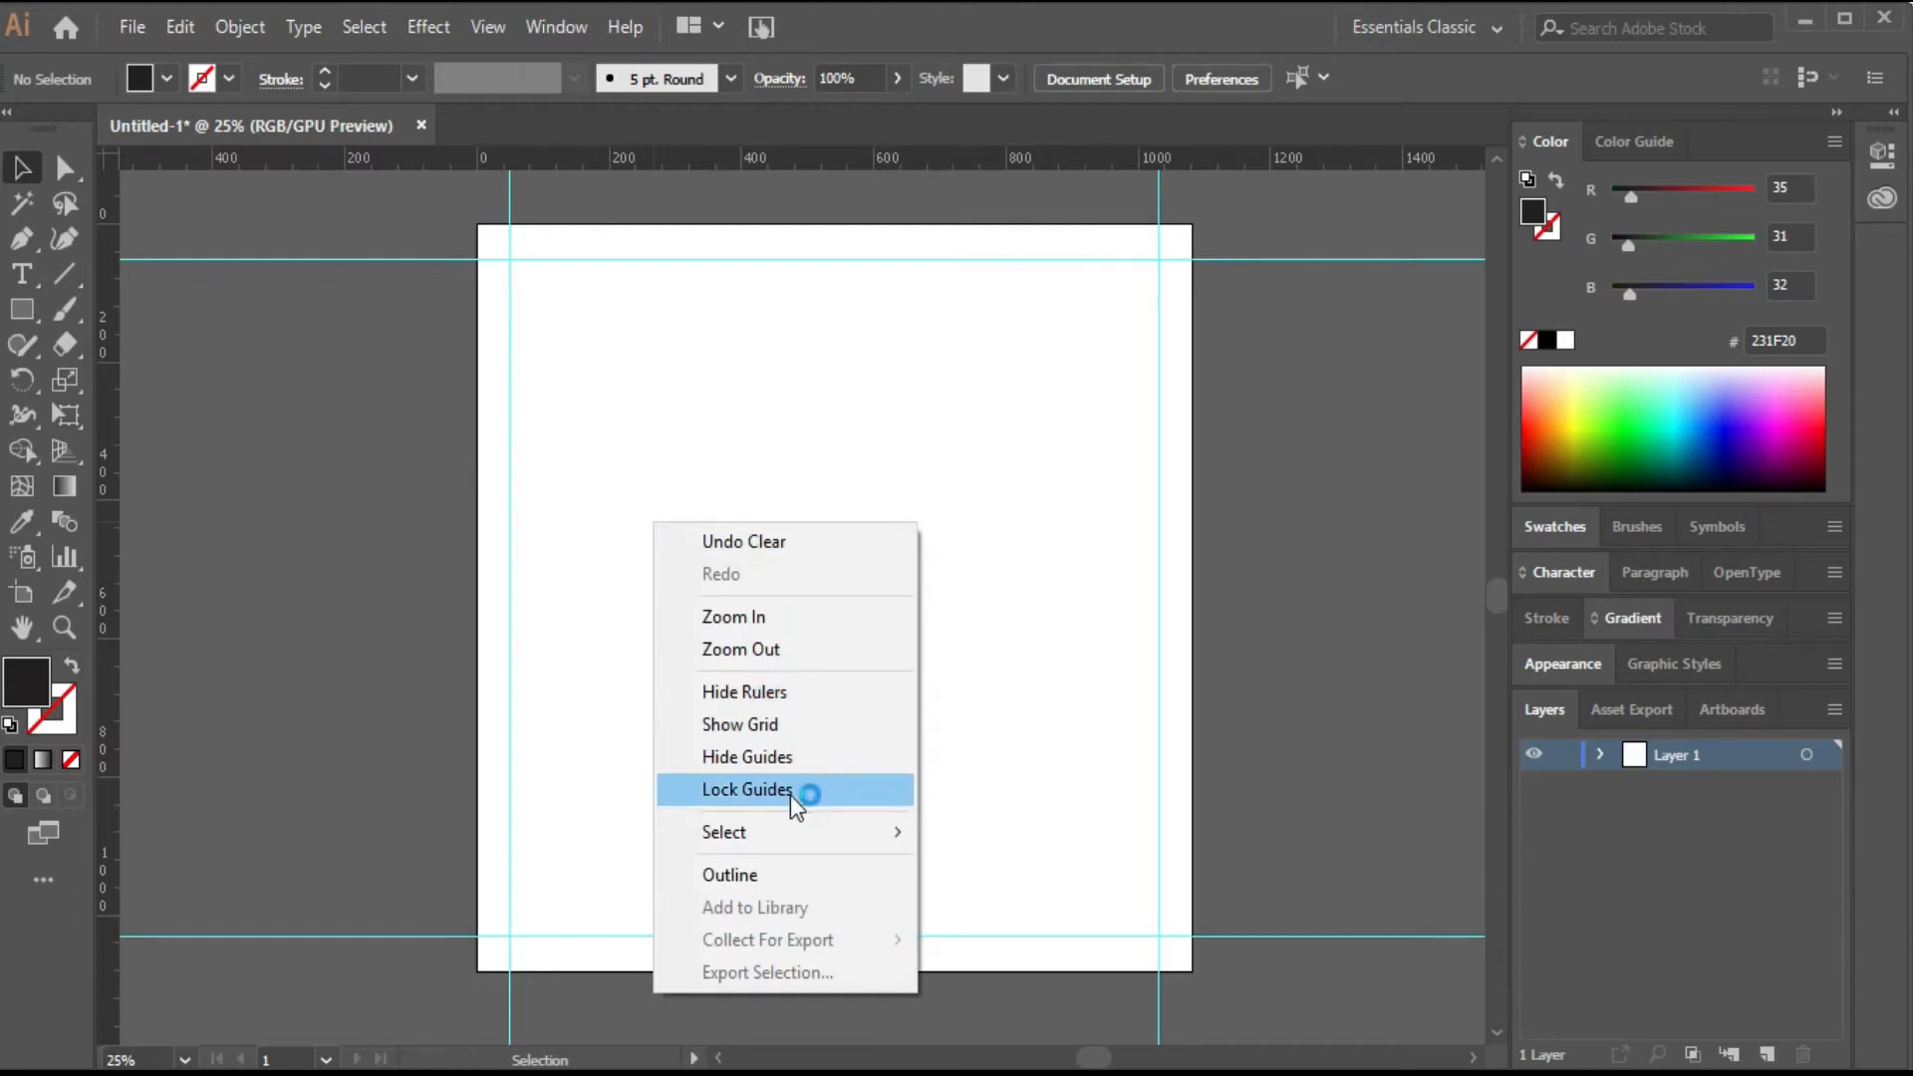
left_click(790, 793)
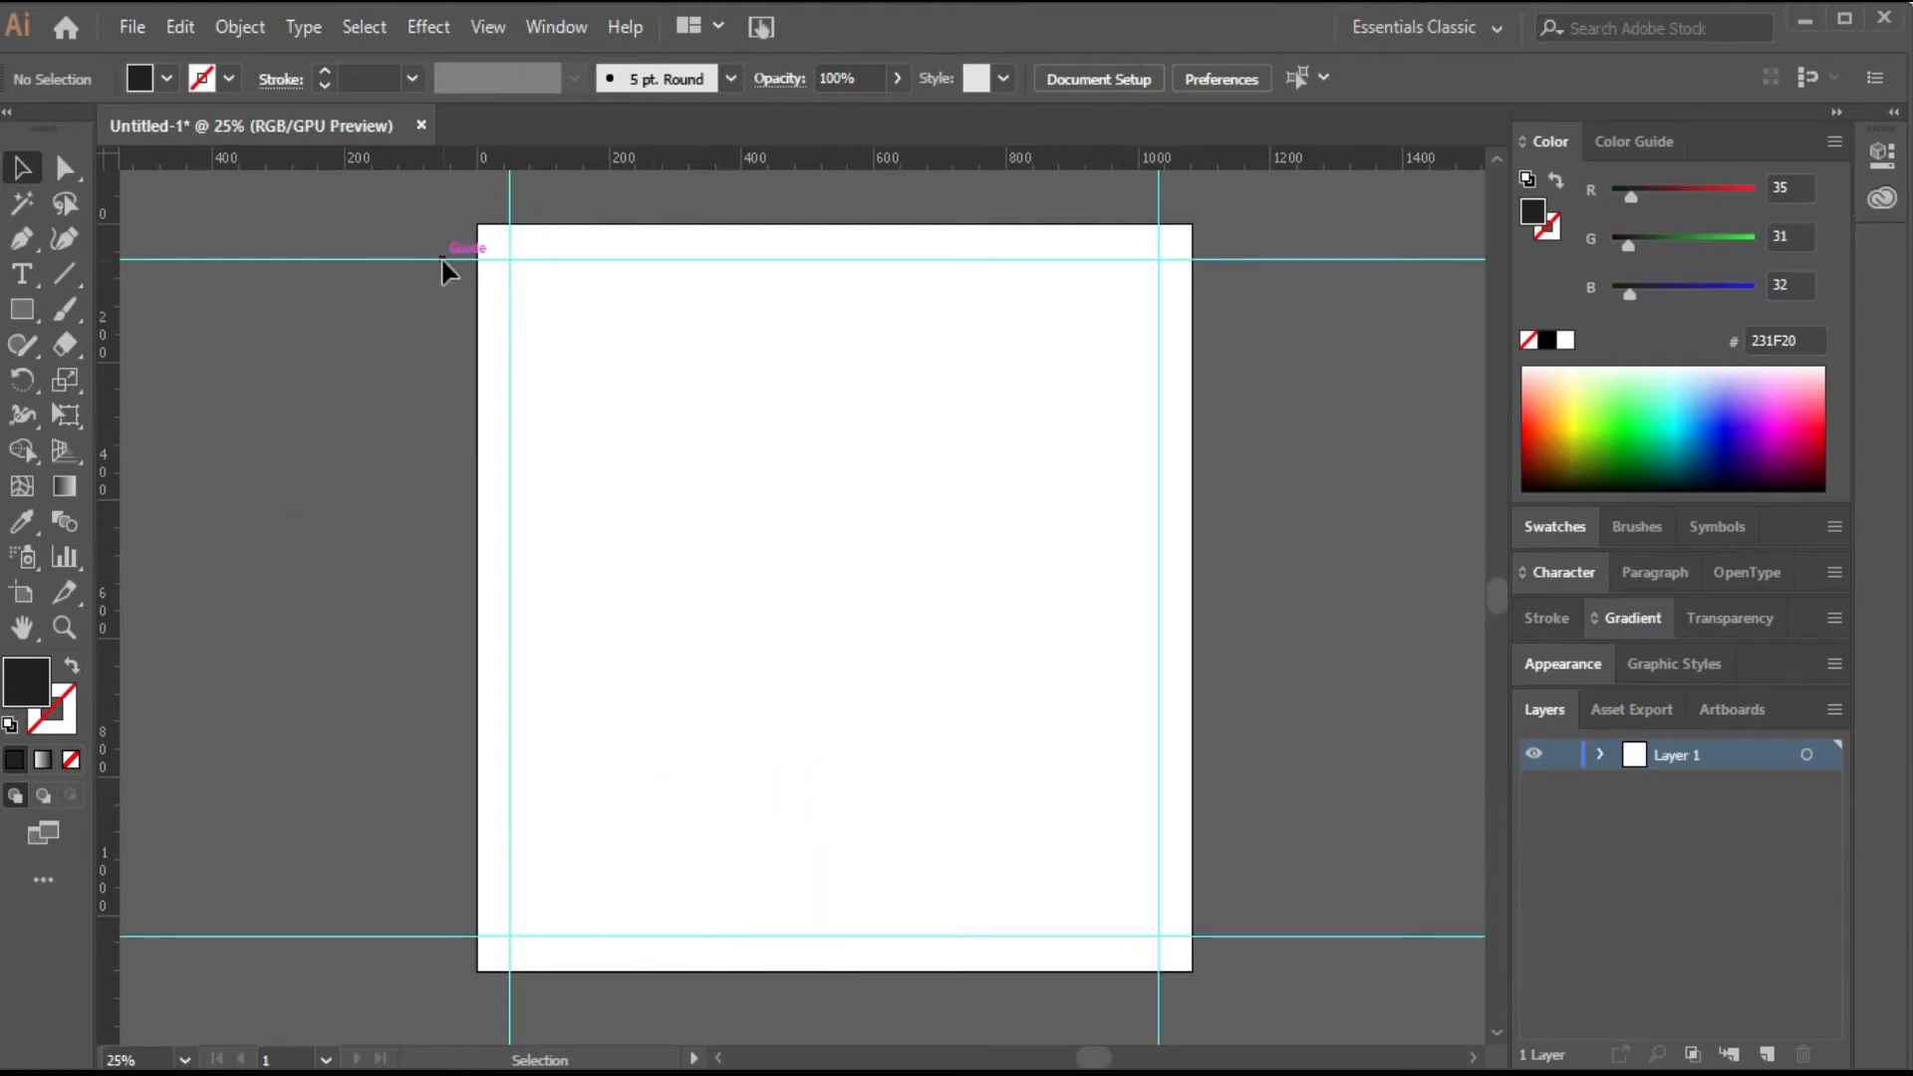
Draw a dark rectangle covering the entire artboard.
left_click(33, 307)
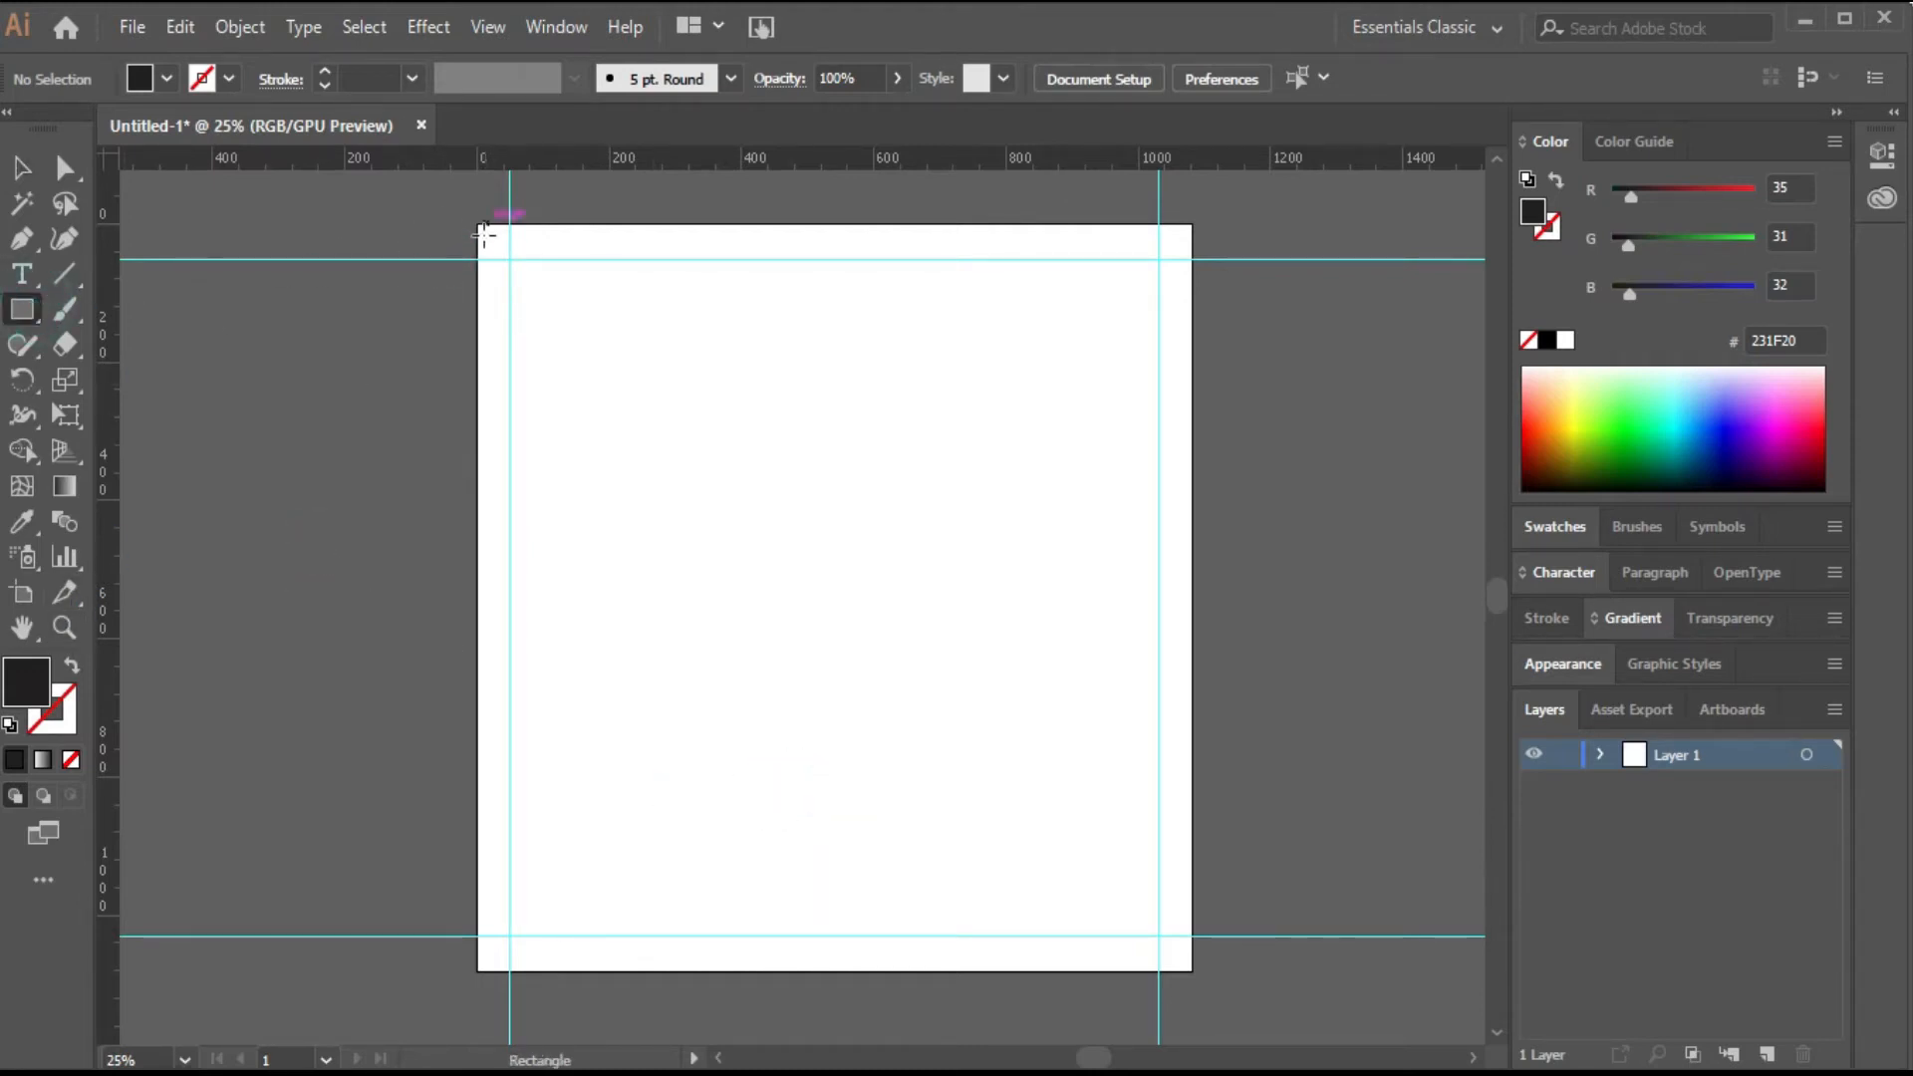
left_click_drag(479, 225, 1192, 970)
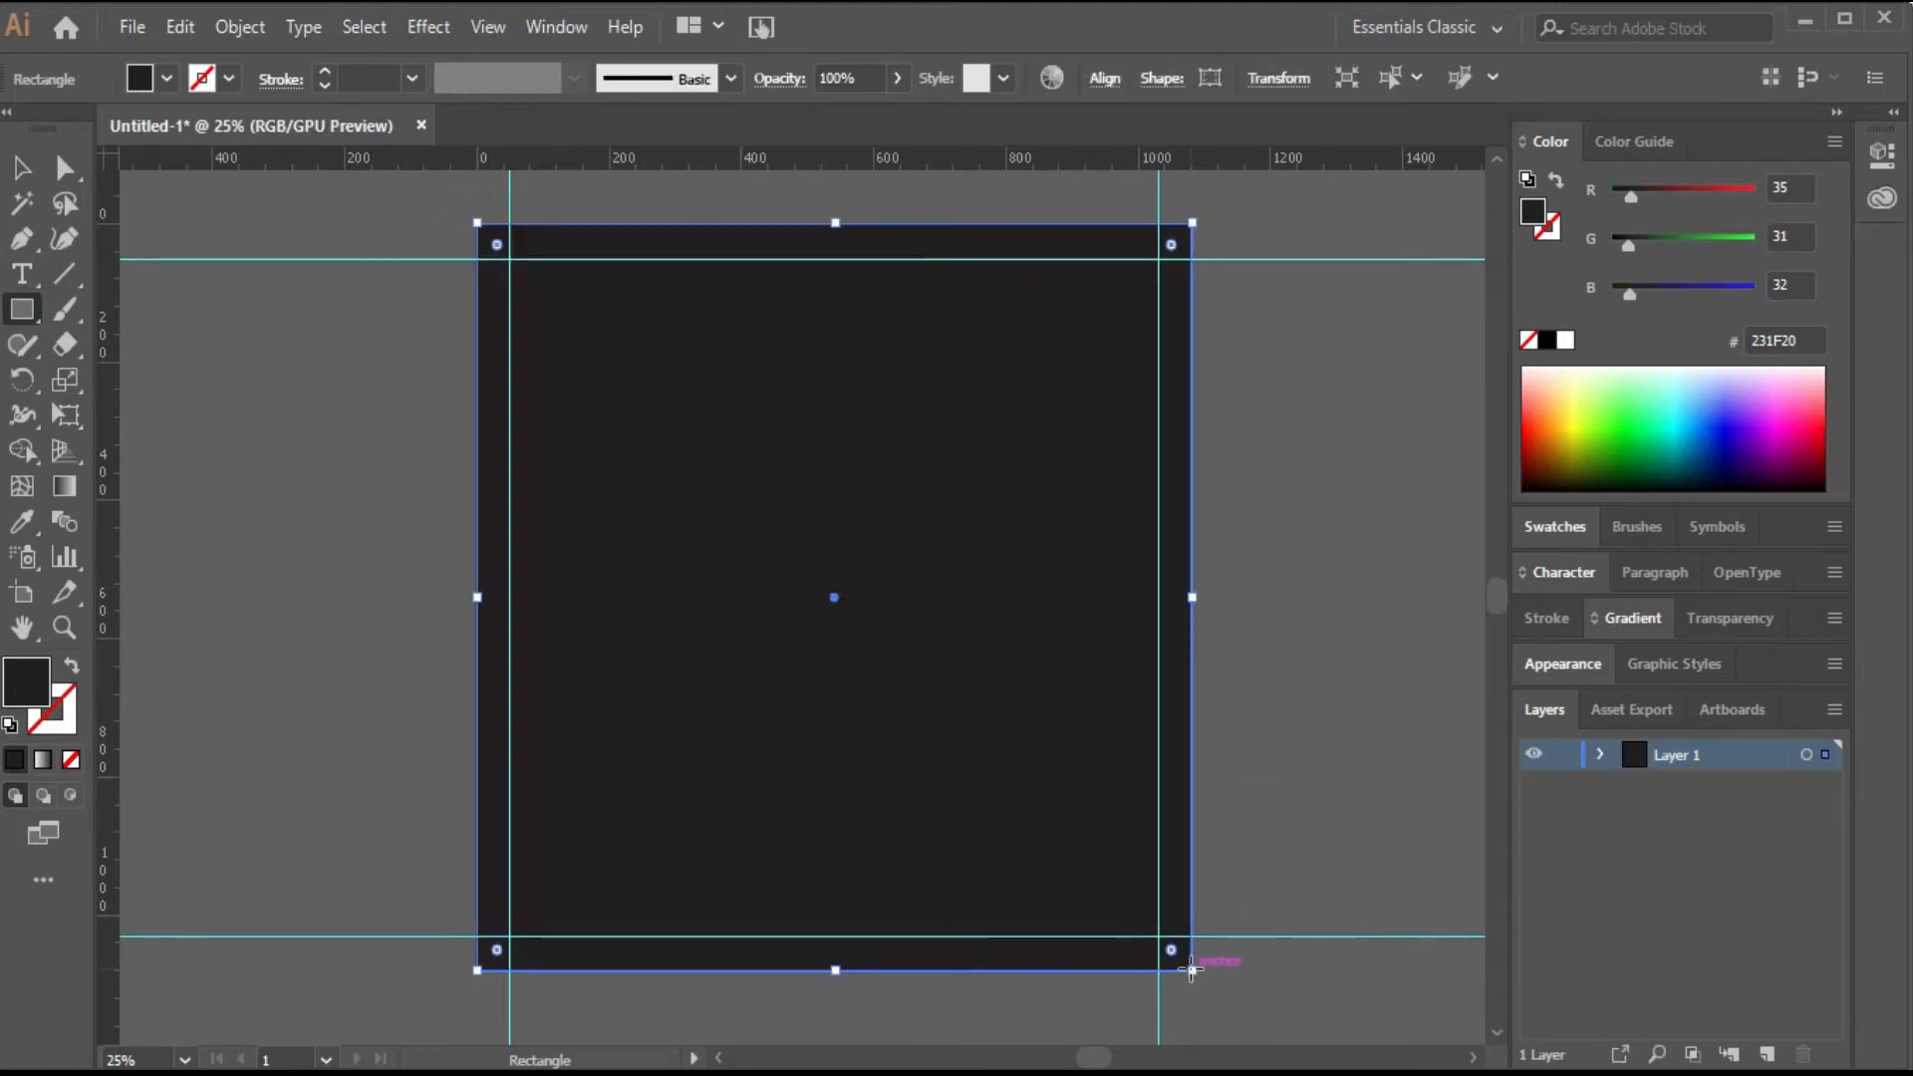
Apply the default linear gradient fill to the background rectangle.
key("v")
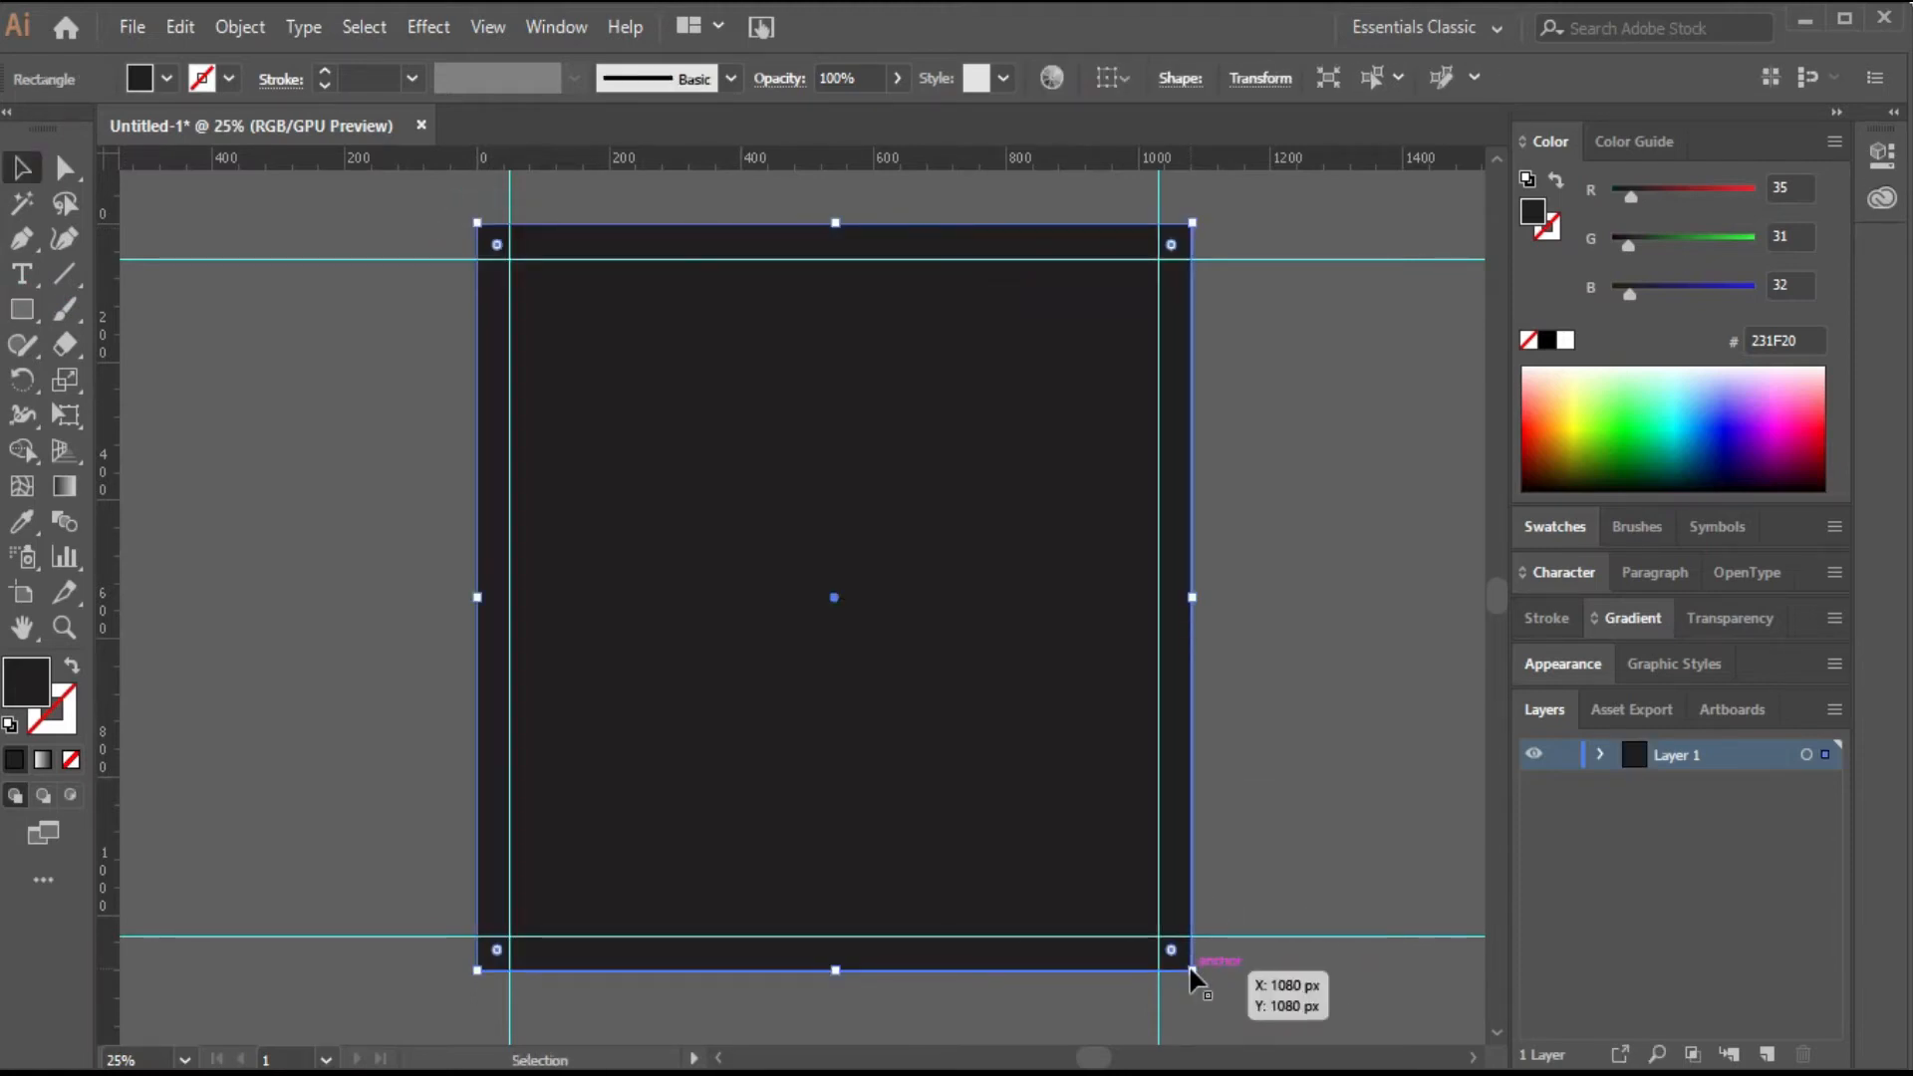
left_click(1633, 618)
left_click(1794, 877)
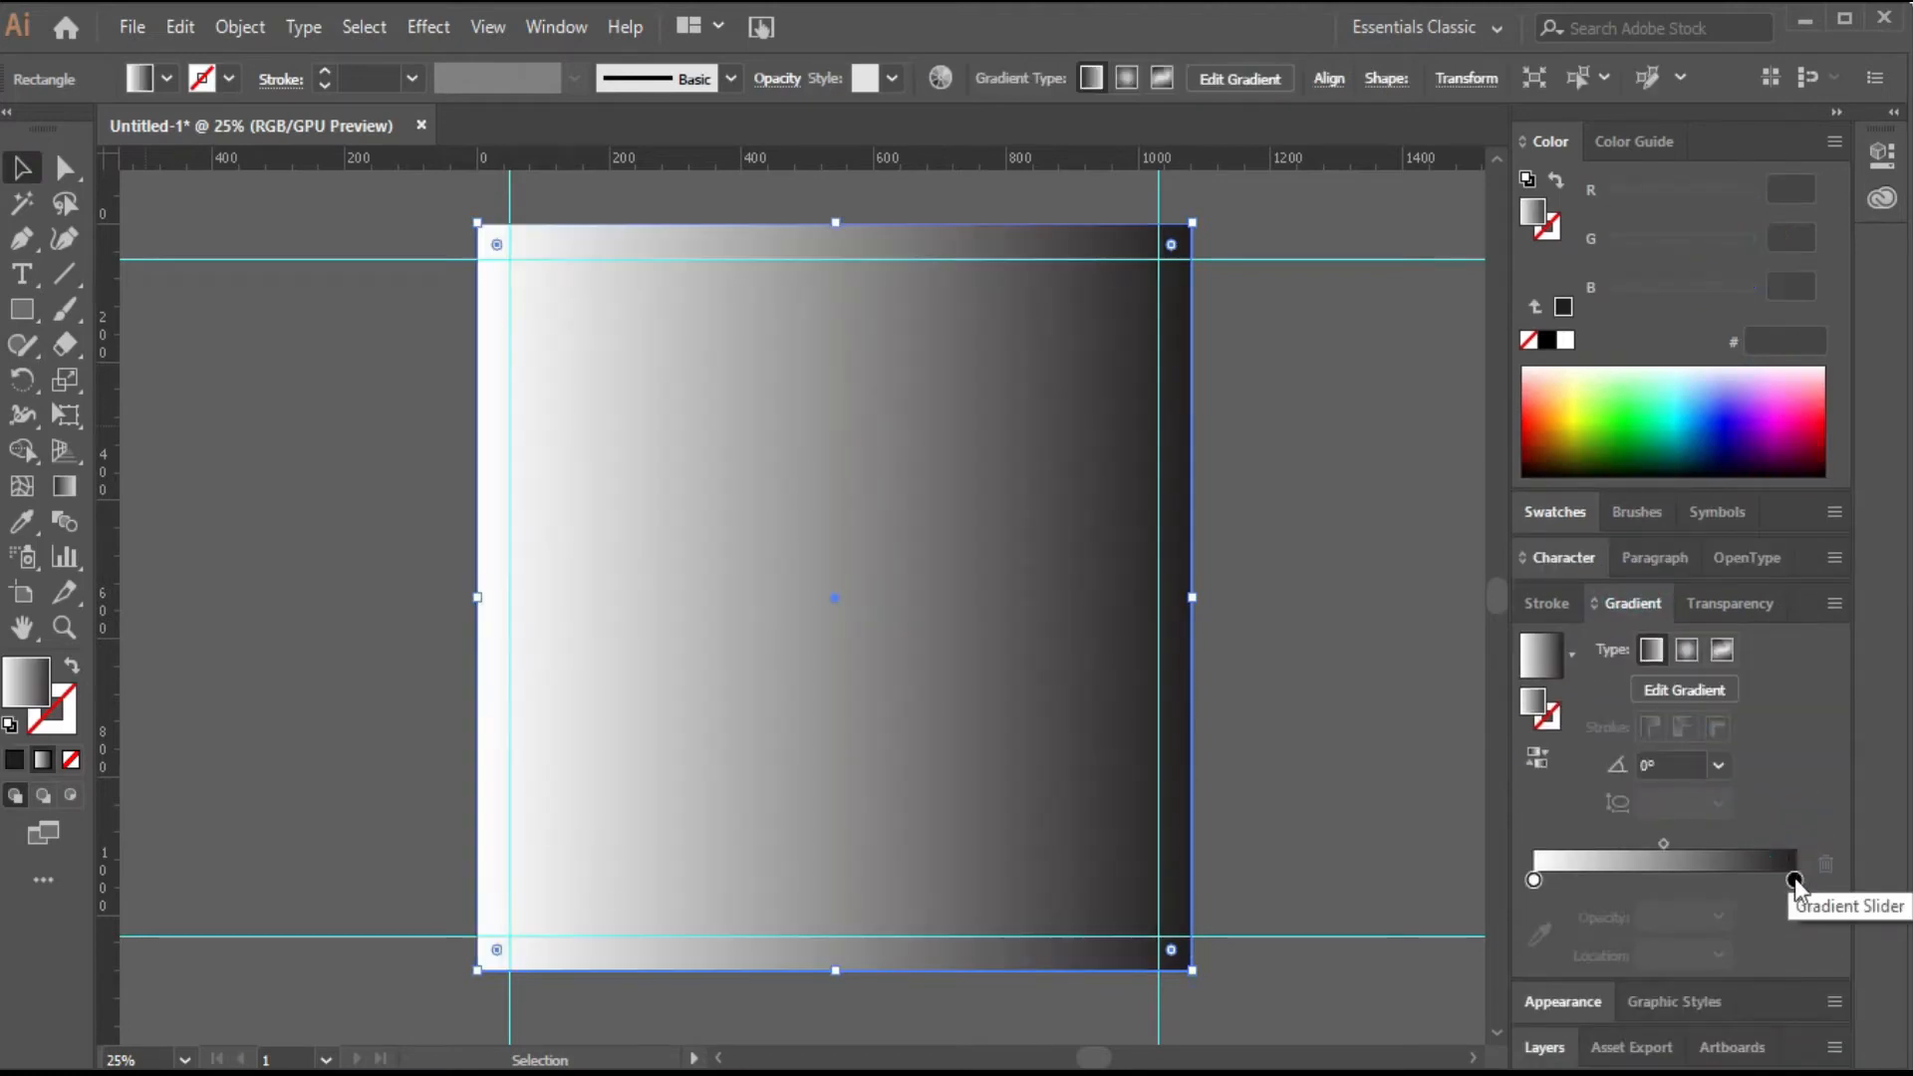
left_click(1795, 880)
Set the fill colour to 063F57 in the Color Picker.
left_click(1483, 226)
double_click(1541, 197)
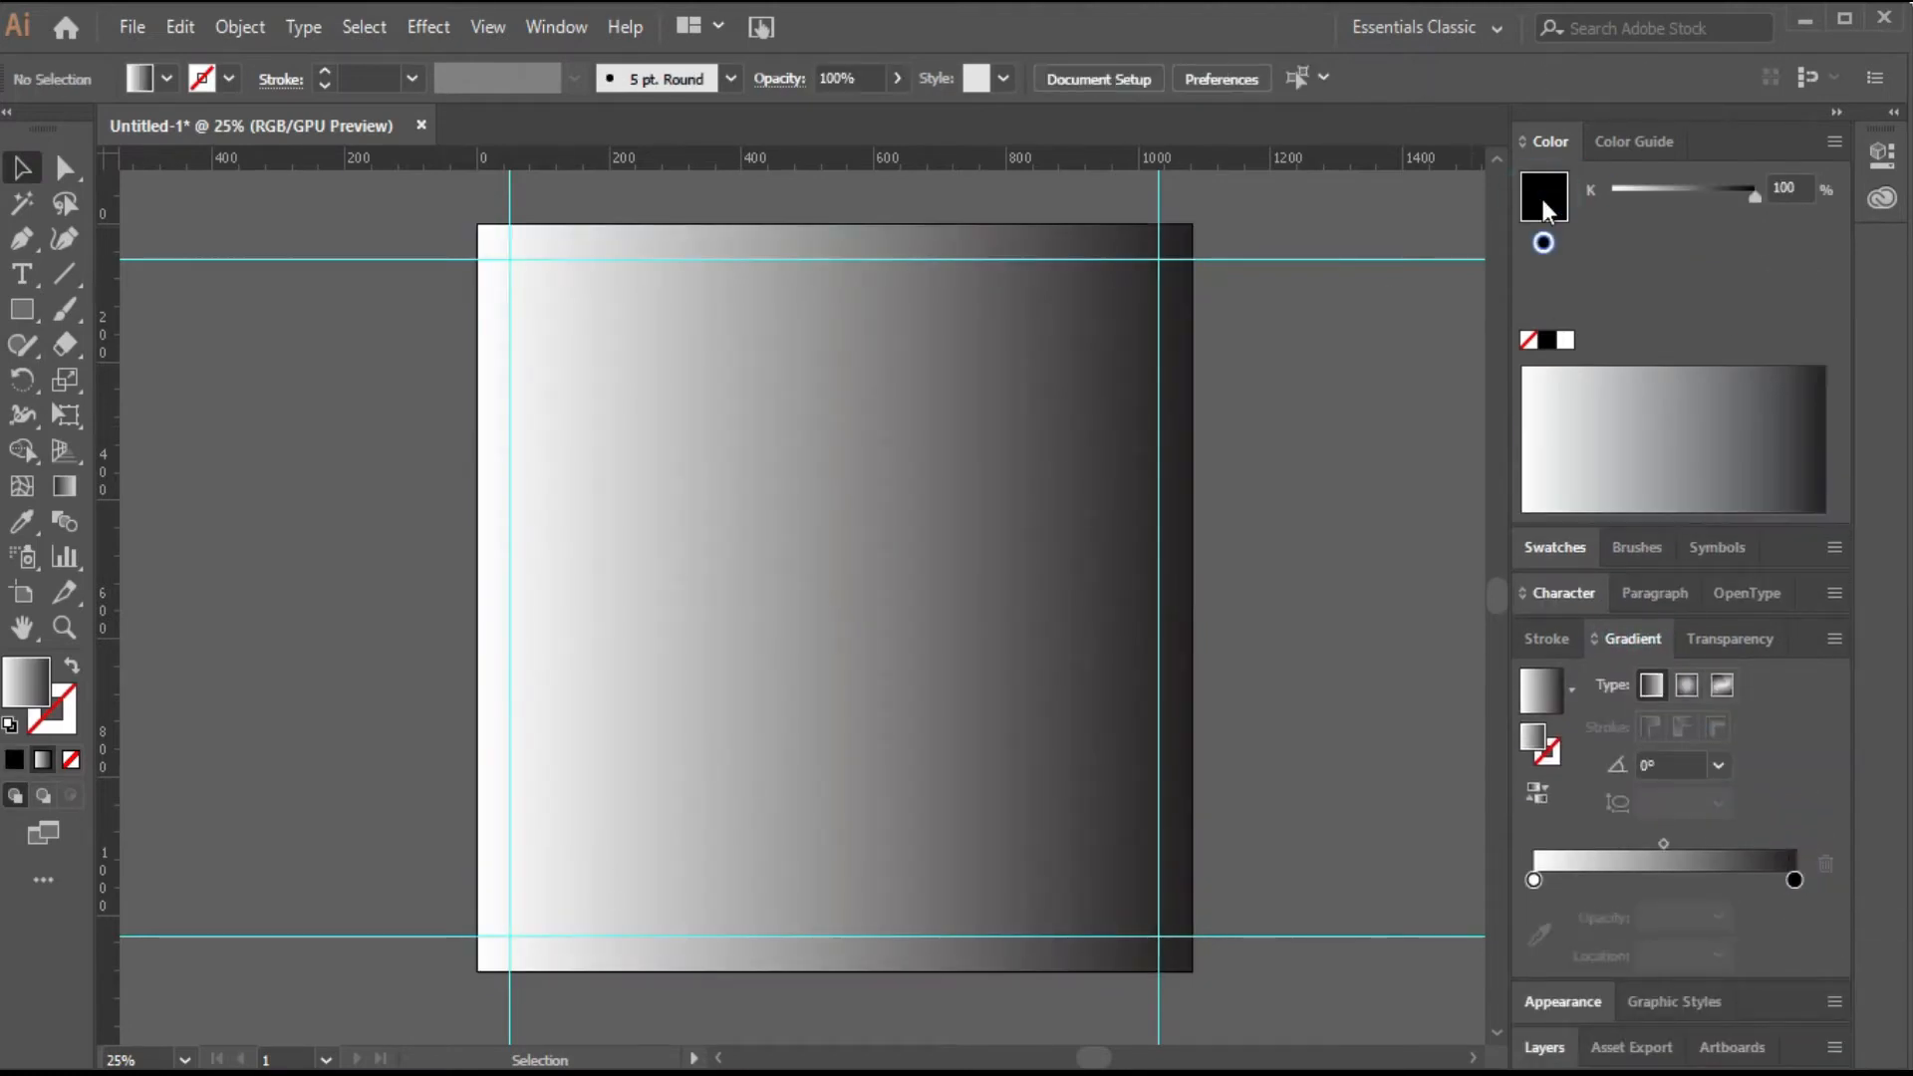
key("BackSpace")
type("063F")
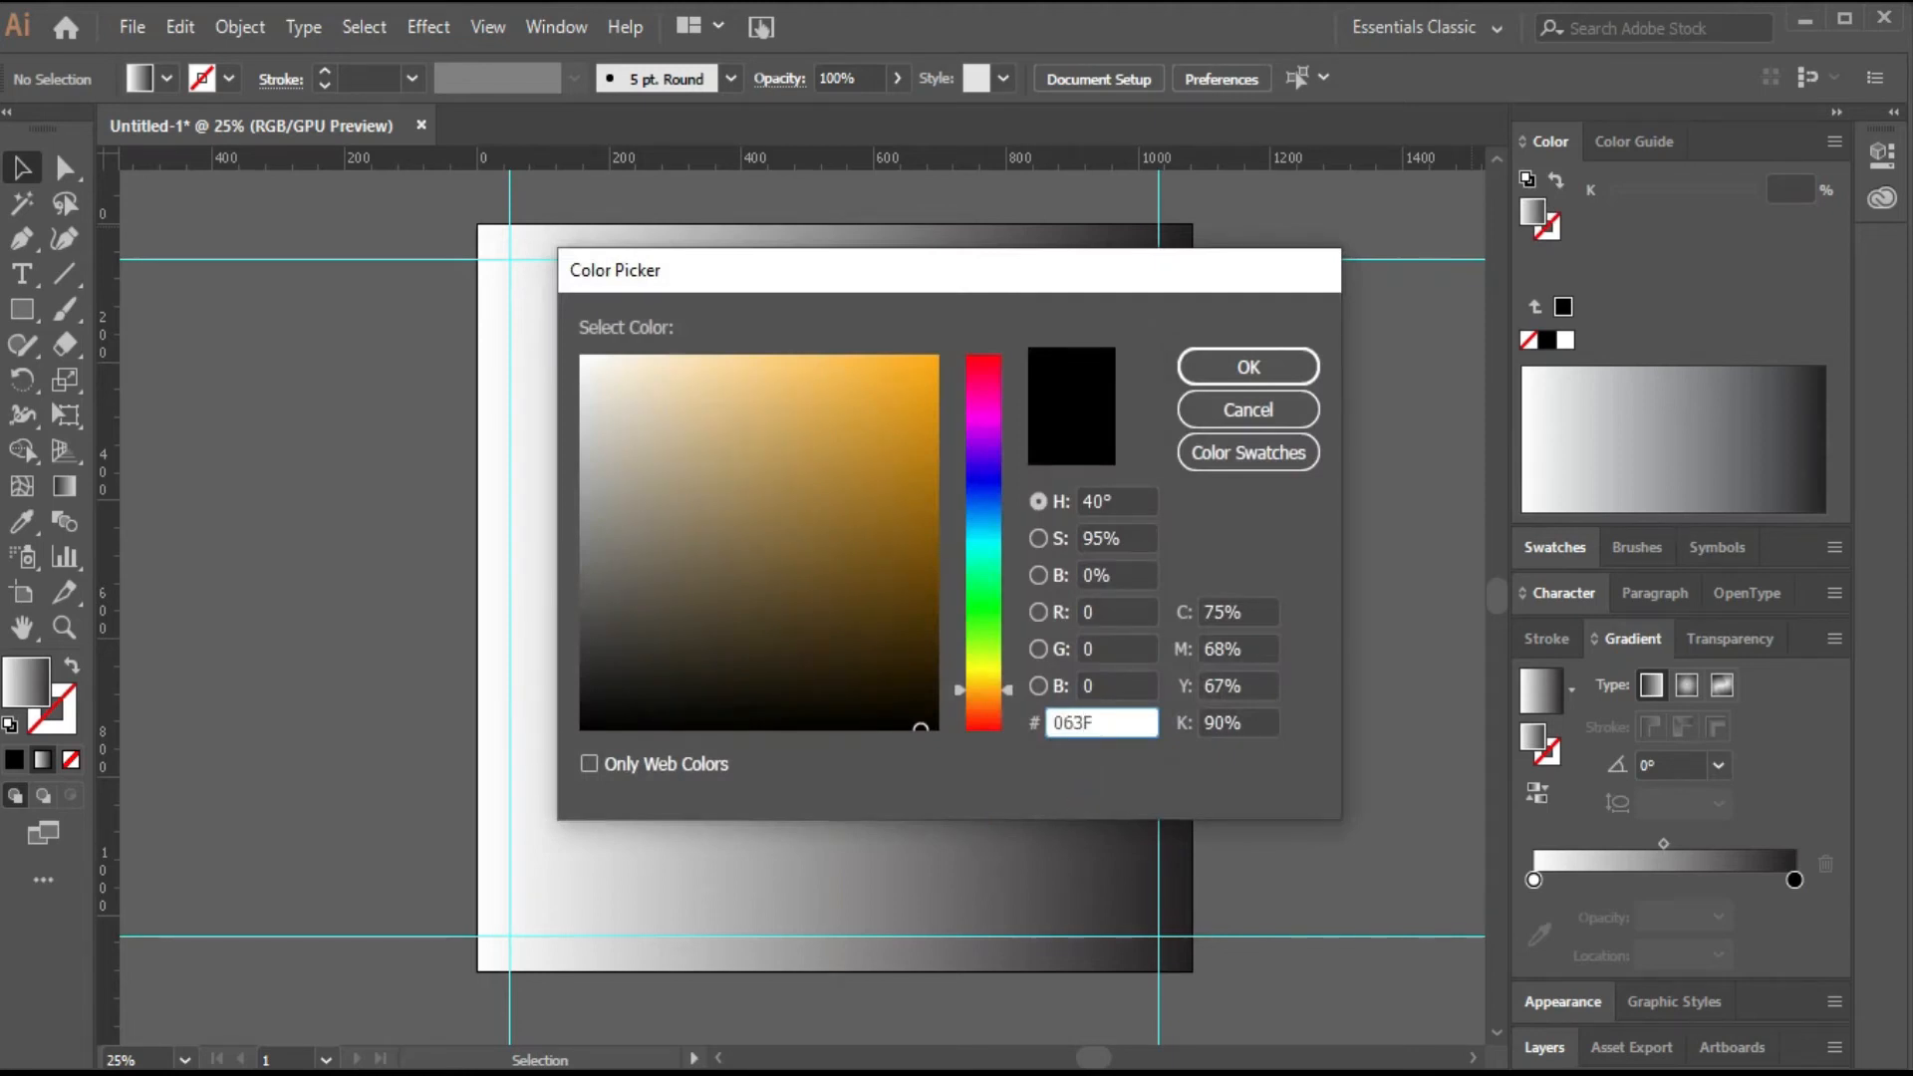
type("57")
key("Return")
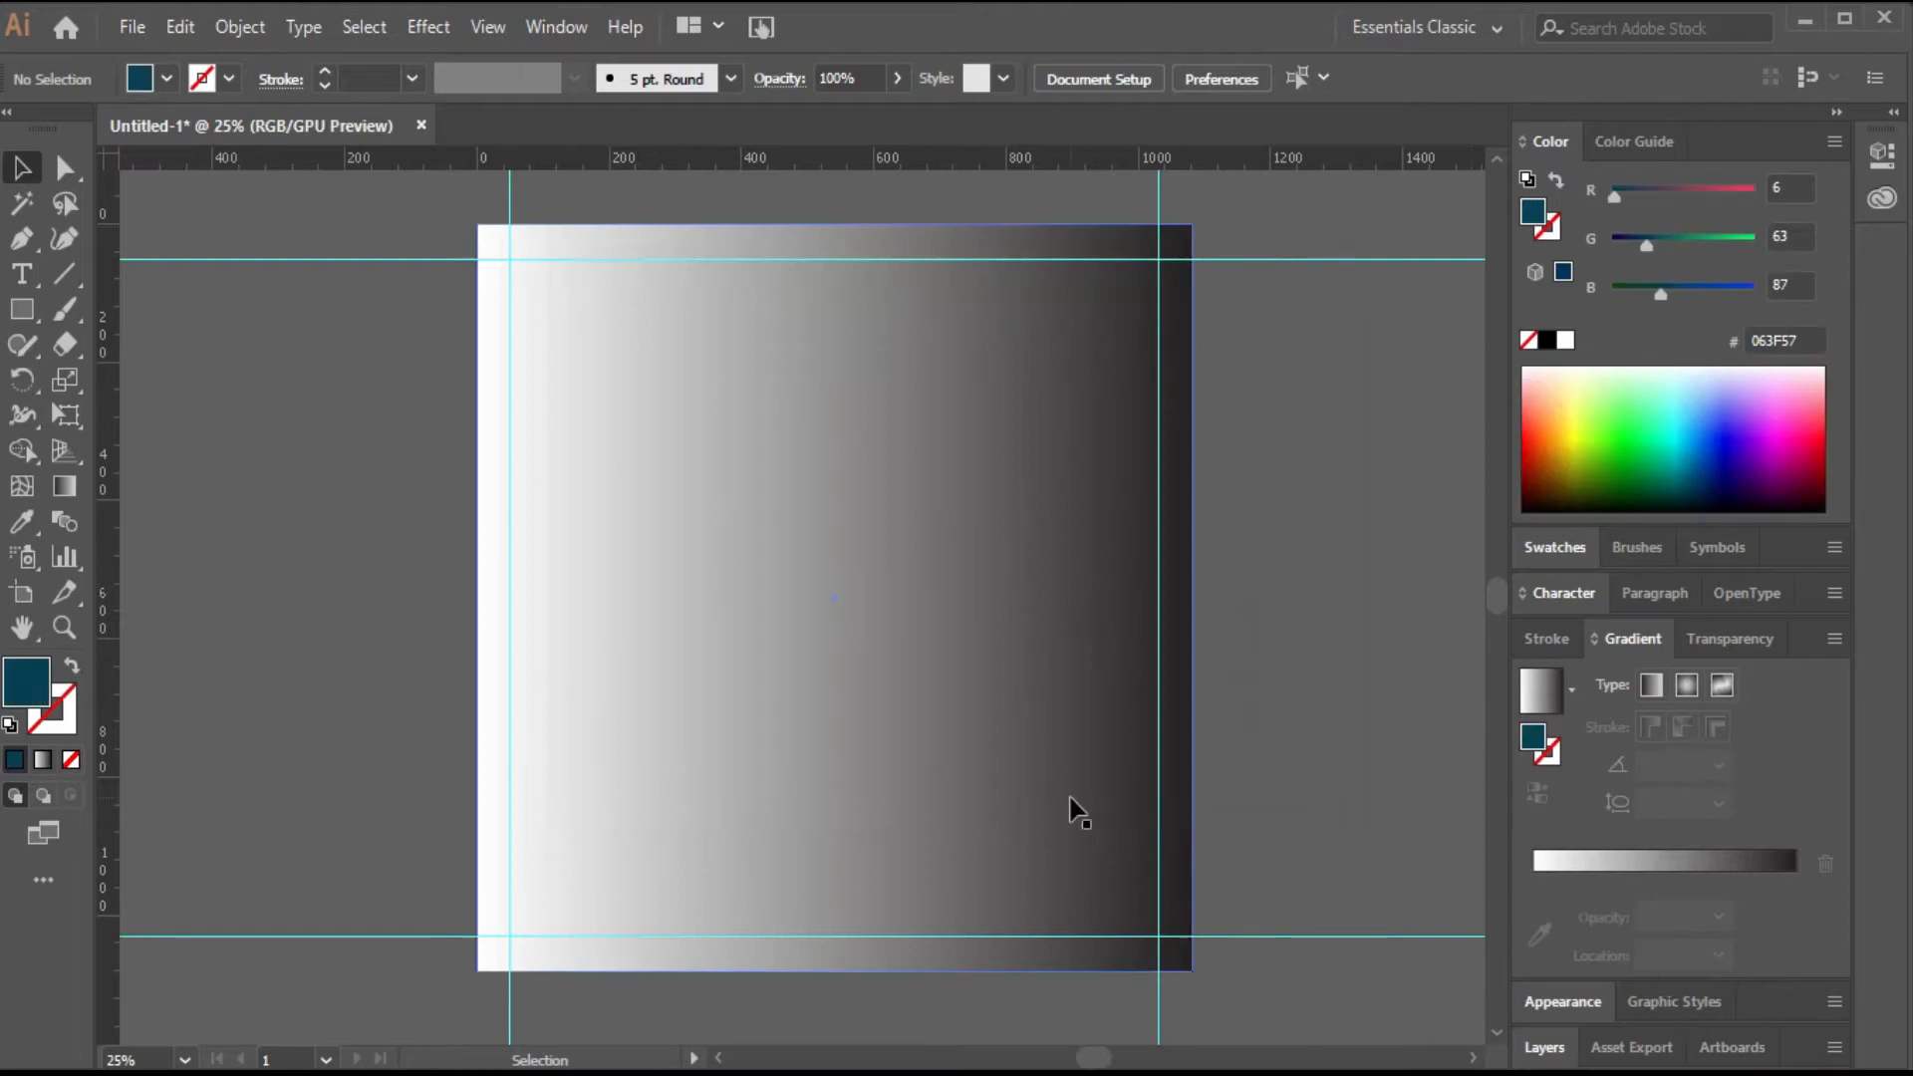
Add a 063F57 stop to the gradient at about 54% and delete the black end stop.
left_click_drag(1543, 750, 1674, 880)
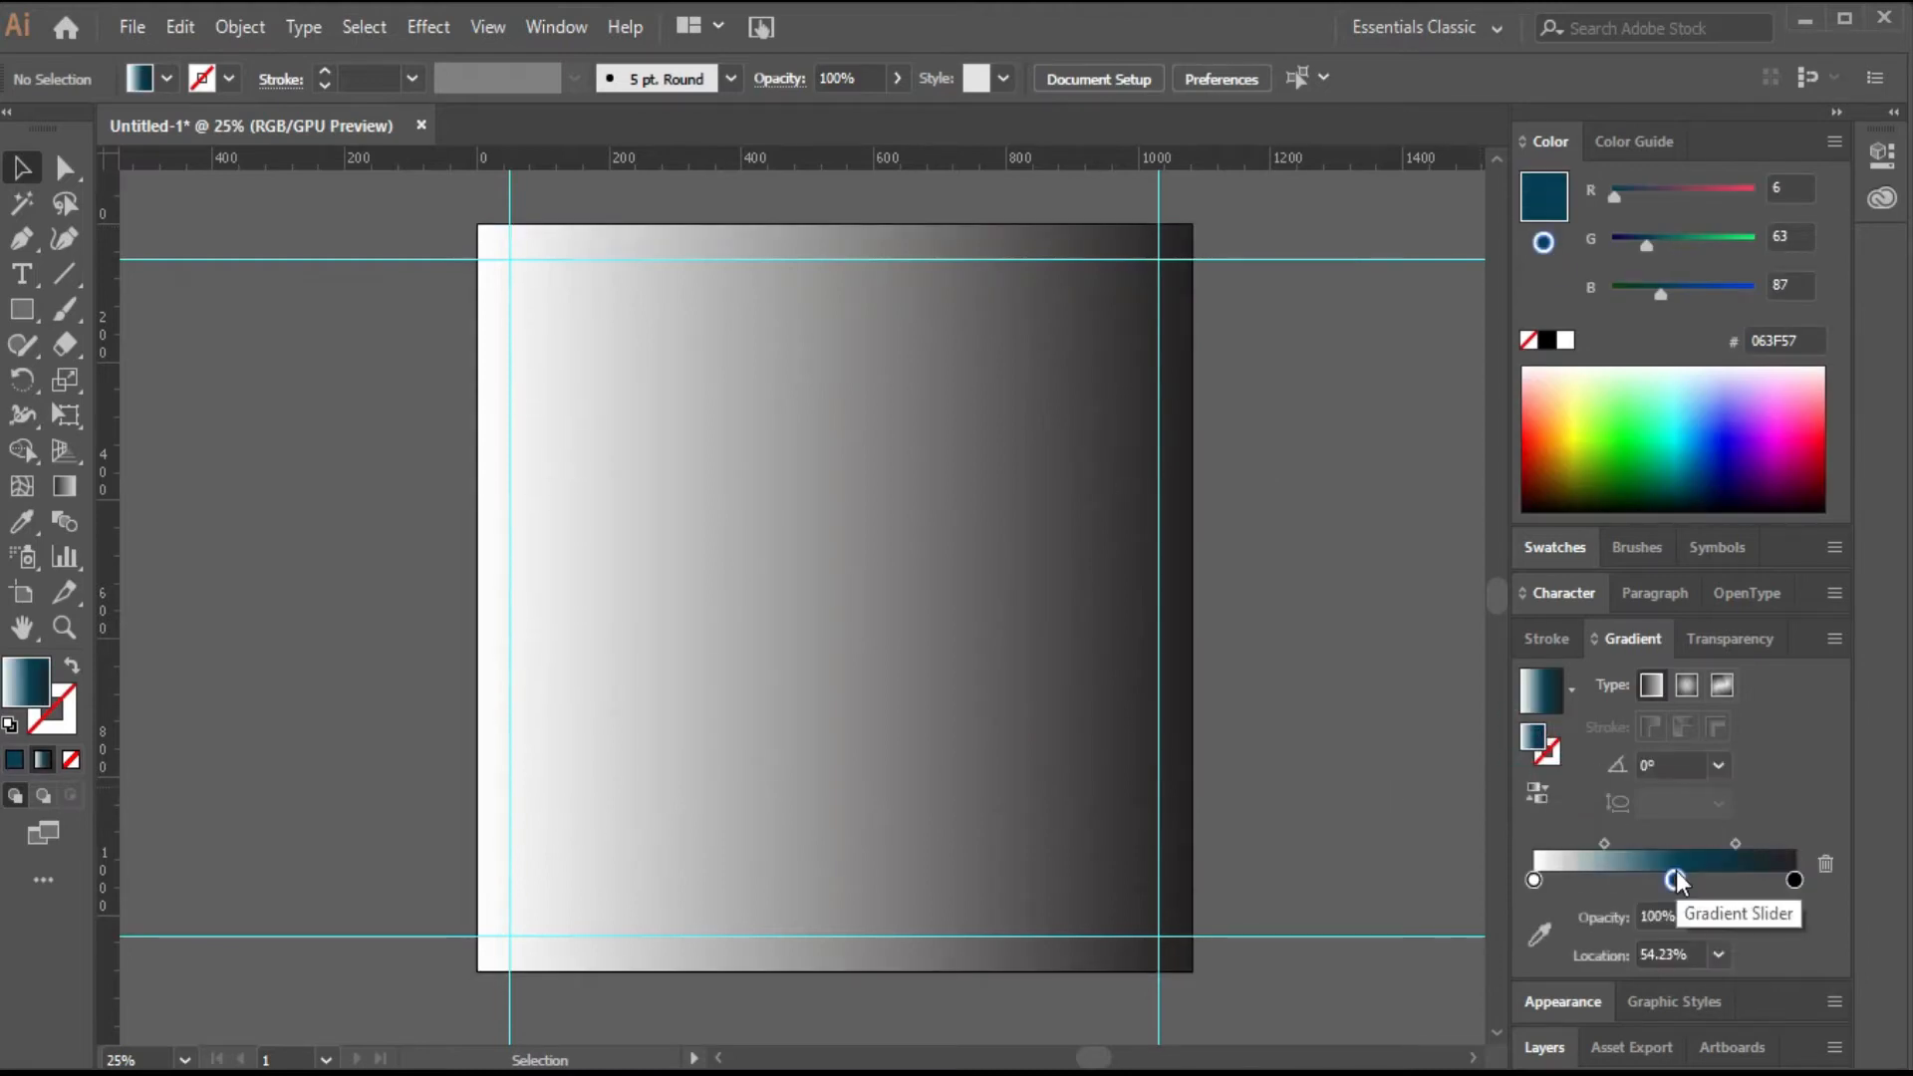
left_click(1794, 880)
left_click(1826, 863)
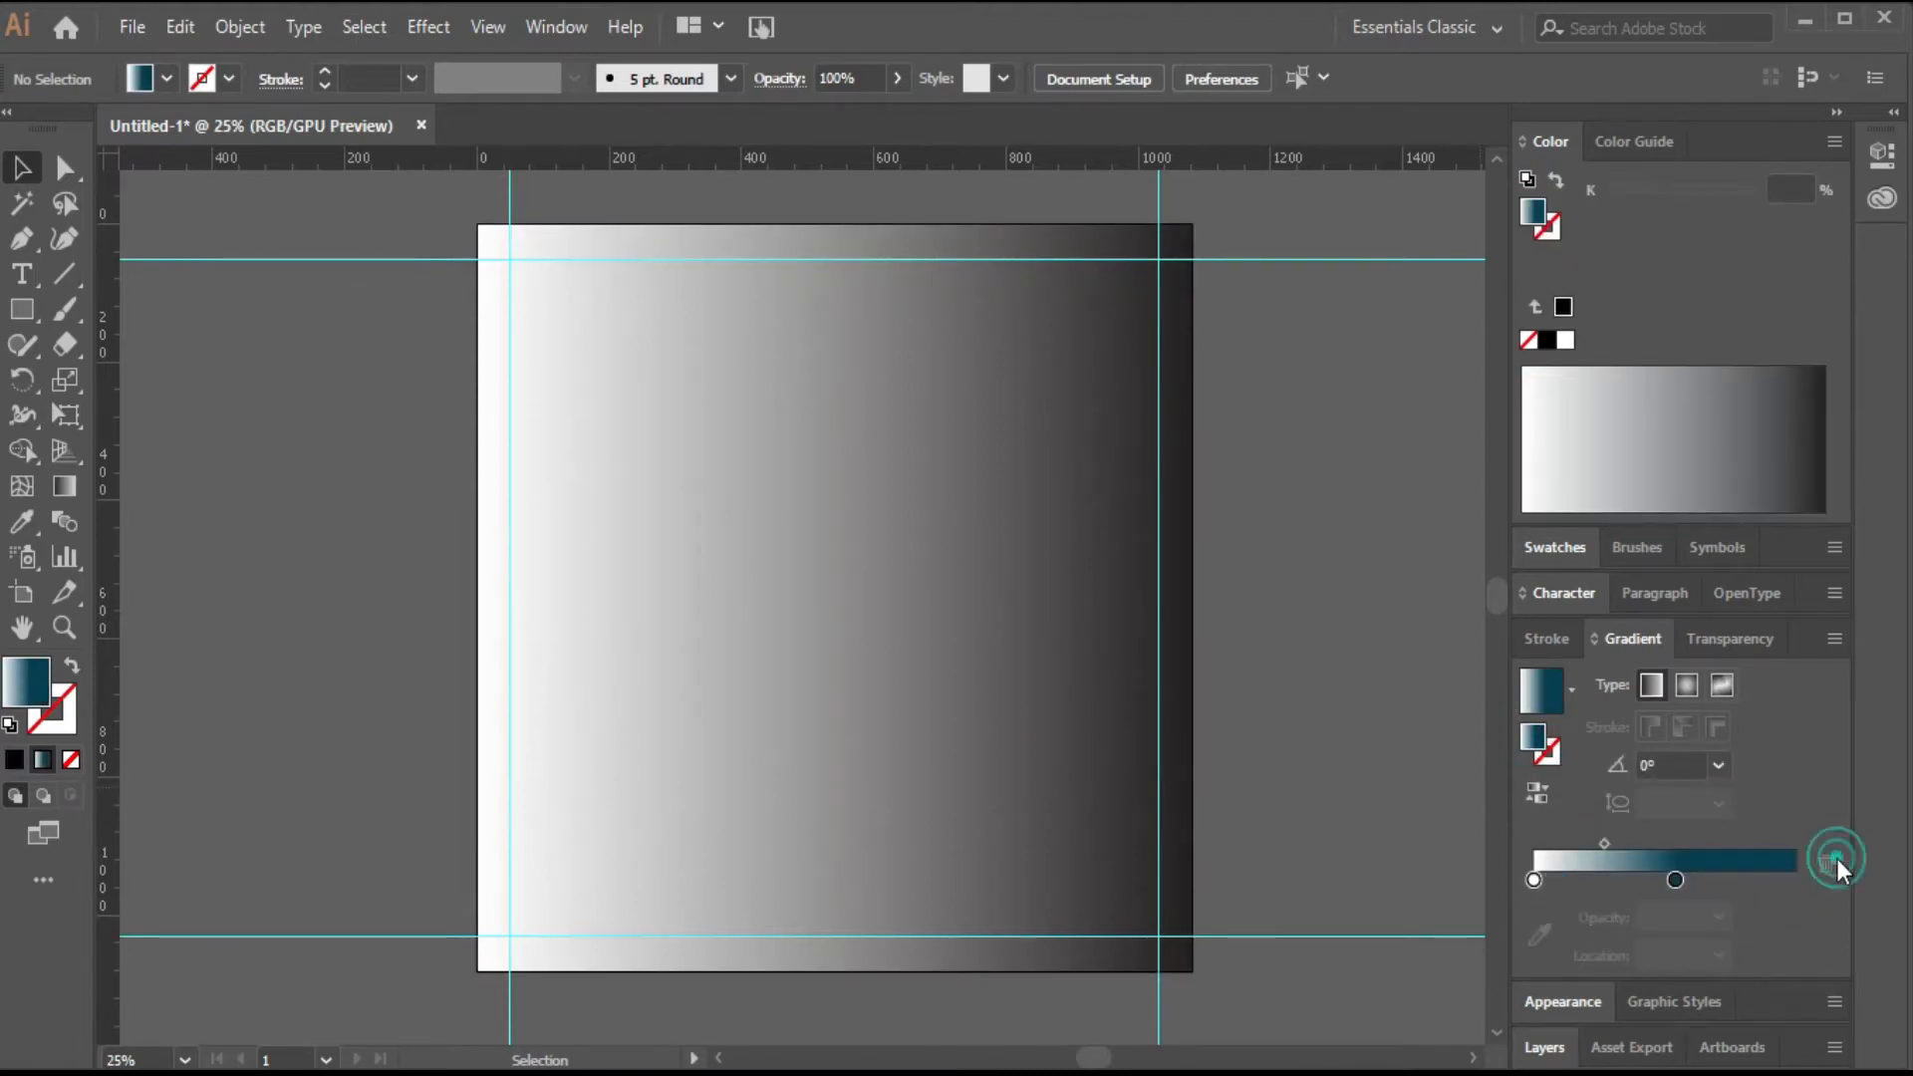
Set the fill colour to 0394AB in the Color Picker.
left_click(1535, 879)
left_click(1548, 201)
left_click(1533, 880)
double_click(1543, 217)
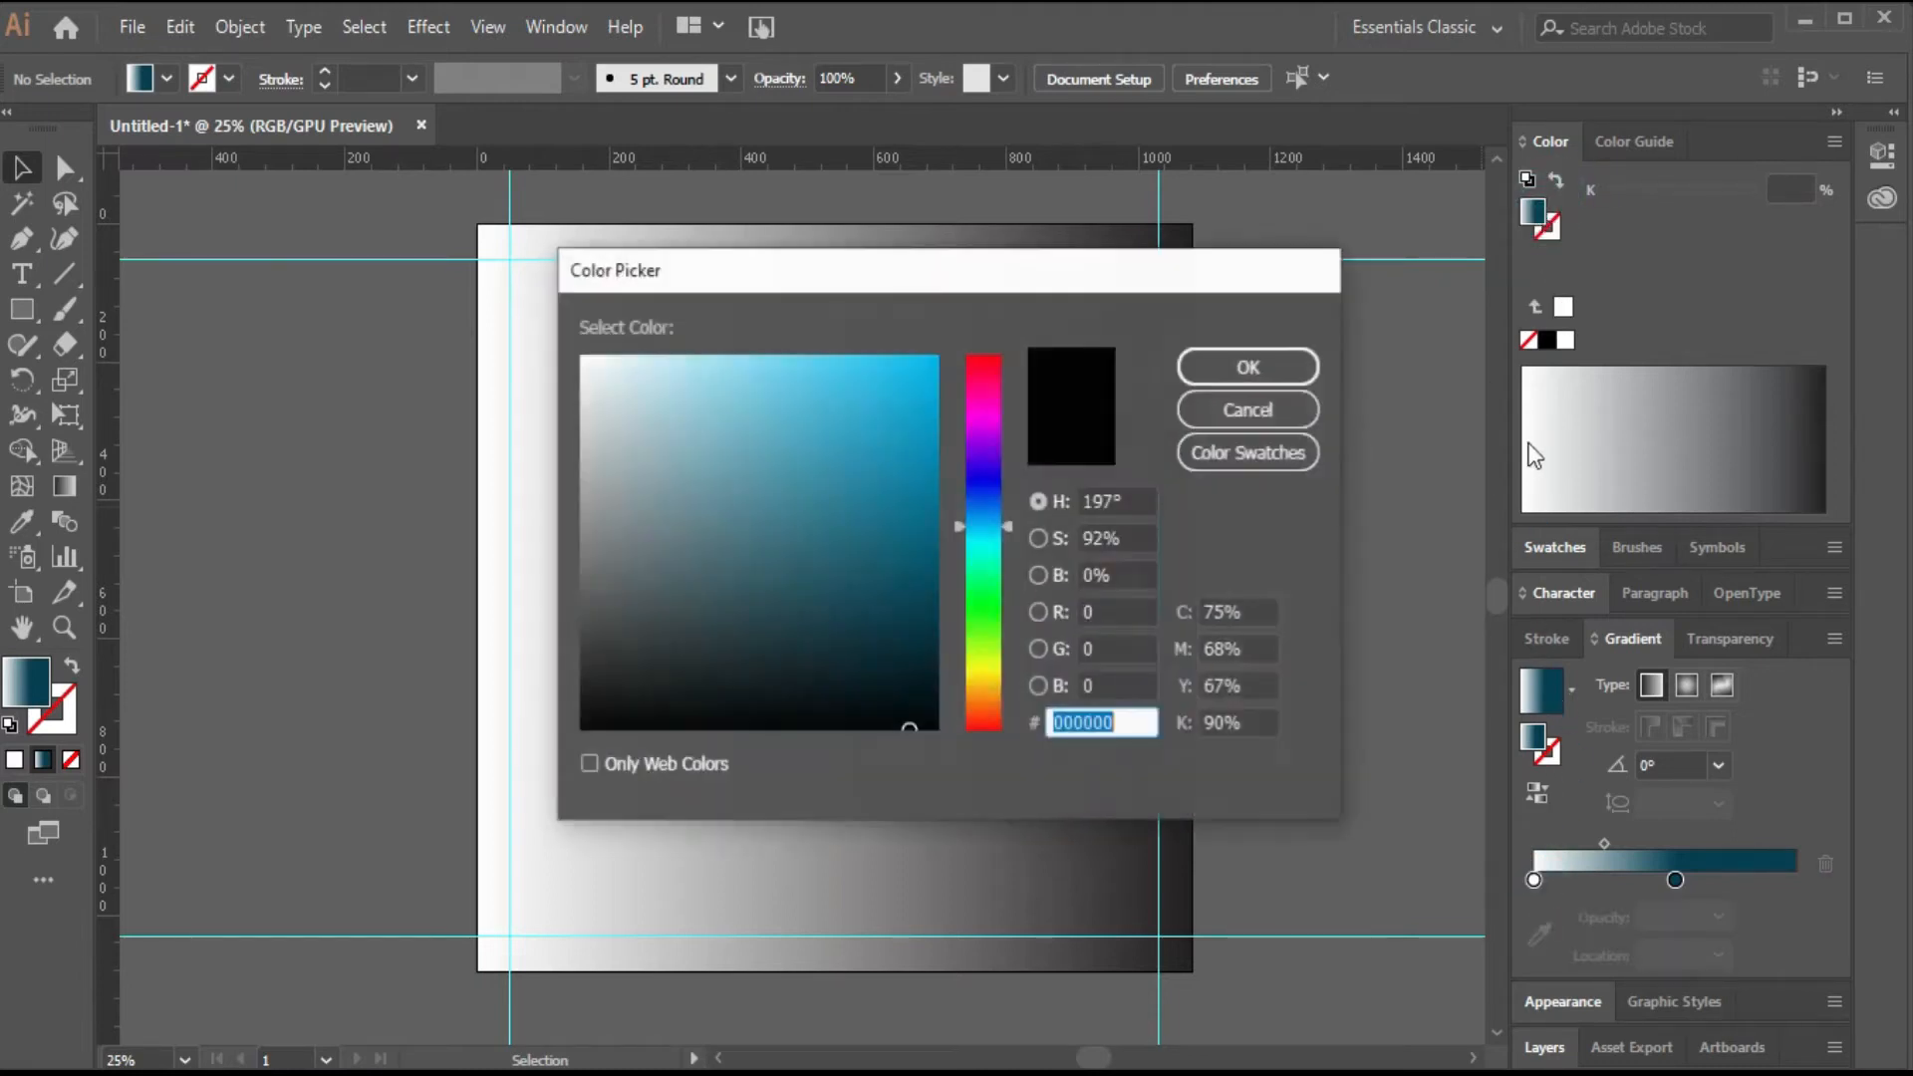
key("BackSpace")
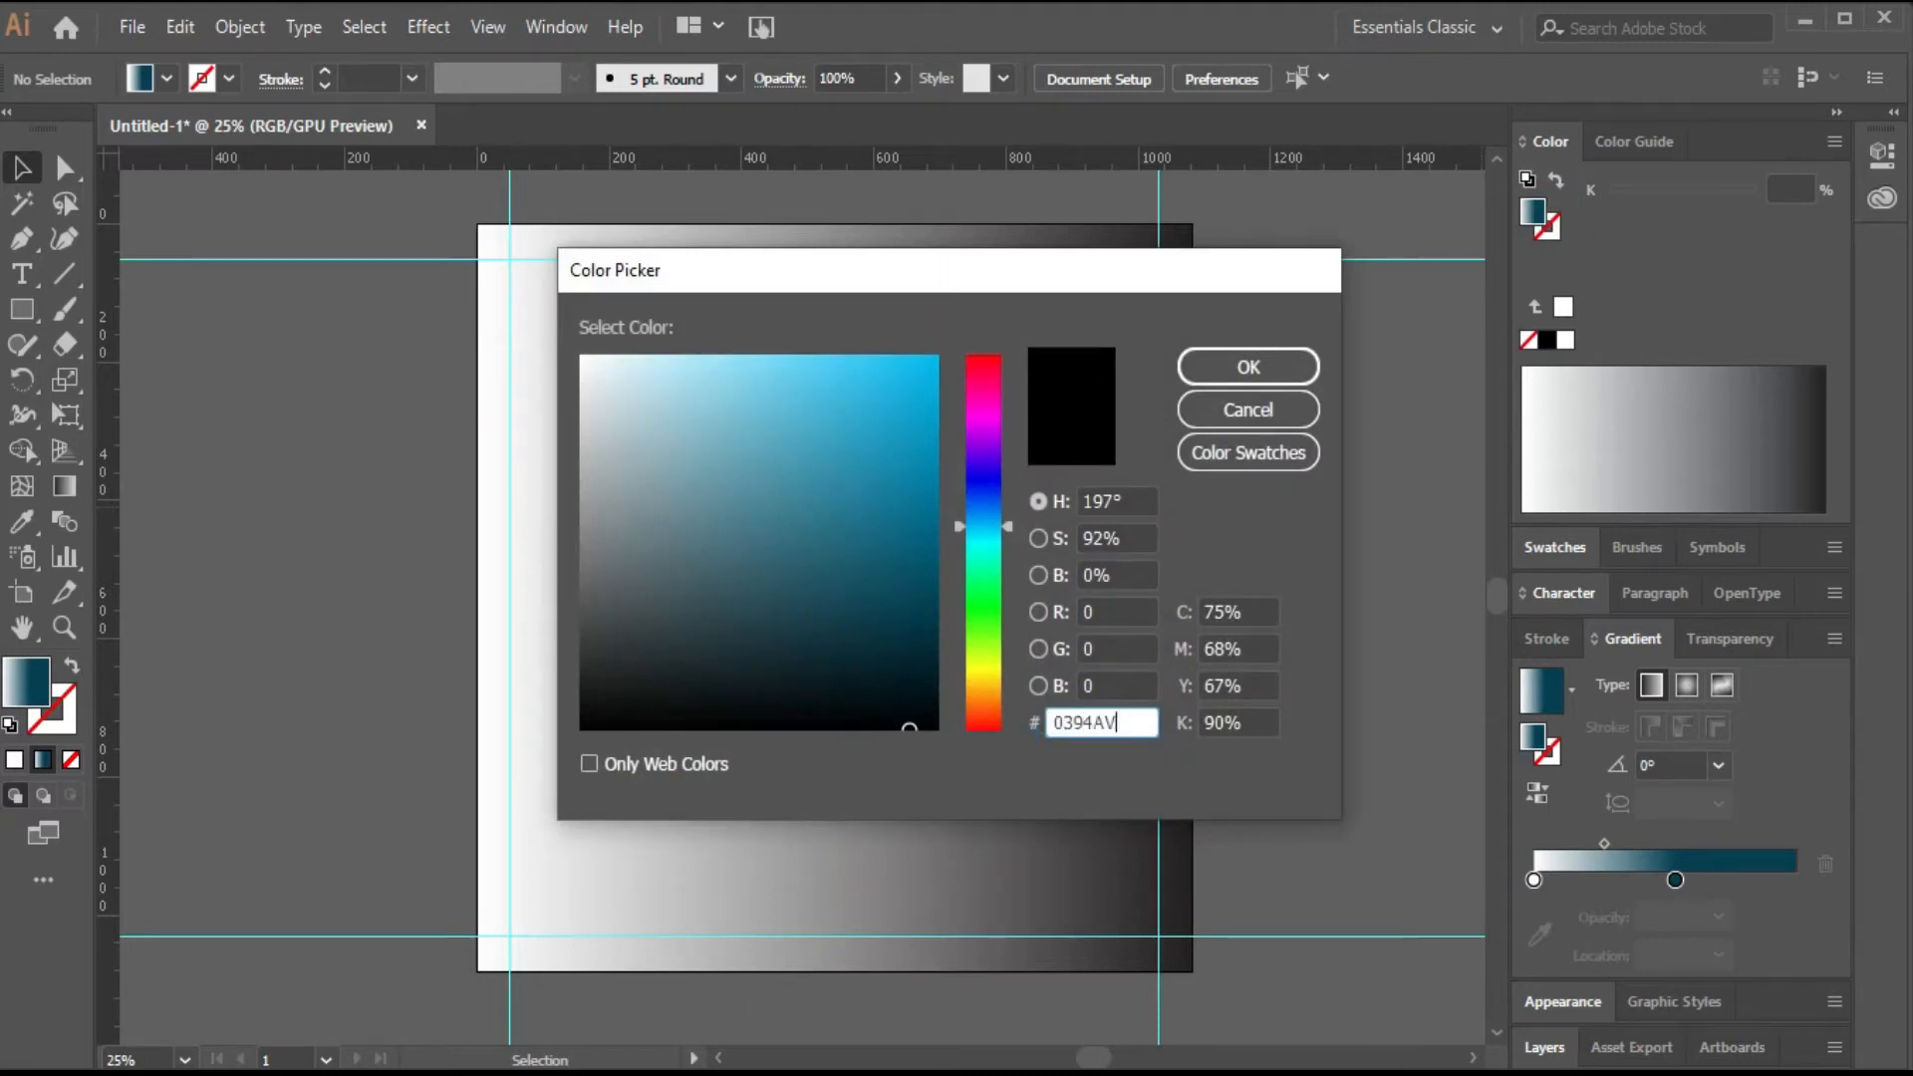
key("Return")
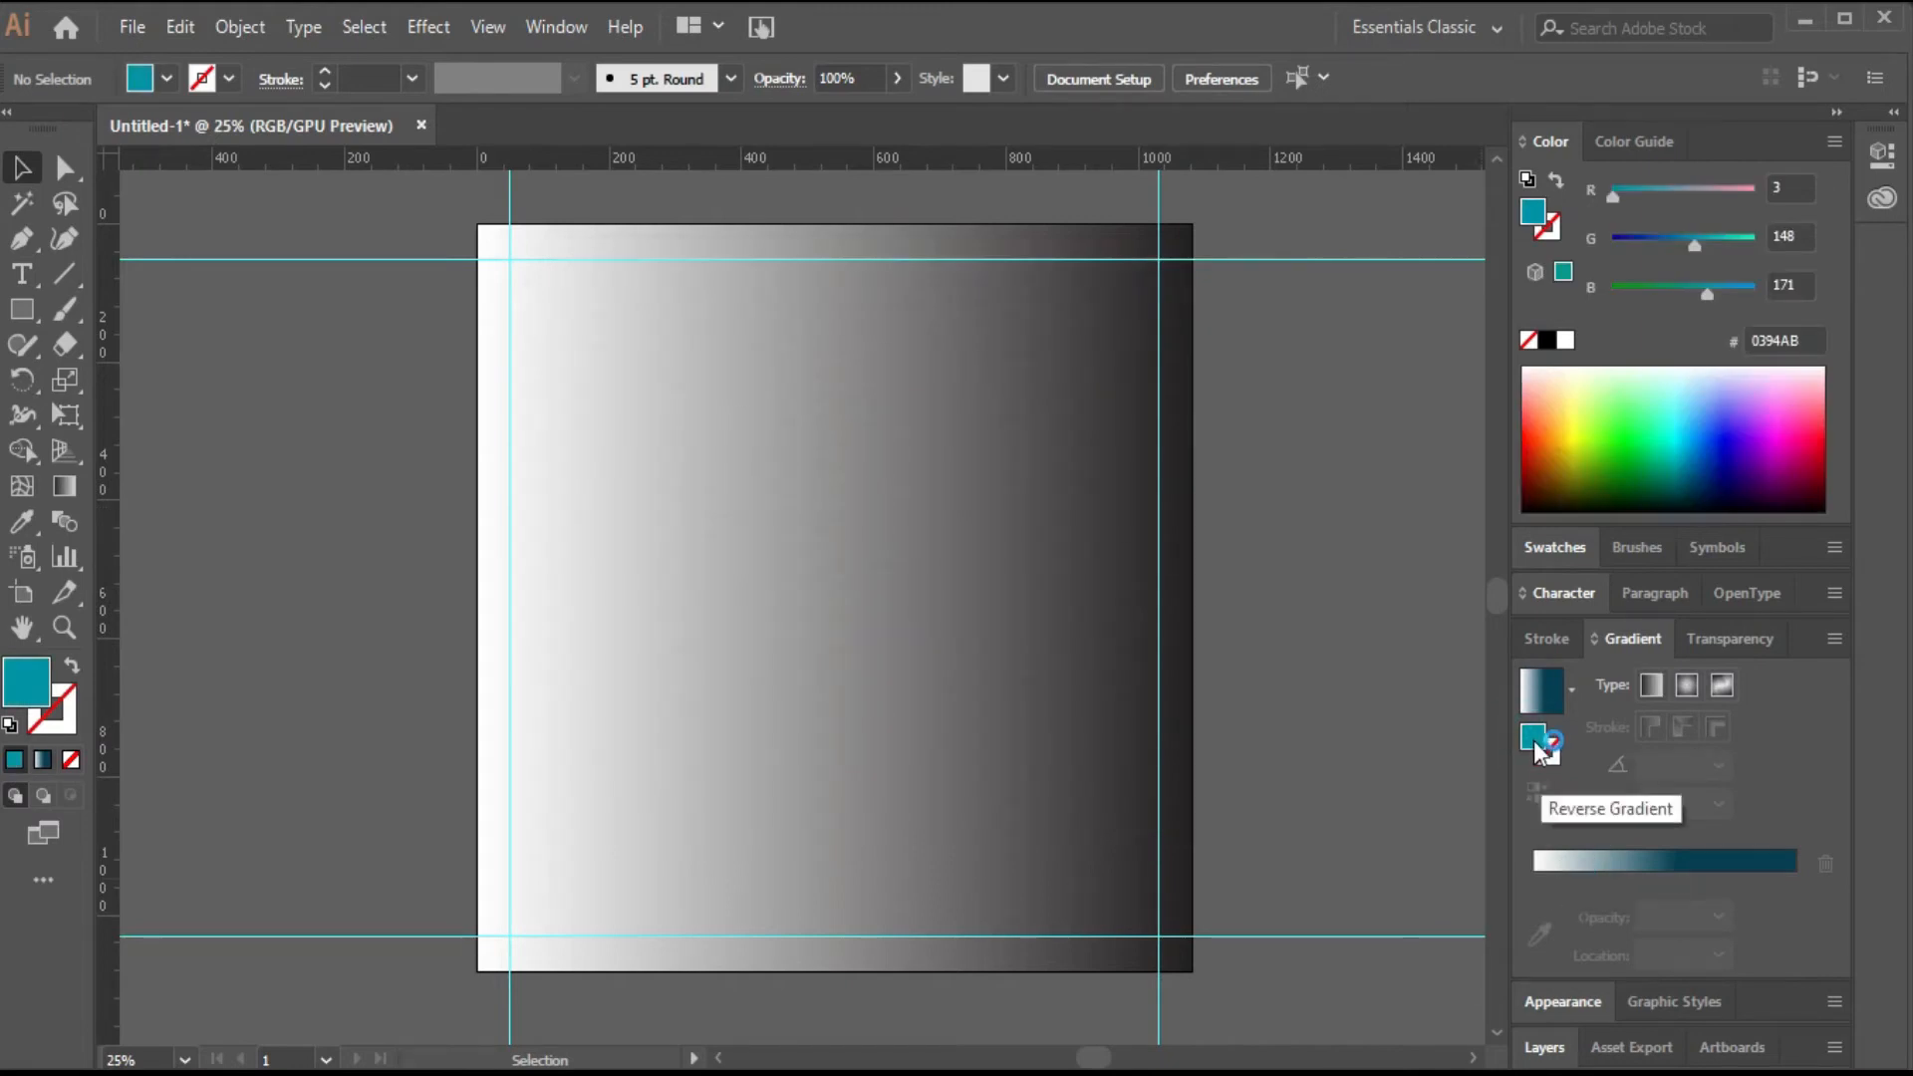
Add a 0394AB stop near the gradient's start and delete the white stop.
left_click_drag(1533, 739, 1577, 869)
left_click(1534, 881)
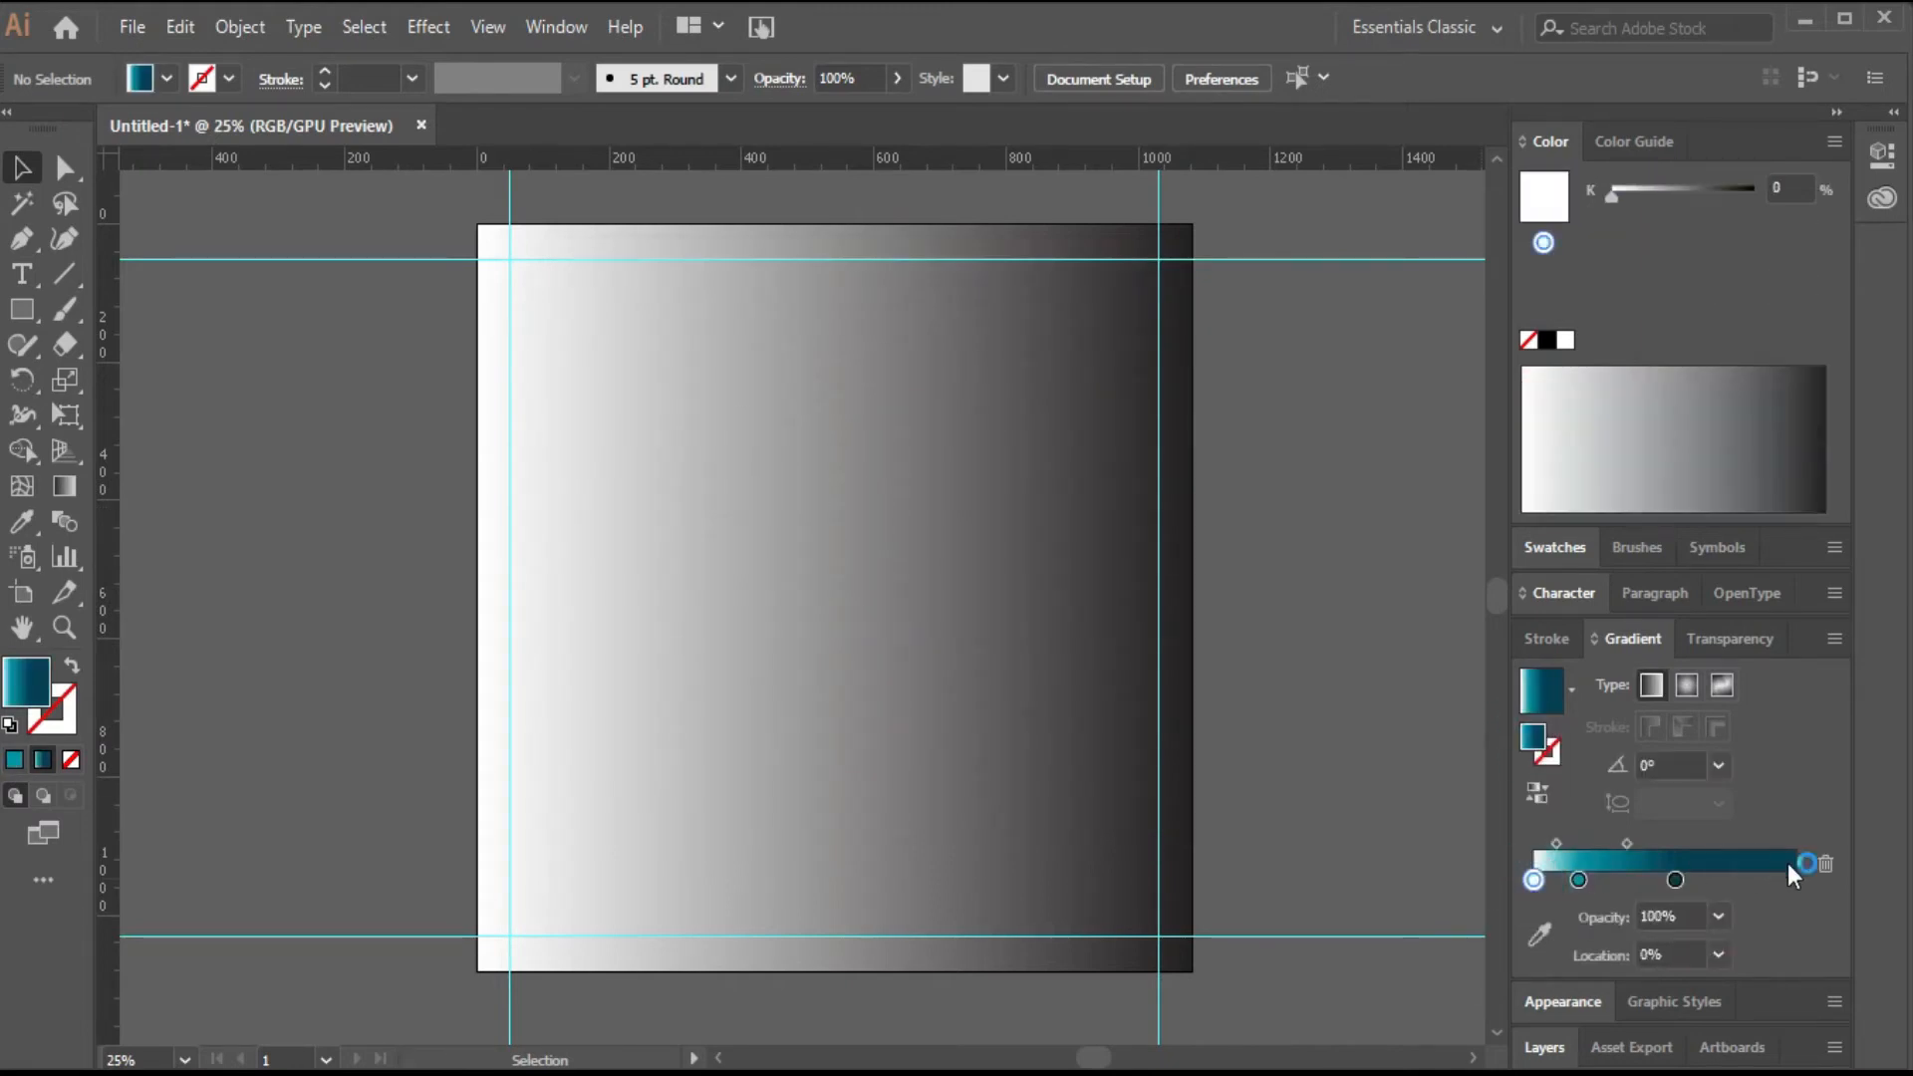
left_click(1826, 864)
Move the dark stop to the gradient's end and the teal stop to its start.
left_click(1676, 880)
left_click_drag(1730, 877, 1792, 879)
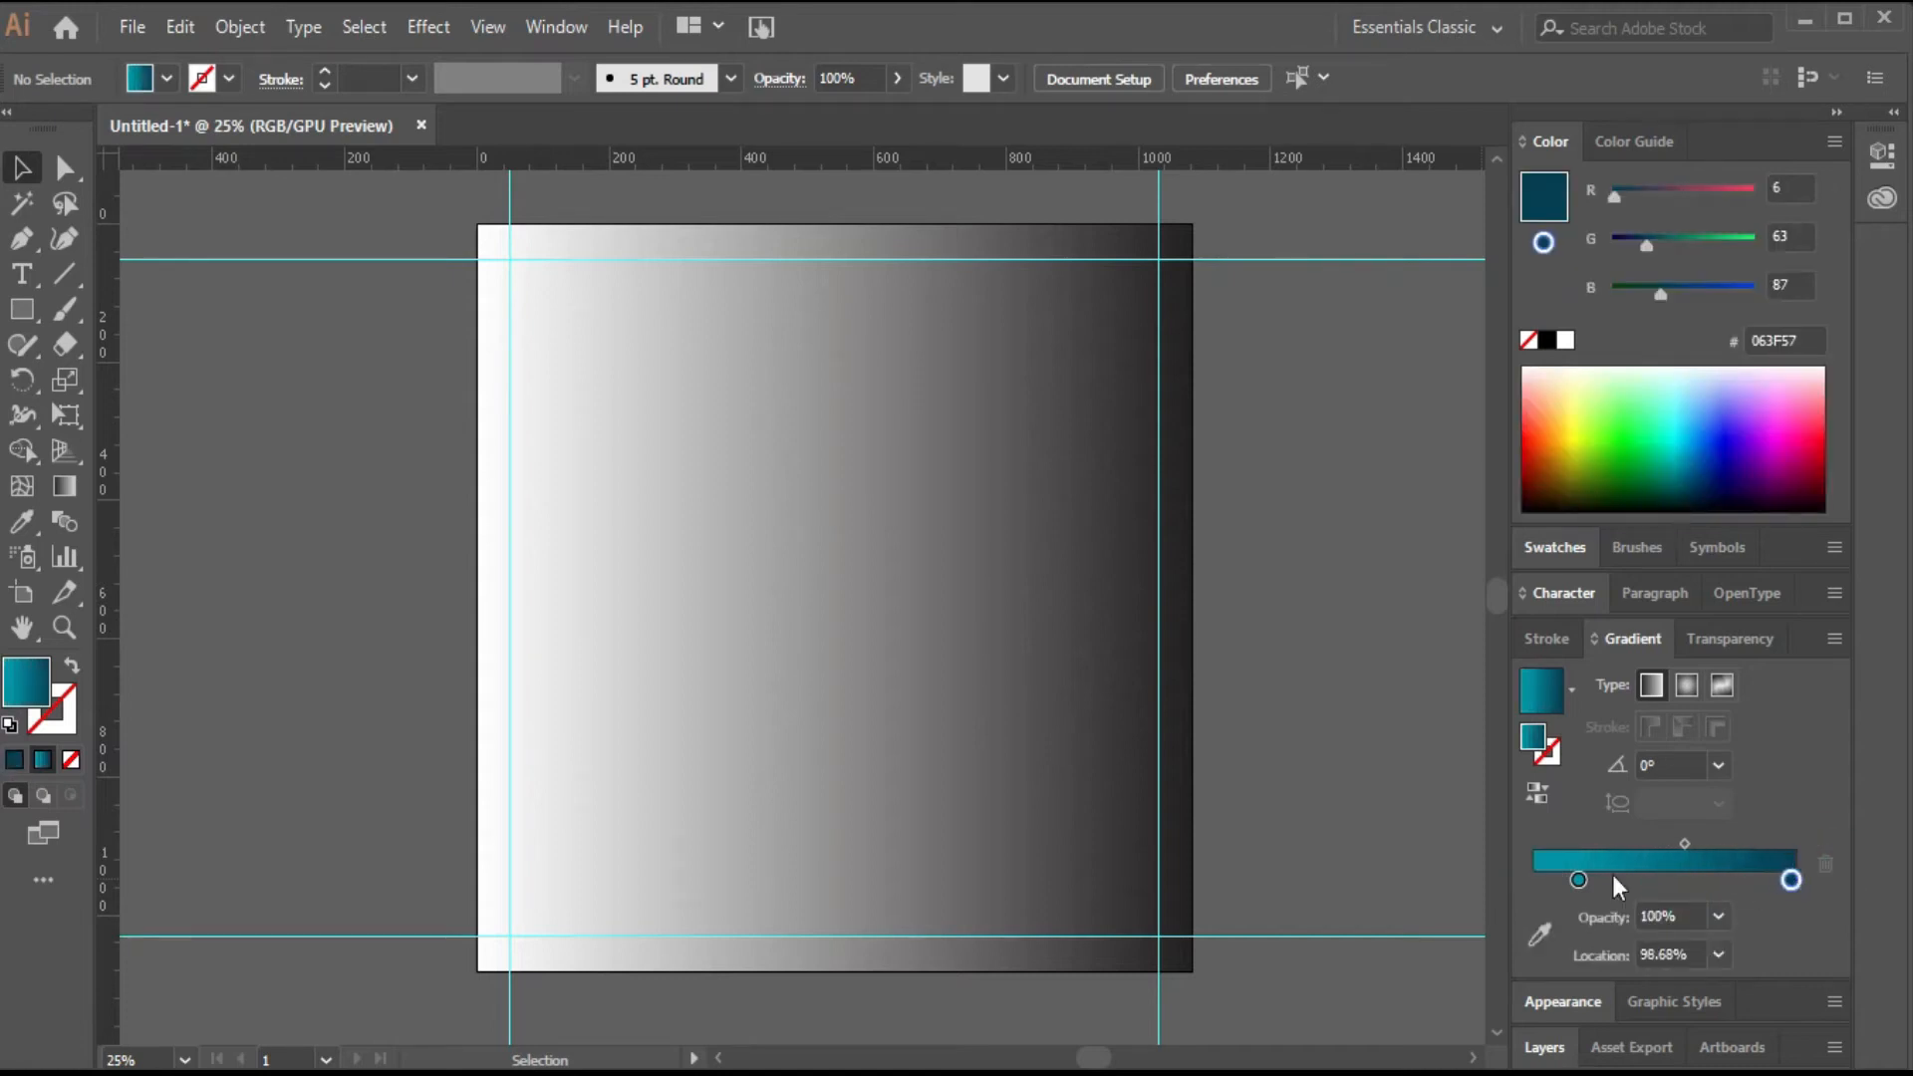
left_click_drag(1583, 878, 1530, 877)
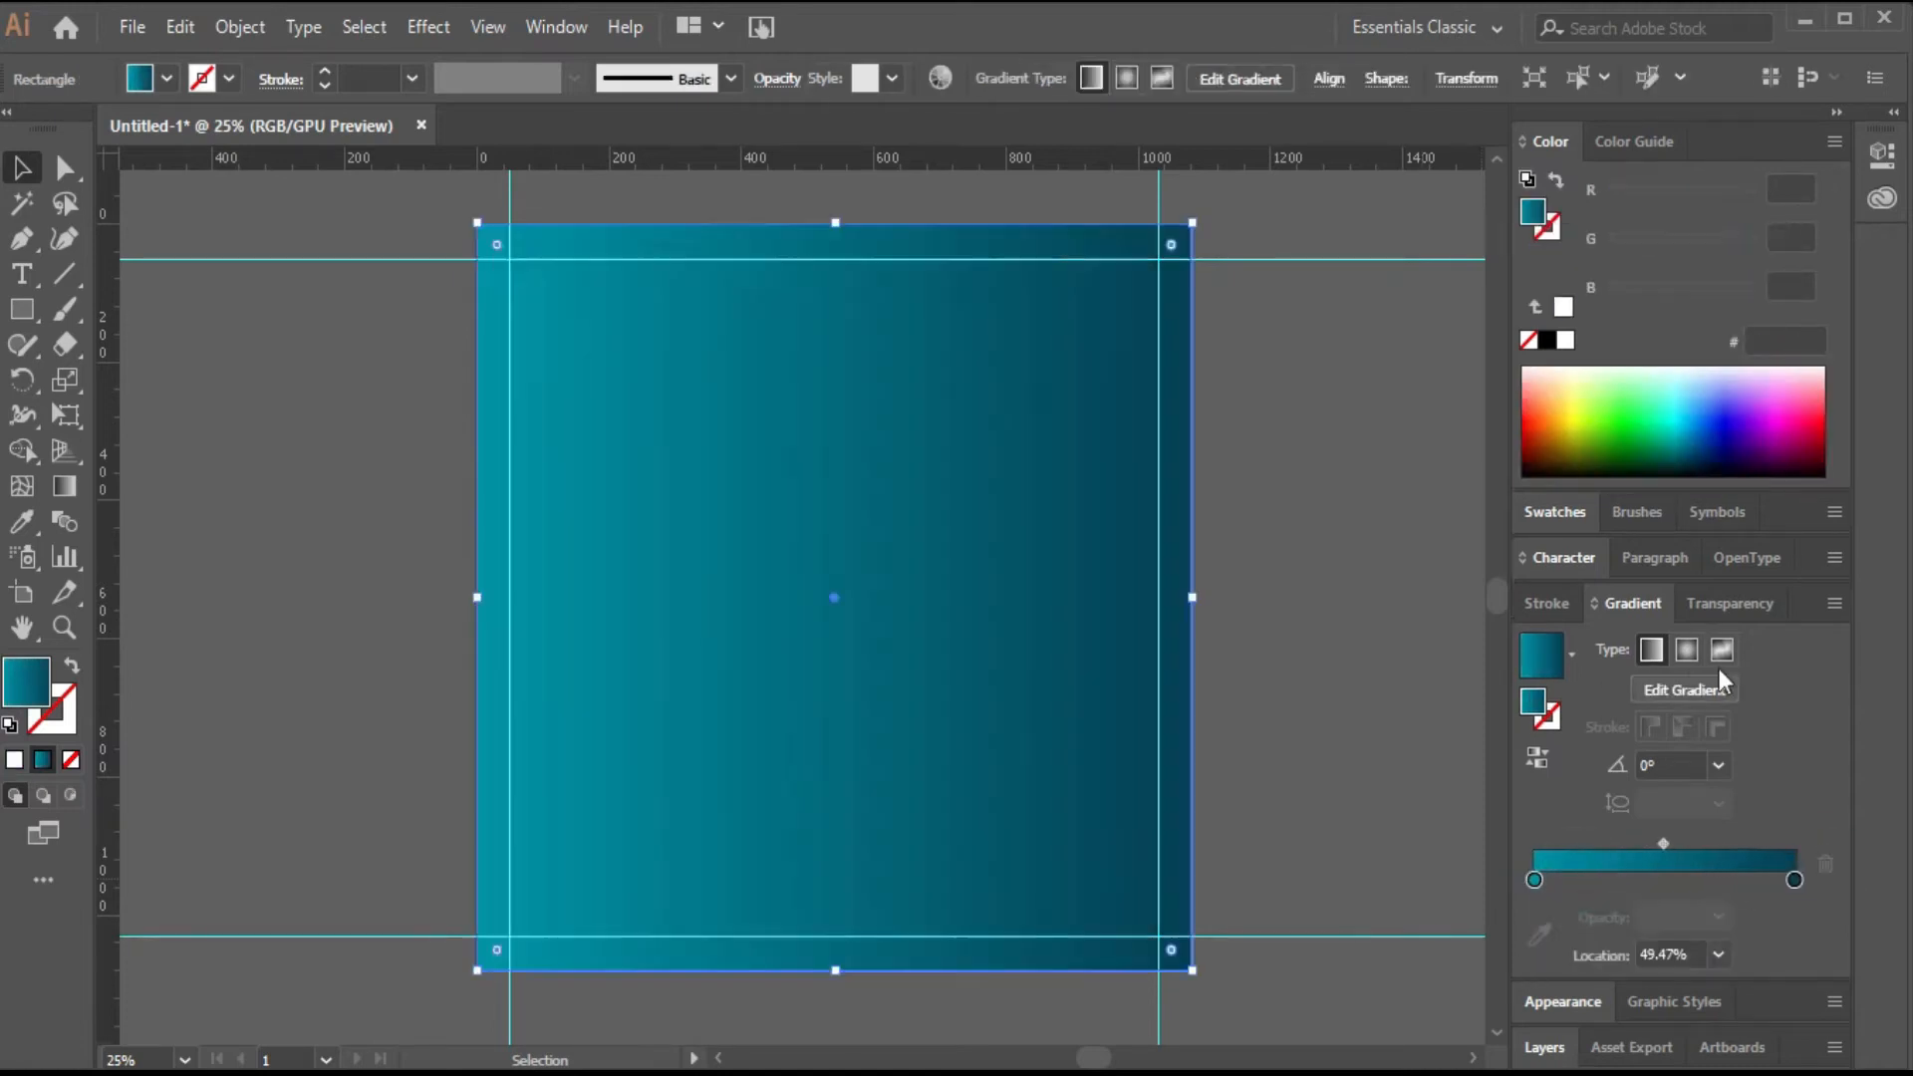
Switch the gradient type to radial.
left_click(1688, 651)
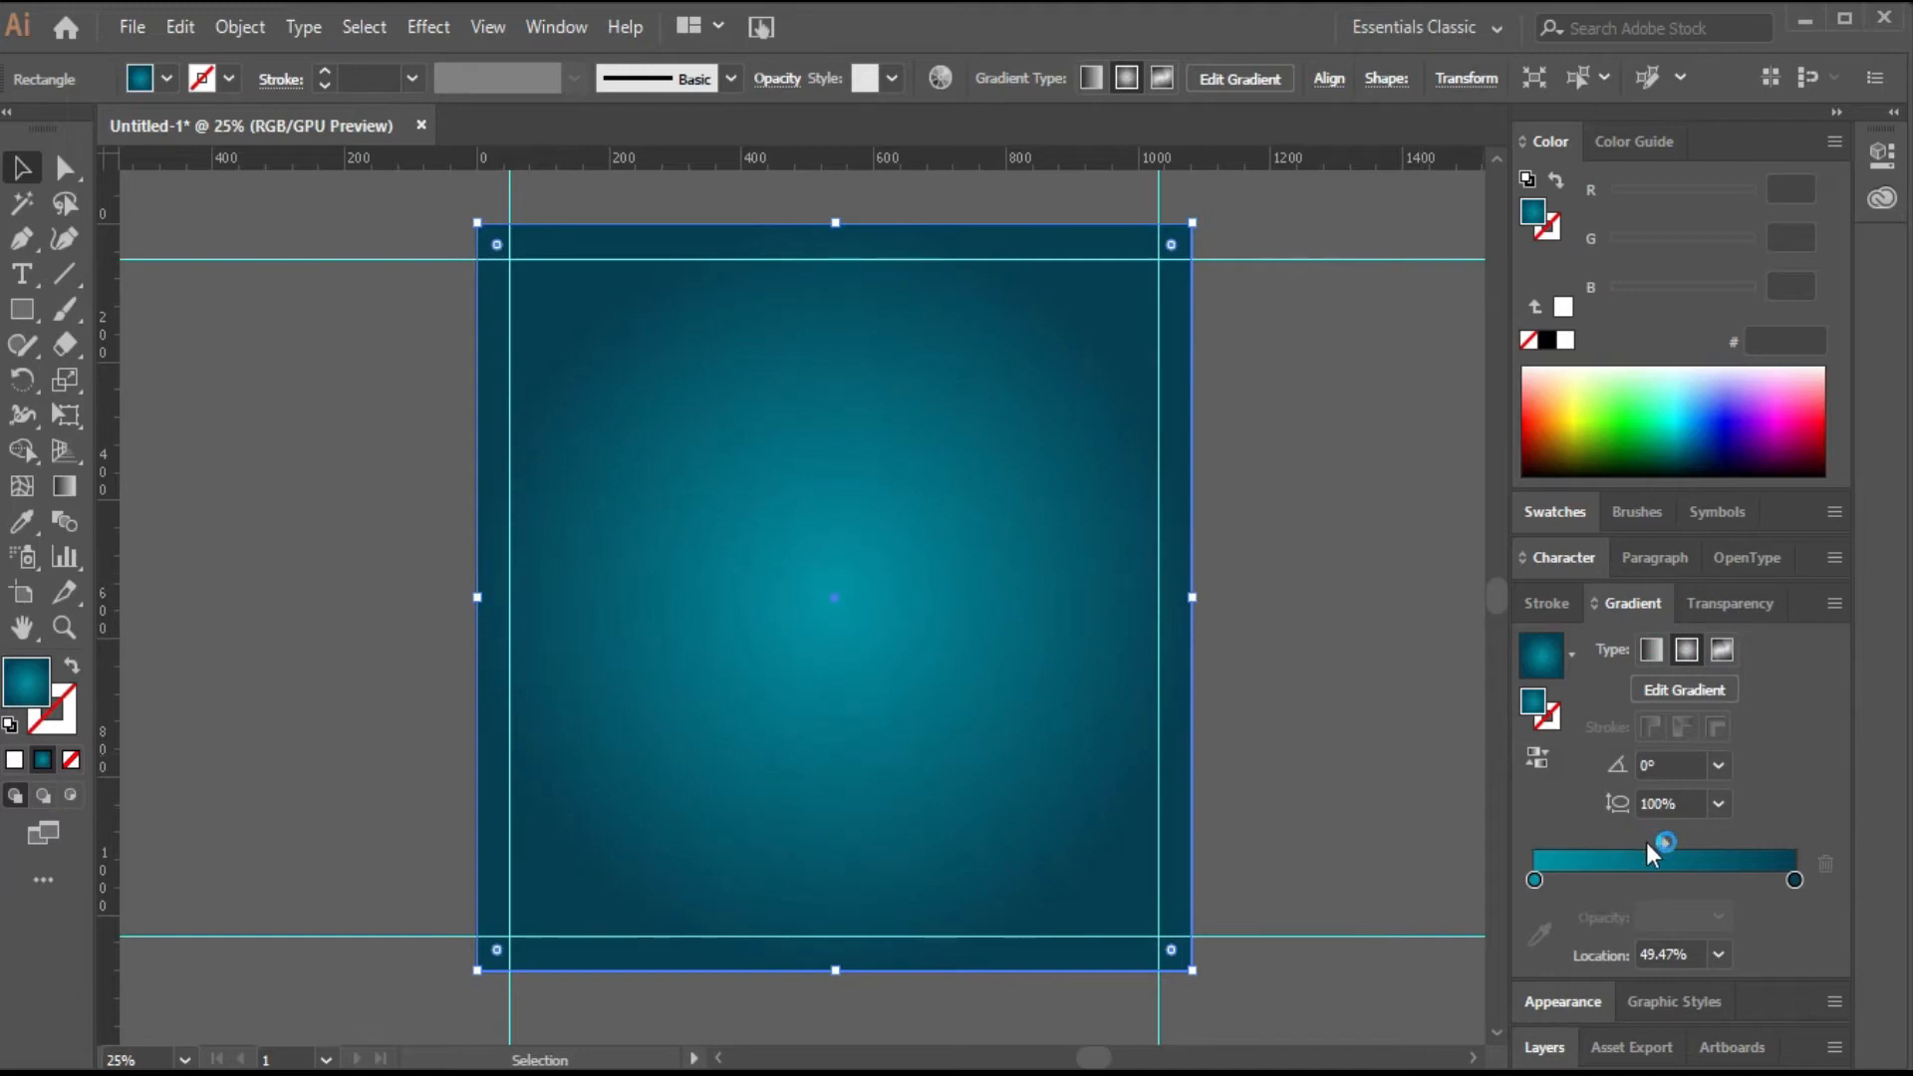
left_click_drag(1670, 845, 1672, 845)
Add a point text line reading Summer Admission near the top-left guide corner.
left_click(24, 275)
left_click(537, 283)
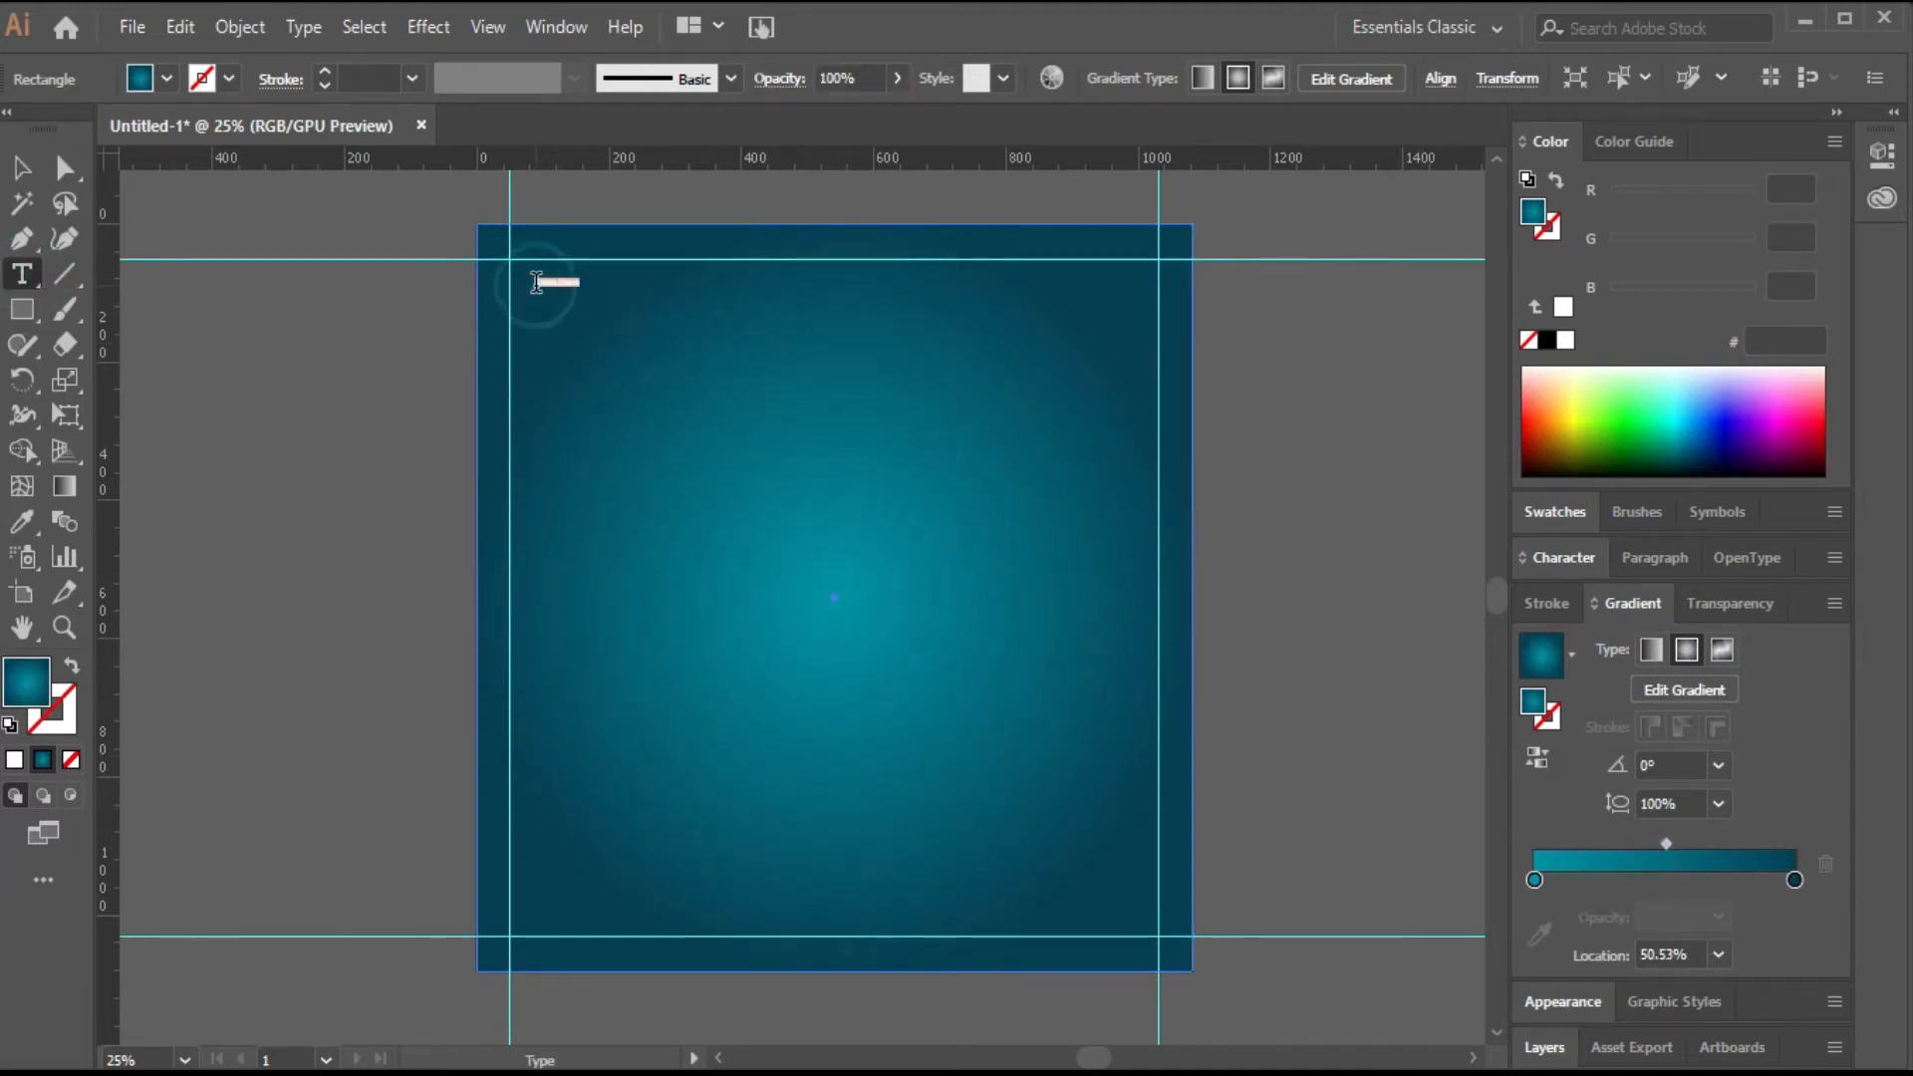
left_click(536, 283)
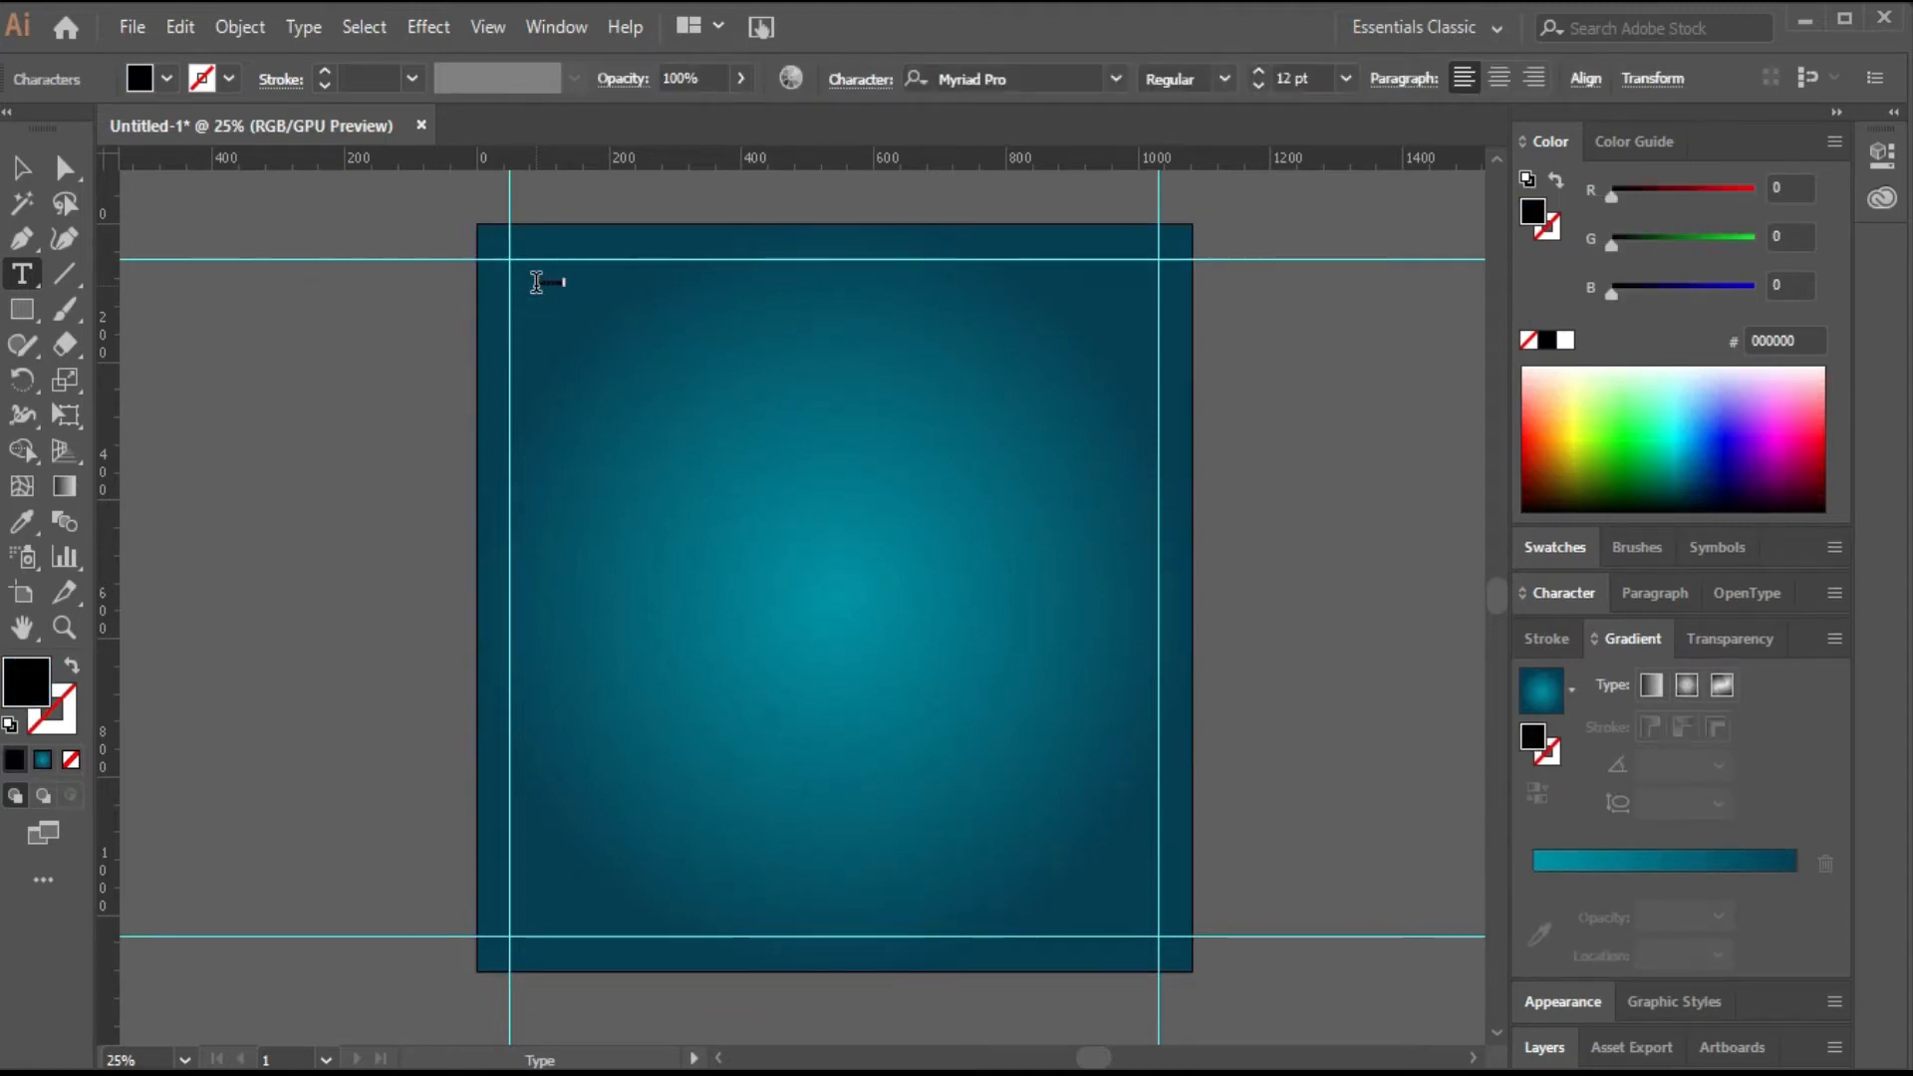
left_click(16, 165)
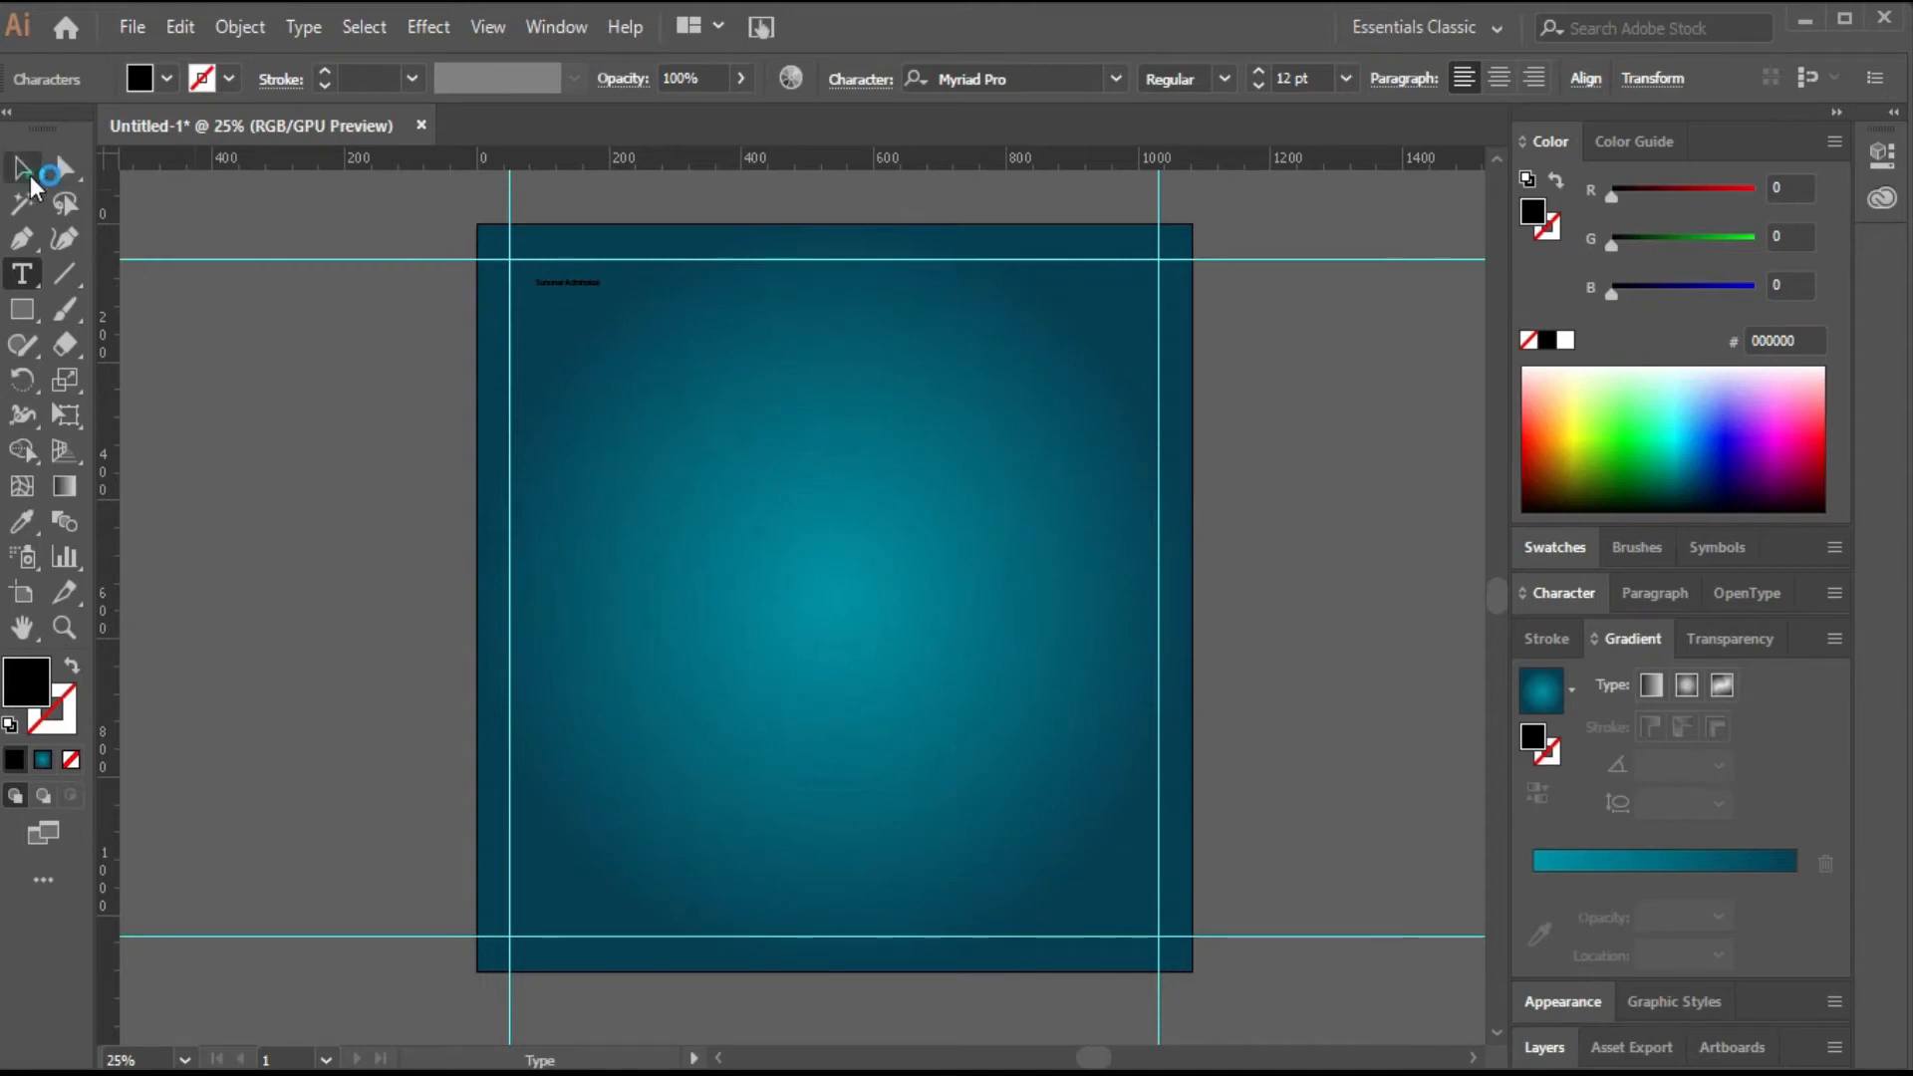
Set the text's font size to 90 pt.
scroll(1295, 79, "up", 18)
left_click_drag(1141, 234, 1093, 300)
left_click(1289, 77)
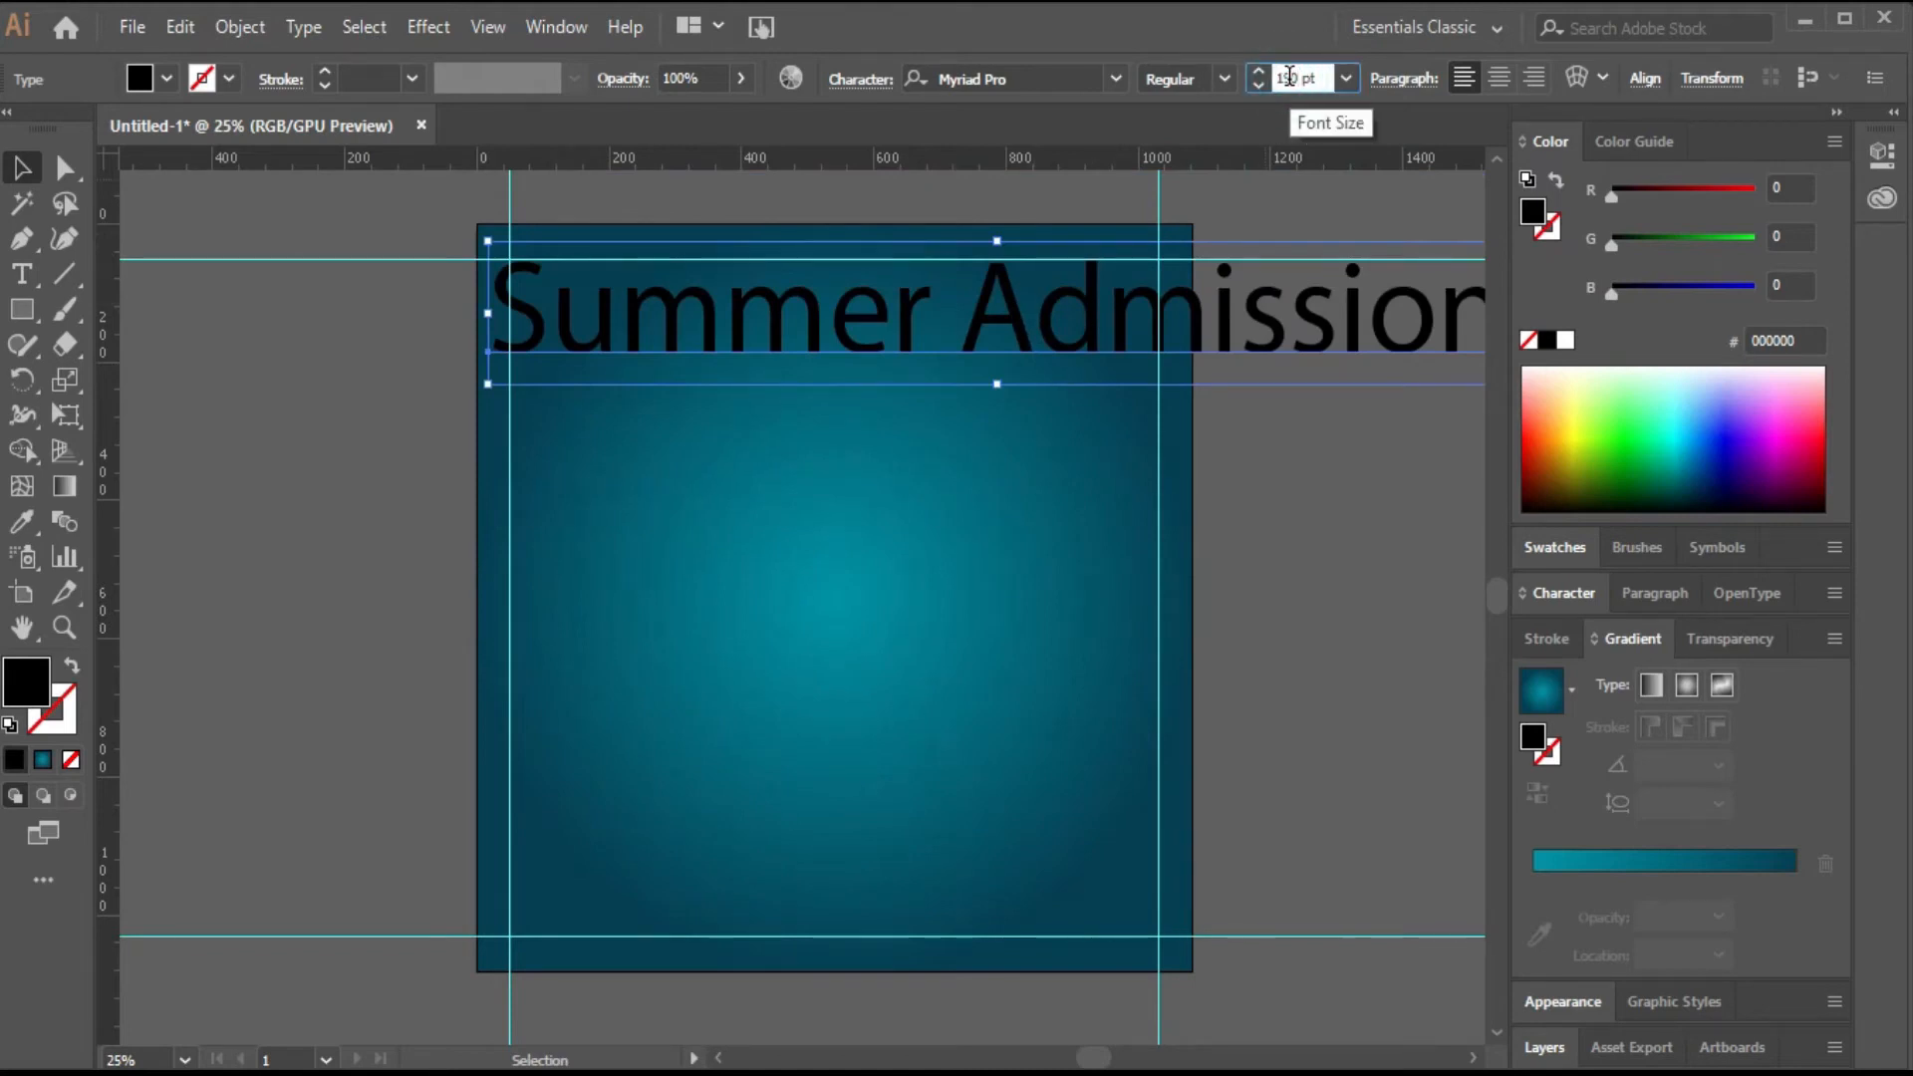
key("BackSpace")
key("BackSpace")
type("9")
key("Return")
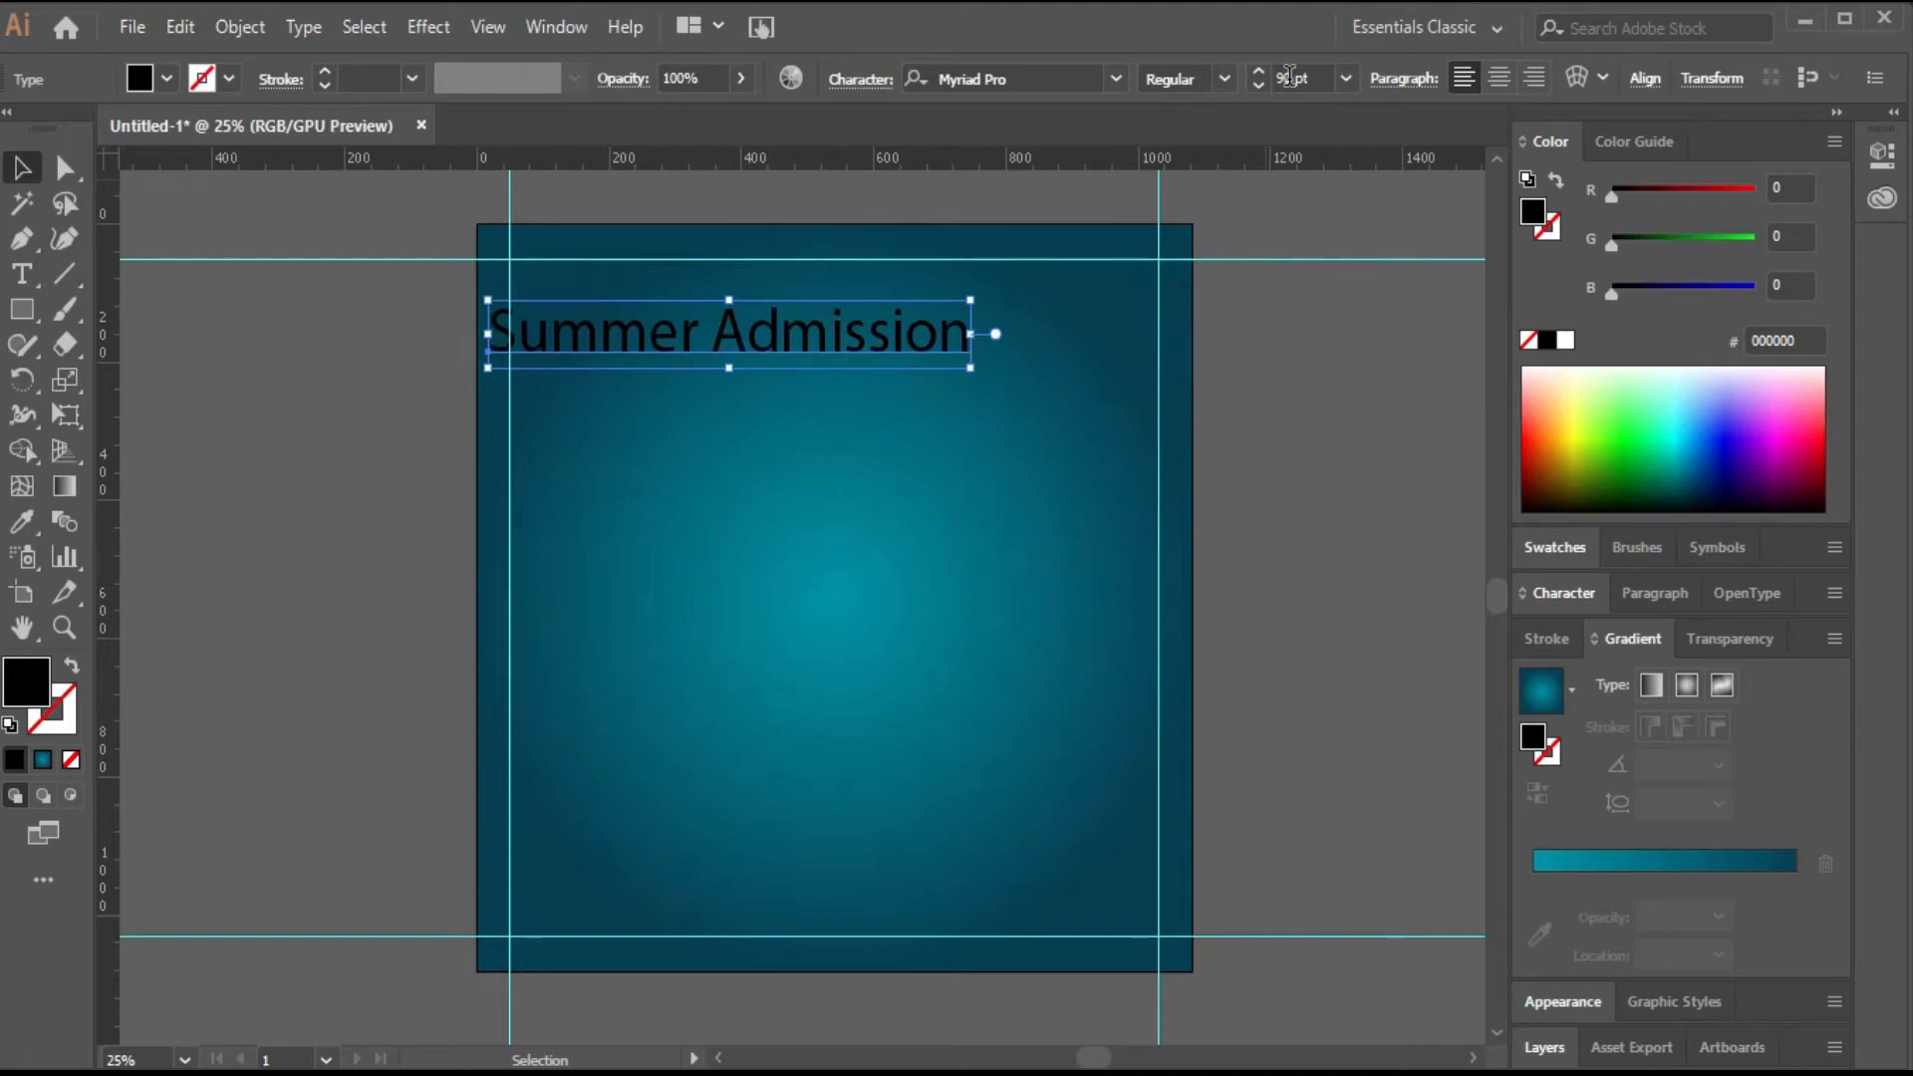
Nudge the text into the guide corner and break it into two lines, Summer and Admission.
left_click_drag(696, 329, 727, 310)
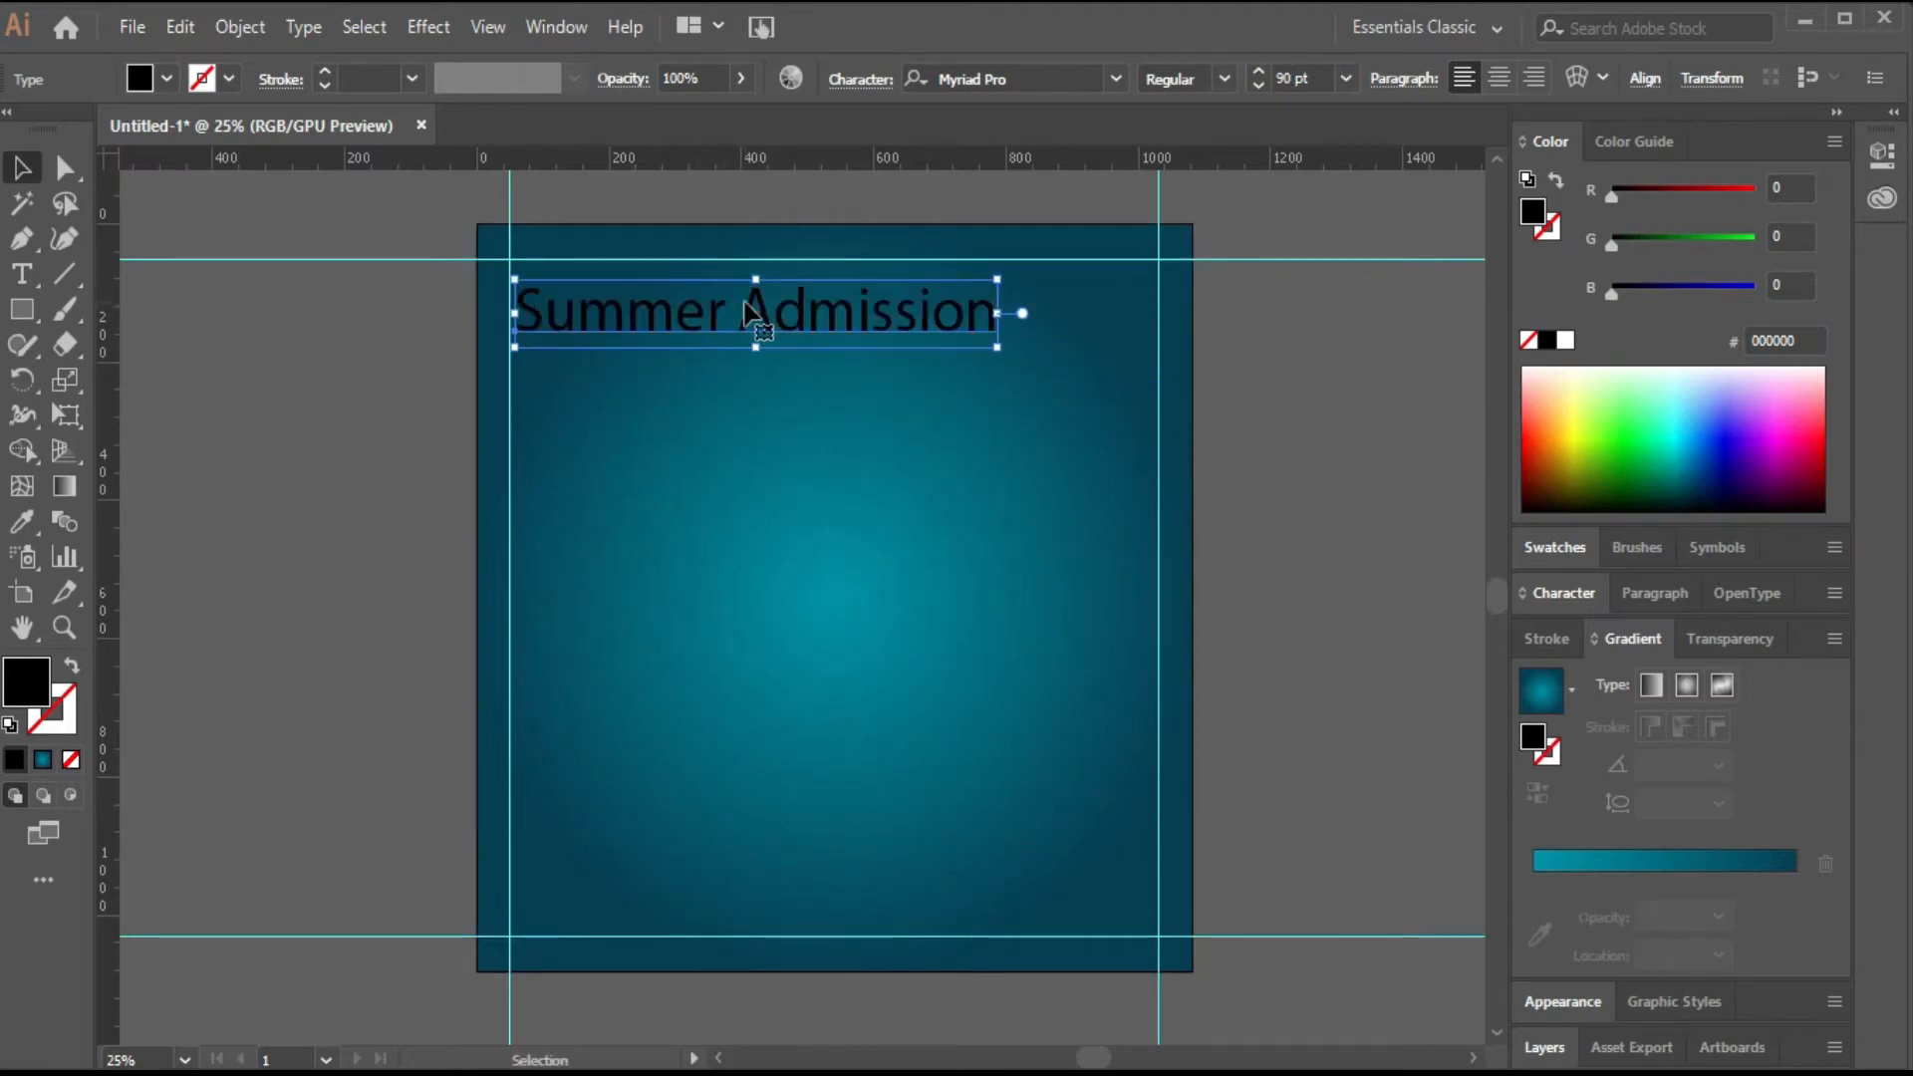
double_click(745, 311)
key("Return")
key("Escape")
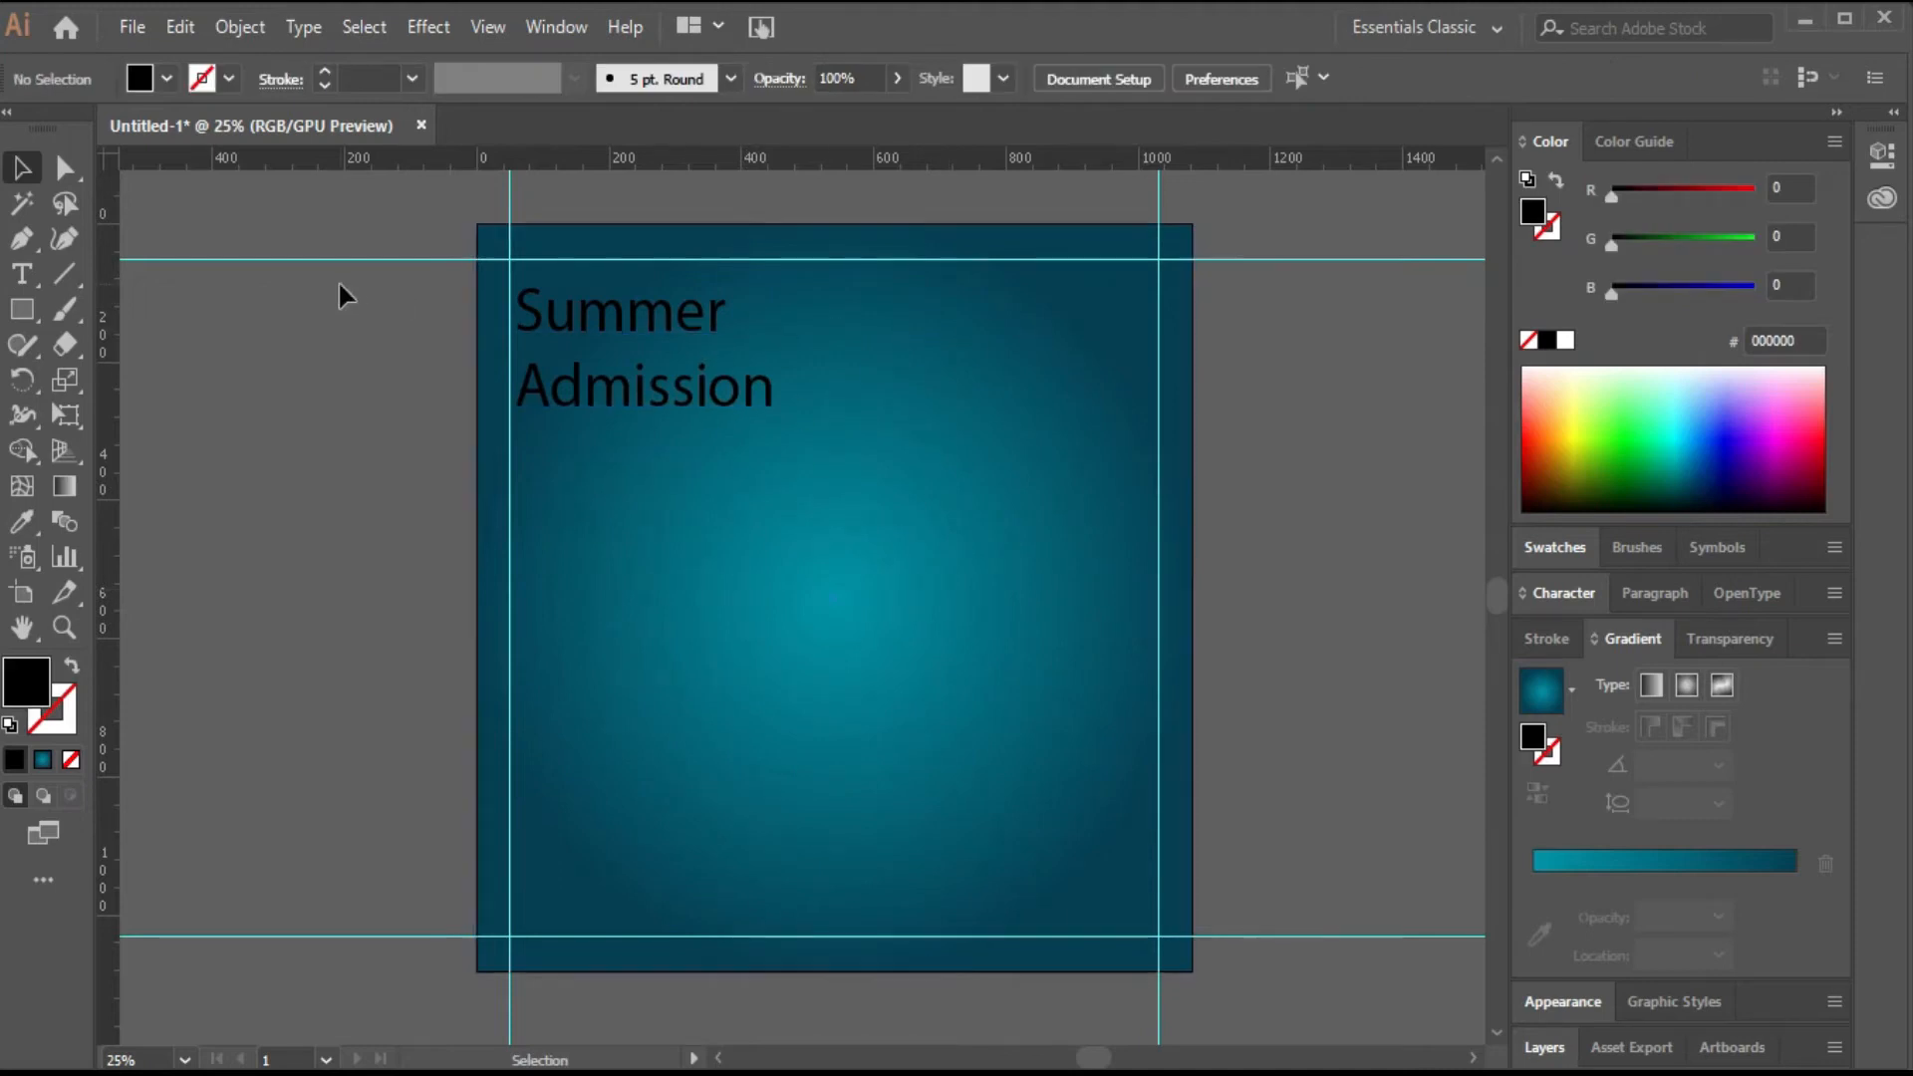
Draw a closed curved quarter shape filling the poster's top-right corner with the Pen tool.
key("p")
left_click(951, 224)
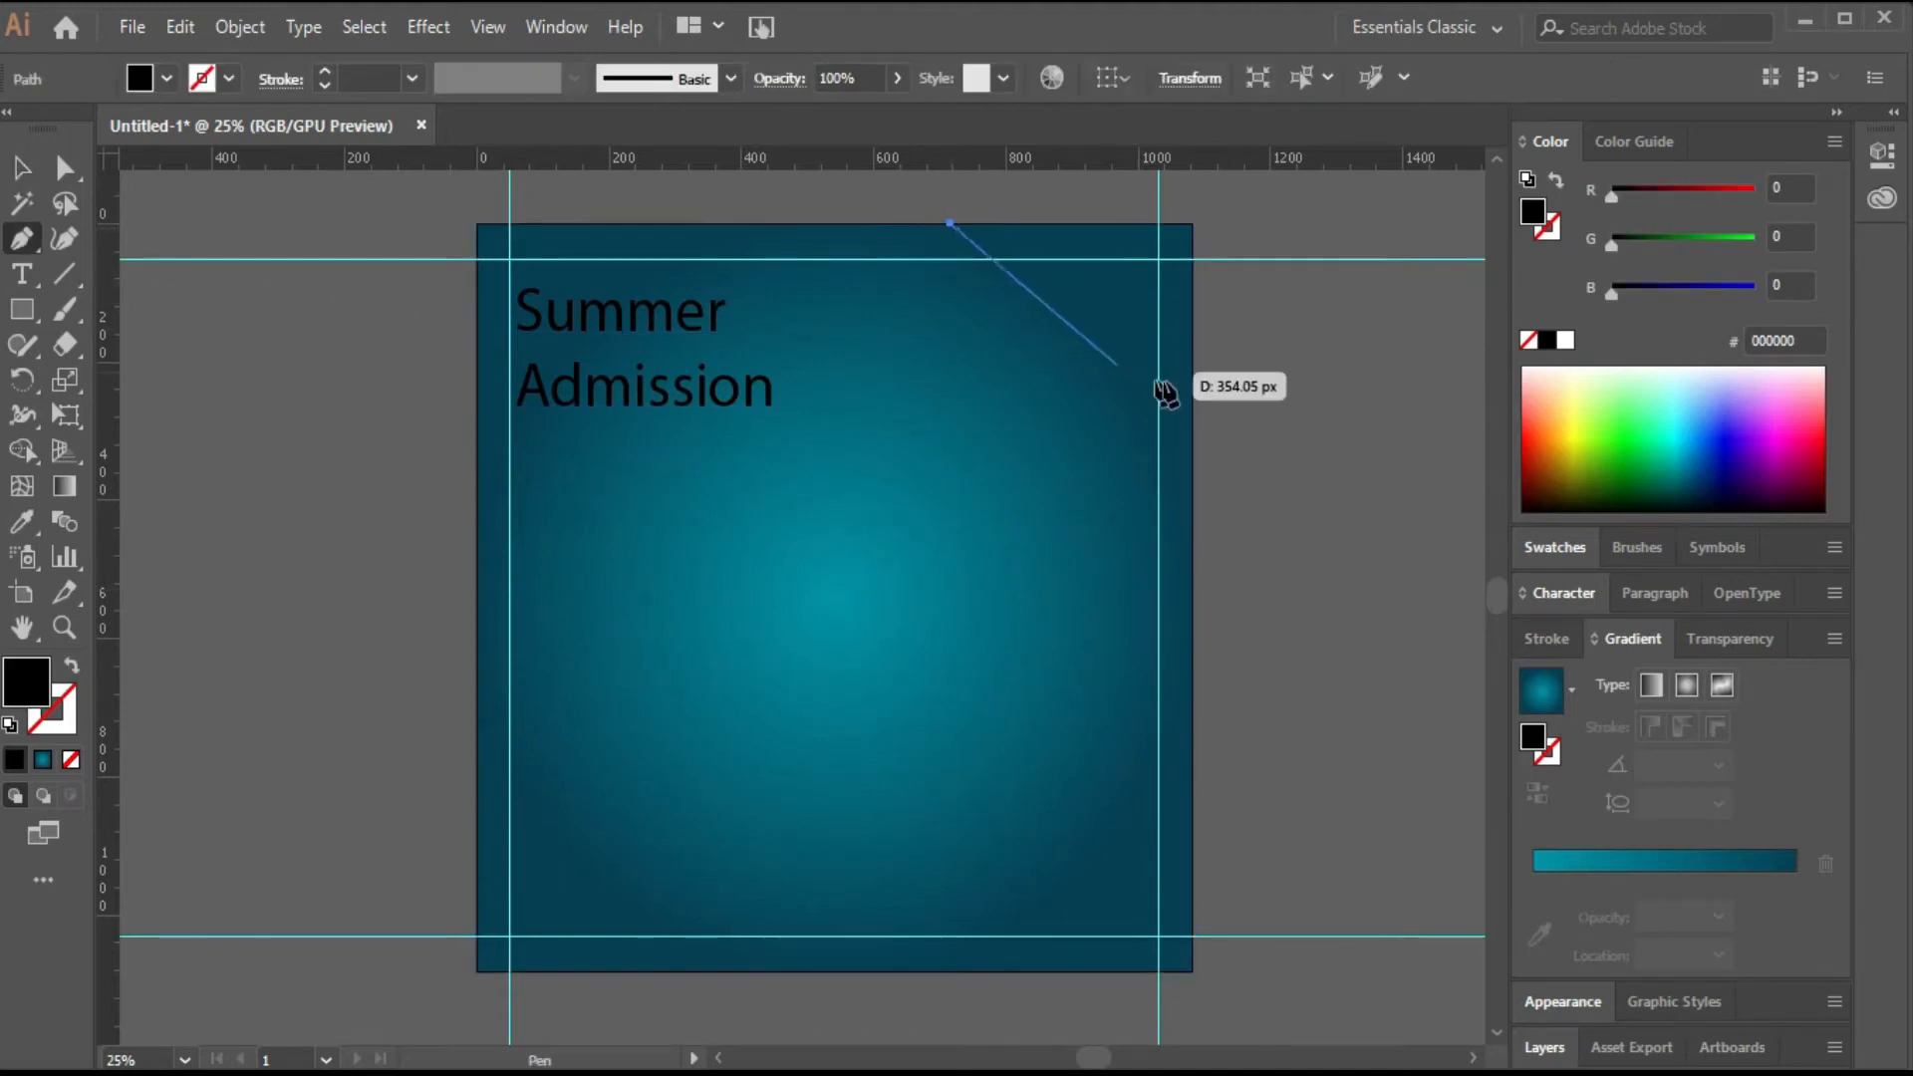
left_click_drag(1192, 385, 1377, 342)
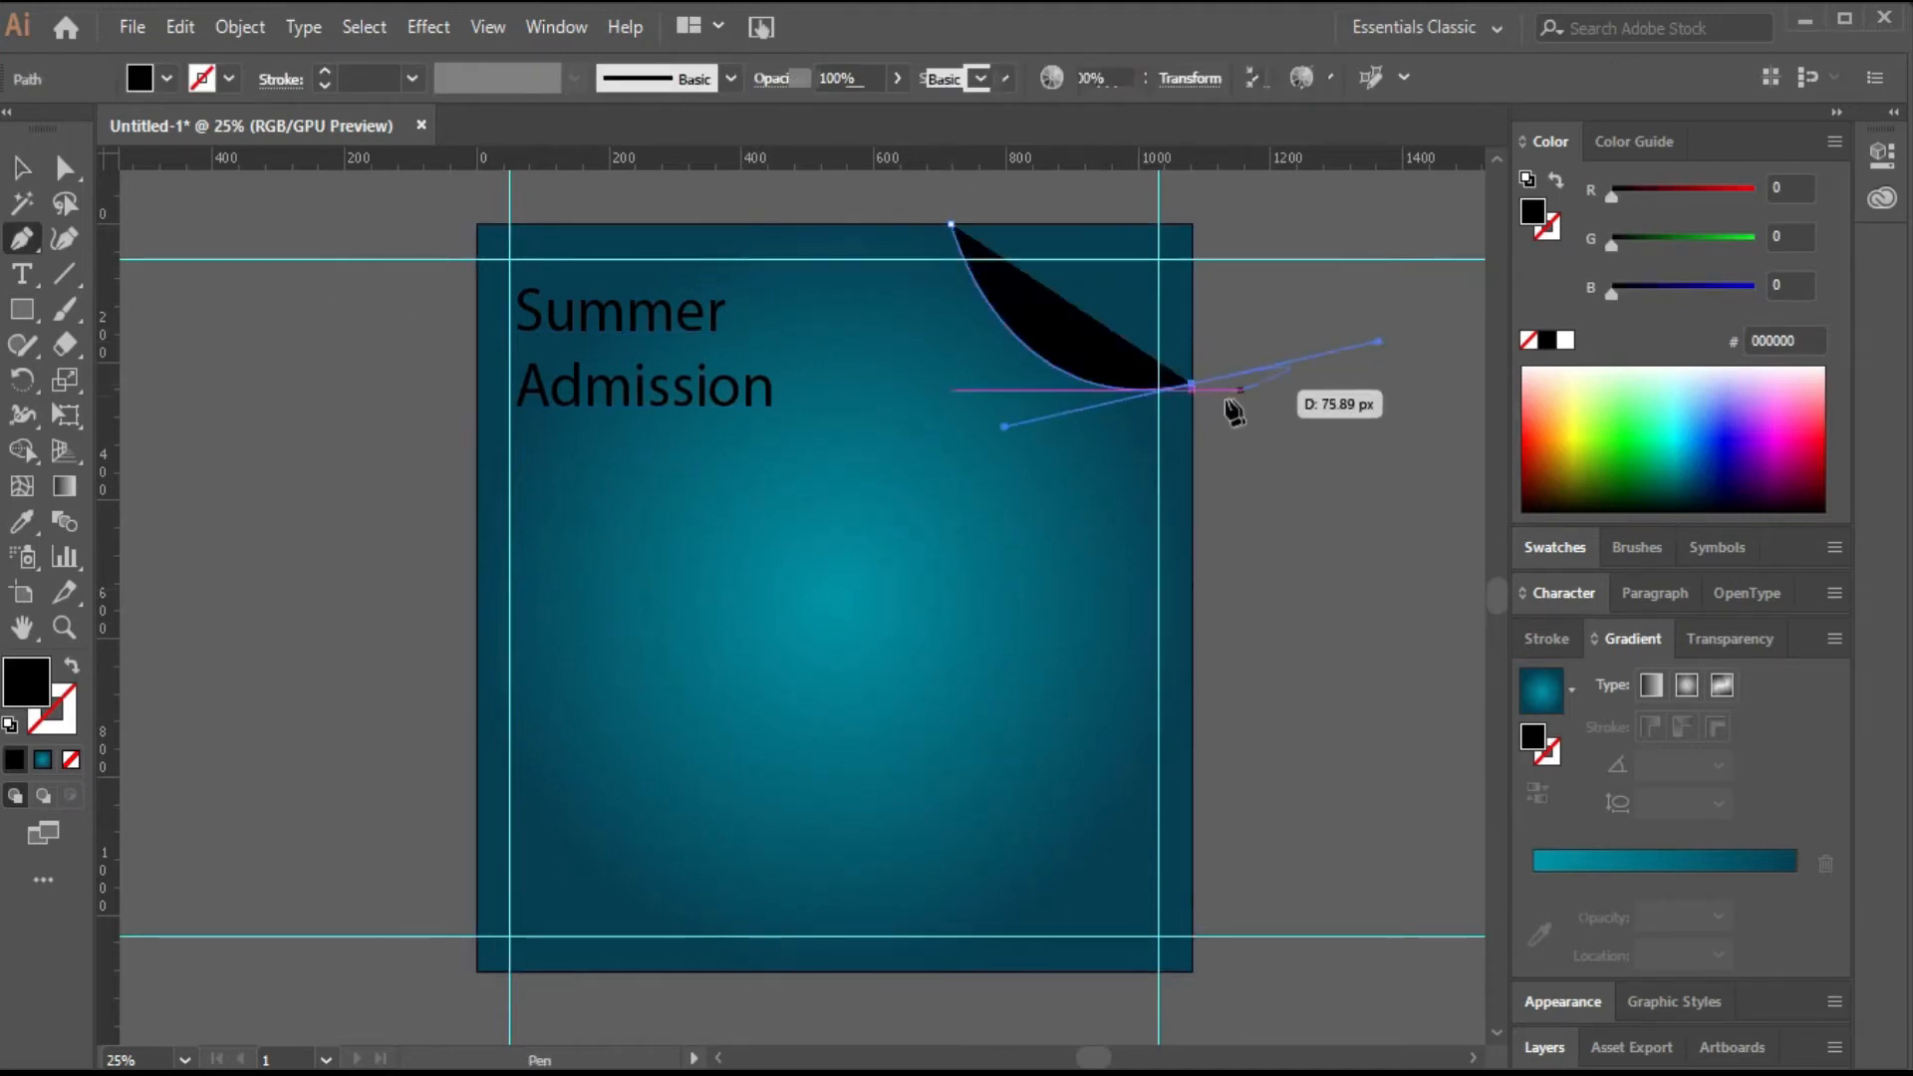
left_click(1193, 385)
left_click(1192, 225)
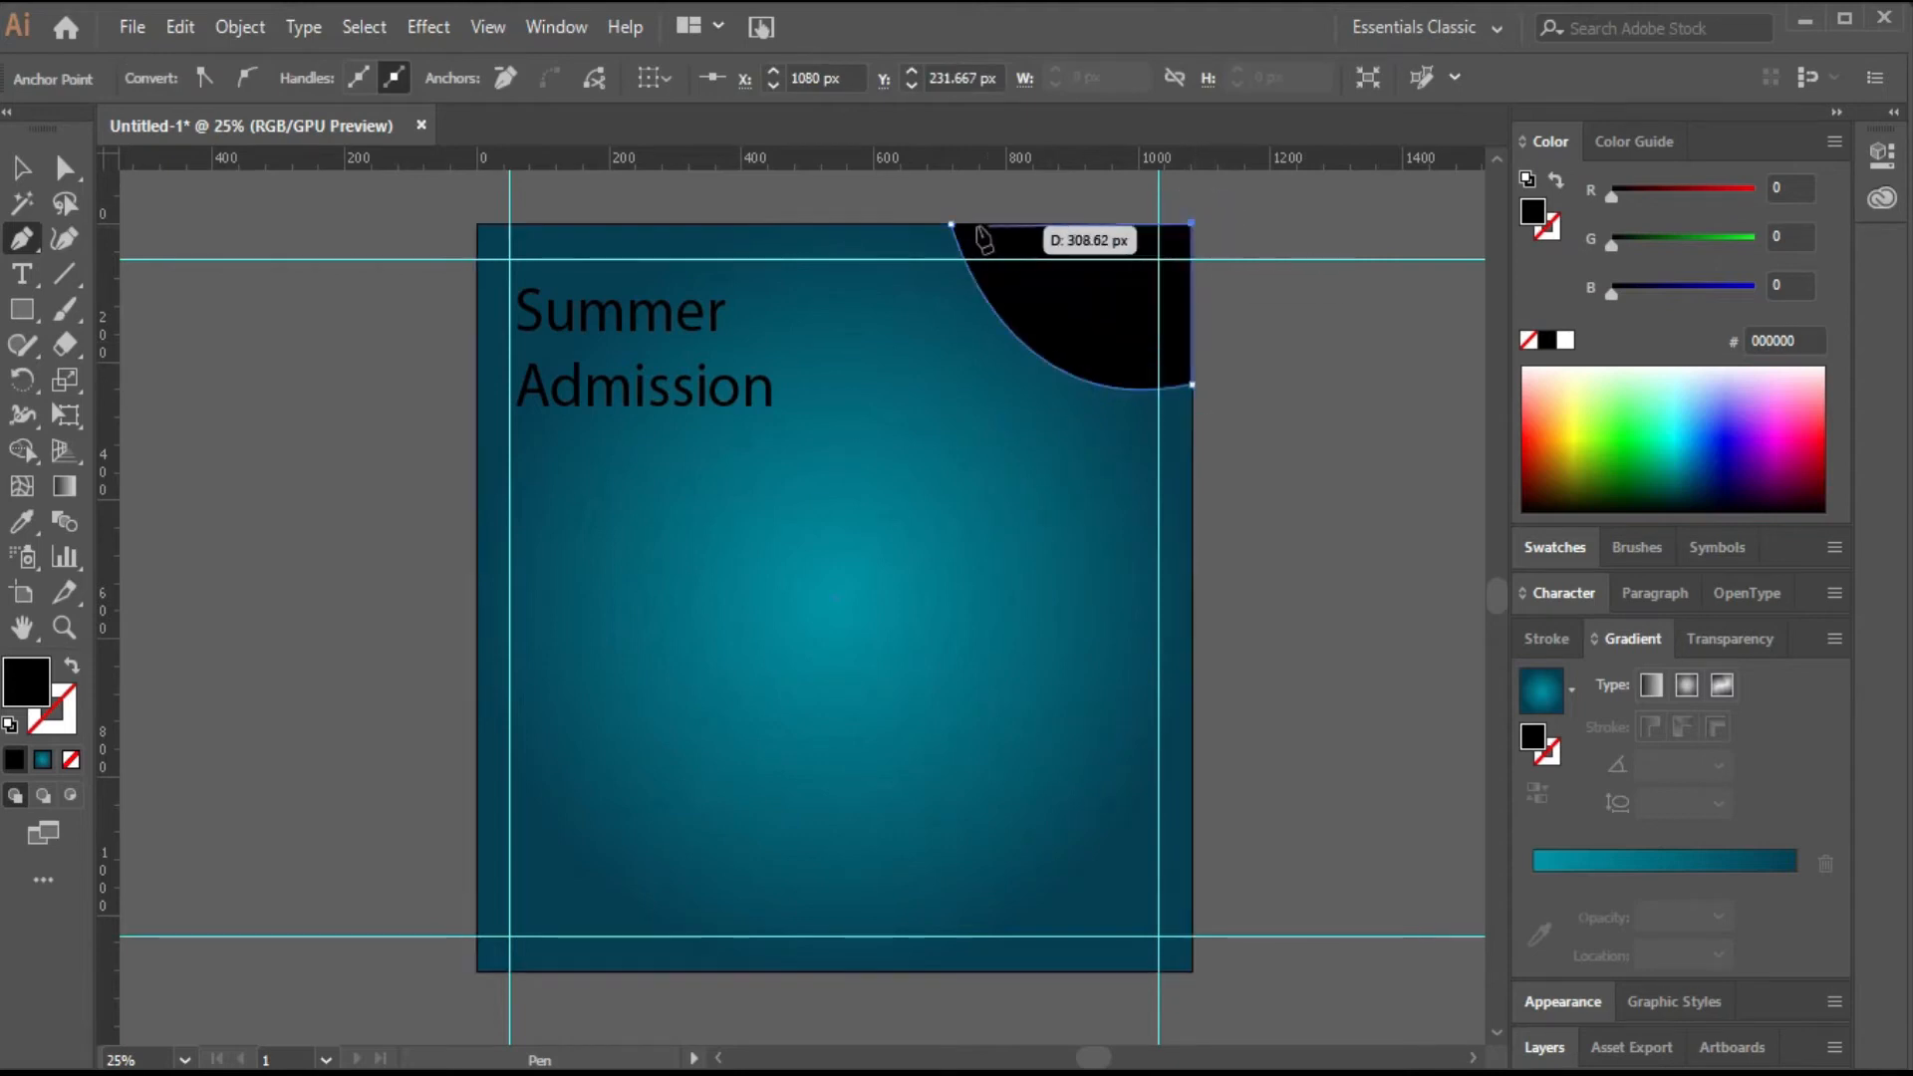
left_click(951, 224)
Fill the corner shape with the colour F0A90B.
key("v")
left_click(1108, 309)
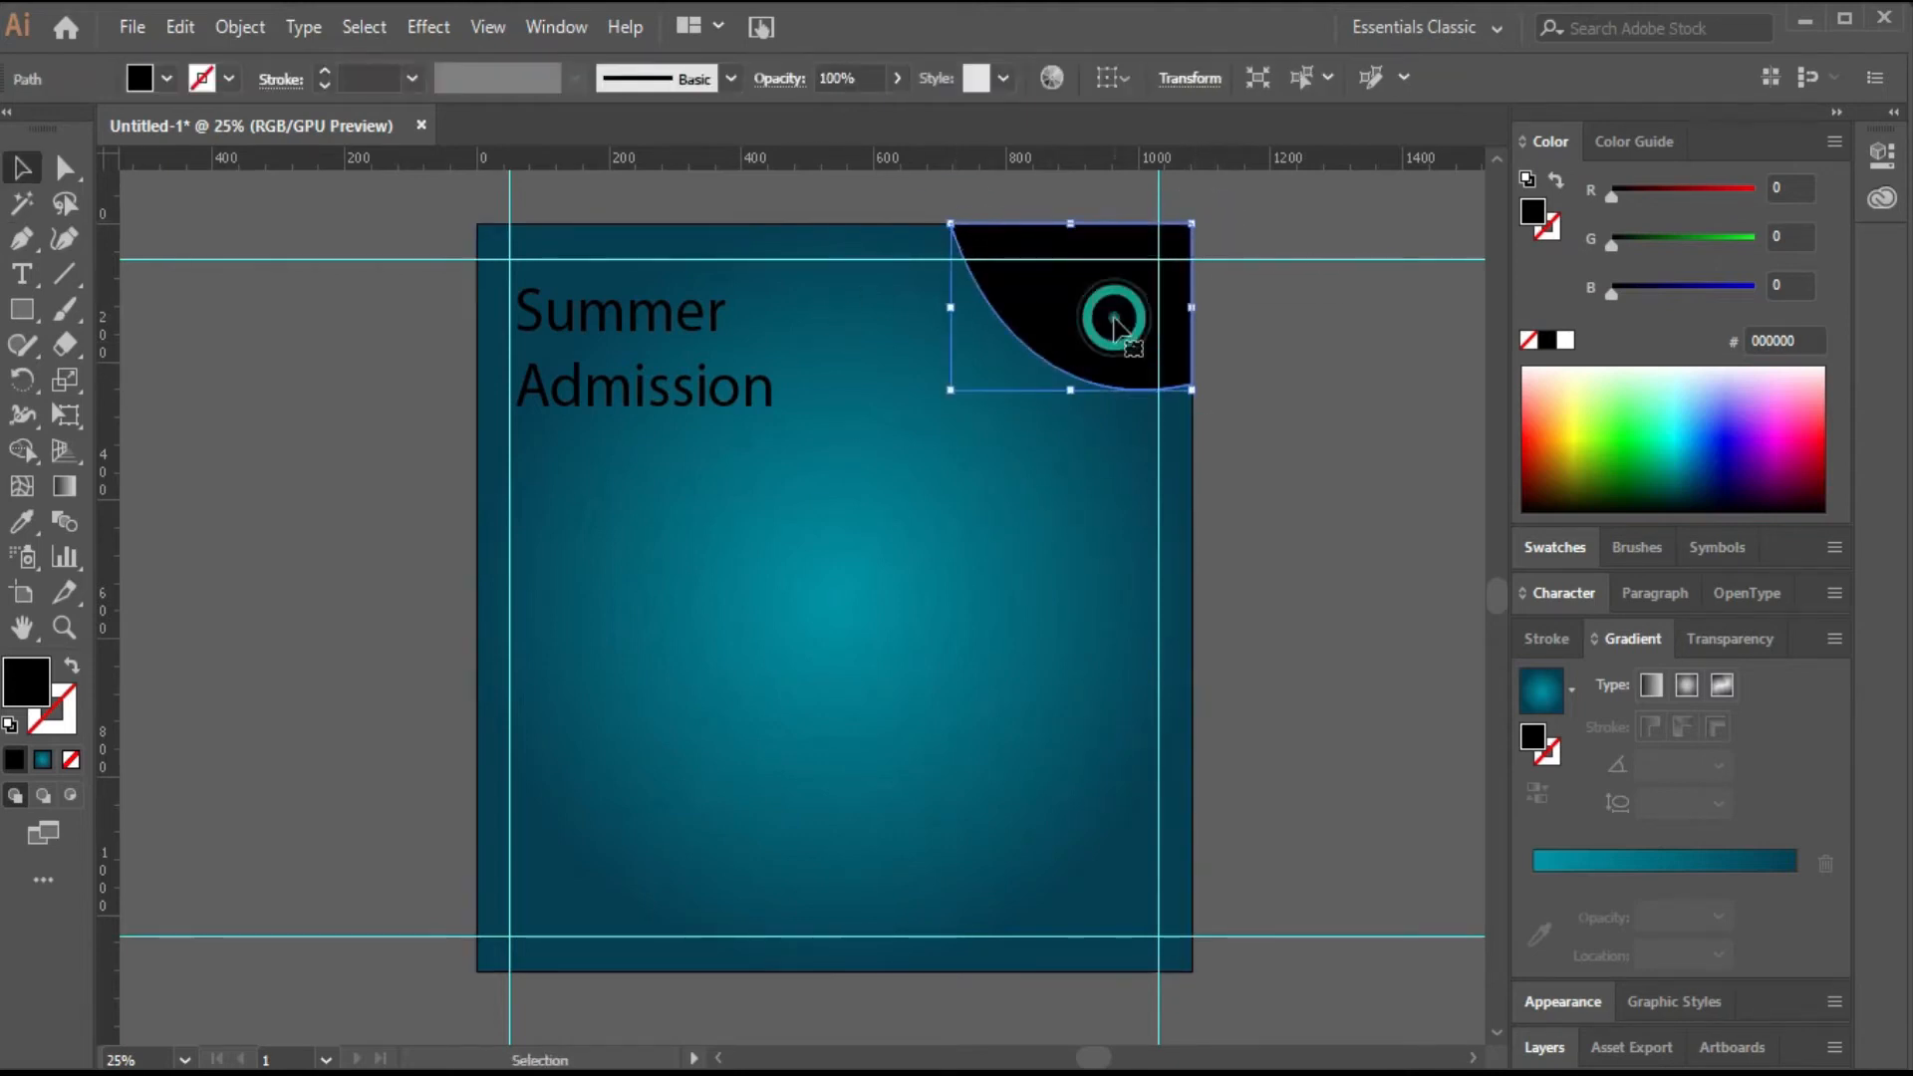
double_click(26, 682)
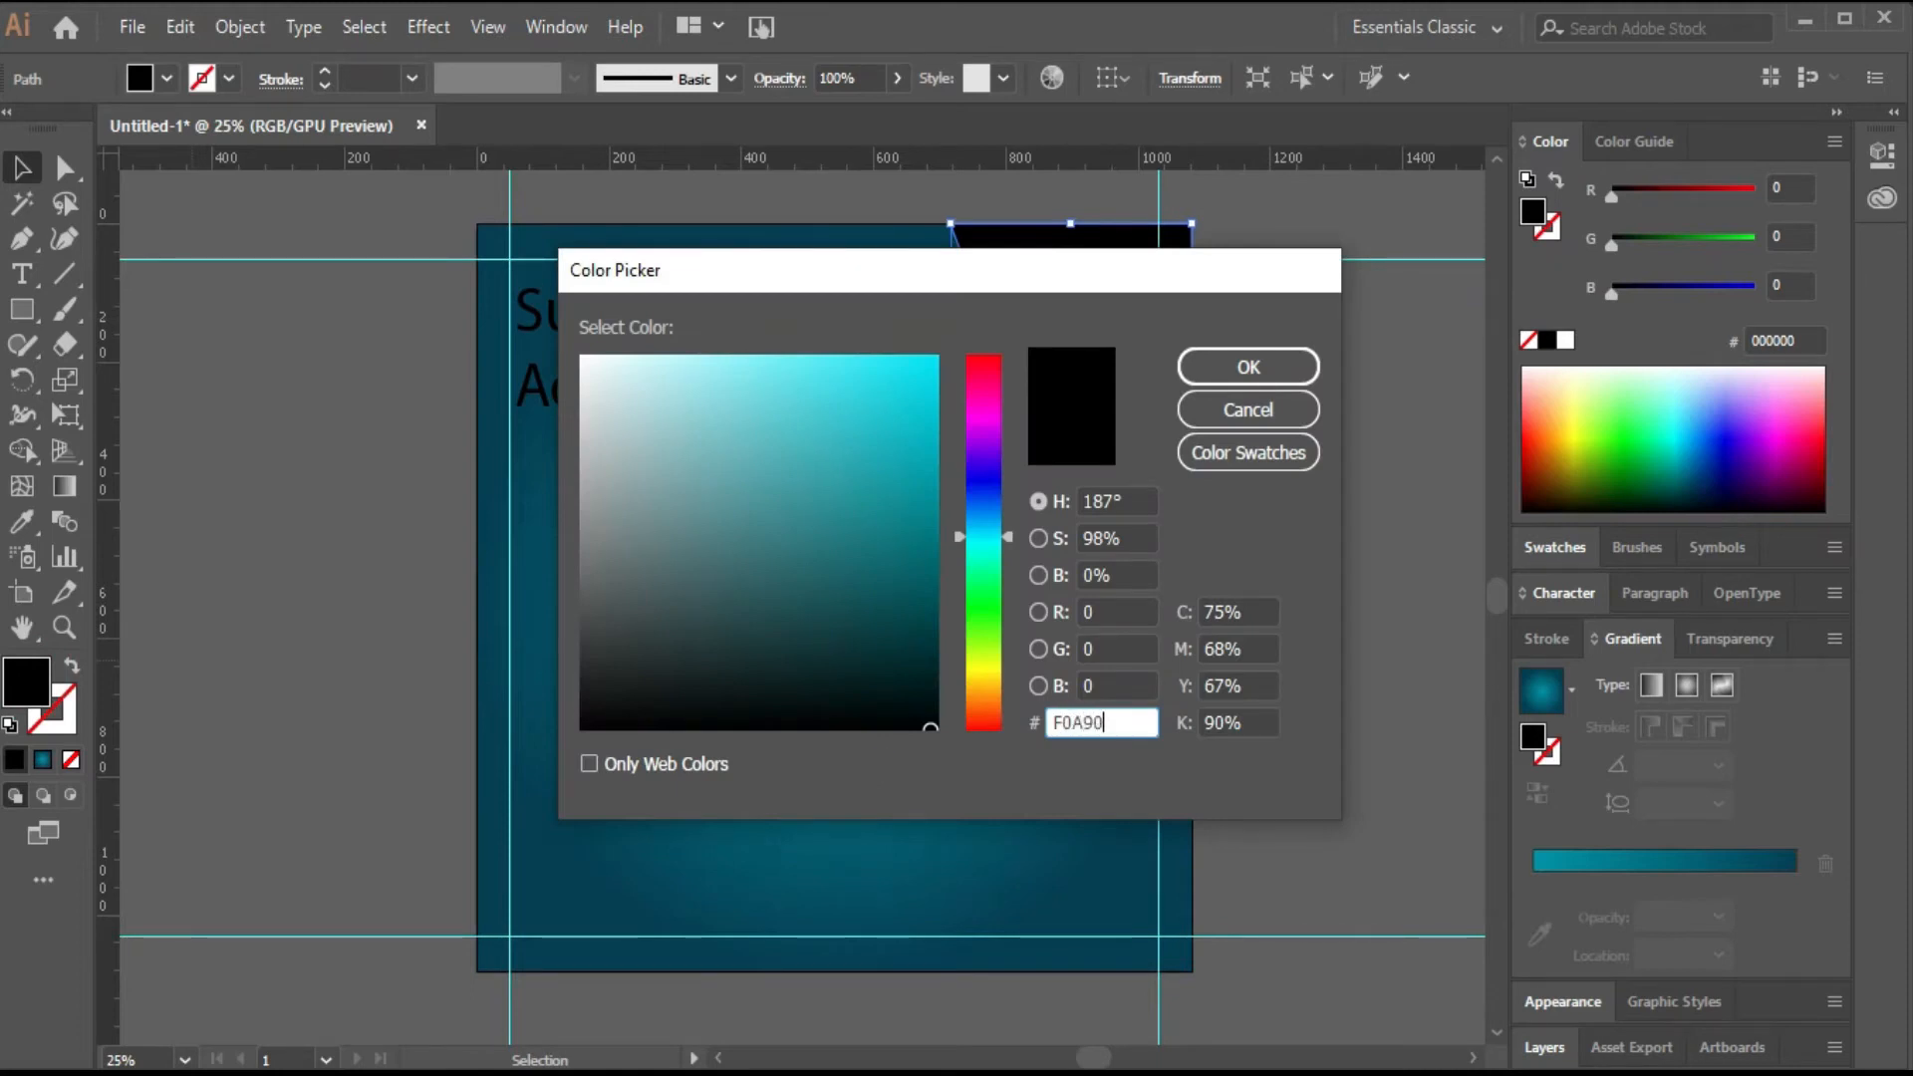
type("F0A90B")
key("Return")
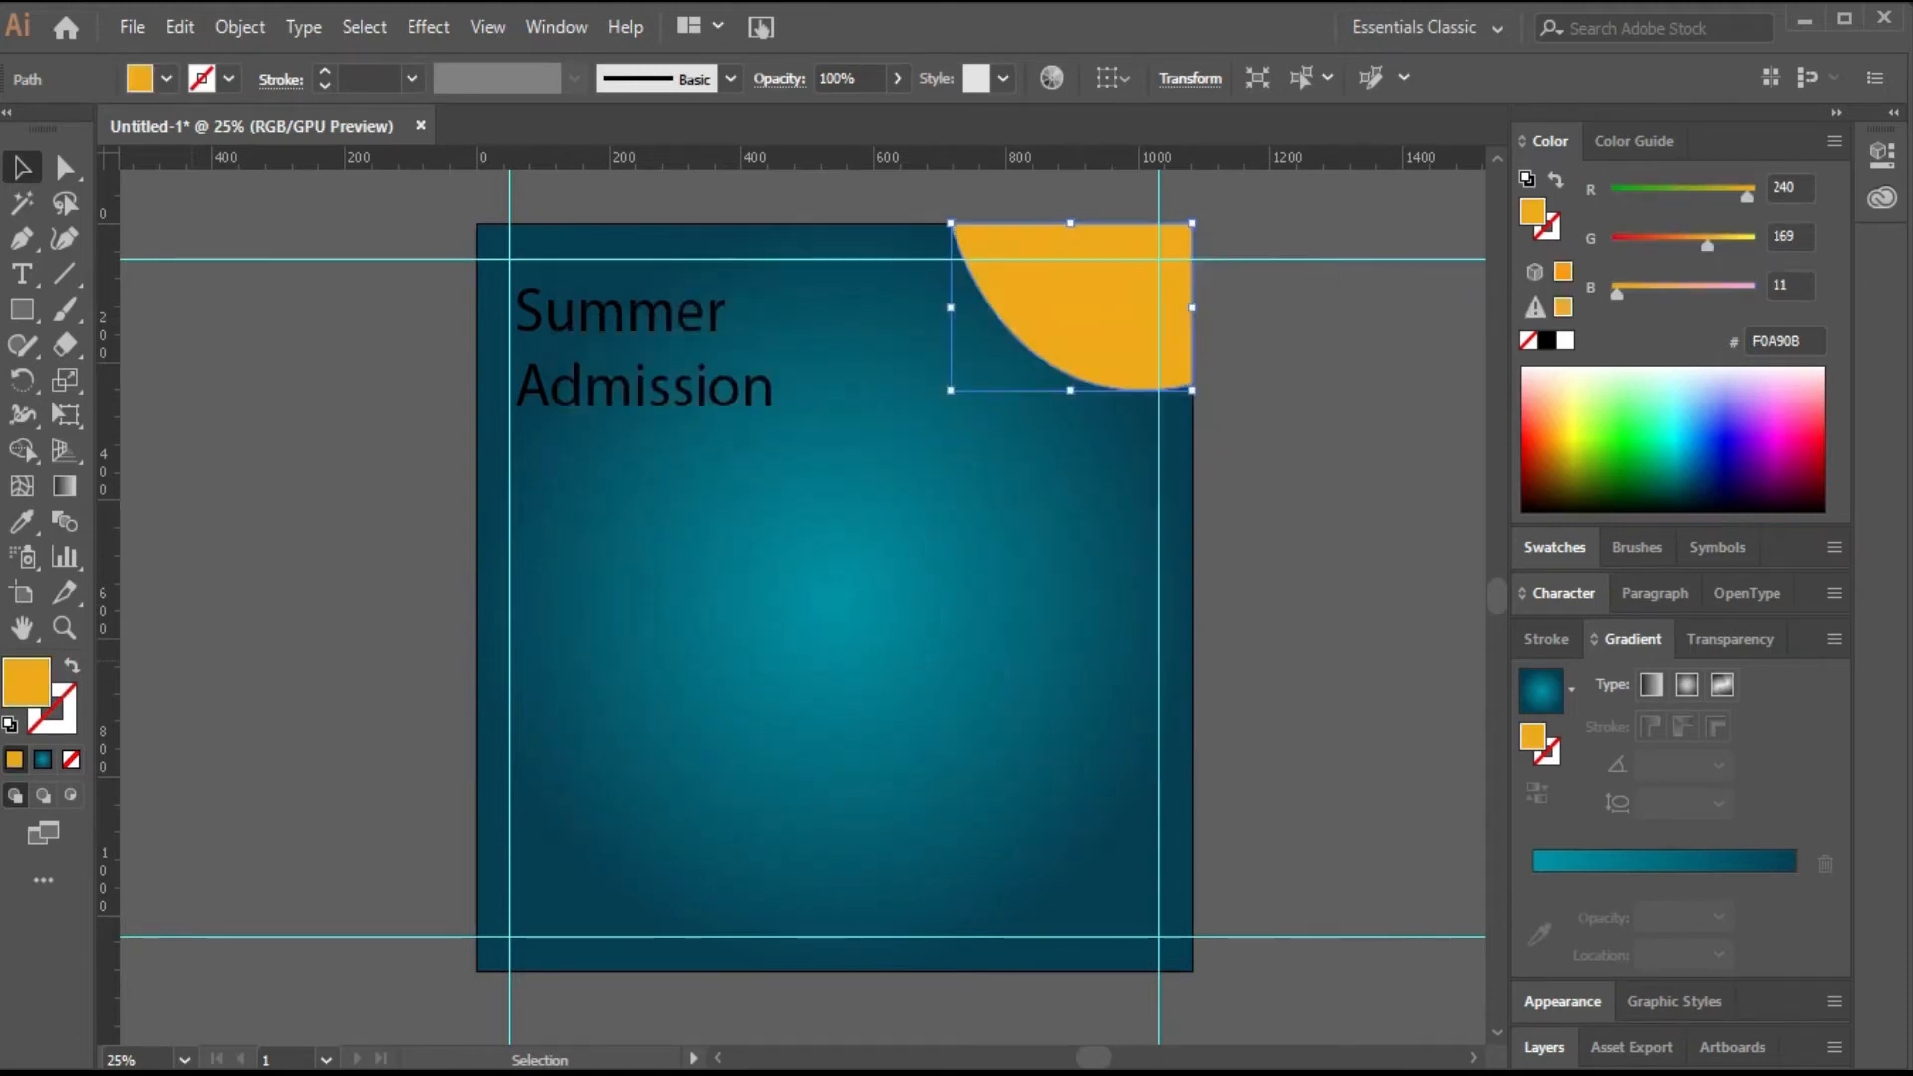
Copy the corner shape's orange fill onto the Summer Admission title with the Eyedropper.
left_click(618, 385)
key("i")
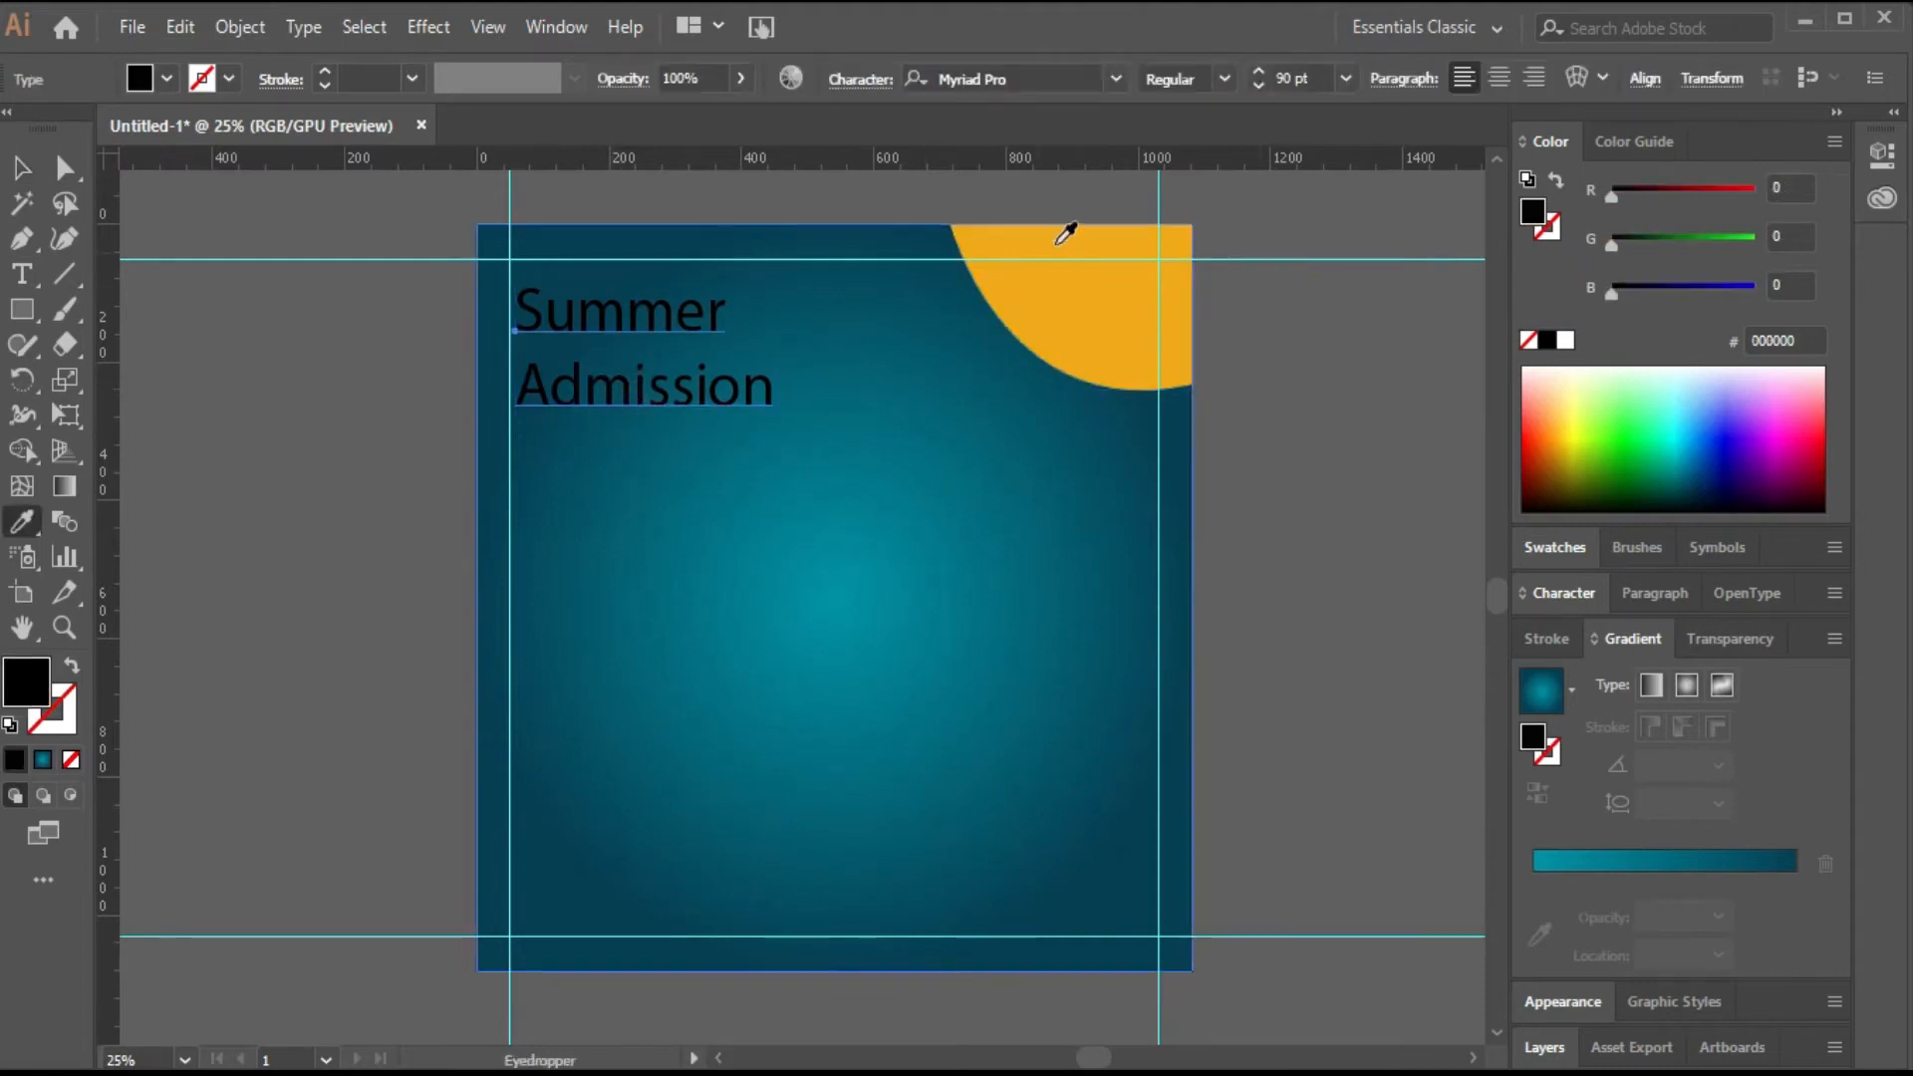
left_click(1024, 254)
Set the title's font to Lithos Pro in the Black style.
key("v")
left_click(1096, 78)
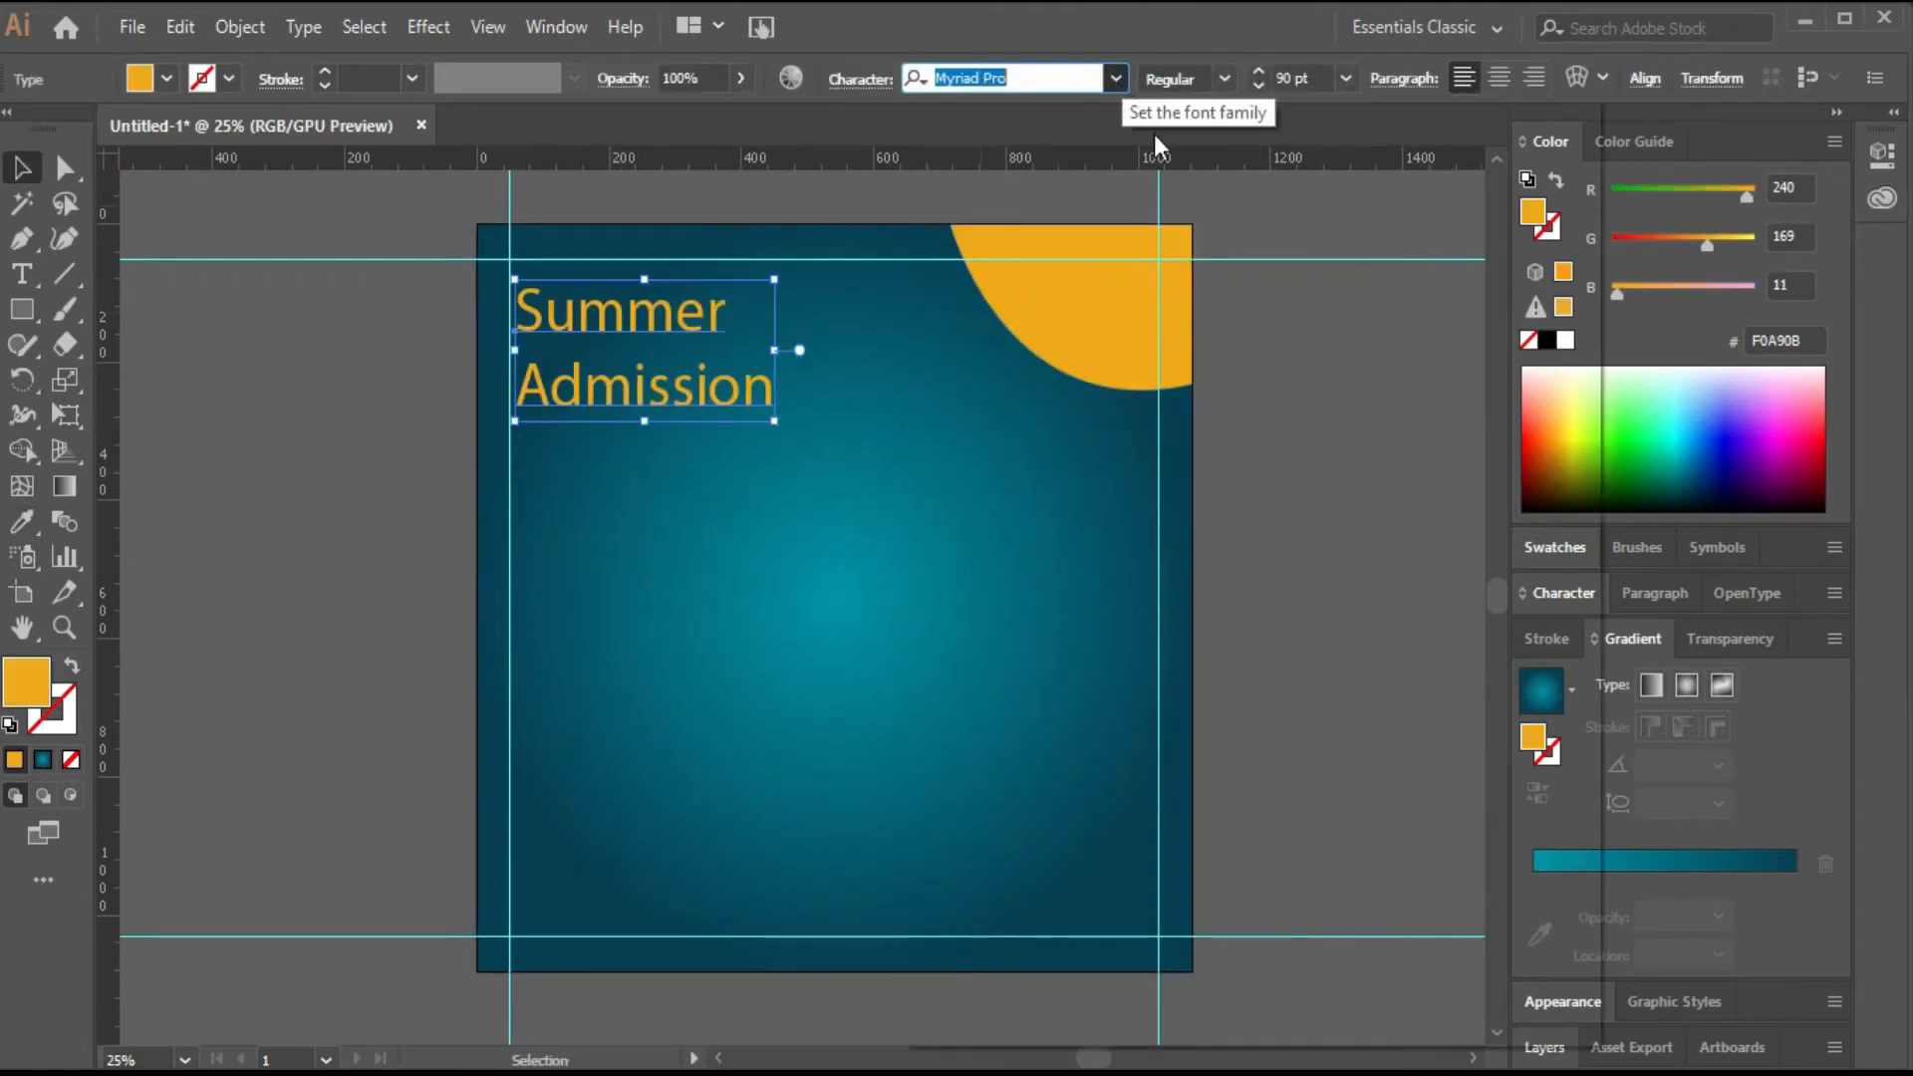
left_click(1116, 79)
left_click(1302, 294)
left_click(1225, 79)
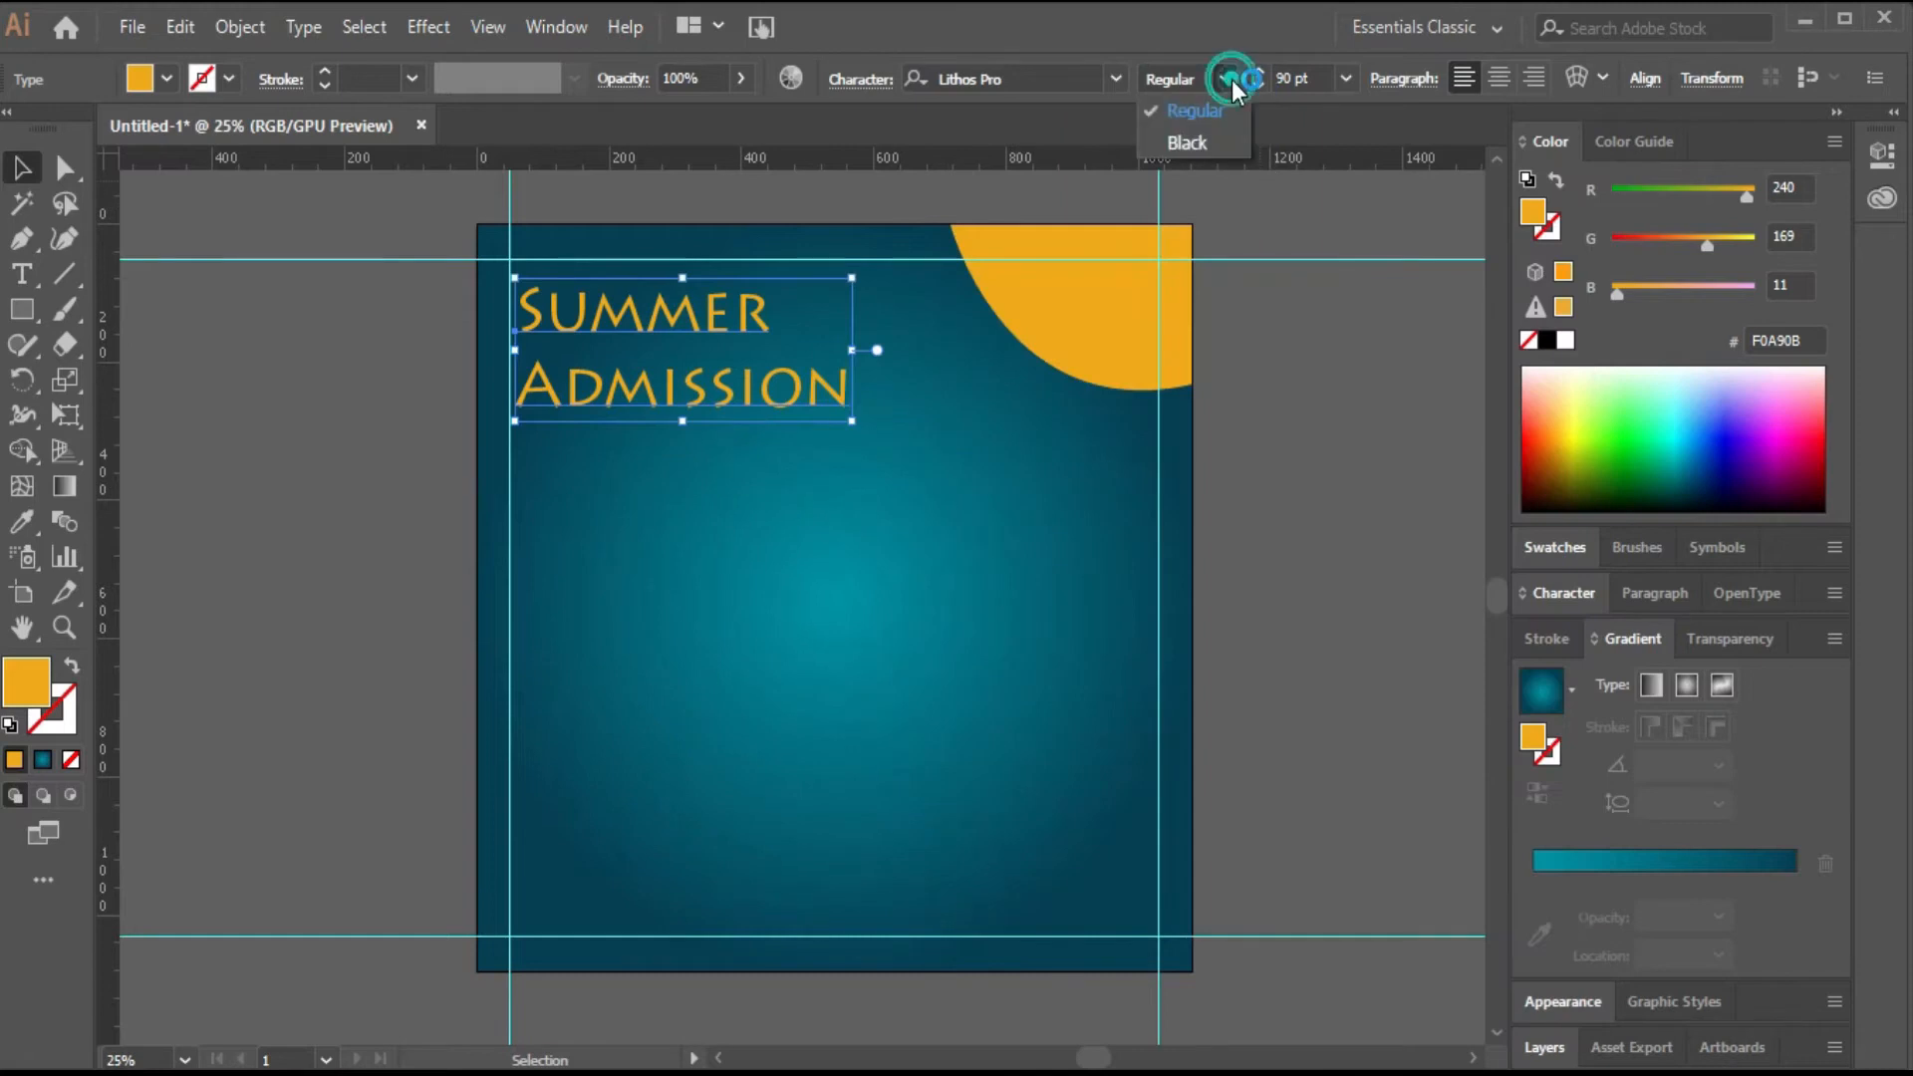
left_click(1224, 147)
left_click(1300, 513)
Nudge the title text up three steps.
left_click(811, 385)
key("Up")
key("Up")
key("Up")
key("Up")
key("Up")
key("Up")
key("Up")
key("Up")
key("Up")
key("Up")
key("Up")
key("Up")
key("Up")
key("Up")
key("Up")
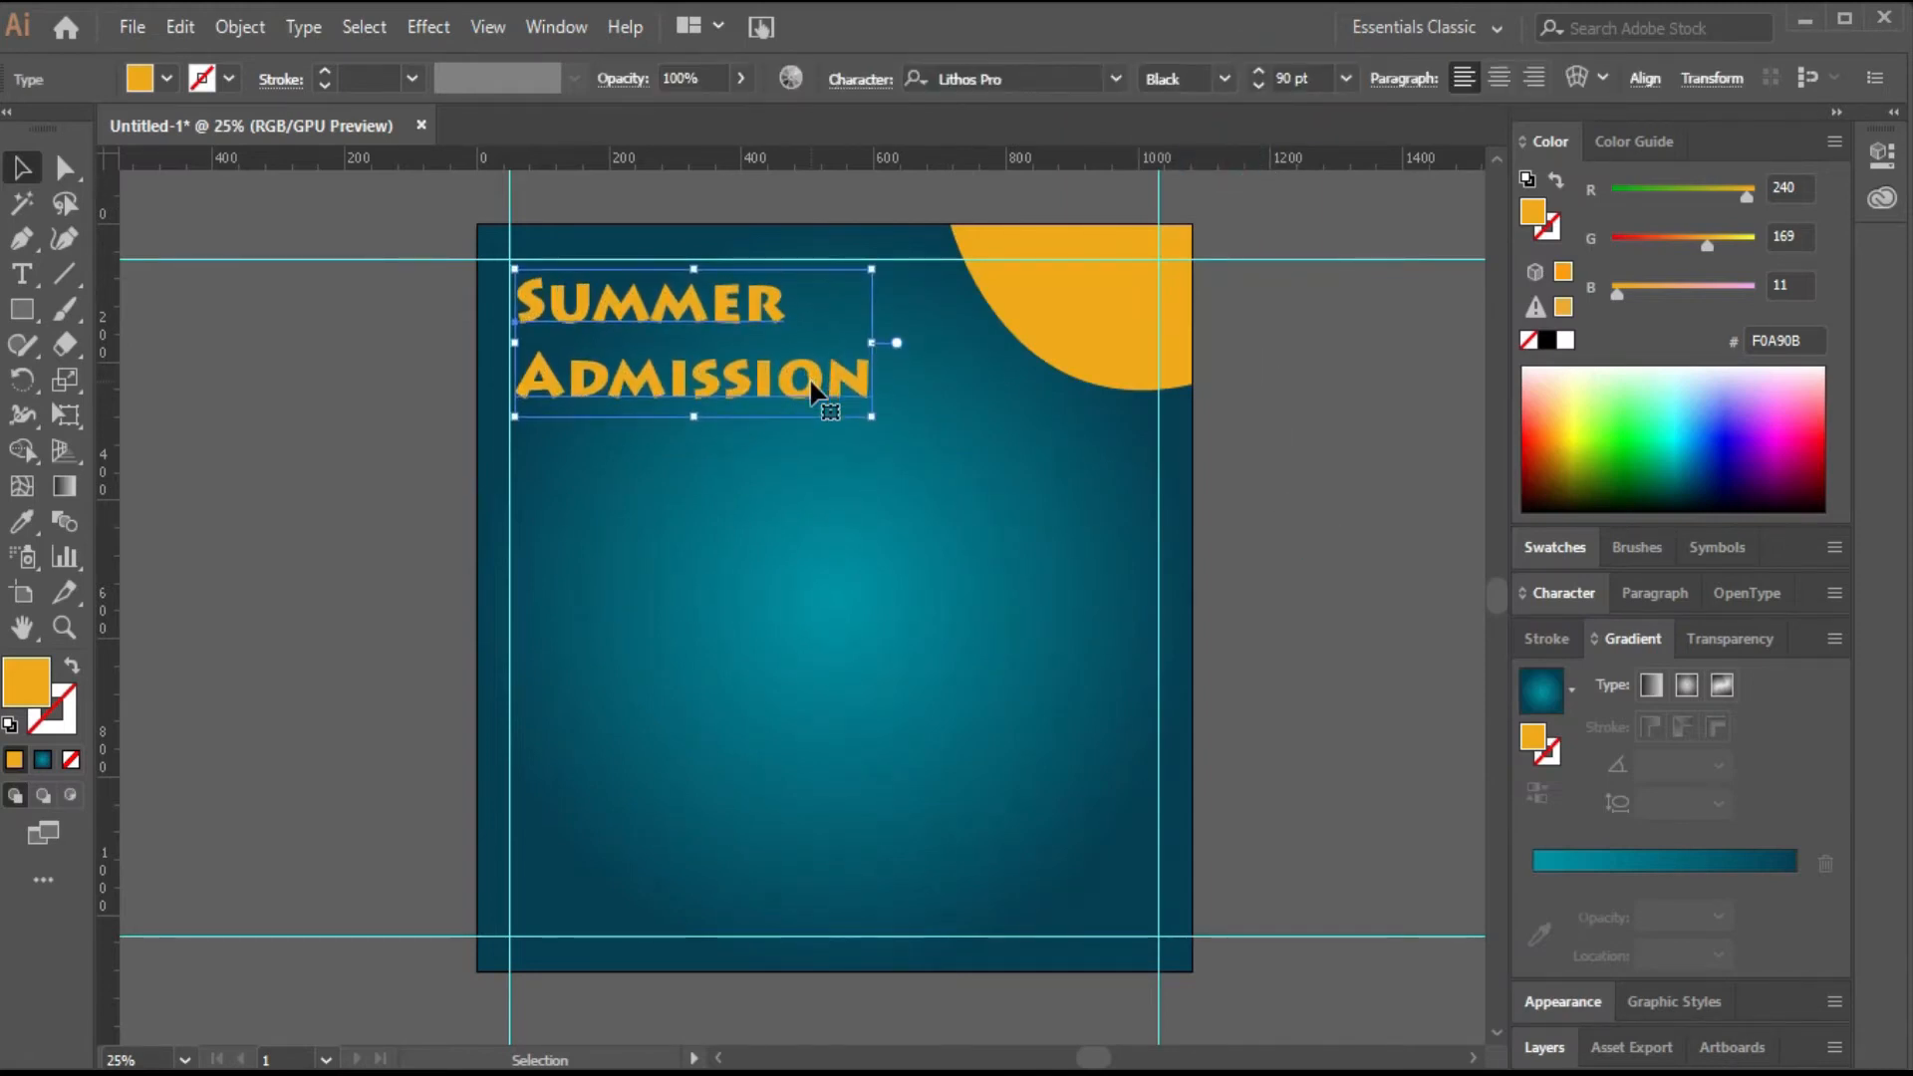
Place the schoolgirl photo 2036-png.png and scale it to fill the lower part of the poster.
left_click(201, 341)
mouse_move(582, 1069)
left_click(501, 986)
left_click_drag(540, 362, 1260, 255)
left_click_drag(940, 634, 771, 801)
left_click_drag(1075, 594, 1260, 462)
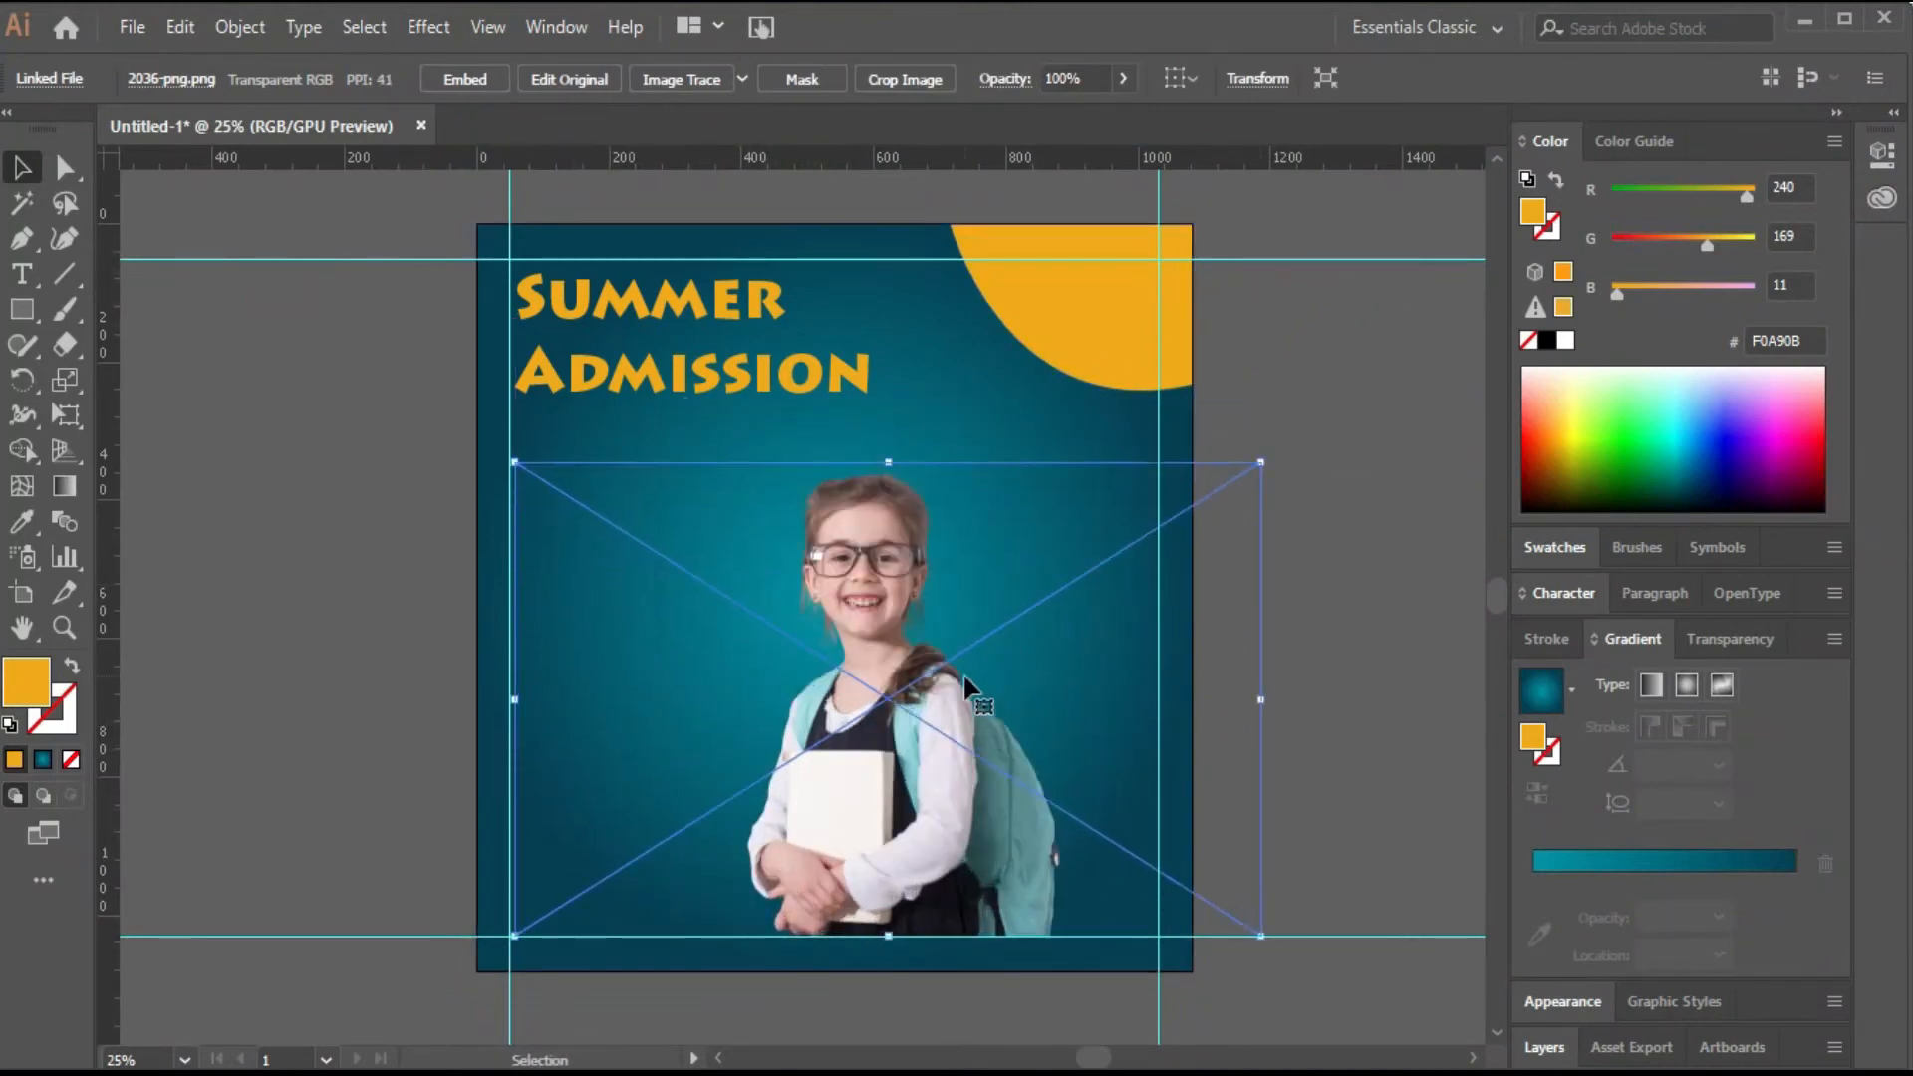
Embed the placed photo into the document.
right_click(964, 676)
mouse_move(1205, 501)
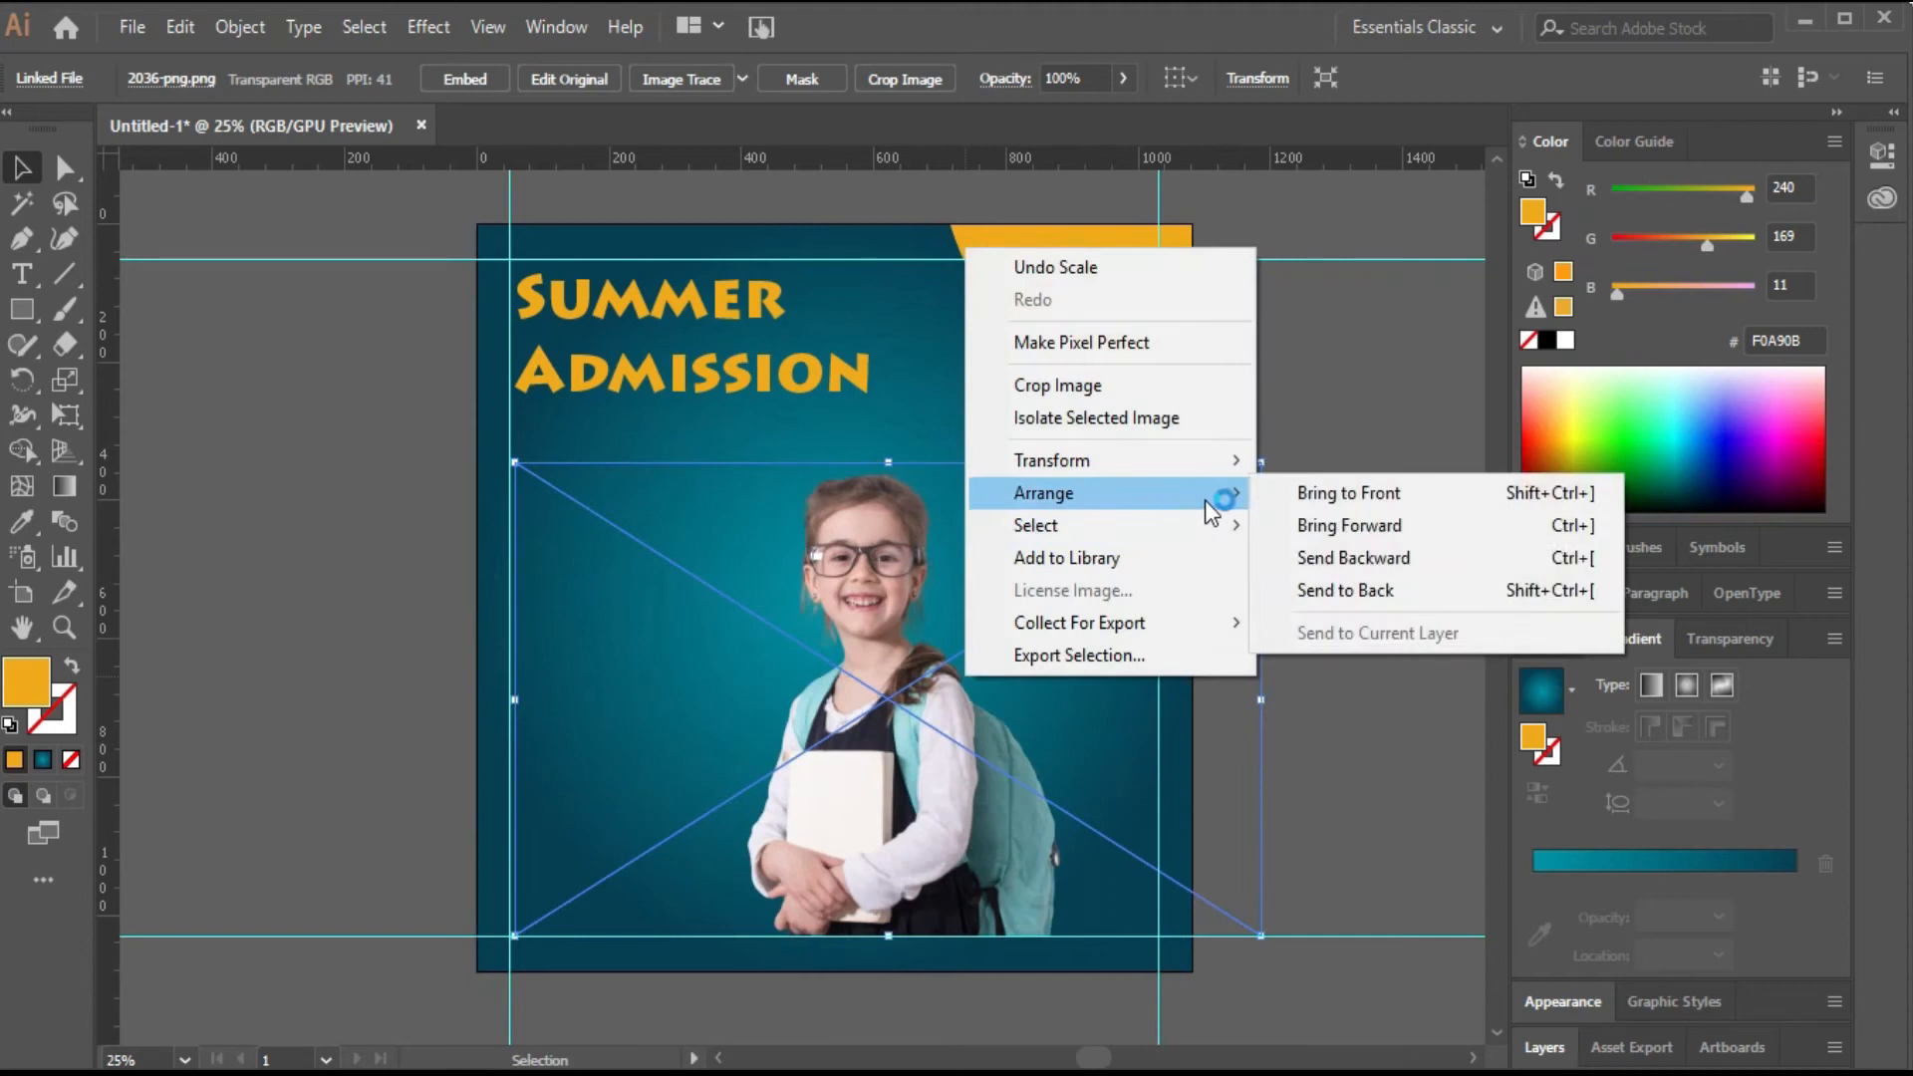
left_click(865, 725)
left_click(464, 80)
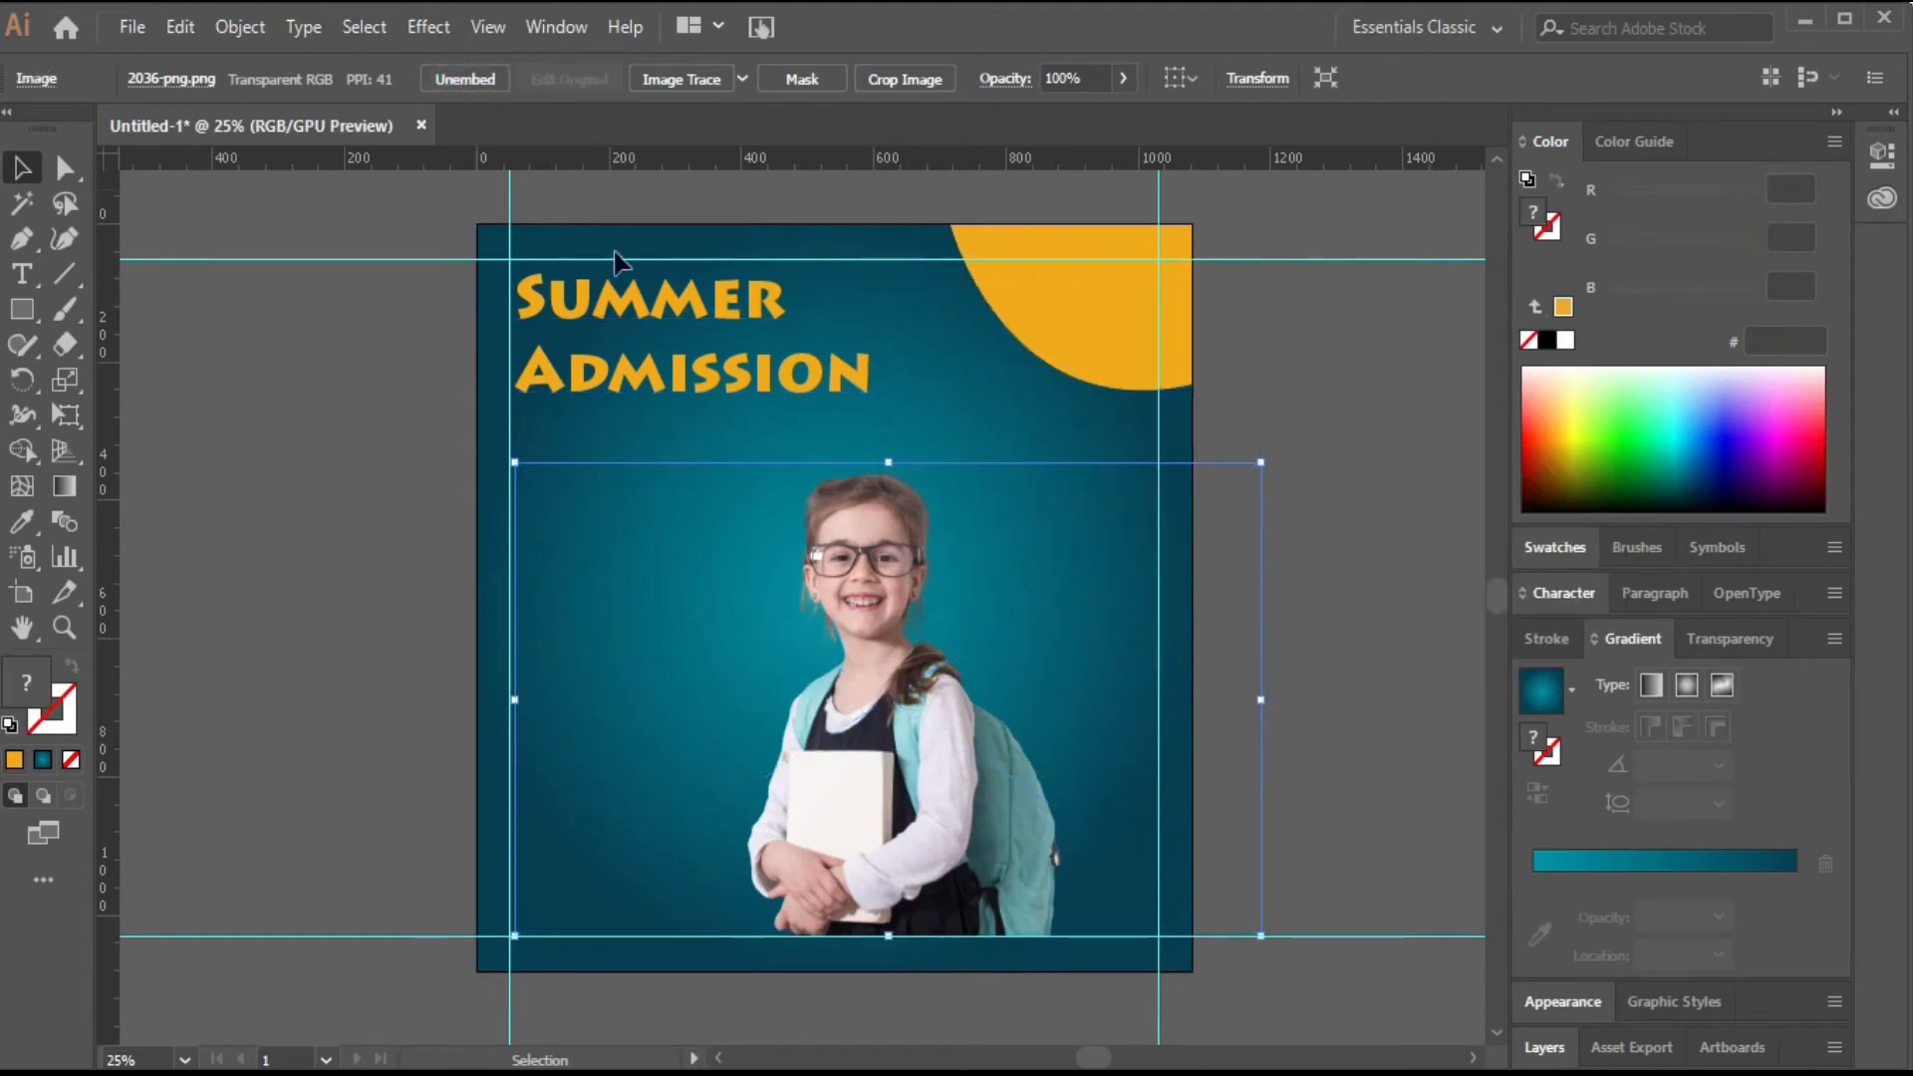
Reflect the photo across the vertical axis and shift it toward the poster's lower-left corner.
right_click(973, 753)
mouse_move(1241, 576)
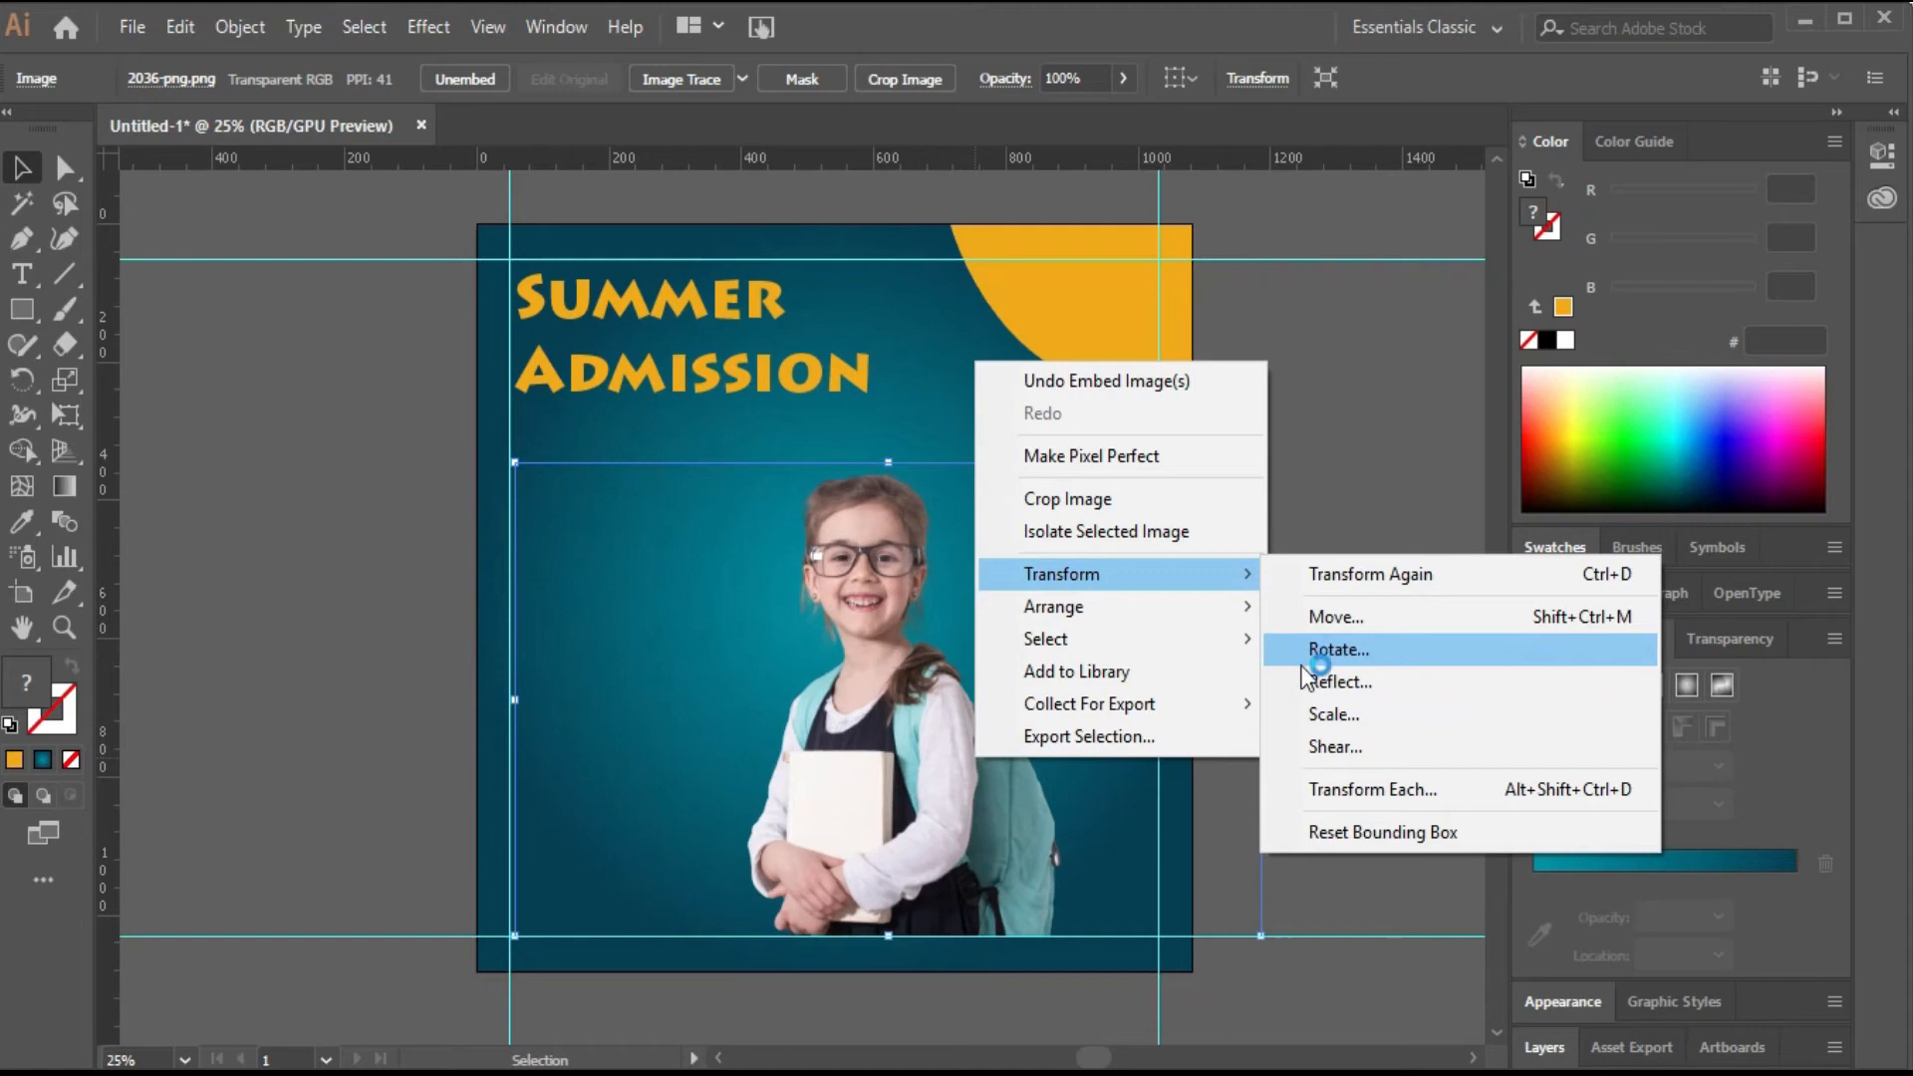
left_click(1308, 683)
left_click(1354, 736)
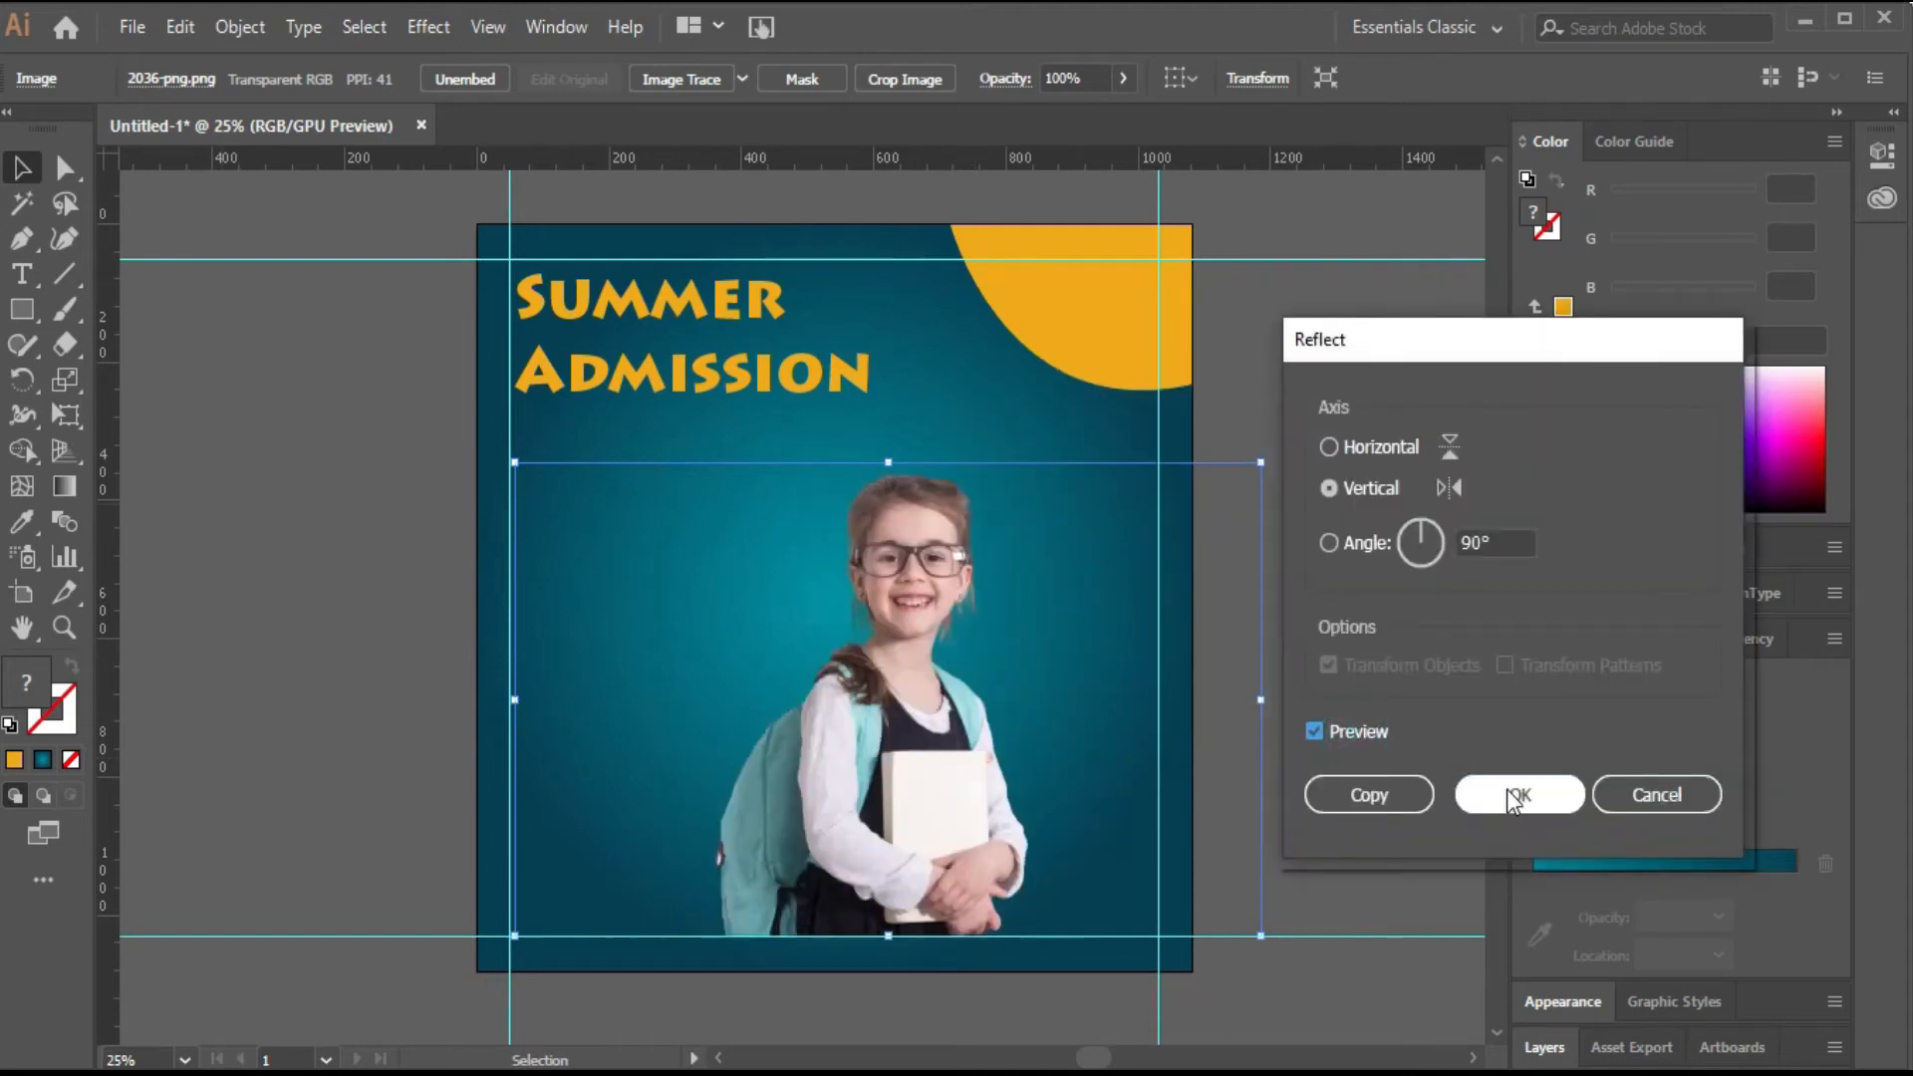
left_click(1519, 795)
left_click_drag(972, 772, 732, 809)
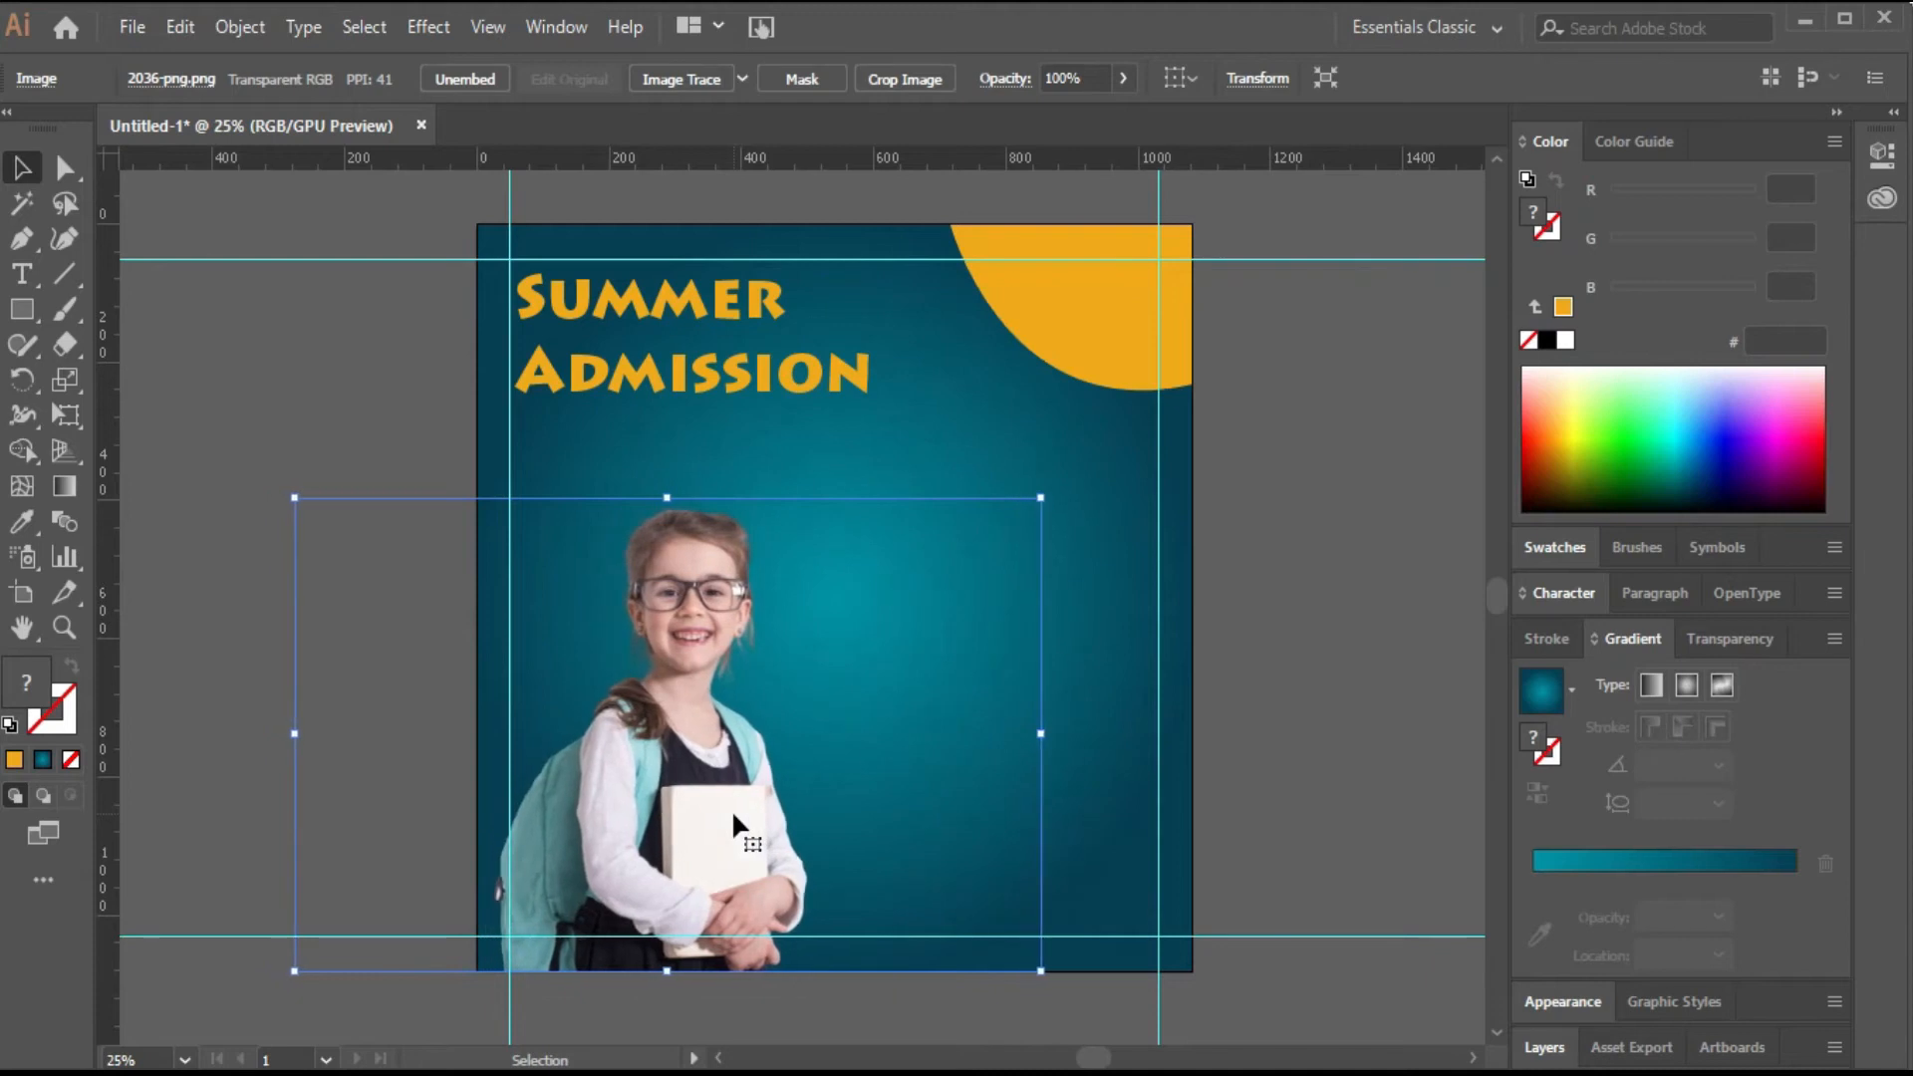
left_click(249, 478)
Draw an orange circle over the poster's lower-left corner, then enlarge and reposition it.
scroll(249, 478, "down", 2)
left_click(22, 310)
mouse_move(761, 823)
left_mouse_down()
mouse_move(687, 667)
mouse_move(538, 543)
mouse_move(481, 533)
left_mouse_up()
key("v")
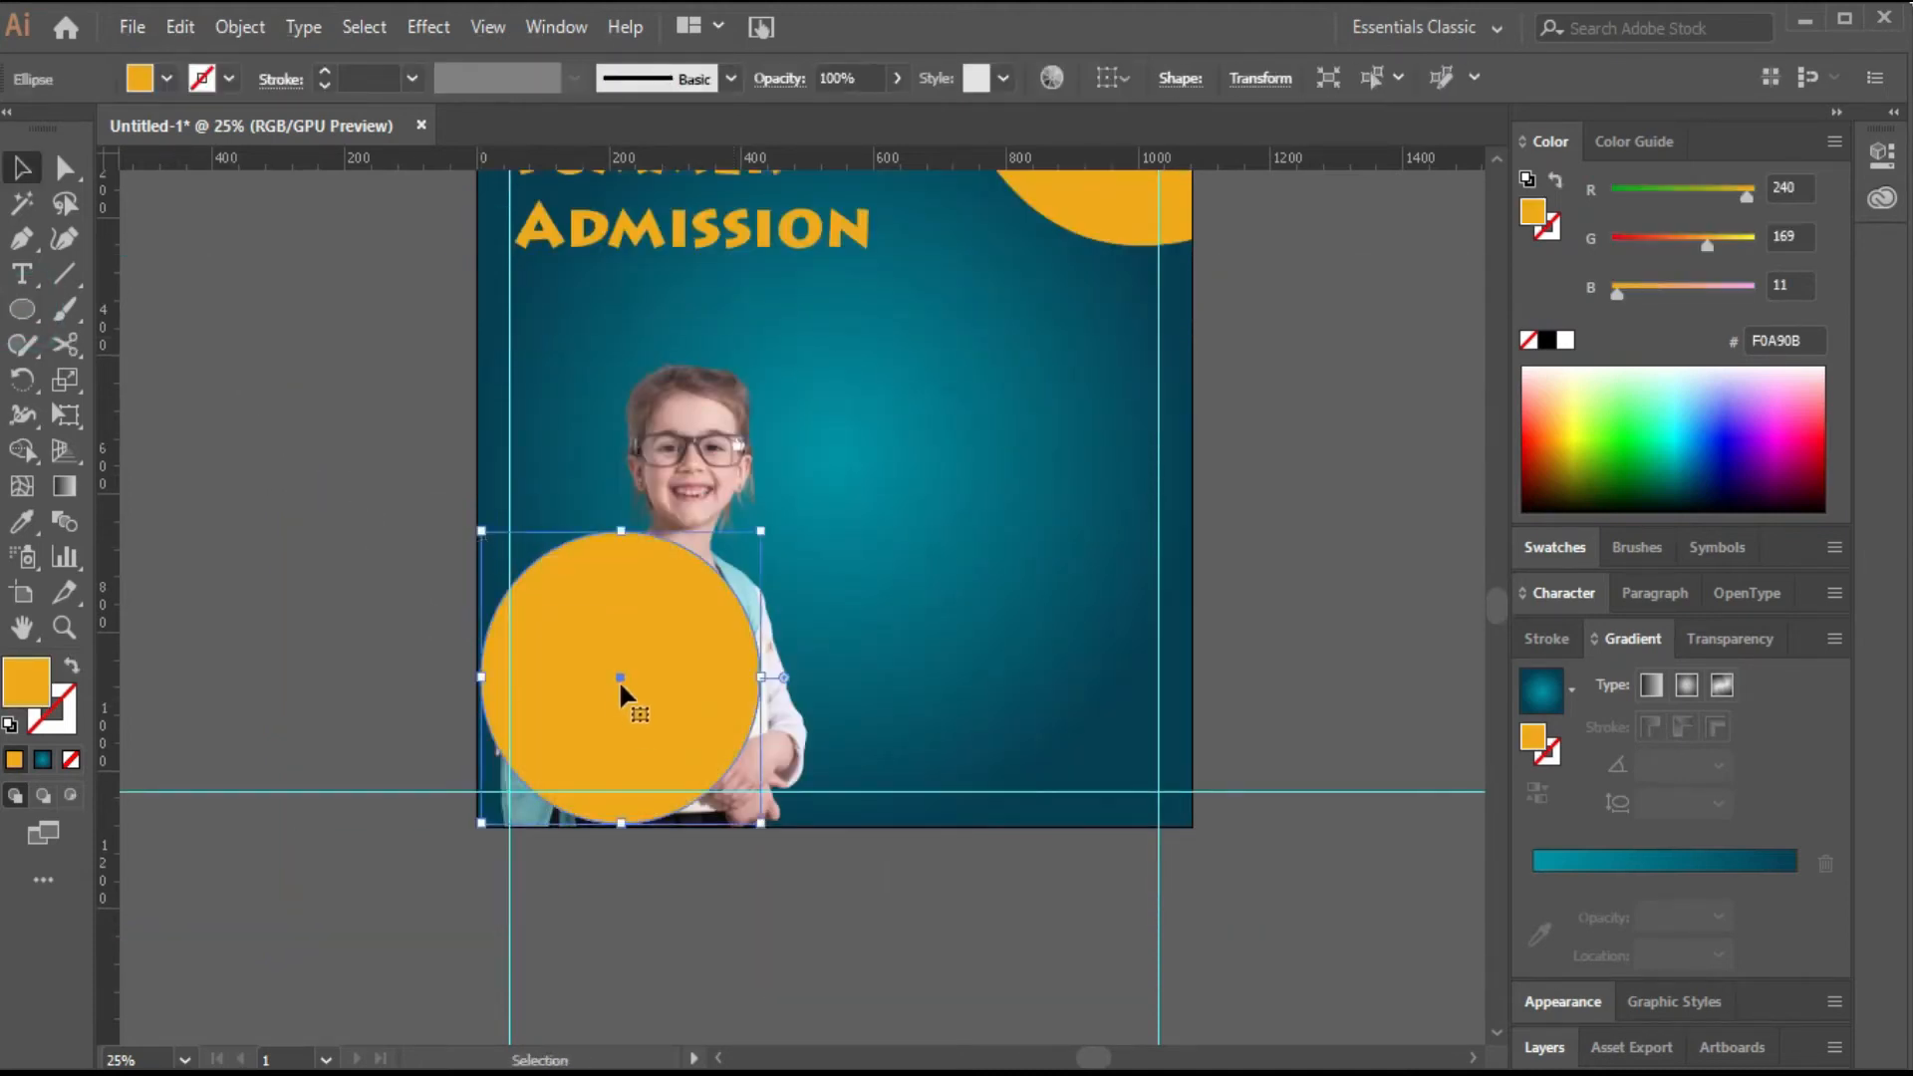
left_click_drag(481, 826, 429, 881)
mouse_move(626, 720)
left_mouse_down()
mouse_move(653, 727)
mouse_move(633, 743)
left_mouse_up()
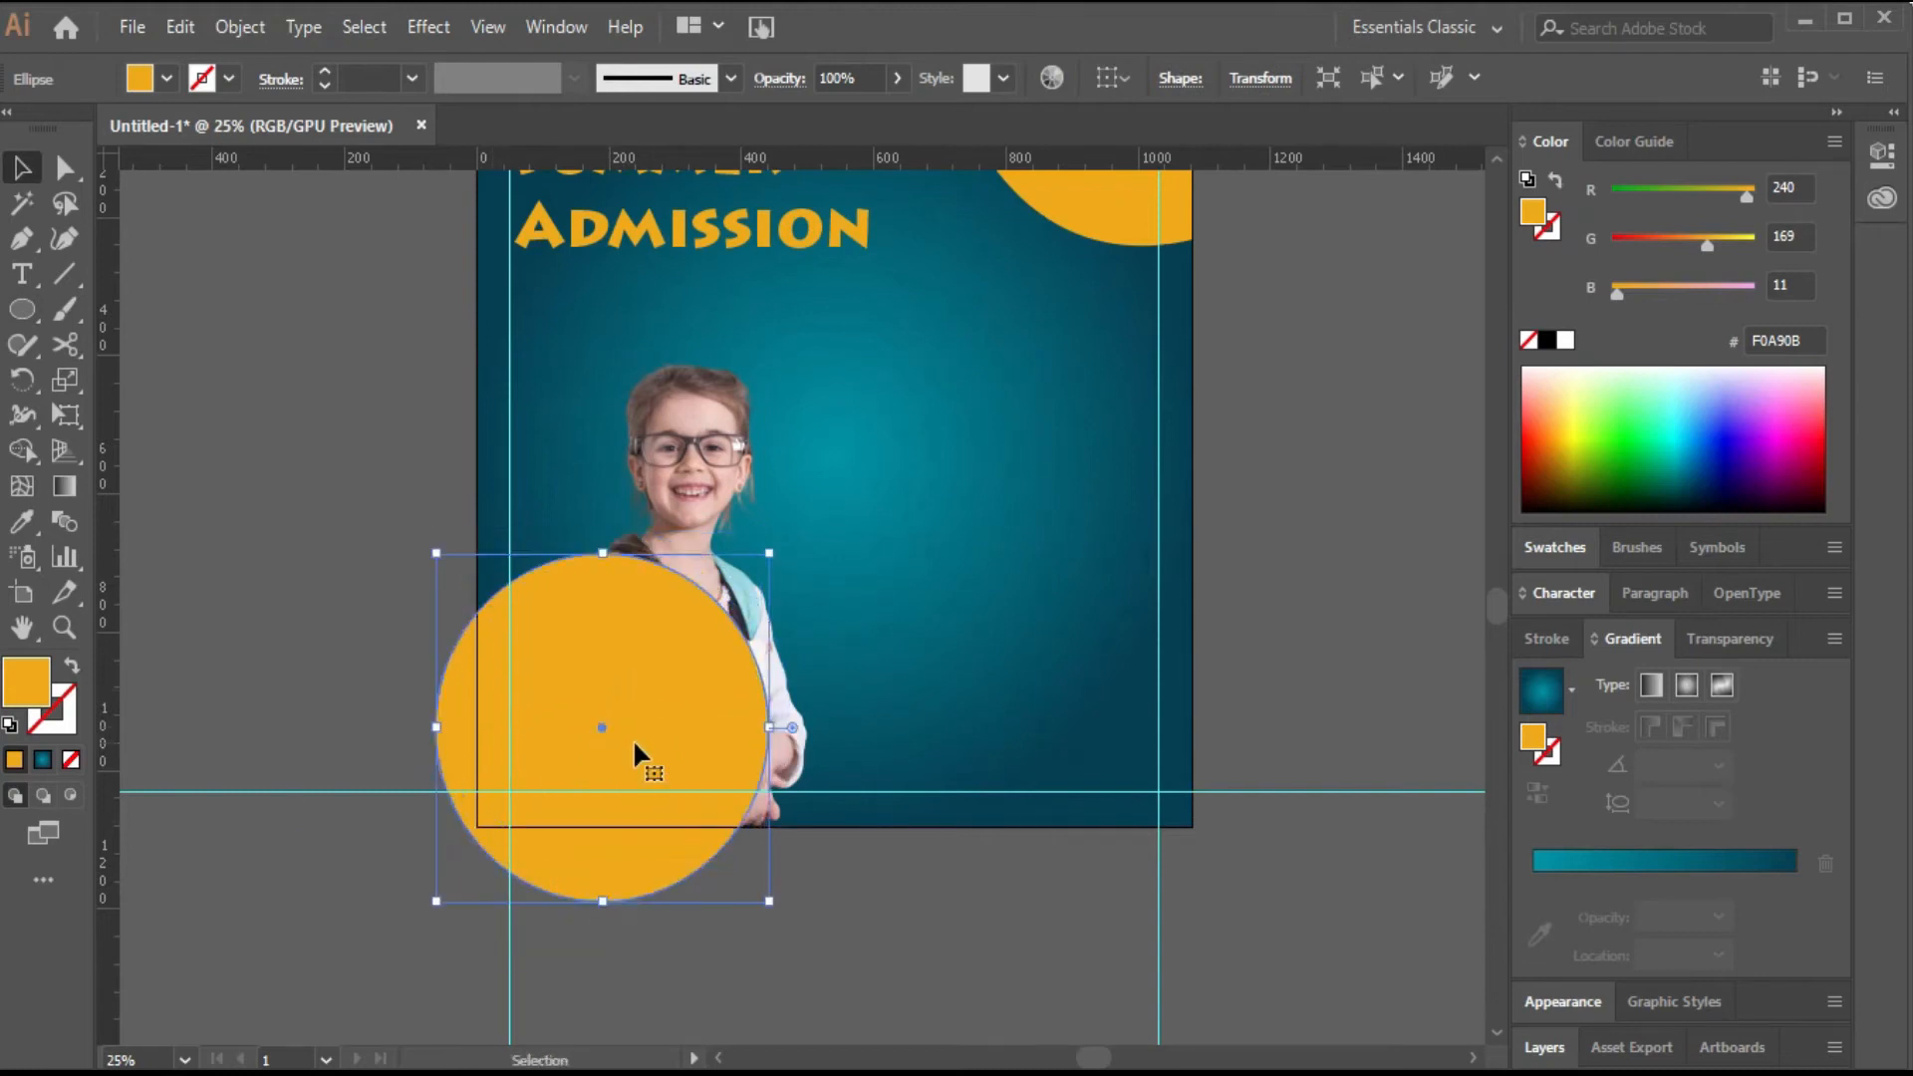
Rearrange the stacking so the circle sits behind the photo but above the background.
left_click(1136, 676, "shift")
right_click(1104, 665)
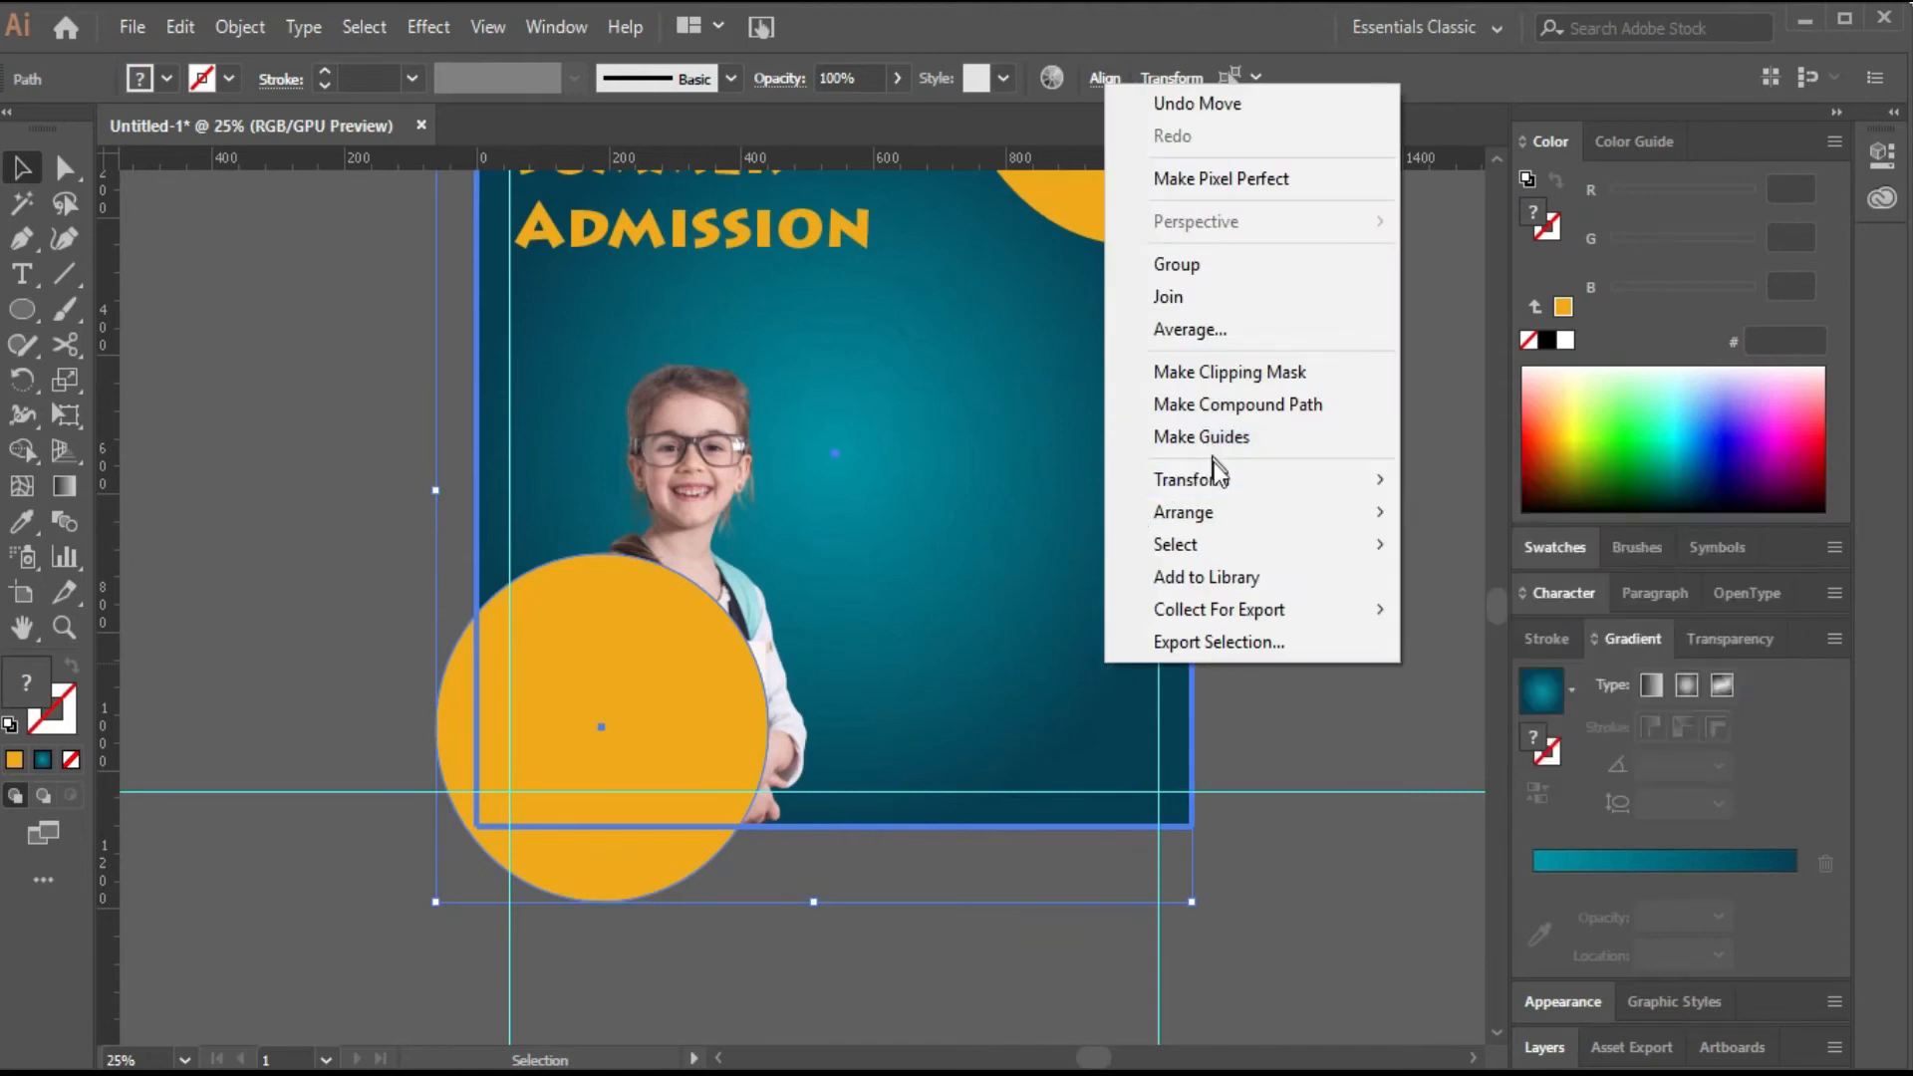
mouse_move(1295, 508)
left_click(1452, 606)
left_click(1353, 688)
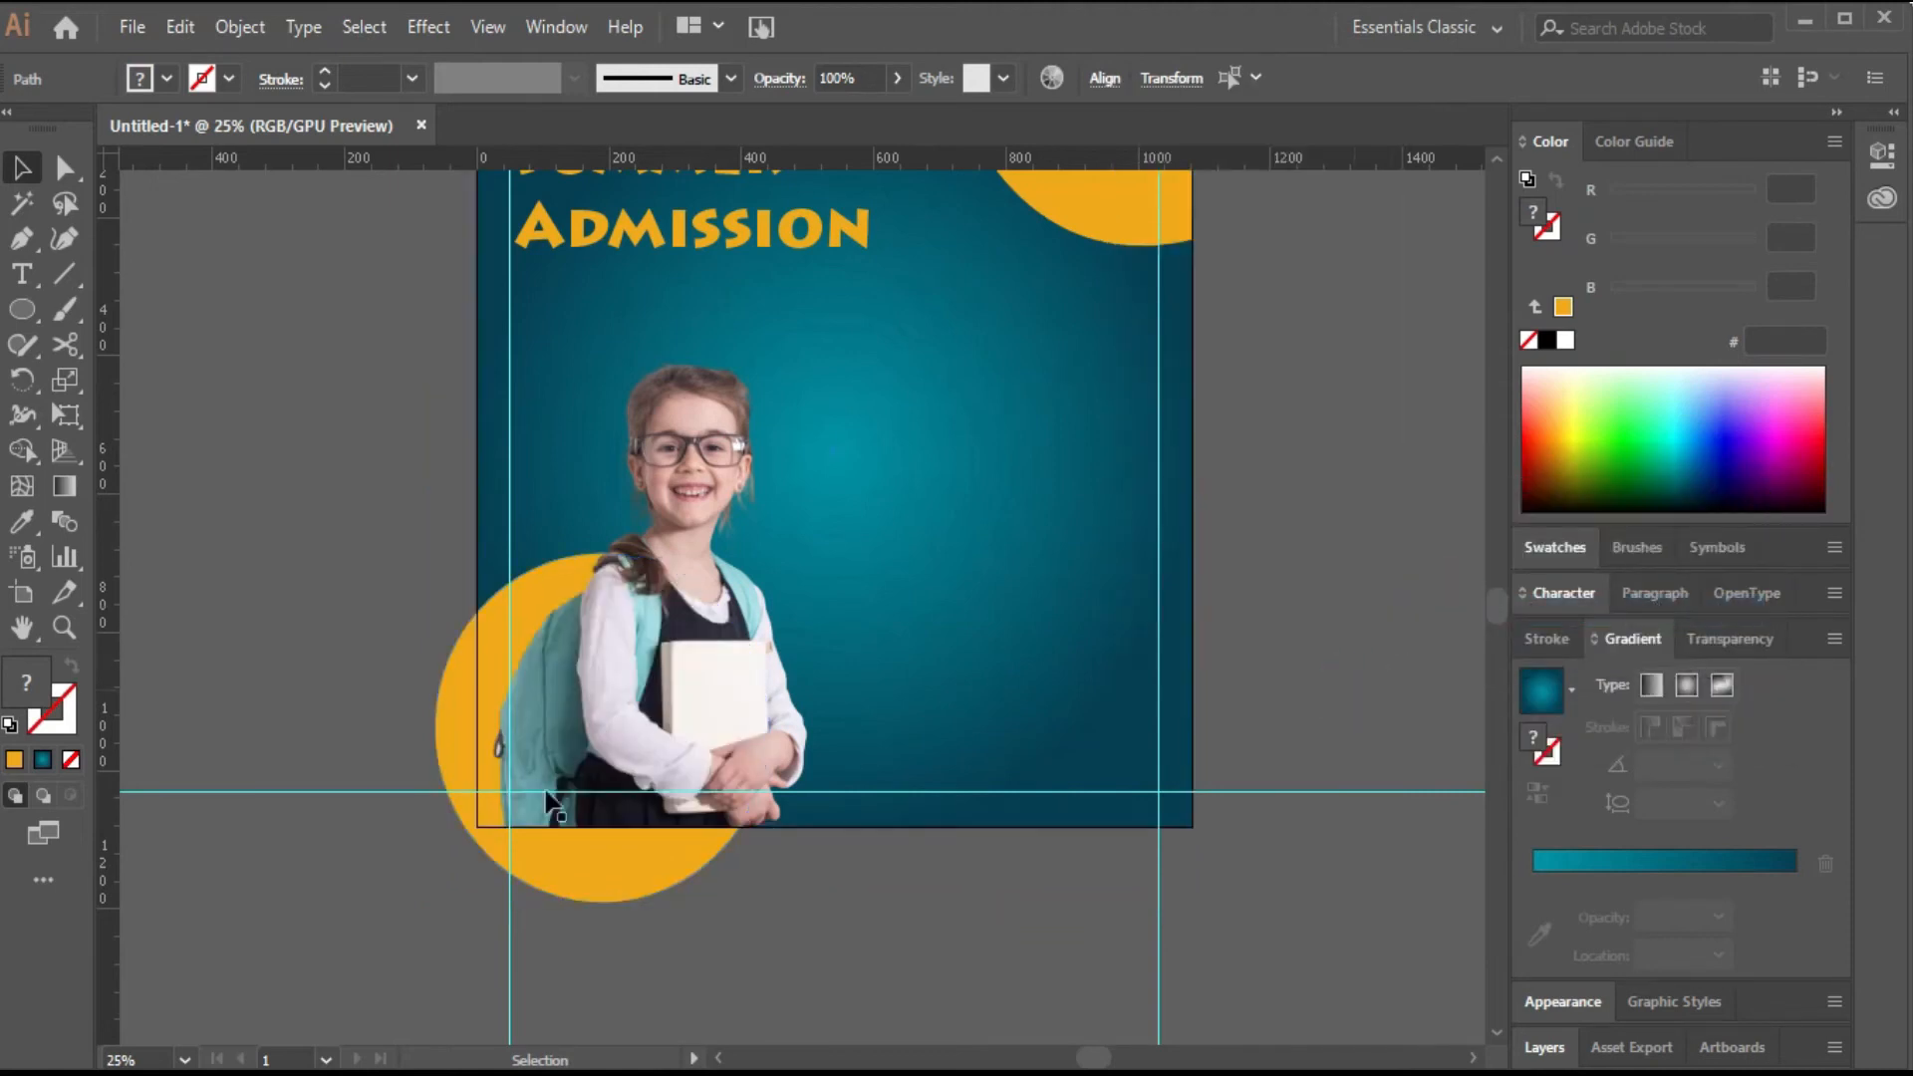
Stretch the orange circle slightly taller behind the girl.
left_click(469, 727)
left_click_drag(769, 555, 804, 507)
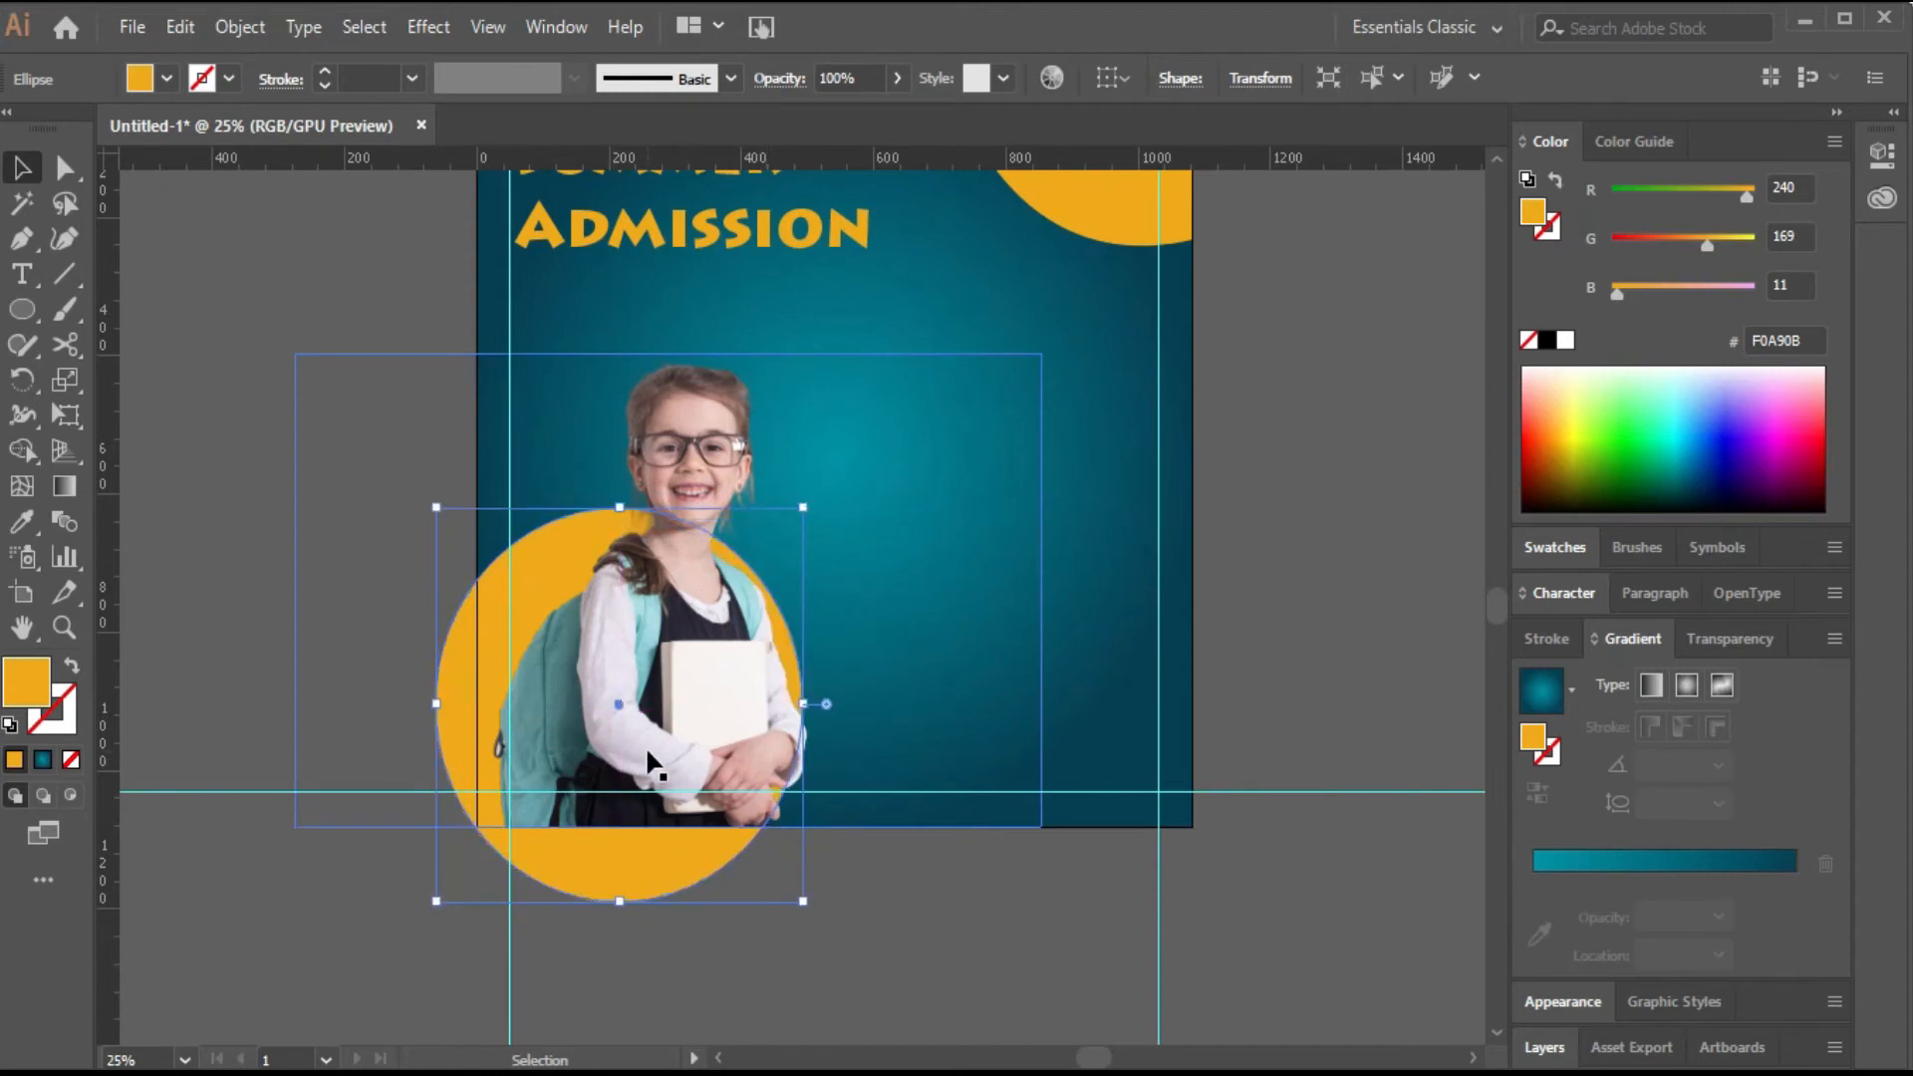
left_click(603, 745)
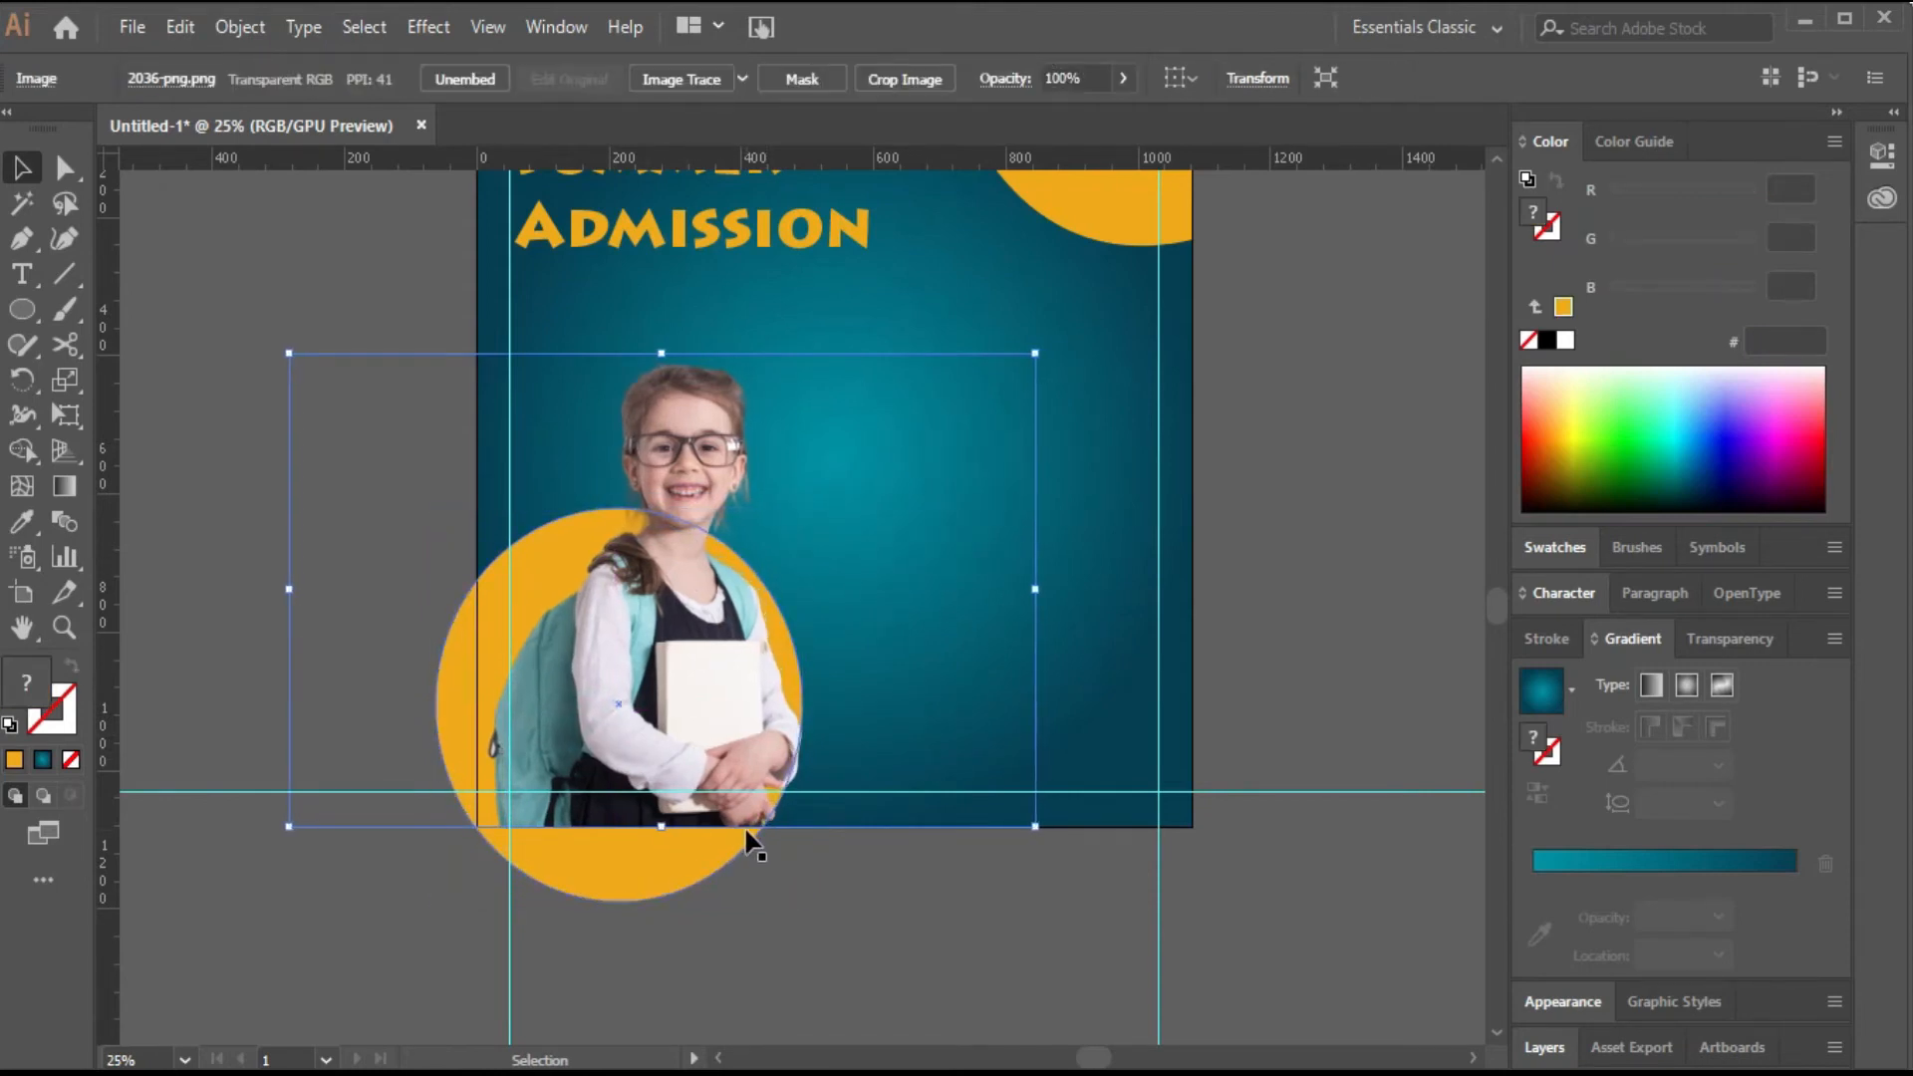
left_click(891, 840)
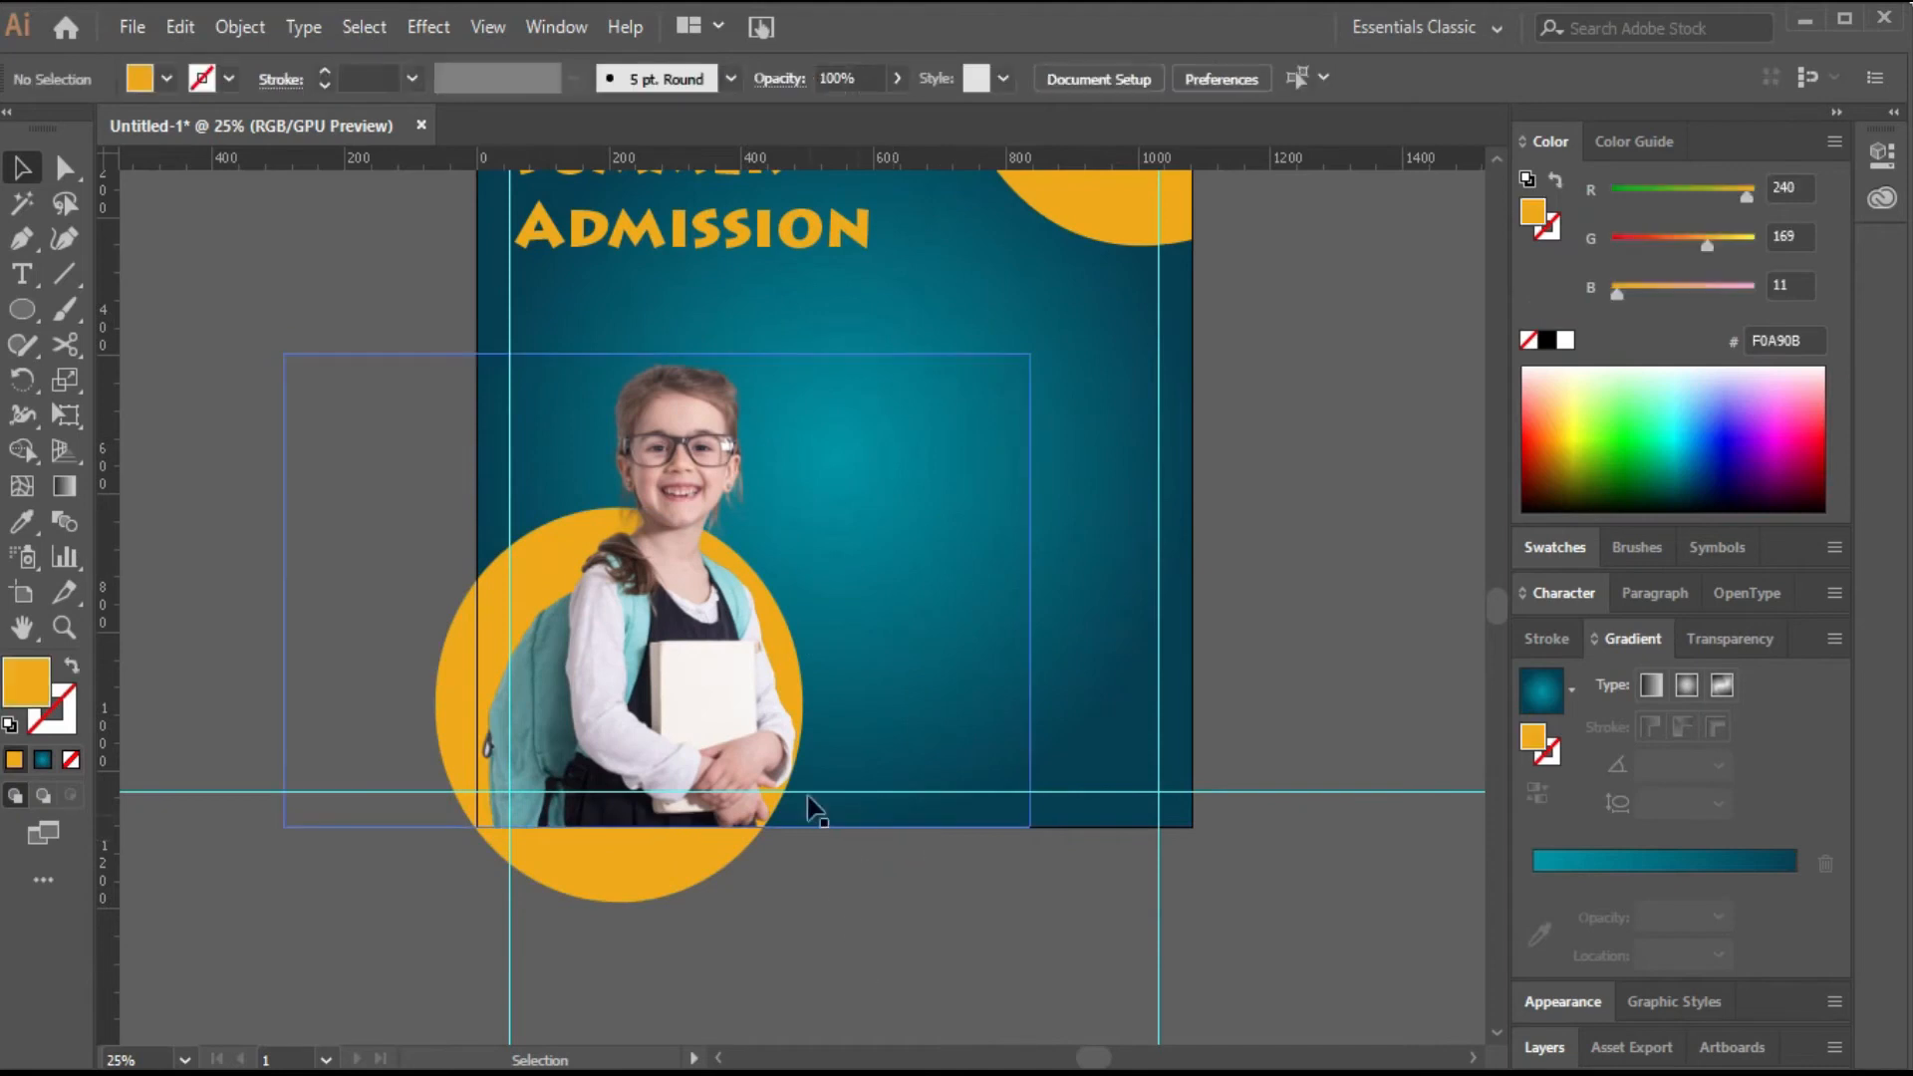
left_click(664, 876)
mouse_move(811, 505)
left_mouse_down()
mouse_move(850, 460)
mouse_move(812, 496)
left_mouse_up()
left_click(1236, 604)
Add a point text line reading Open for registration just below the title.
scroll(1193, 694, "up", 2)
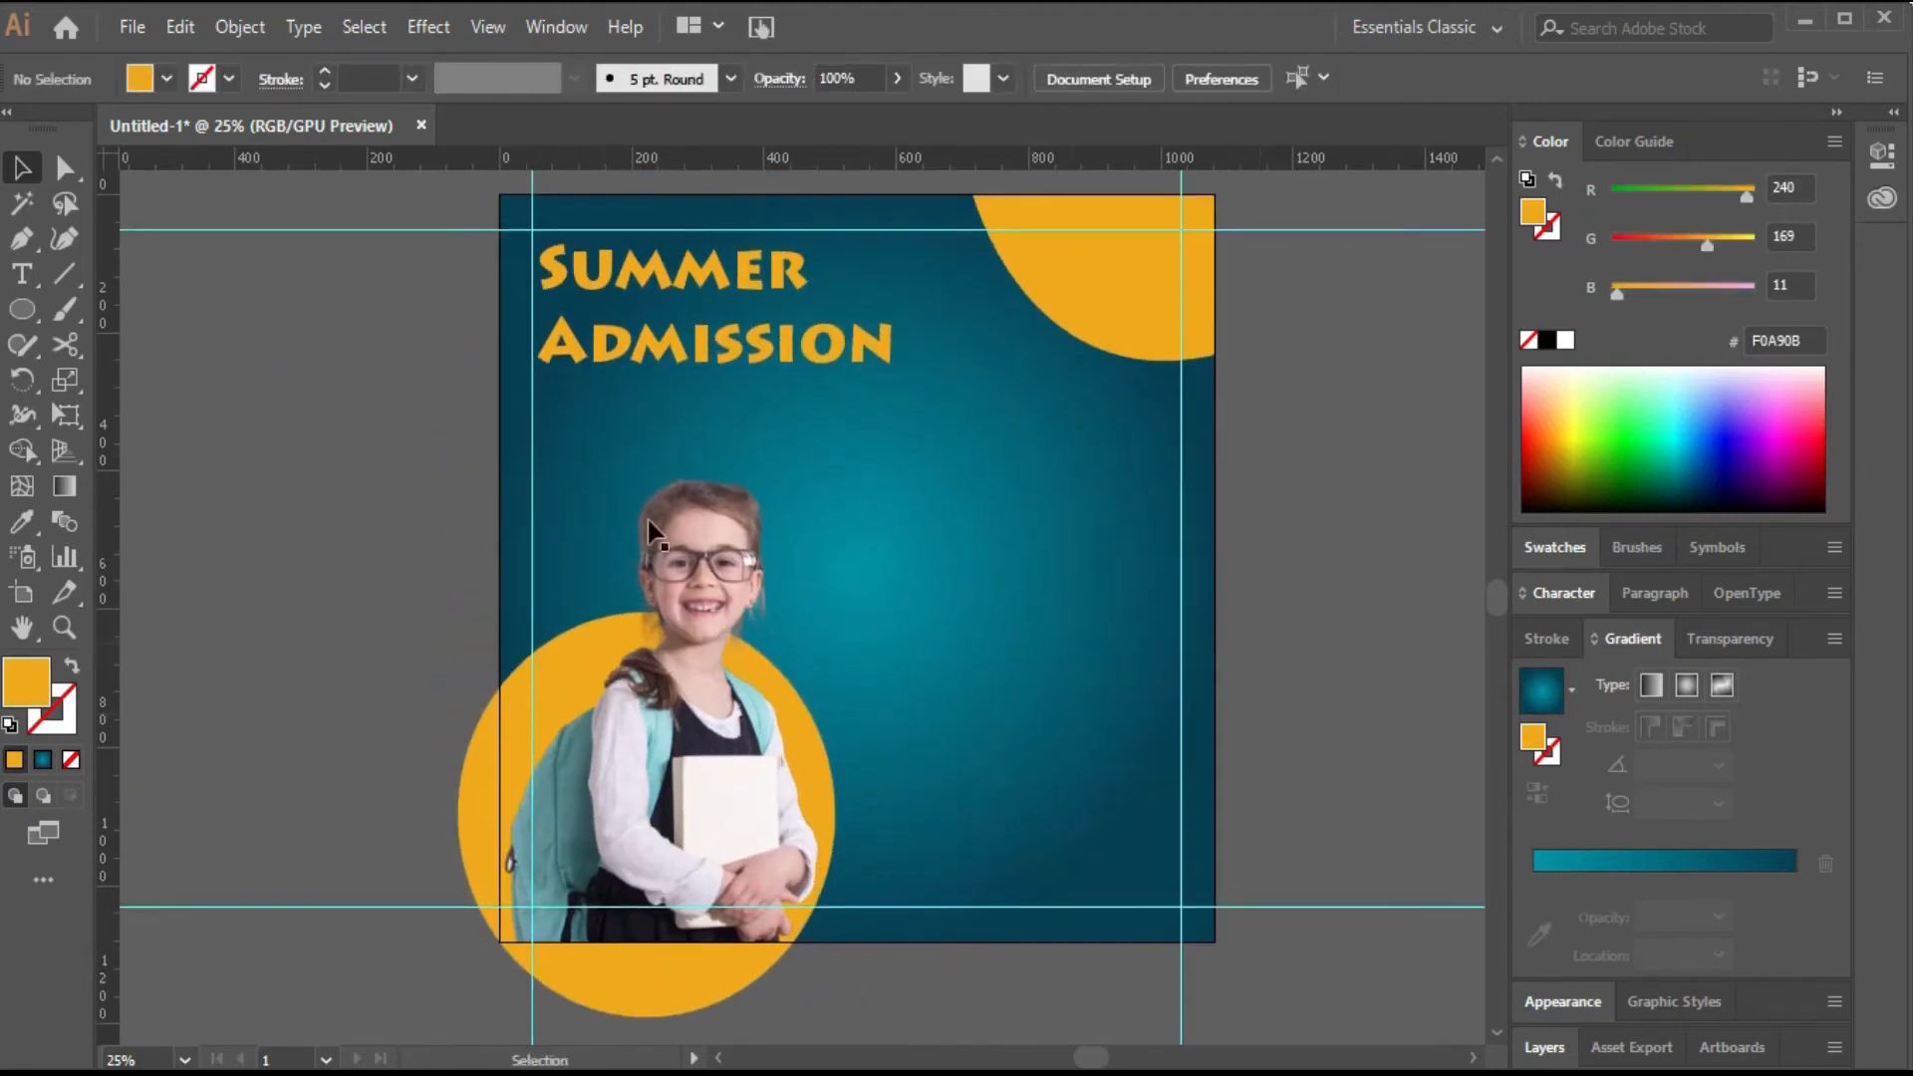
left_click(22, 274)
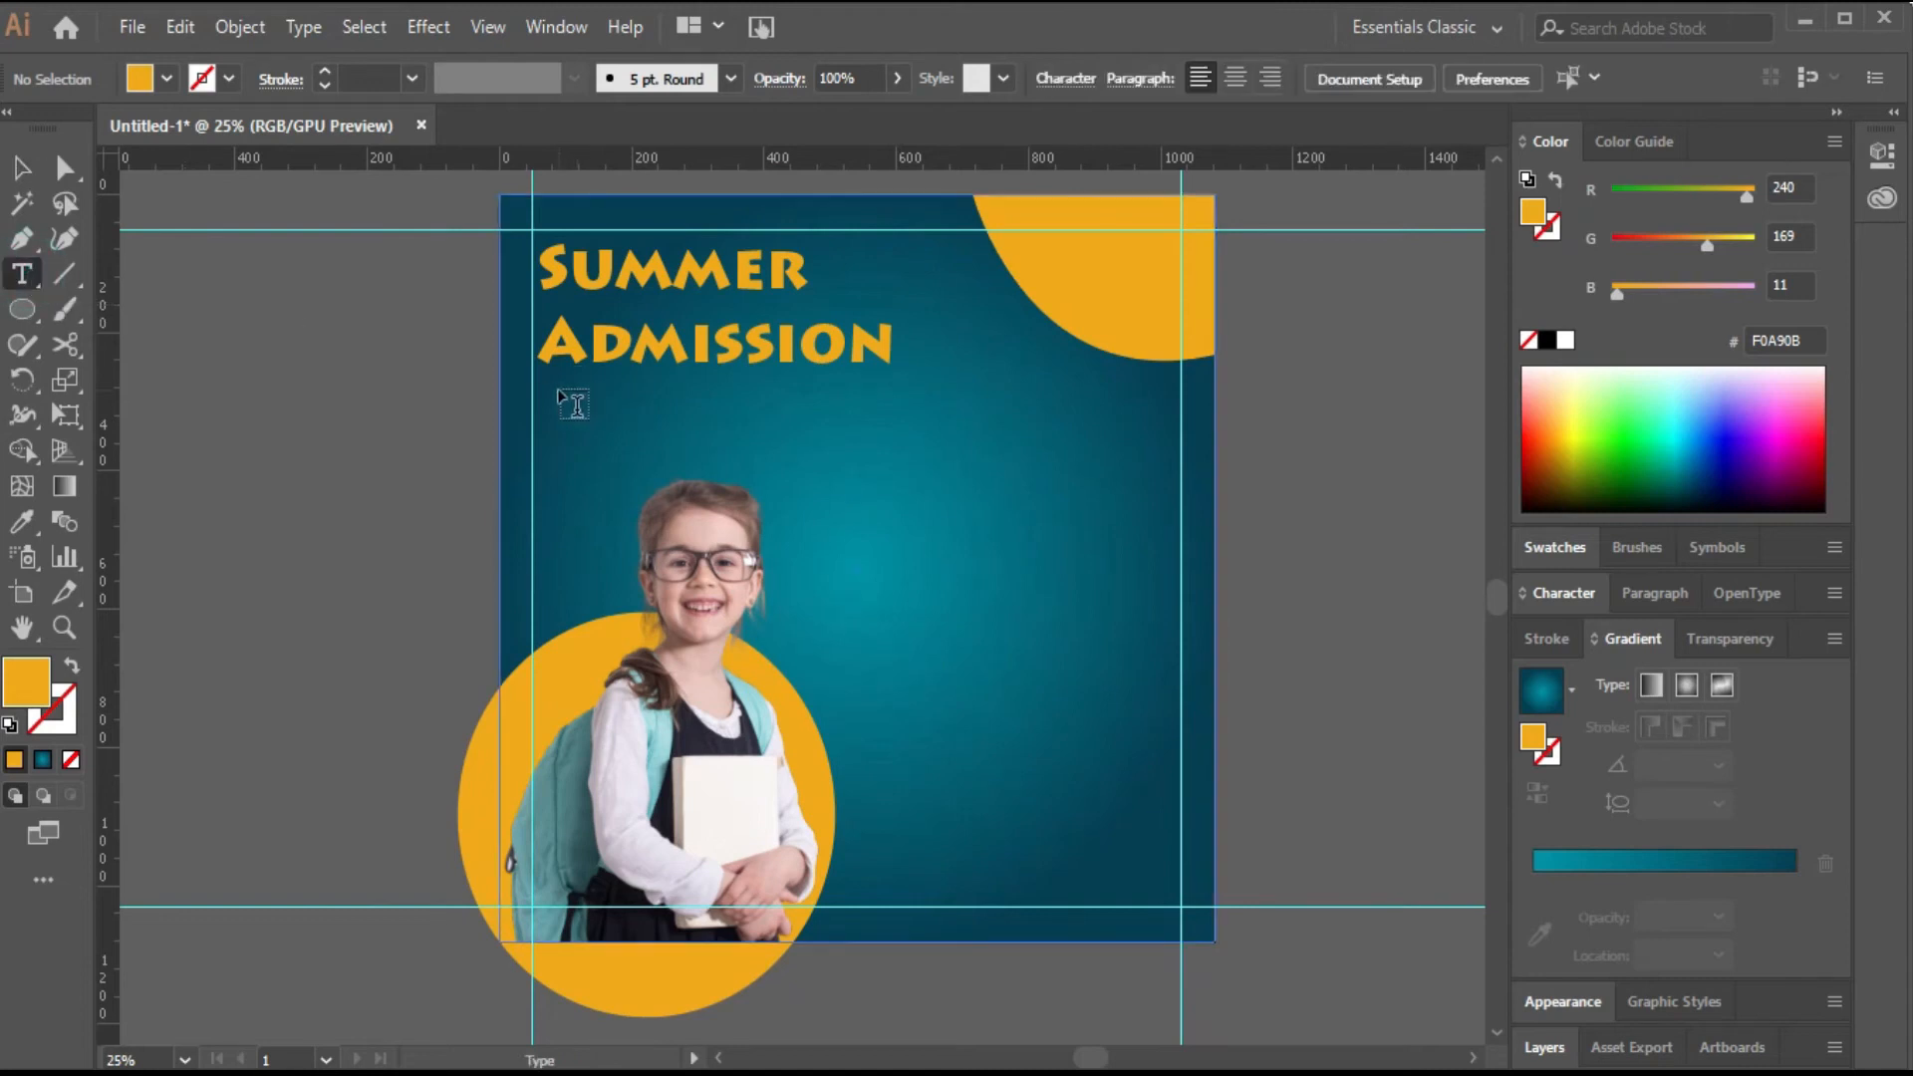
left_click(559, 395)
key("BackSpace")
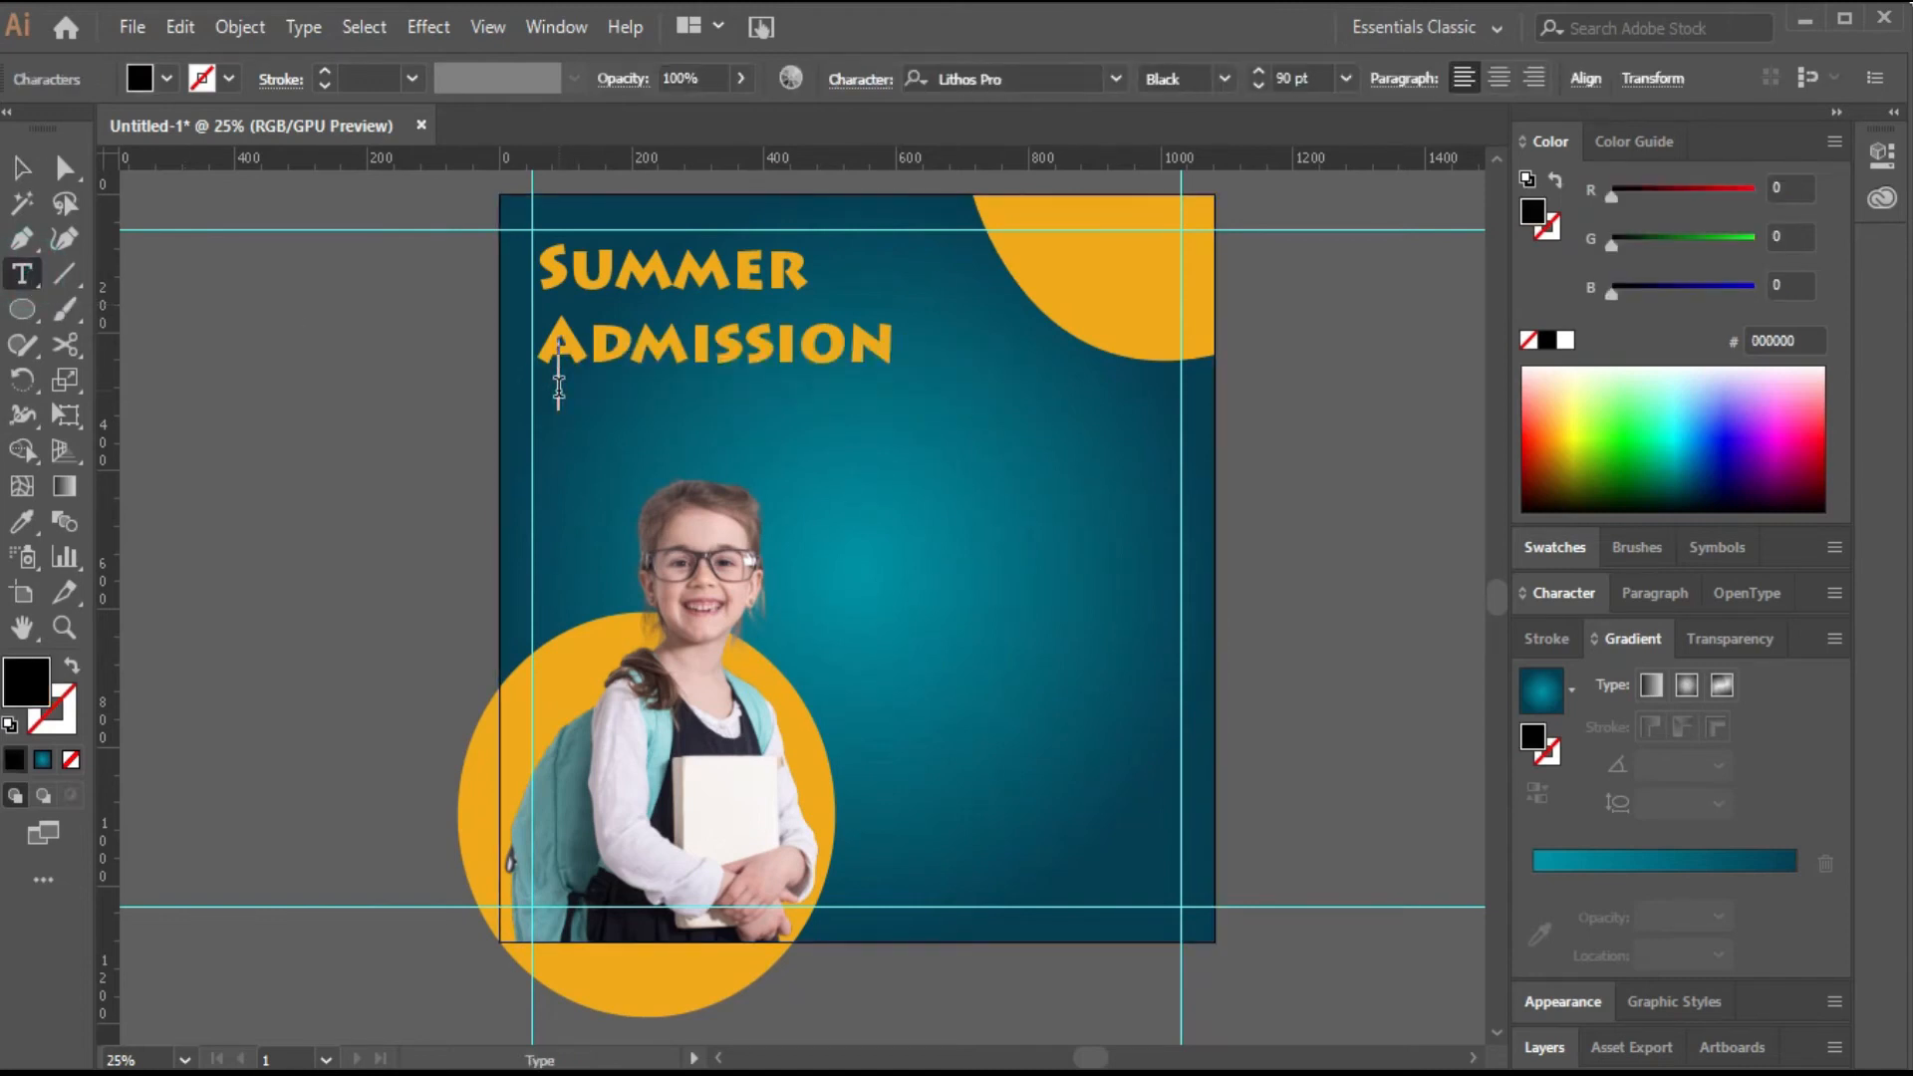
type("Open ")
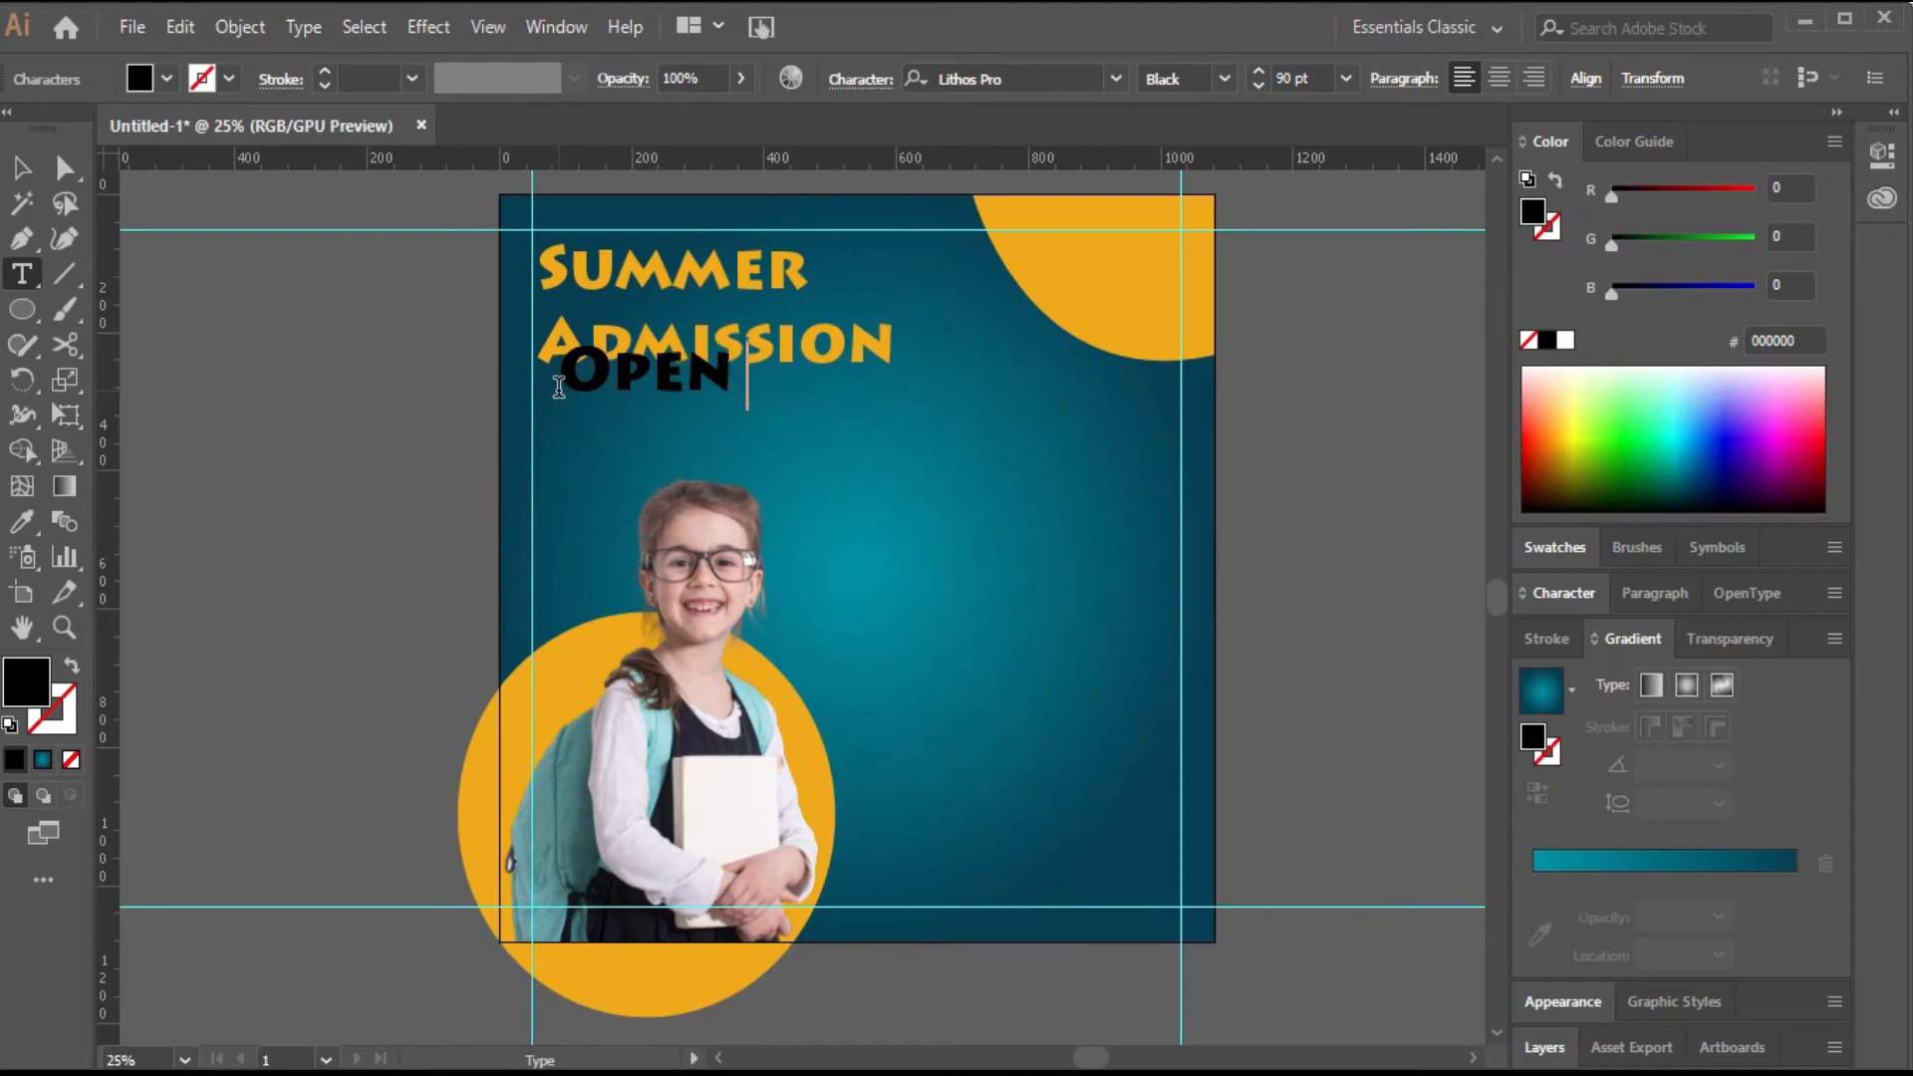
type("for regis")
key("BackSpace")
type("gis")
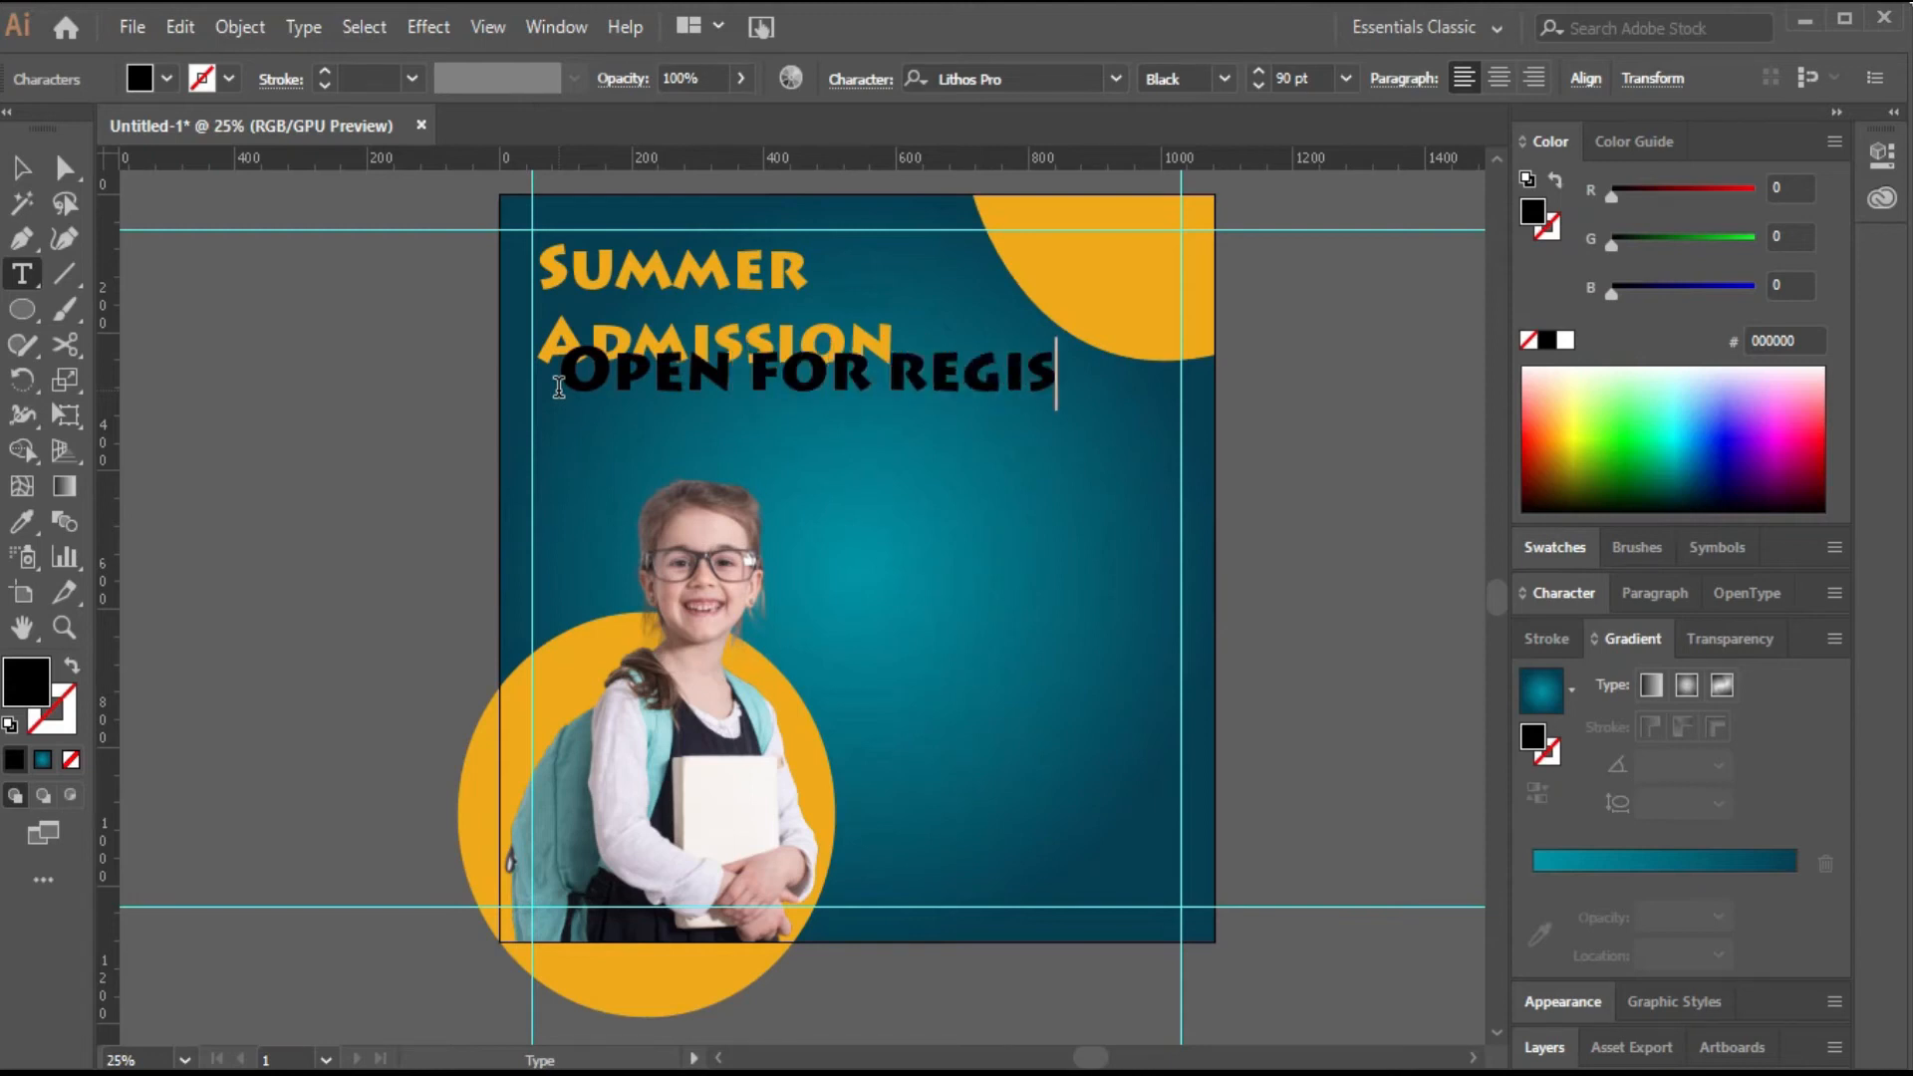
type("tration")
left_click(22, 168)
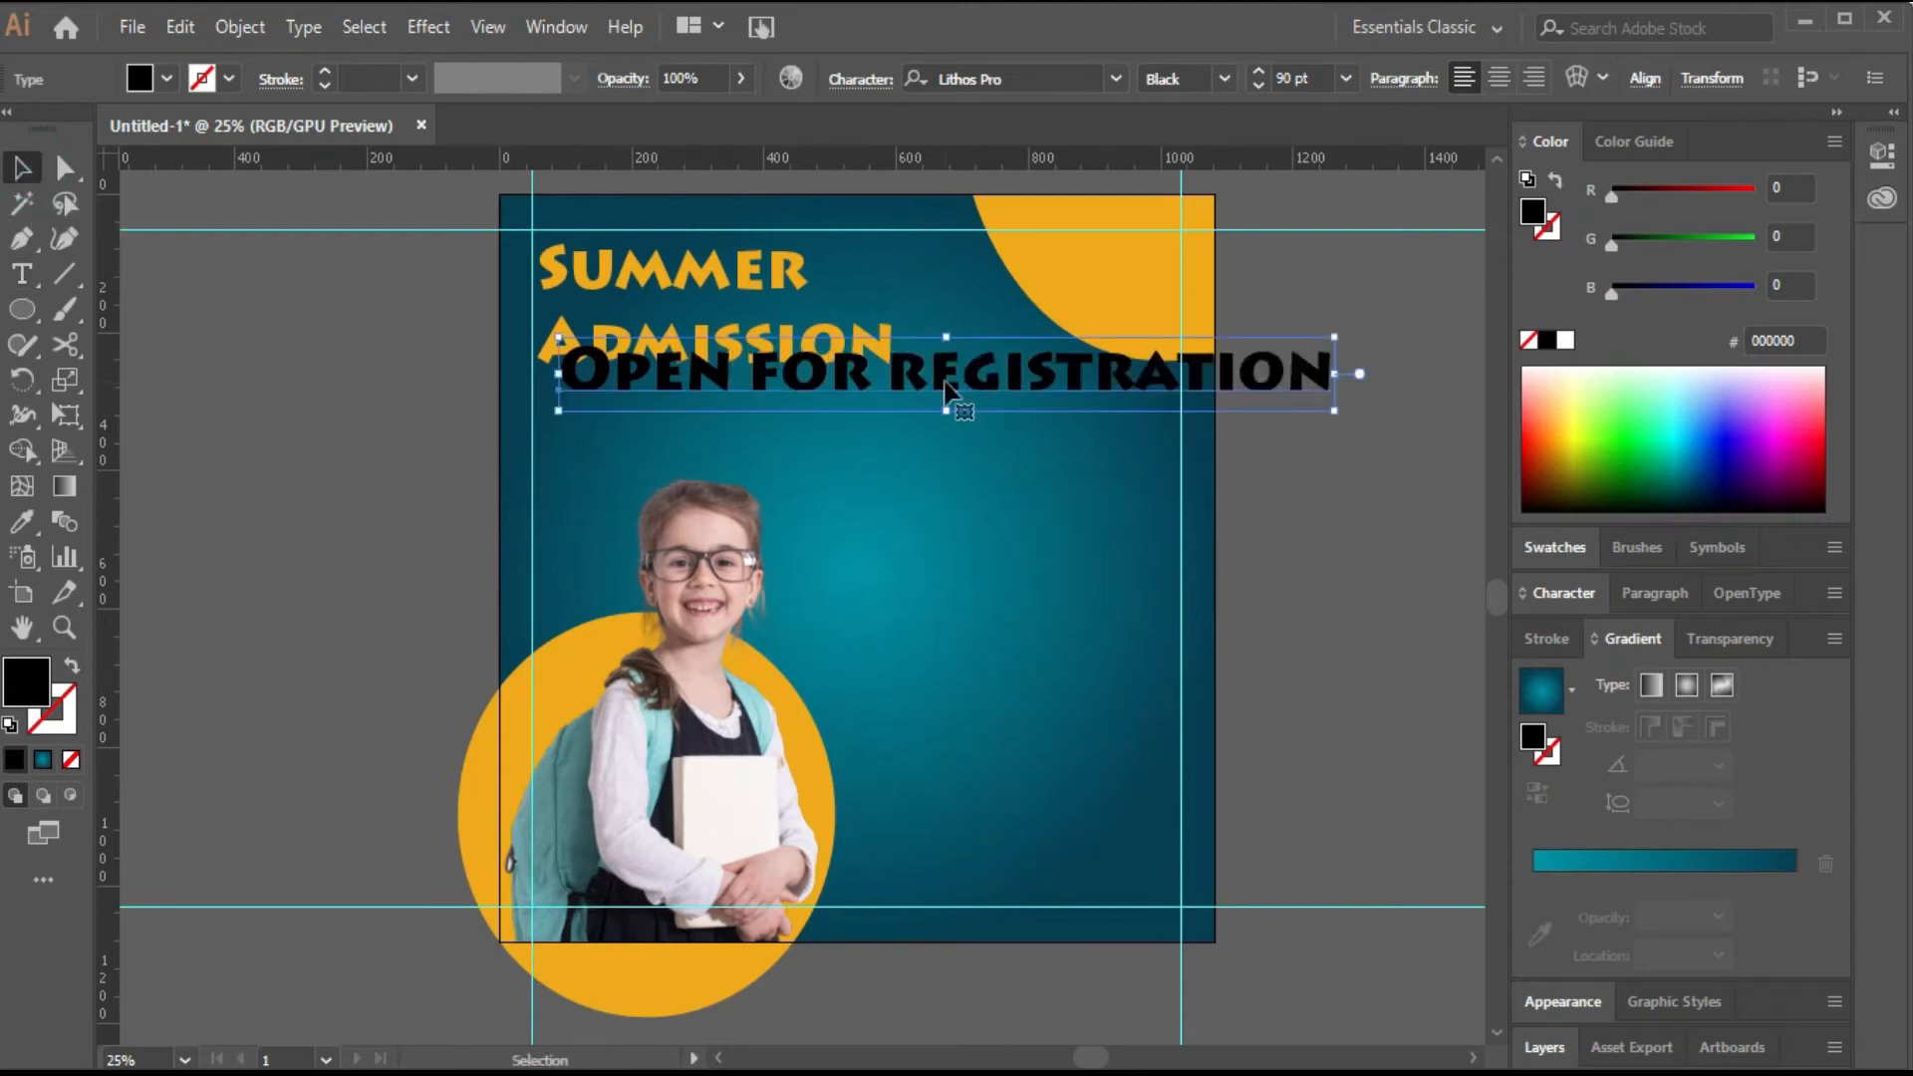
Set the new text to 35 pt and fill it white.
left_click(1296, 80)
type("3")
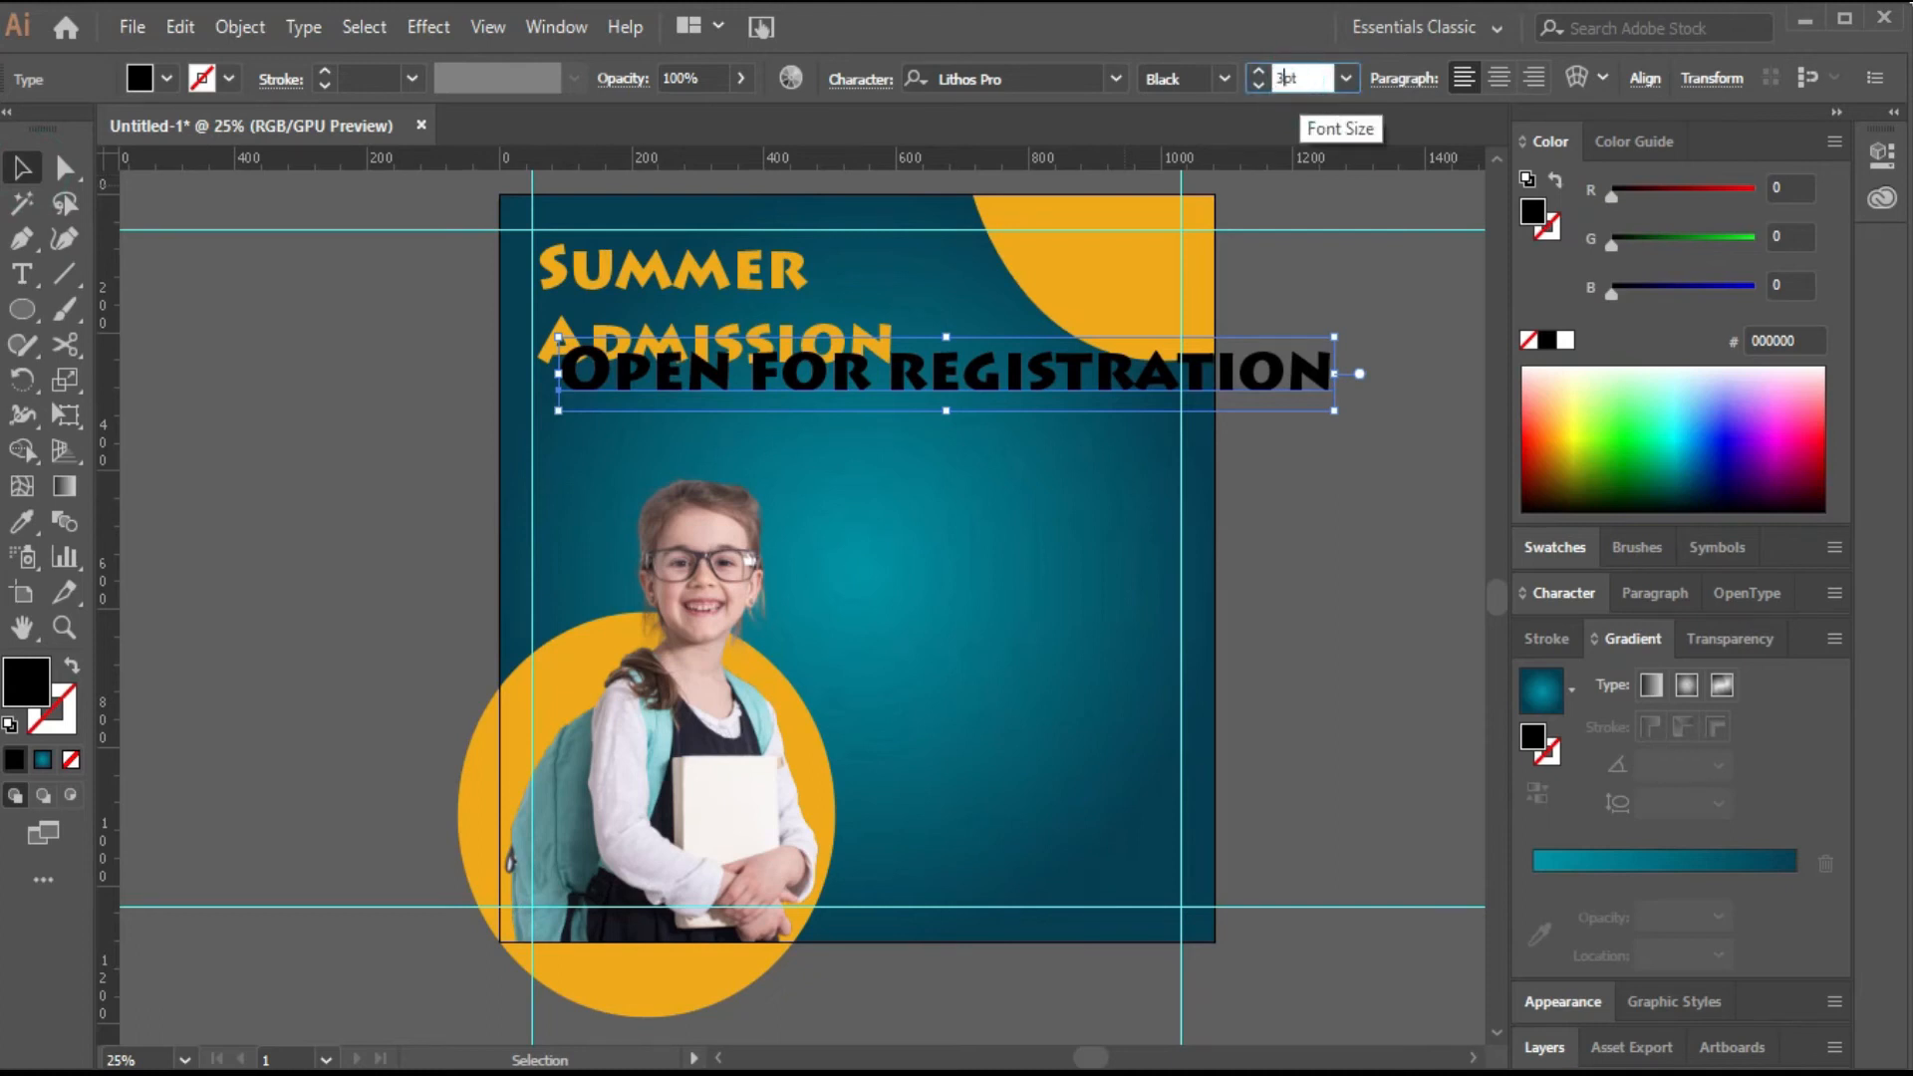
type("5")
key("Return")
left_click(1565, 342)
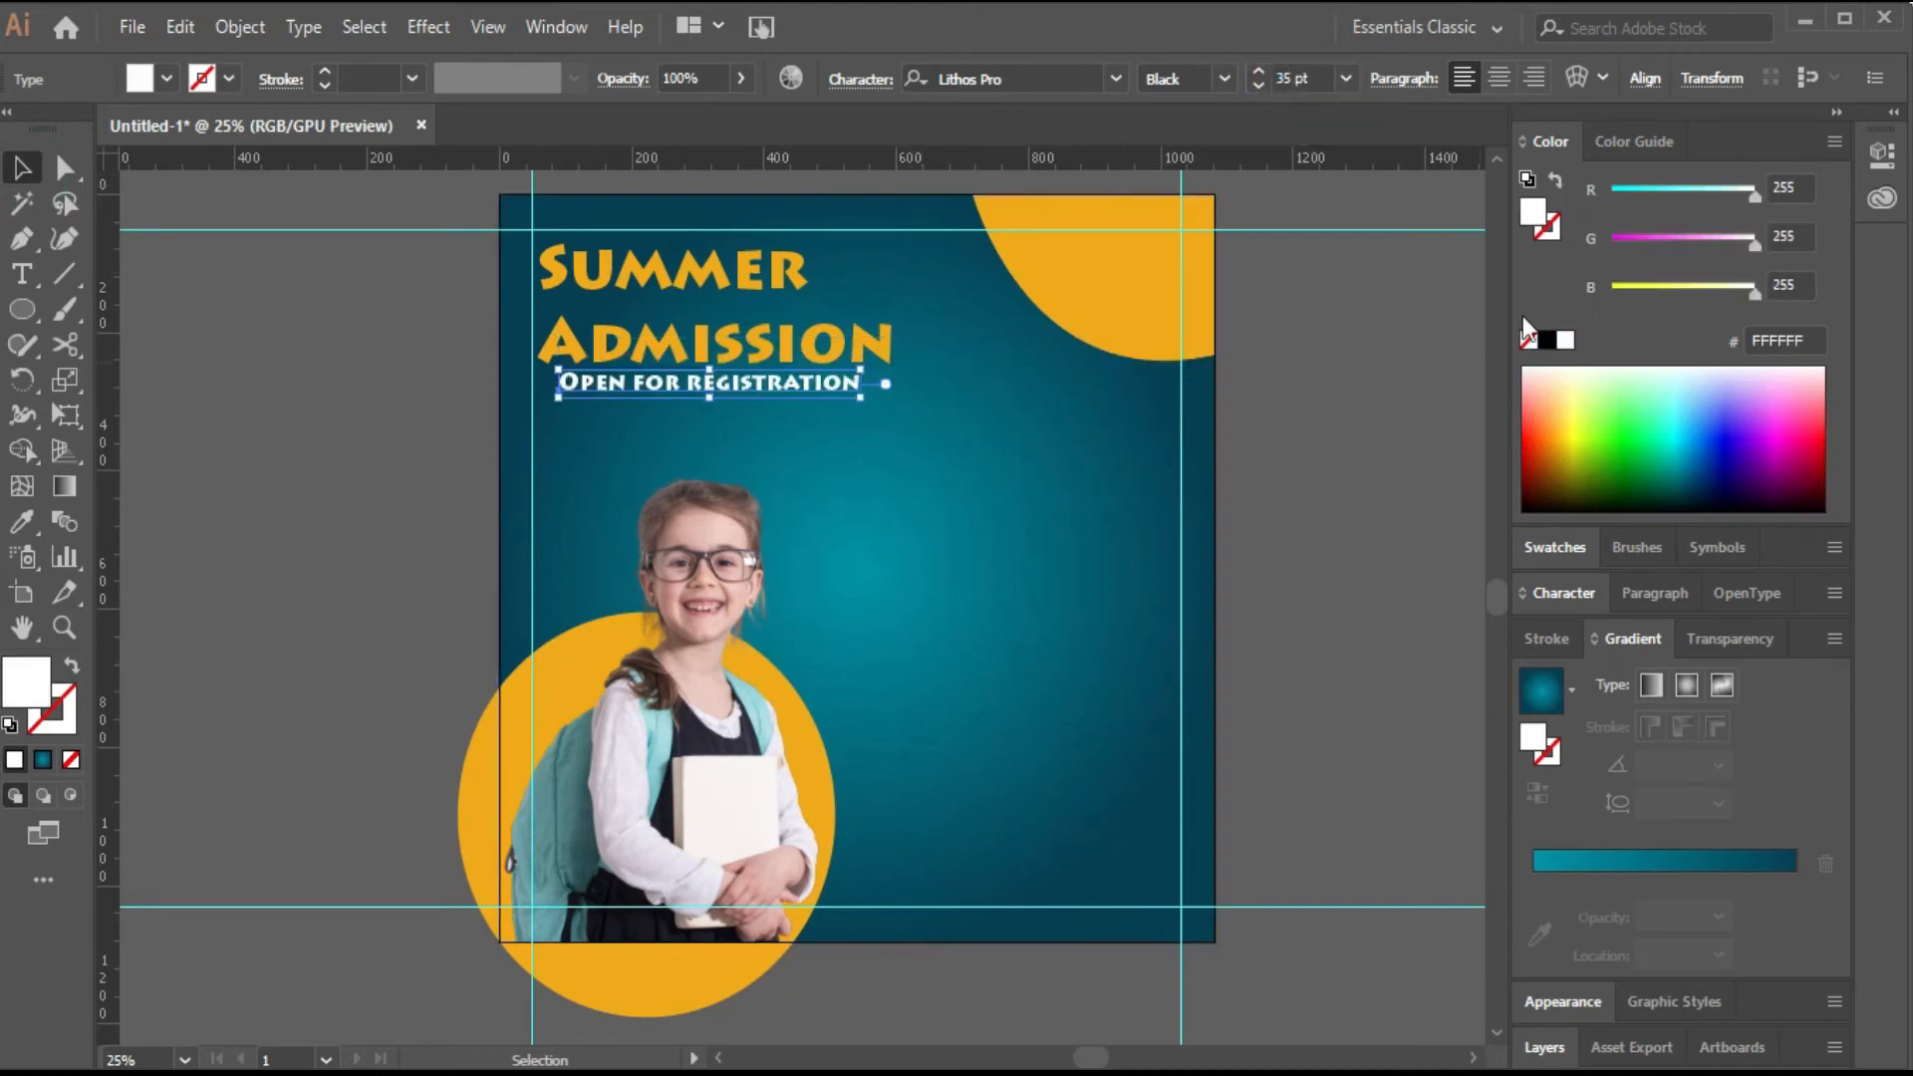
Change the subtitle's font to Source Sans Variable in the Regular style.
left_click(1116, 80)
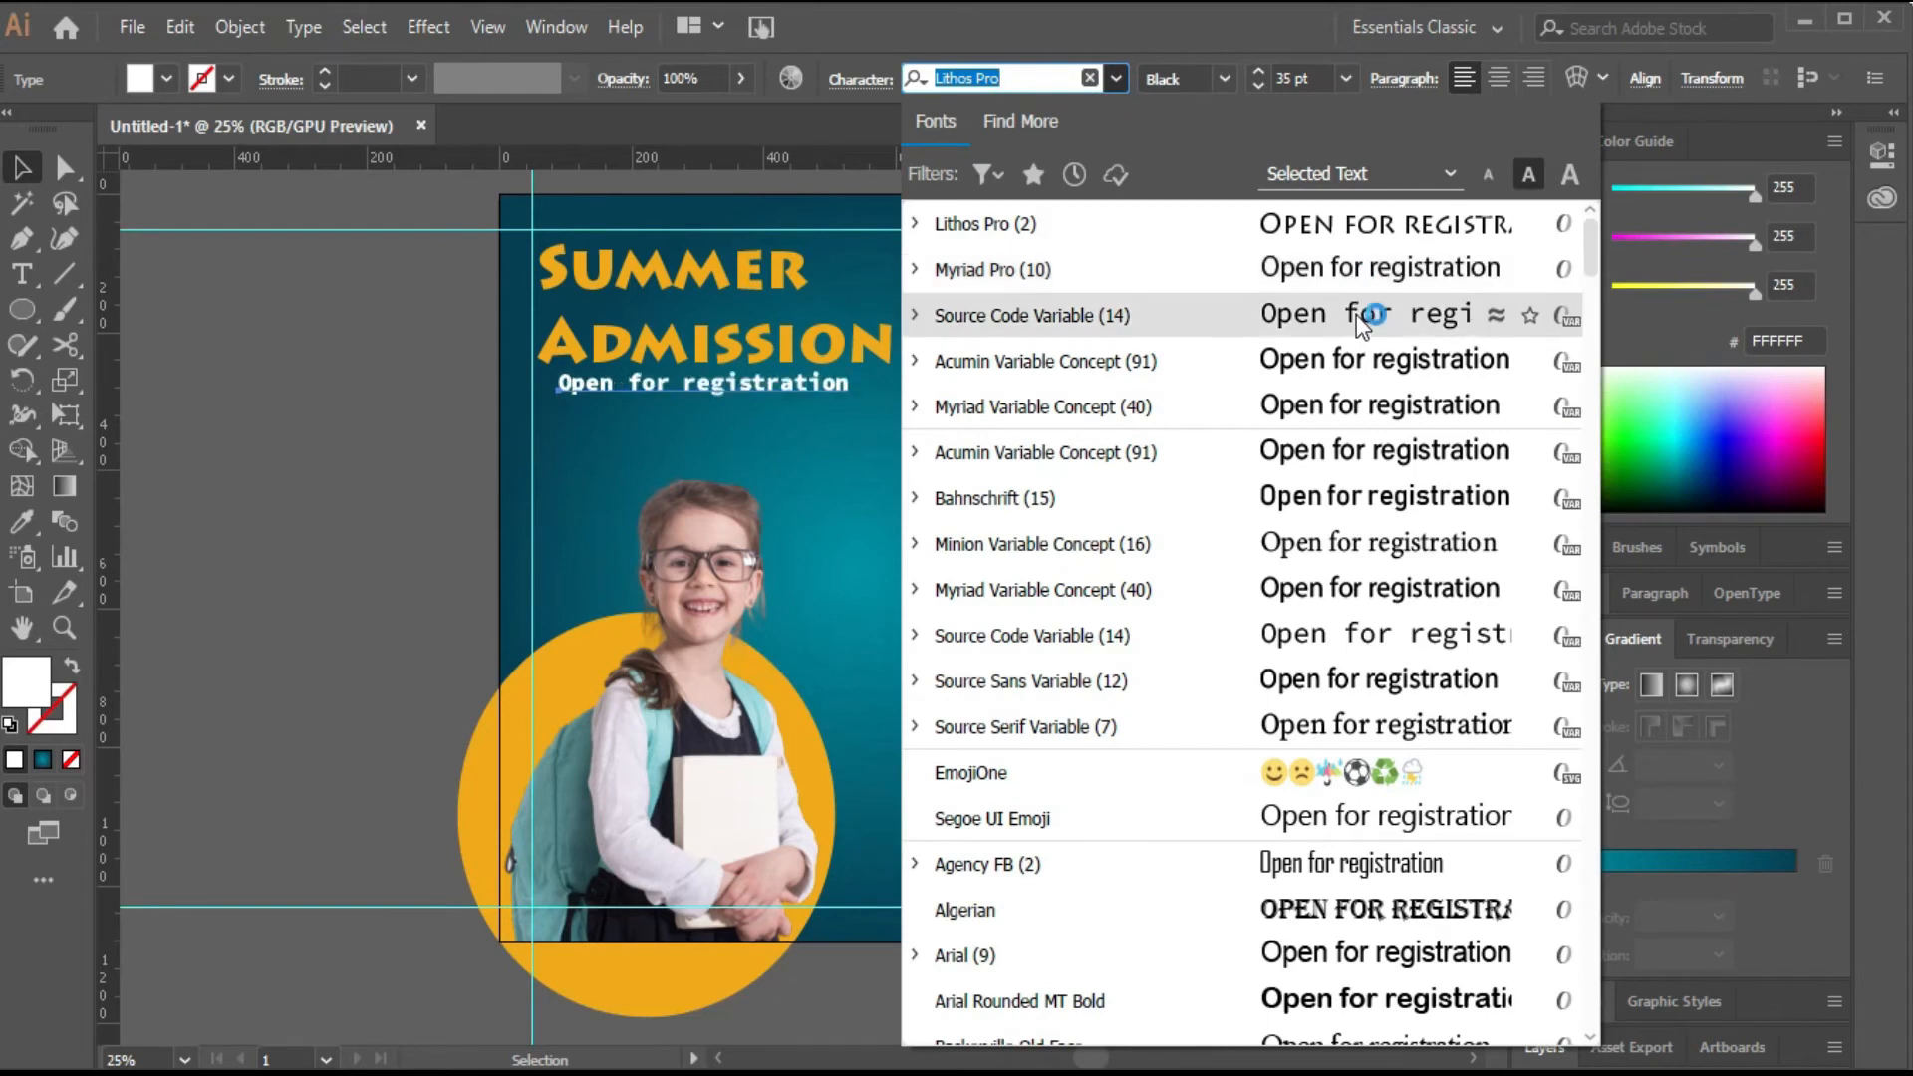
left_click(1393, 410)
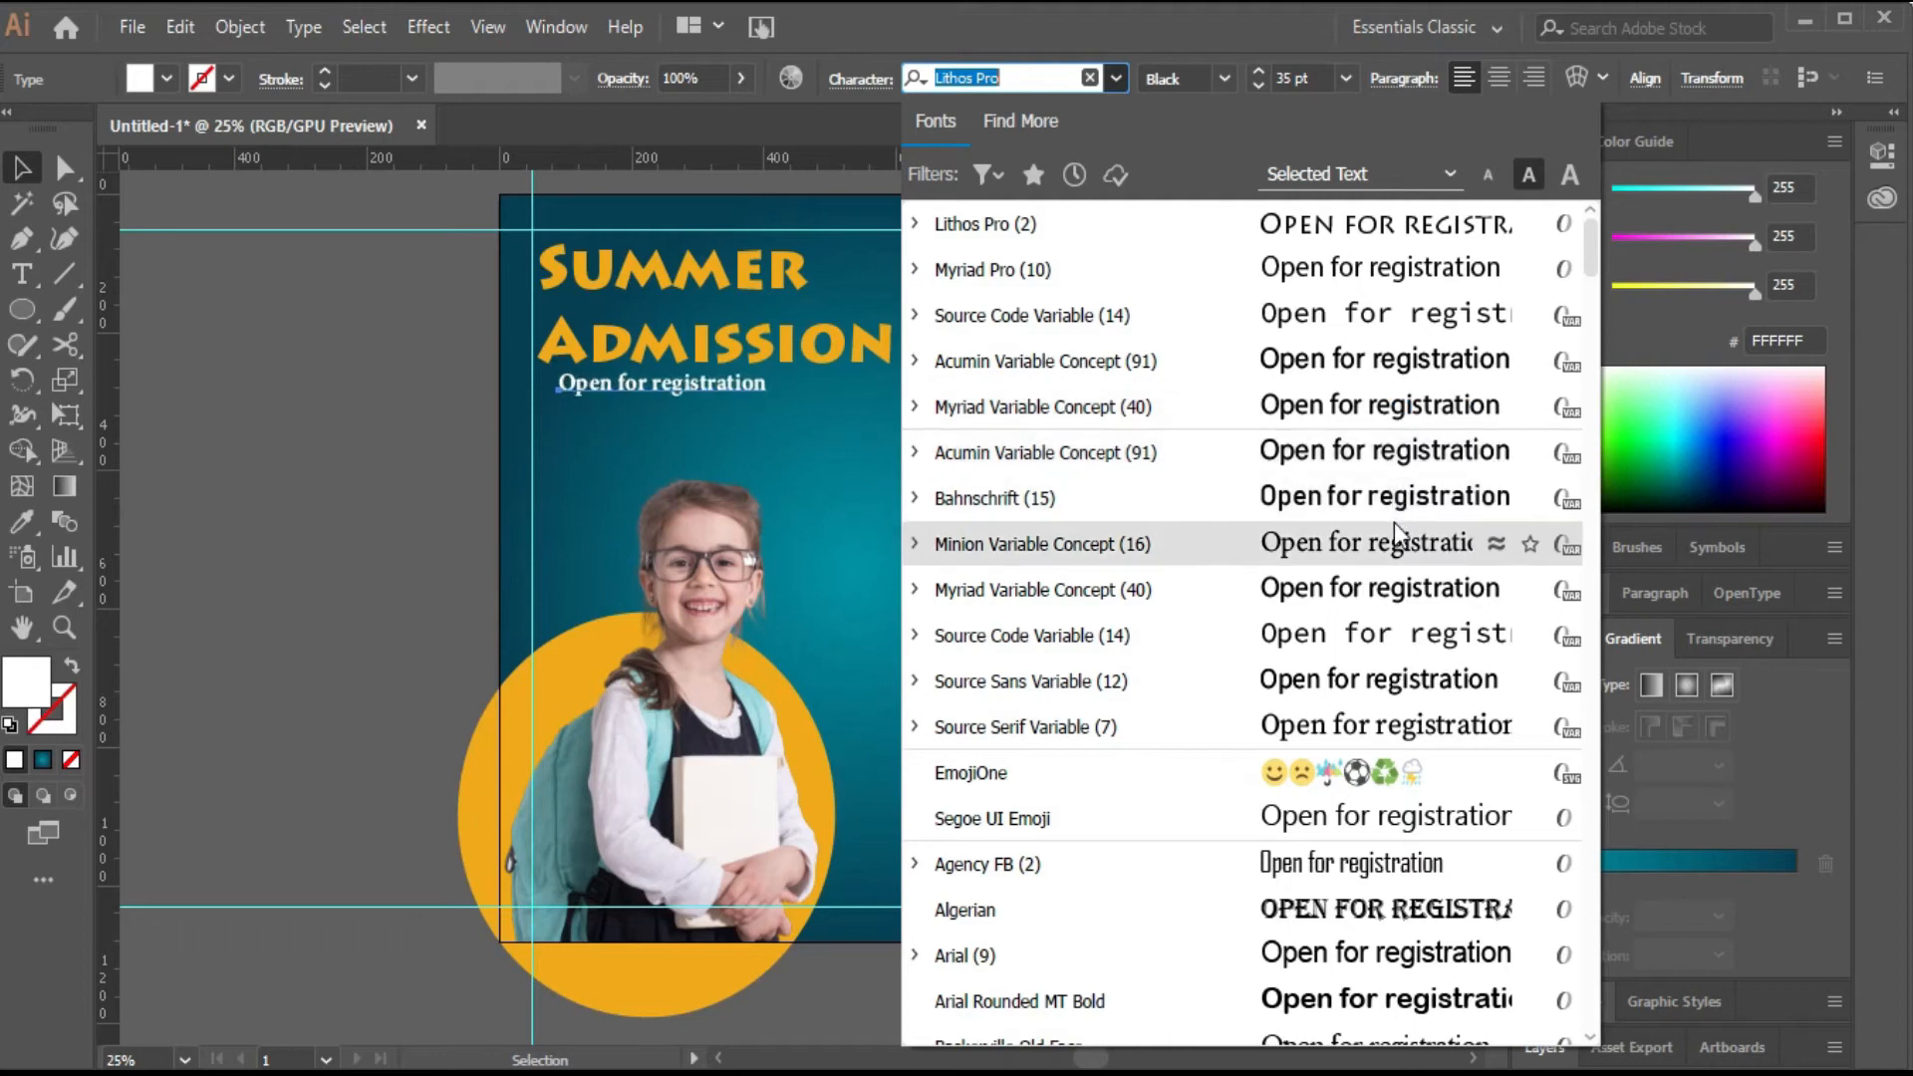
left_click(1397, 692)
left_click(1275, 81)
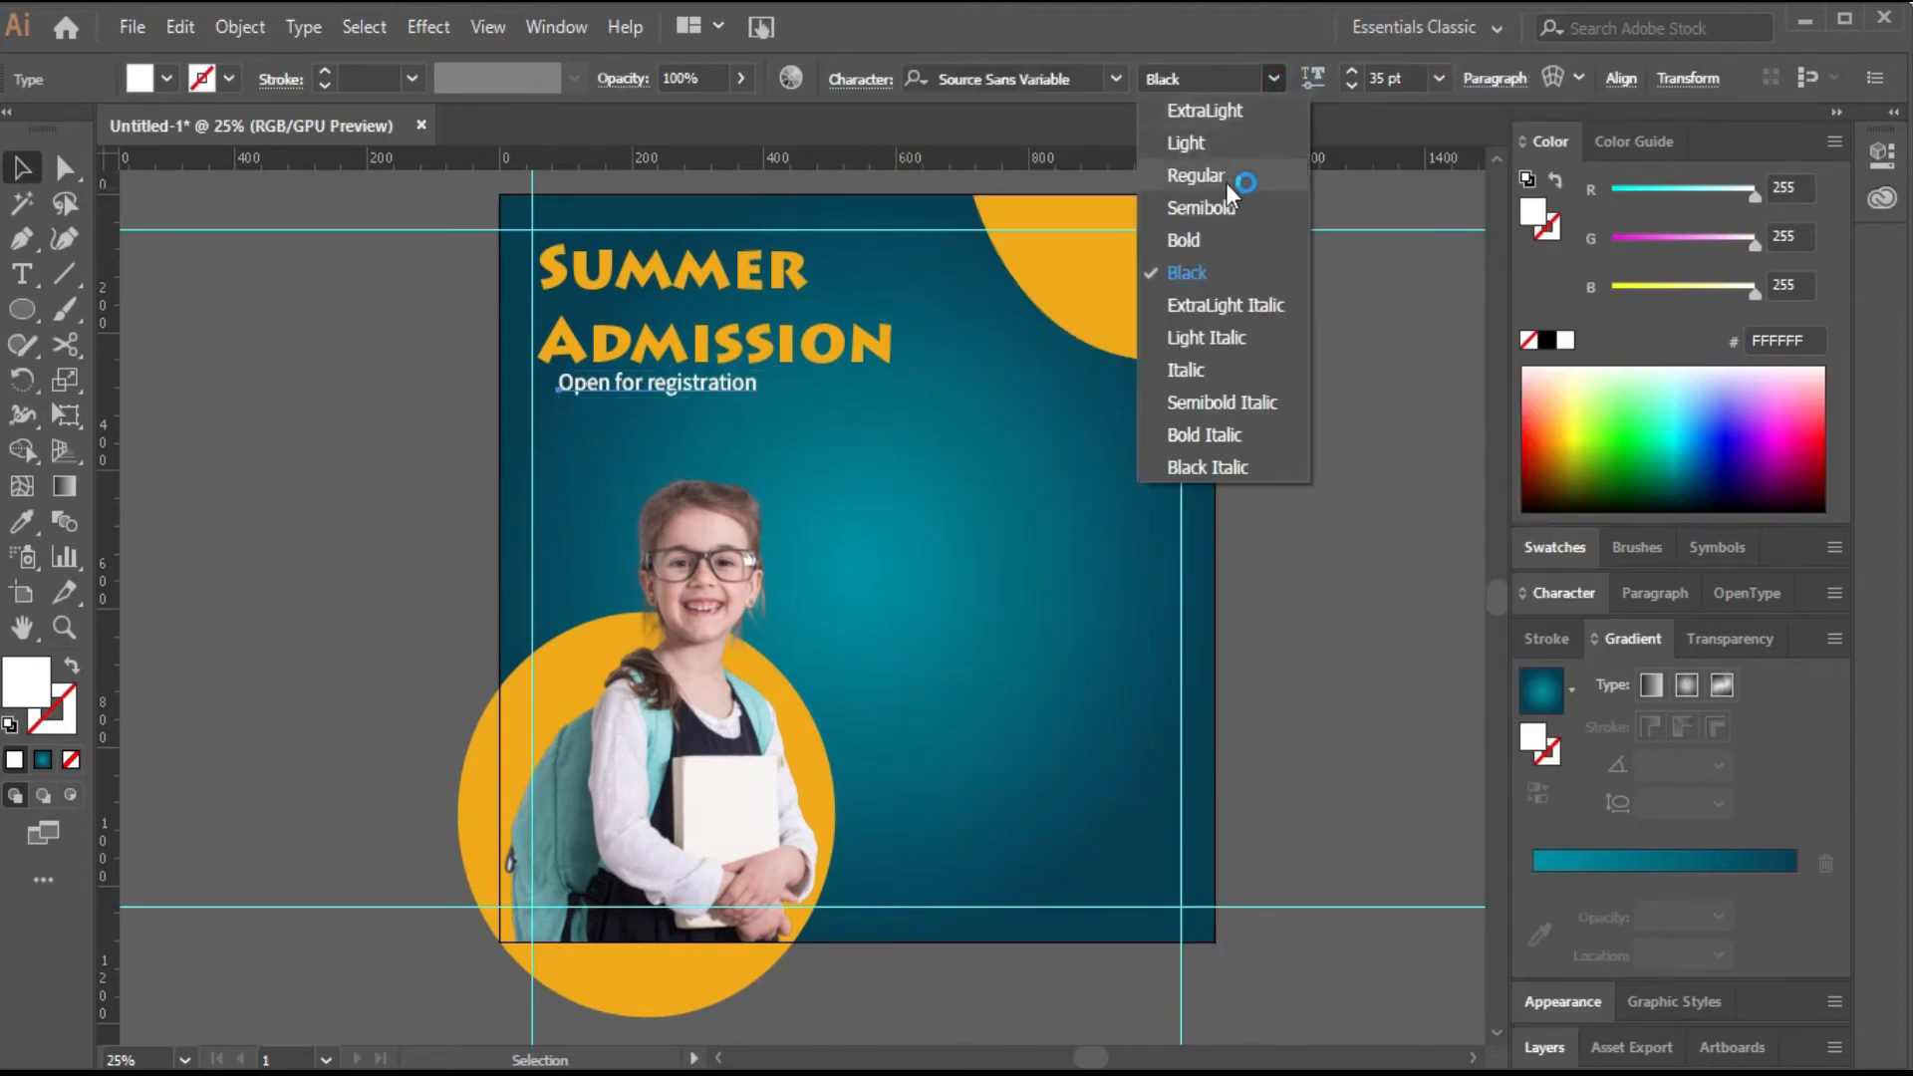
left_click(1224, 177)
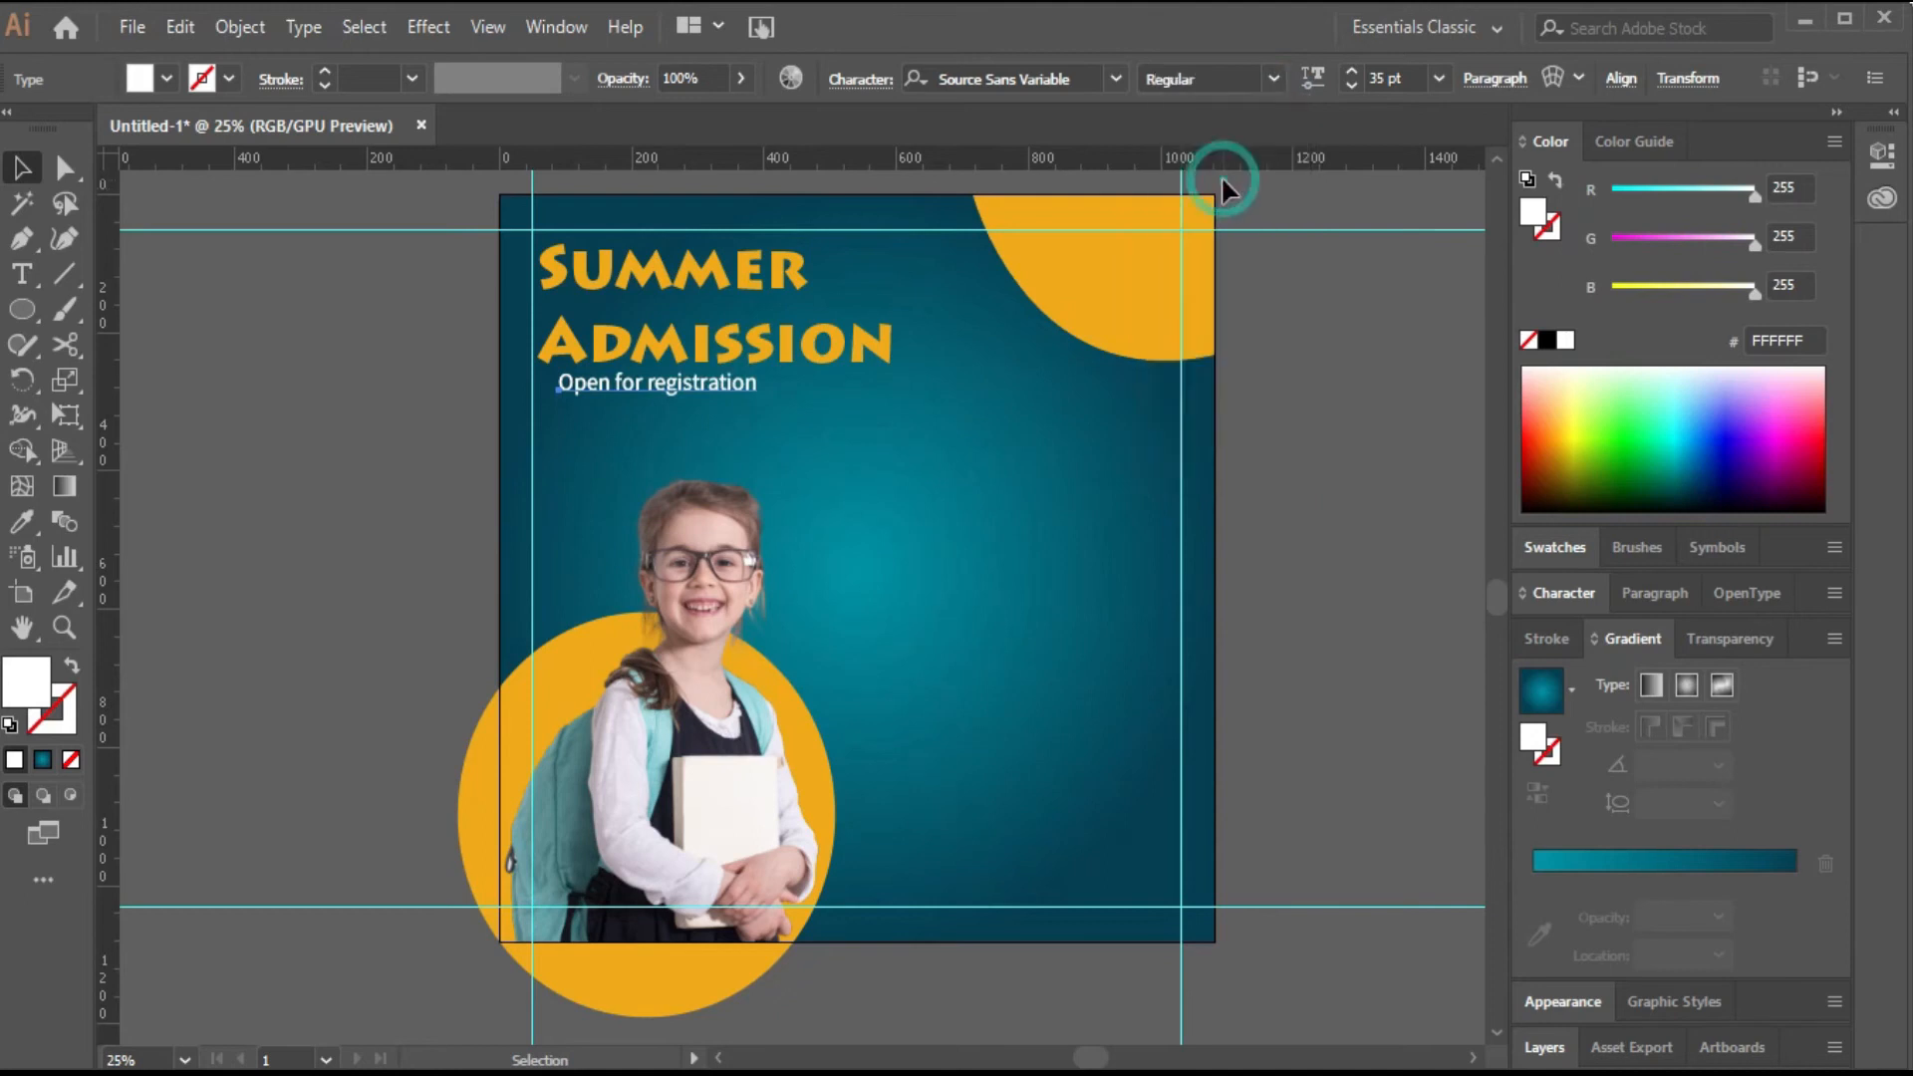
Set the subtitle's tracking to 50 in the Character panel.
left_click(1563, 594)
left_click(1762, 894)
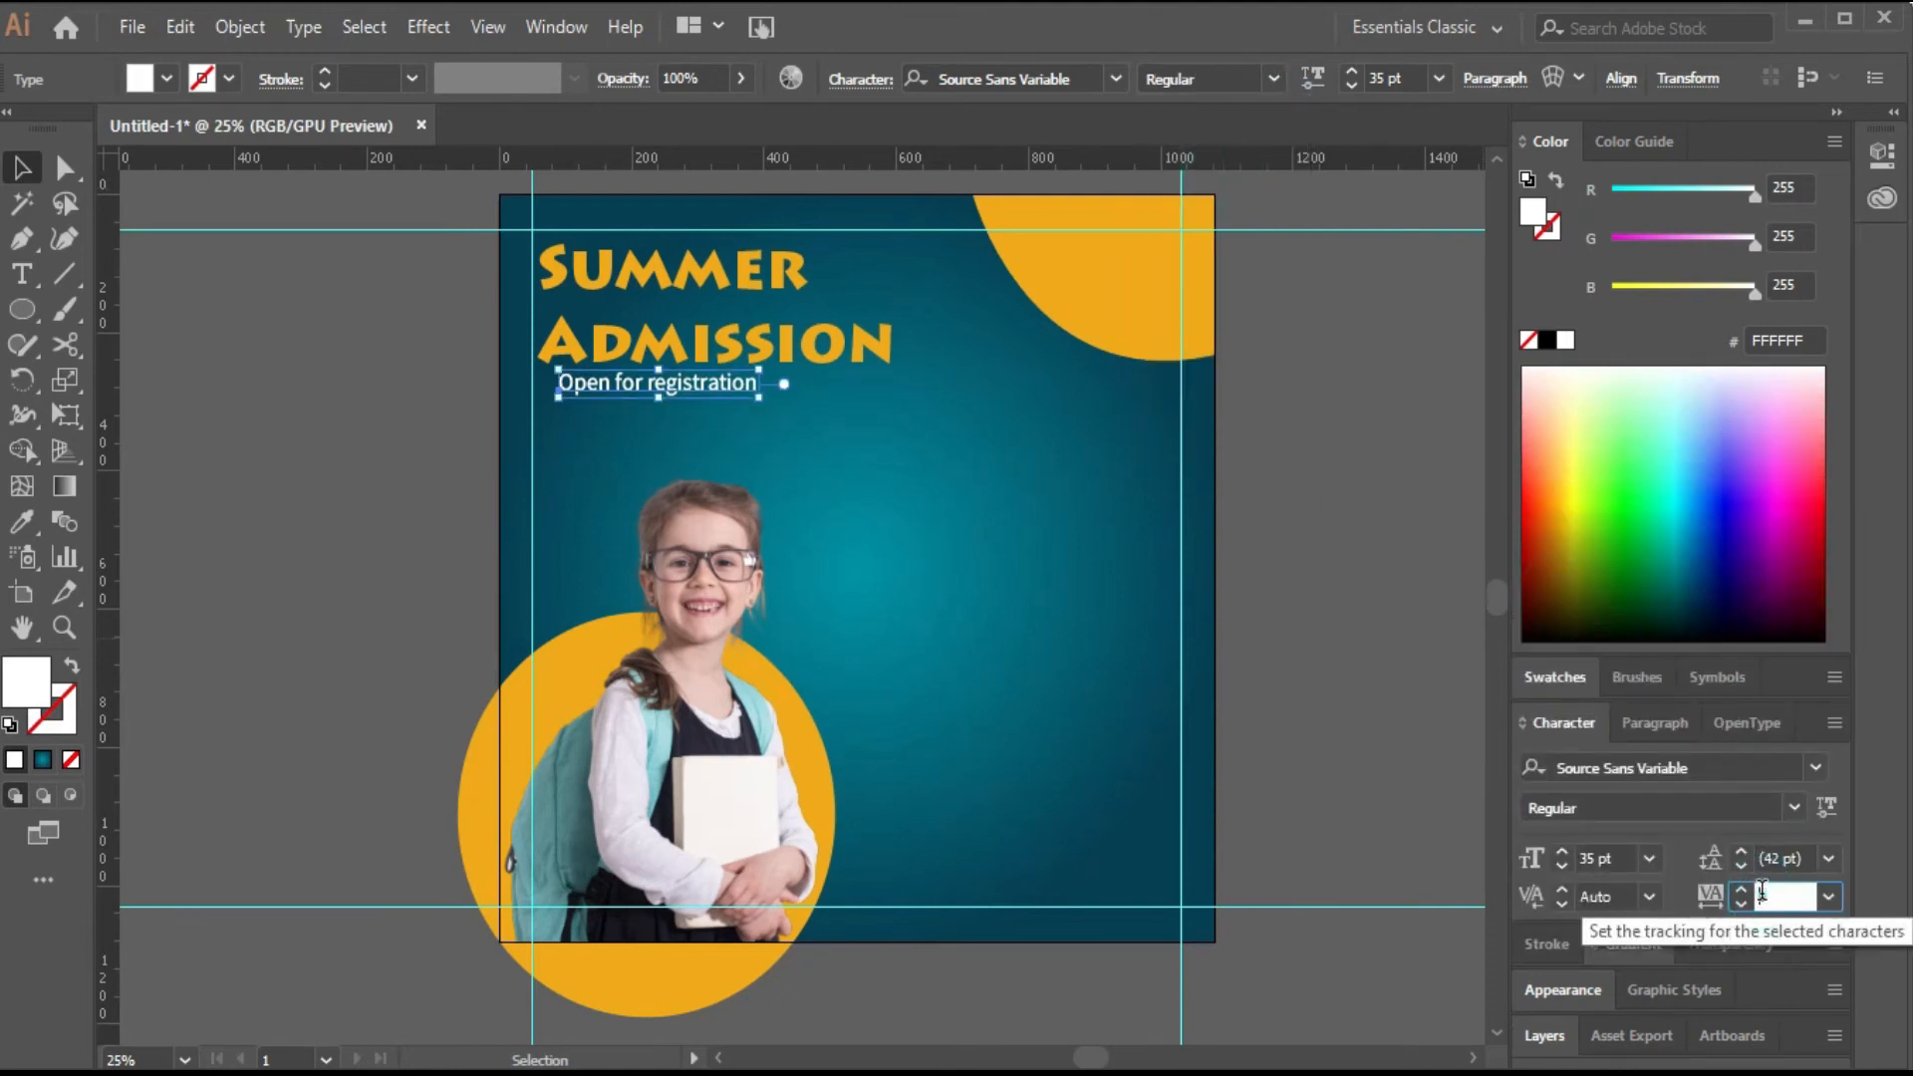
type("50")
key("Return")
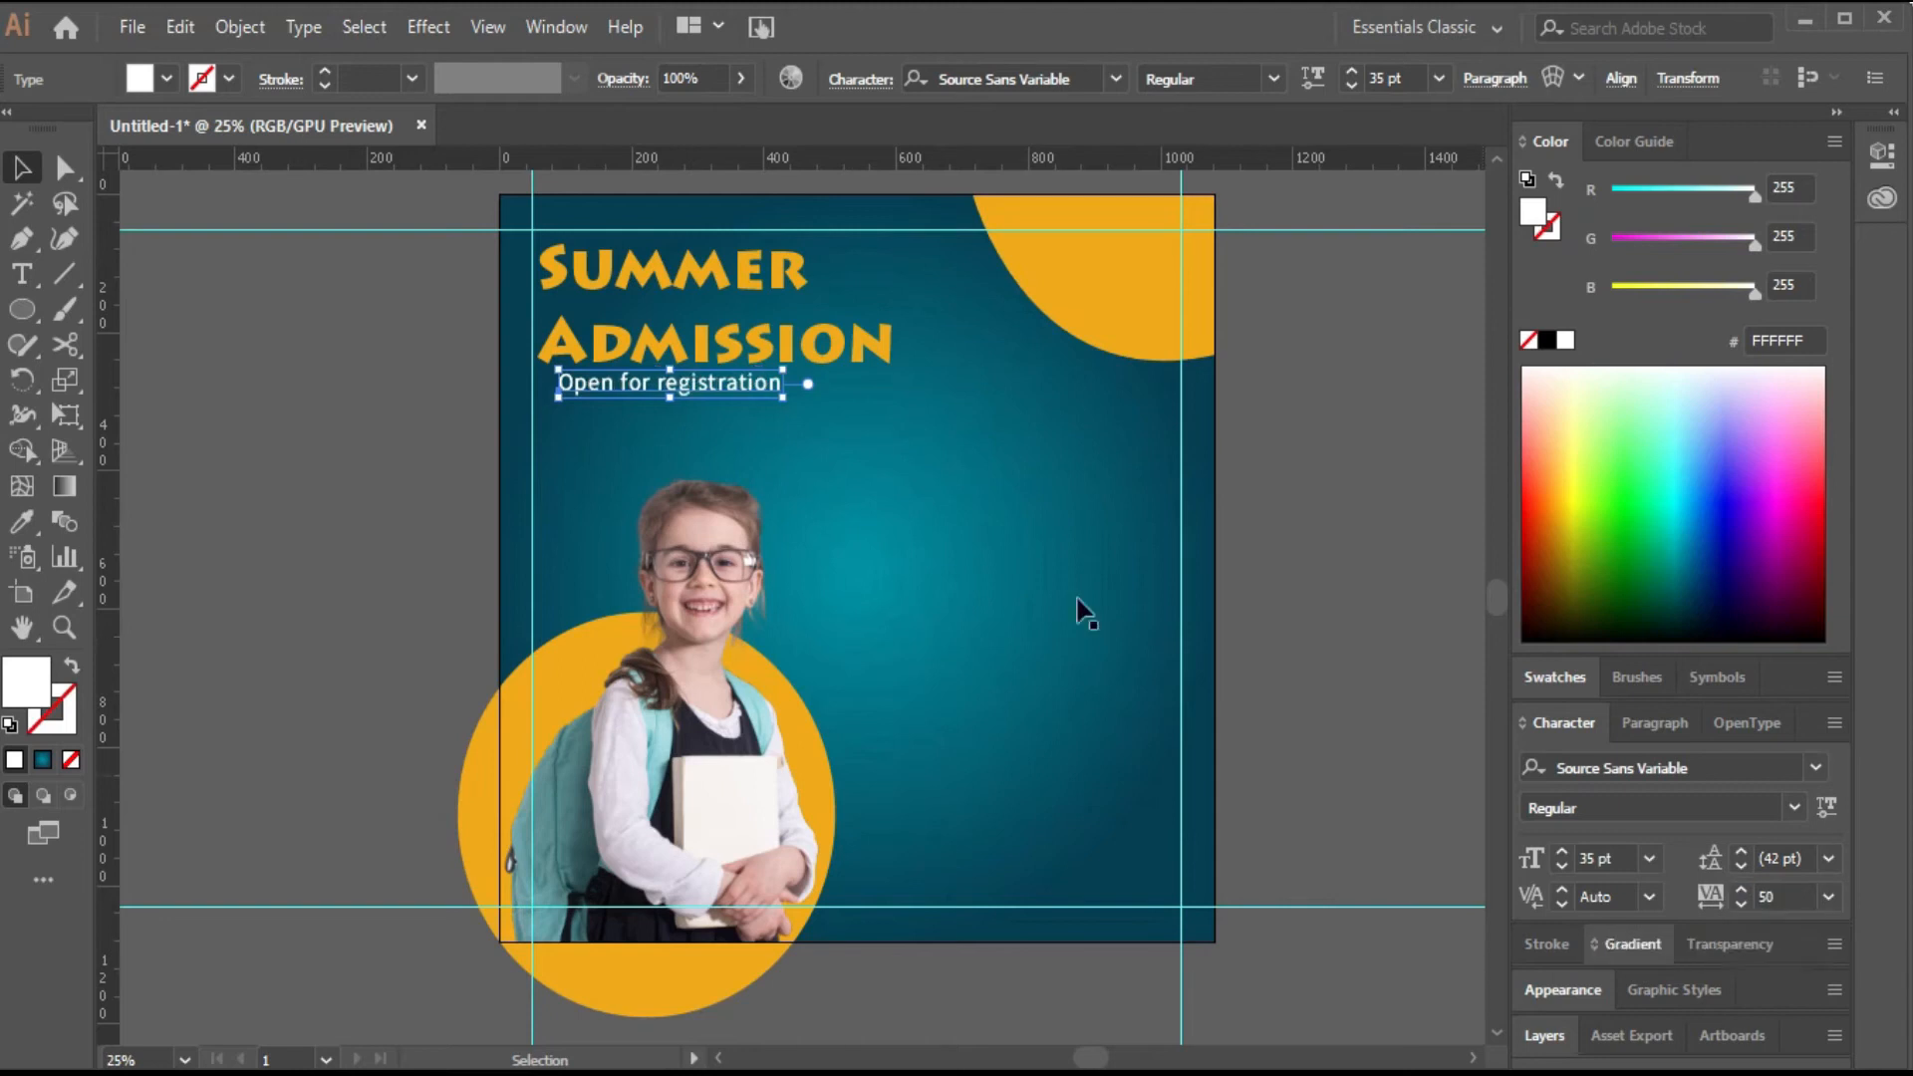
Enlarge the subtitle to 43 pt and nudge it slightly lower below the title.
left_click(1348, 69)
left_click(1348, 69)
left_click(1347, 69)
left_click(1347, 69)
left_click(1348, 69)
left_click(1347, 68)
left_click(1347, 69)
left_click(1348, 69)
key("Down")
key("Down")
key("Down")
key("Down")
key("Down")
key("Down")
key("Down")
key("Down")
key("Down")
key("Down")
key("Down")
key("Down")
key("Down")
key("Down")
key("Down")
key("Down")
key("Down")
key("Down")
key("Down")
key("Down")
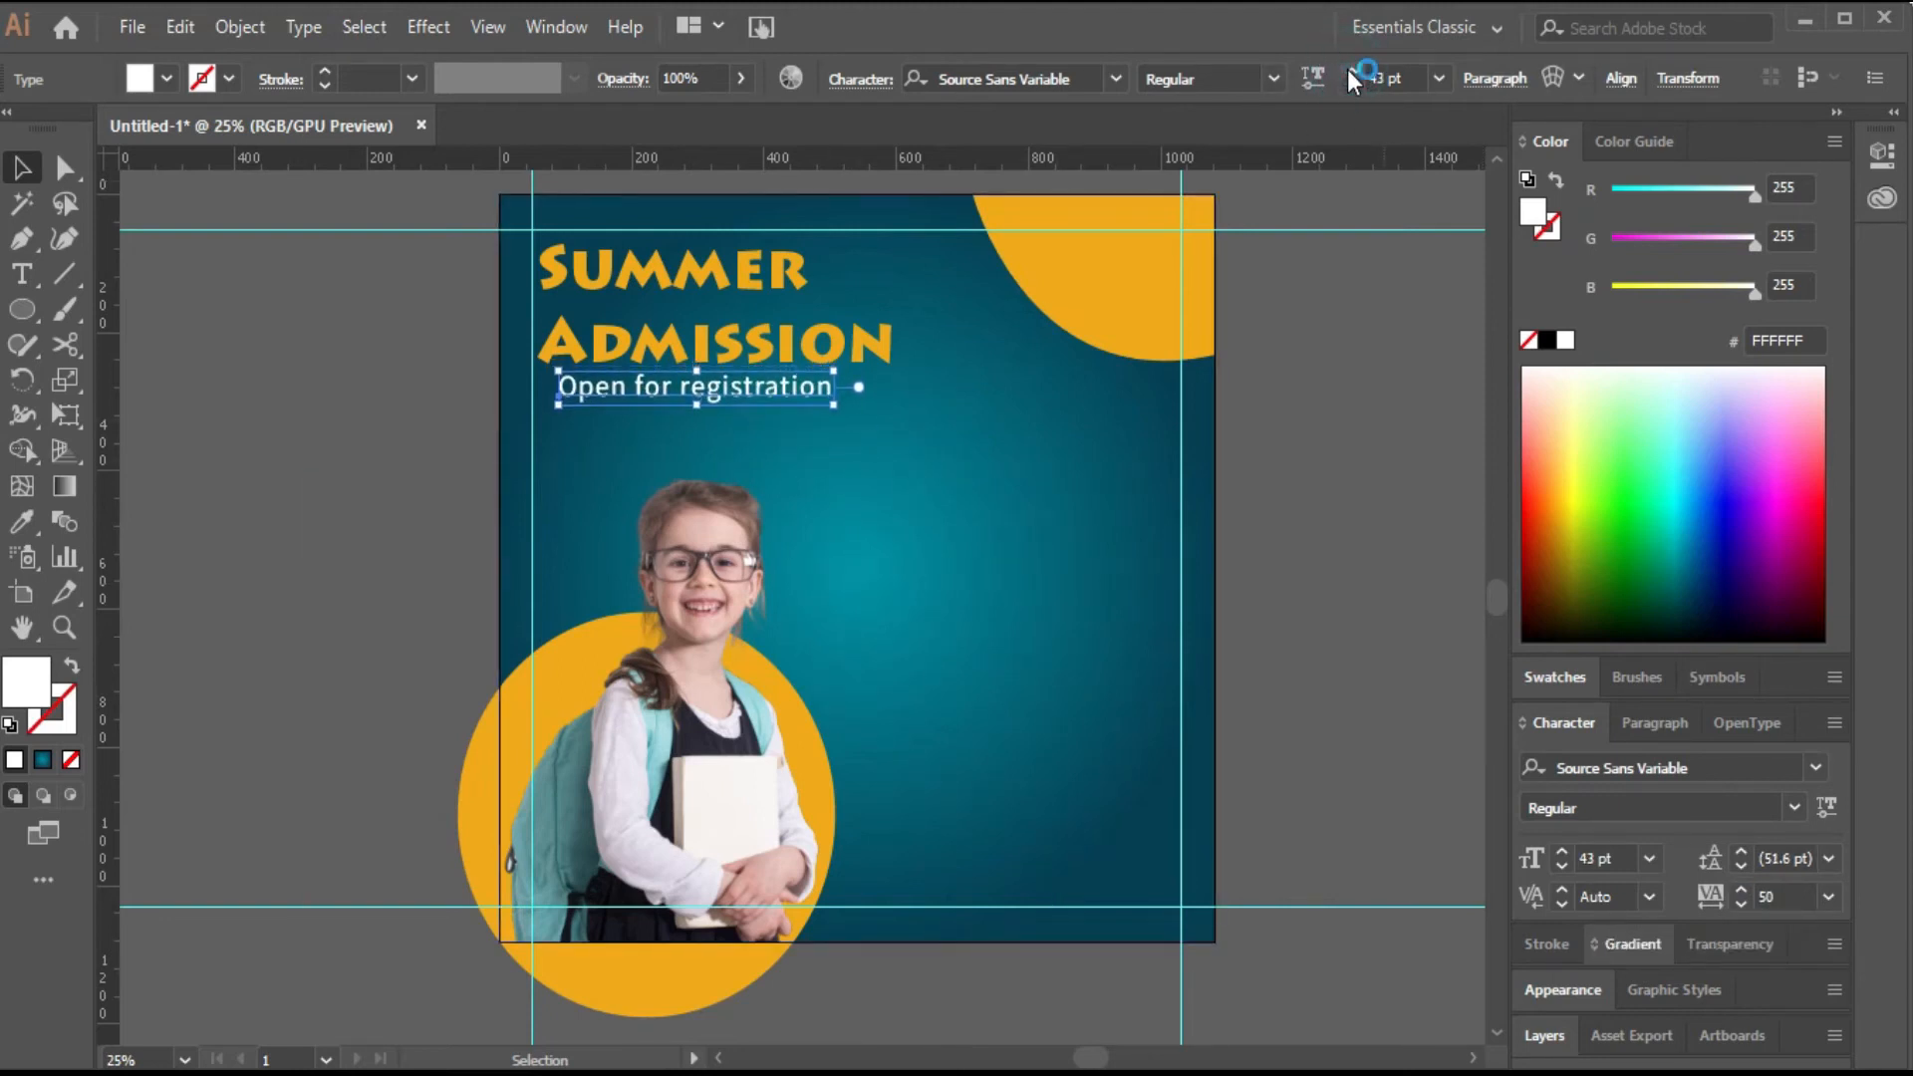
key("Down")
key("Down")
key("Down")
key("Down")
key("Down")
key("Down")
key("Down")
key("Down")
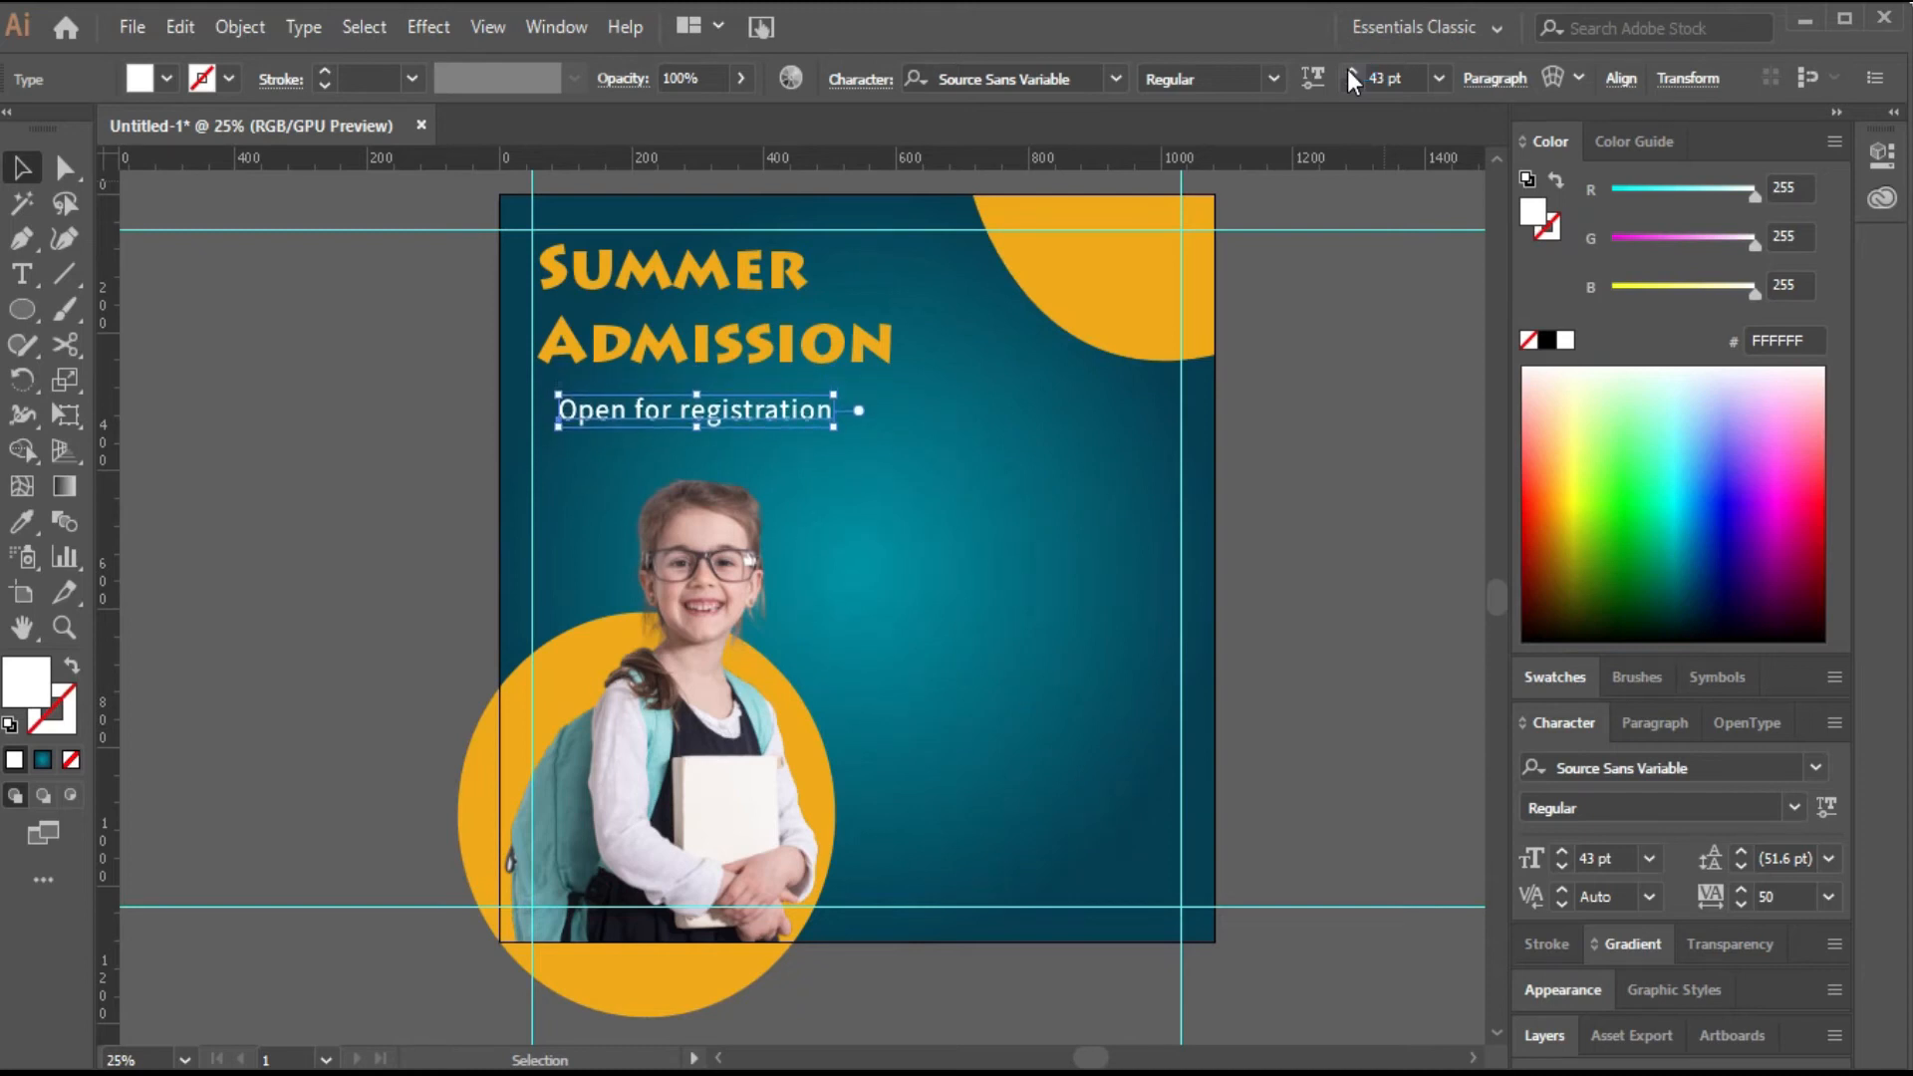
left_click(1306, 436)
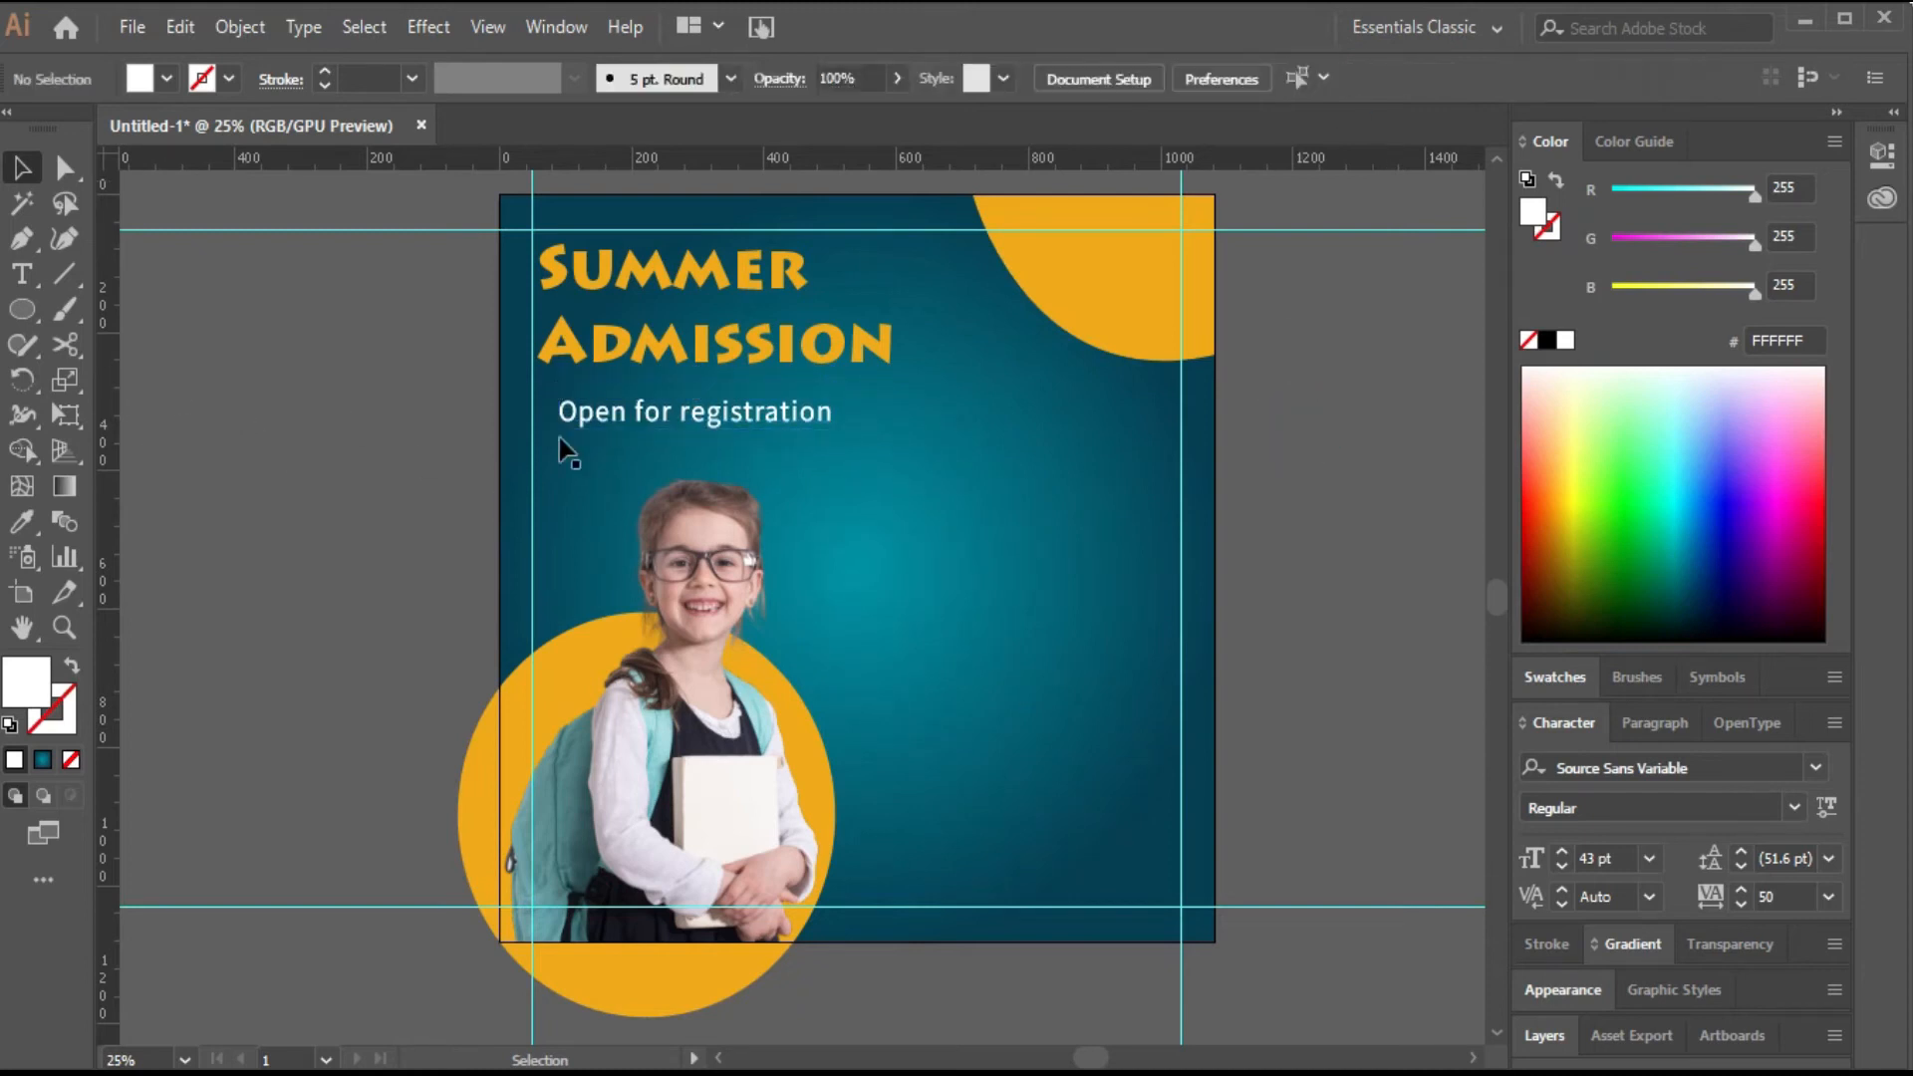
left_click(638, 419)
left_click_drag(758, 419, 1057, 524)
double_click(1053, 513)
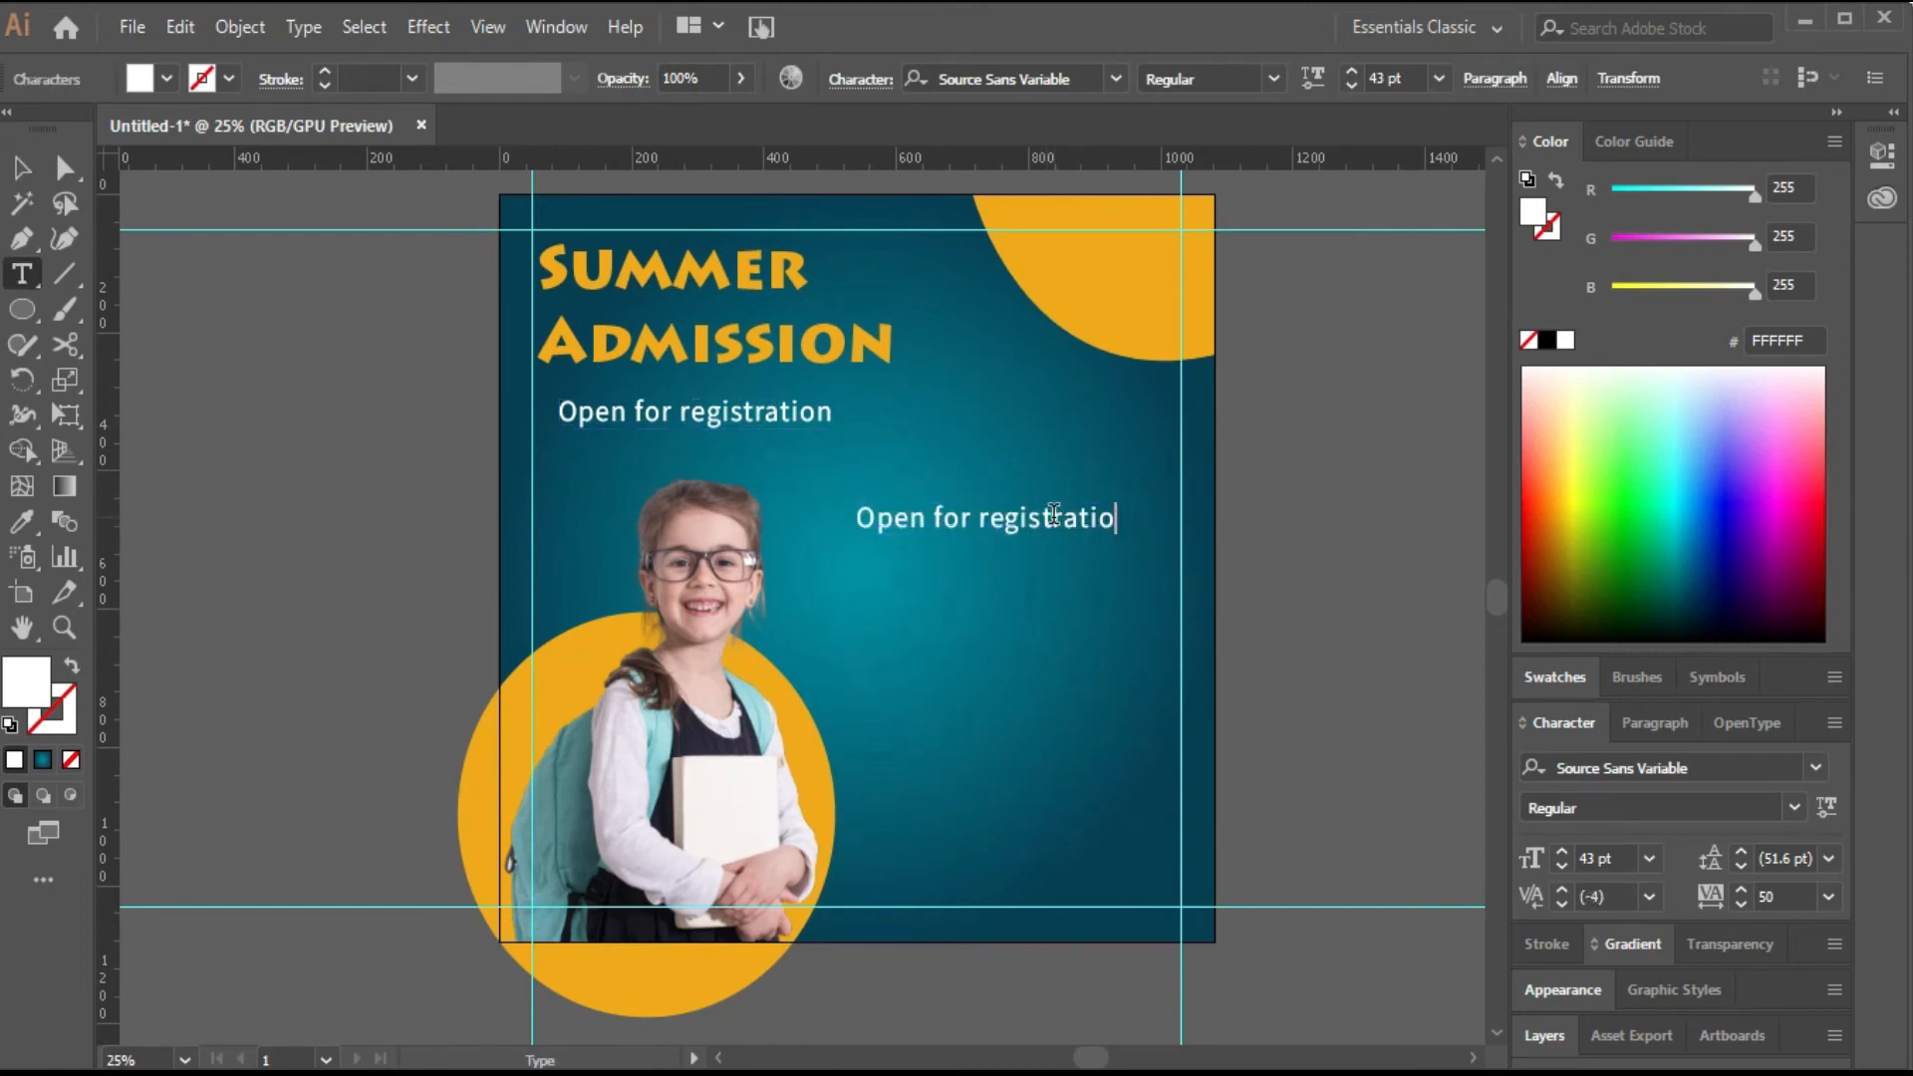
key("BackSpace")
key("BackSpace")
key("BackSpace")
key("BackSpace")
key("BackSpace")
key("BackSpace")
key("BackSpace")
key("BackSpace")
key("BackSpace")
key("BackSpace")
key("BackSpace")
key("BackSpace")
key("BackSpace")
key("BackSpace")
key("BackSpace")
key("BackSpace")
key("BackSpace")
key("BackSpace")
key("BackSpace")
key("BackSpace")
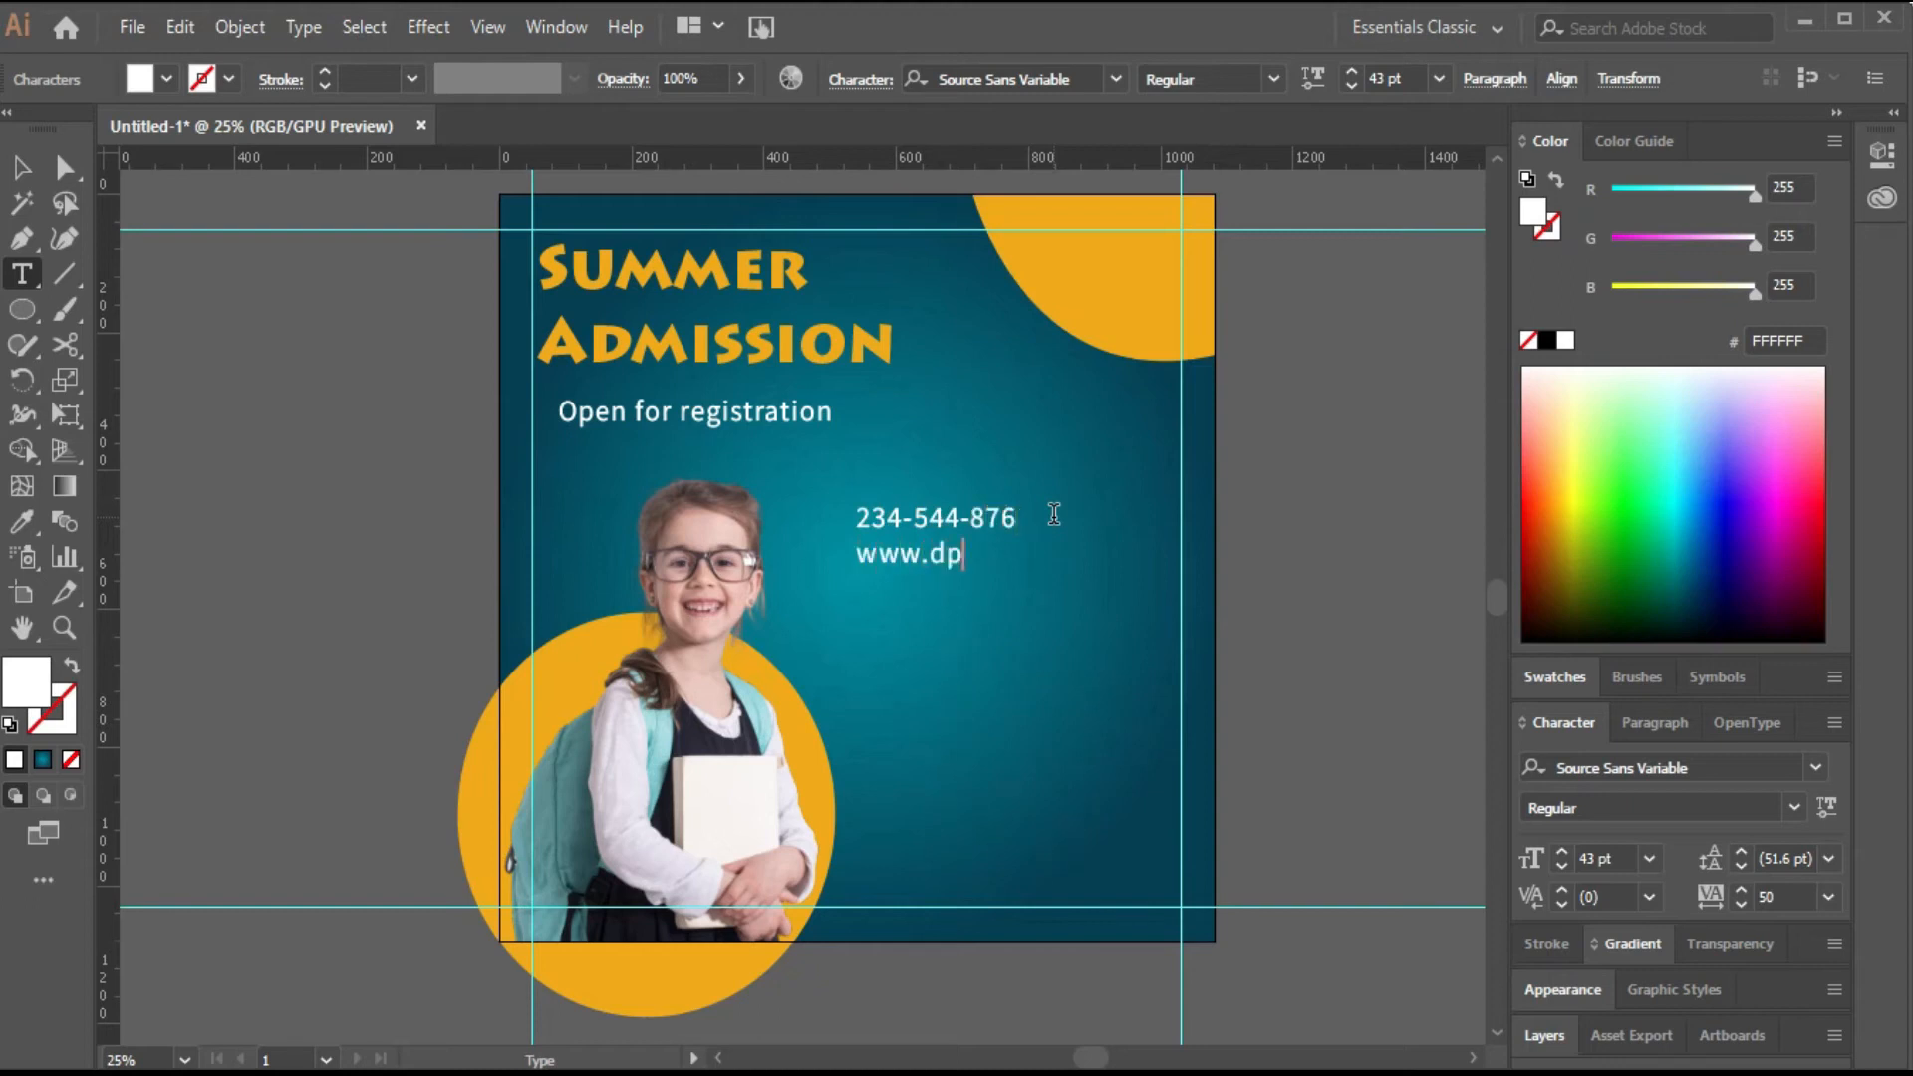
key("Escape")
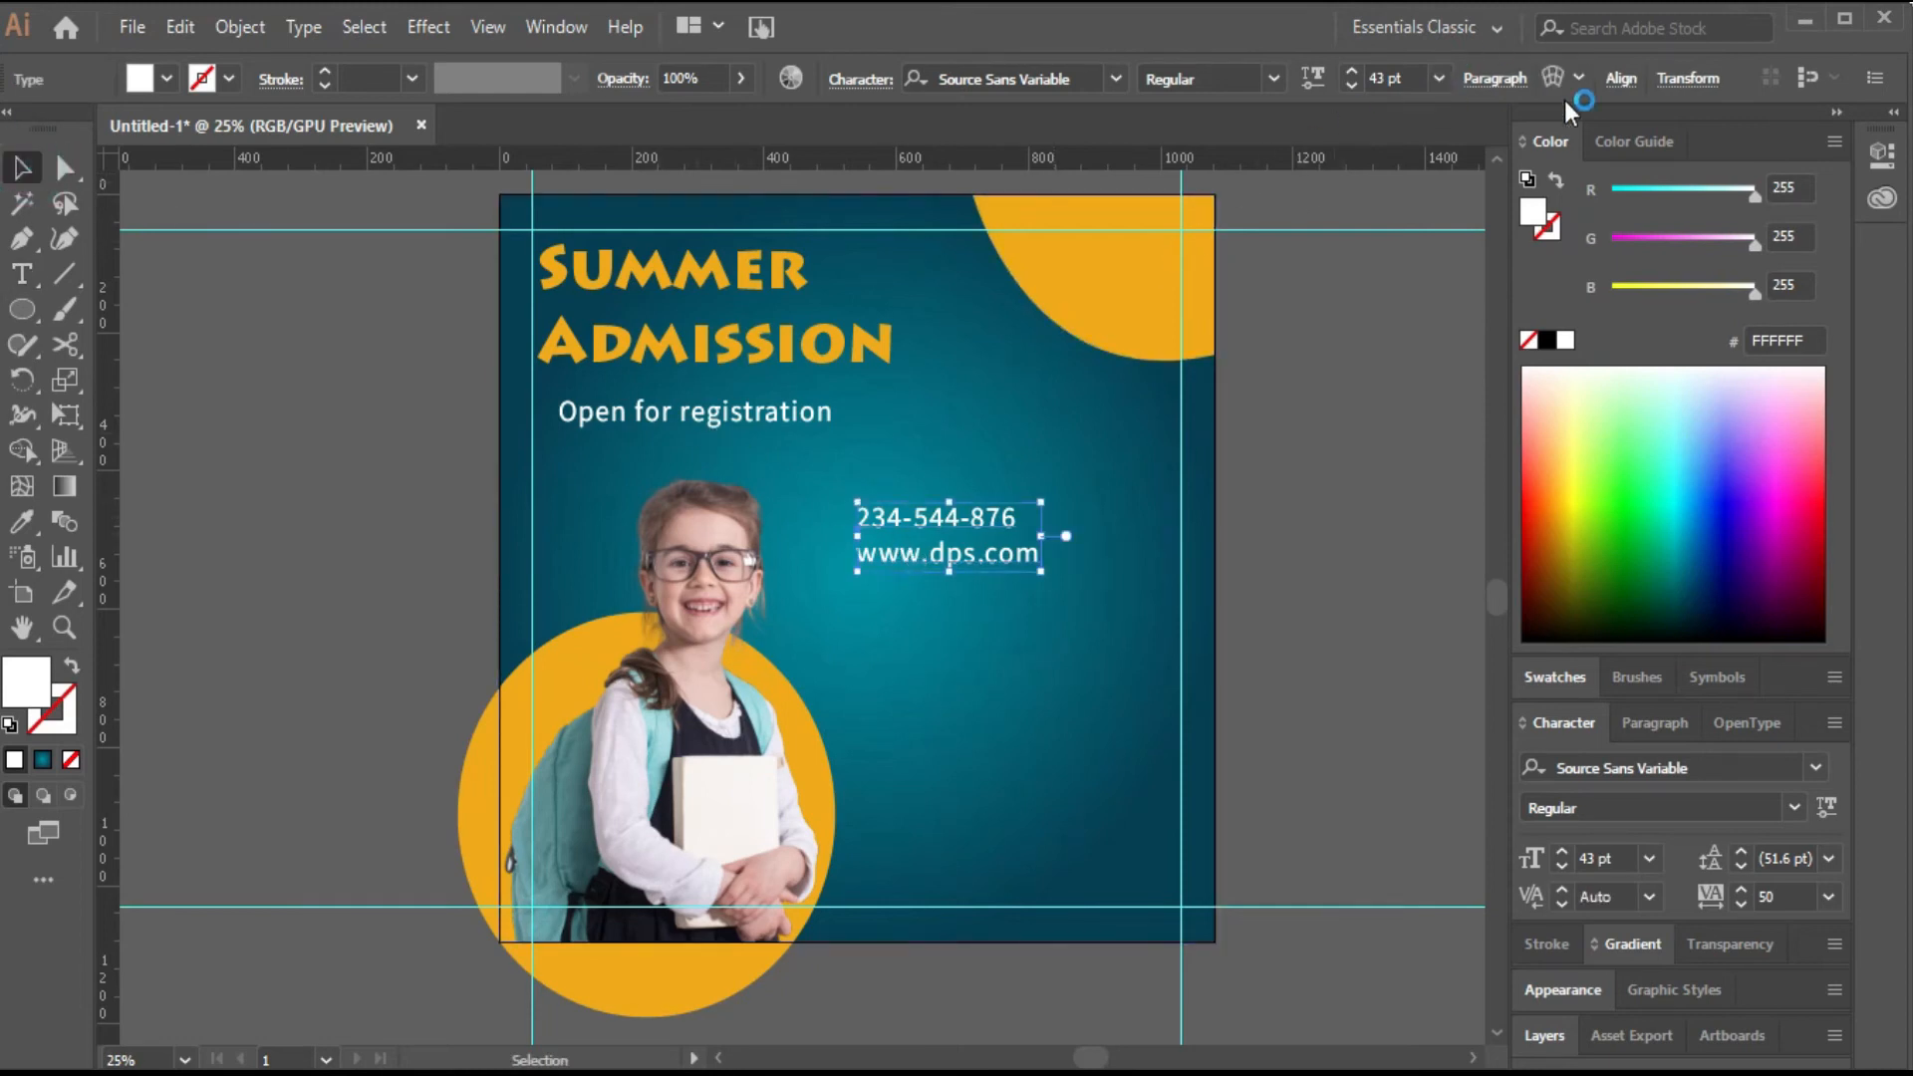
Right-align the contact text and move it to the poster's lower right corner.
left_click(1623, 80)
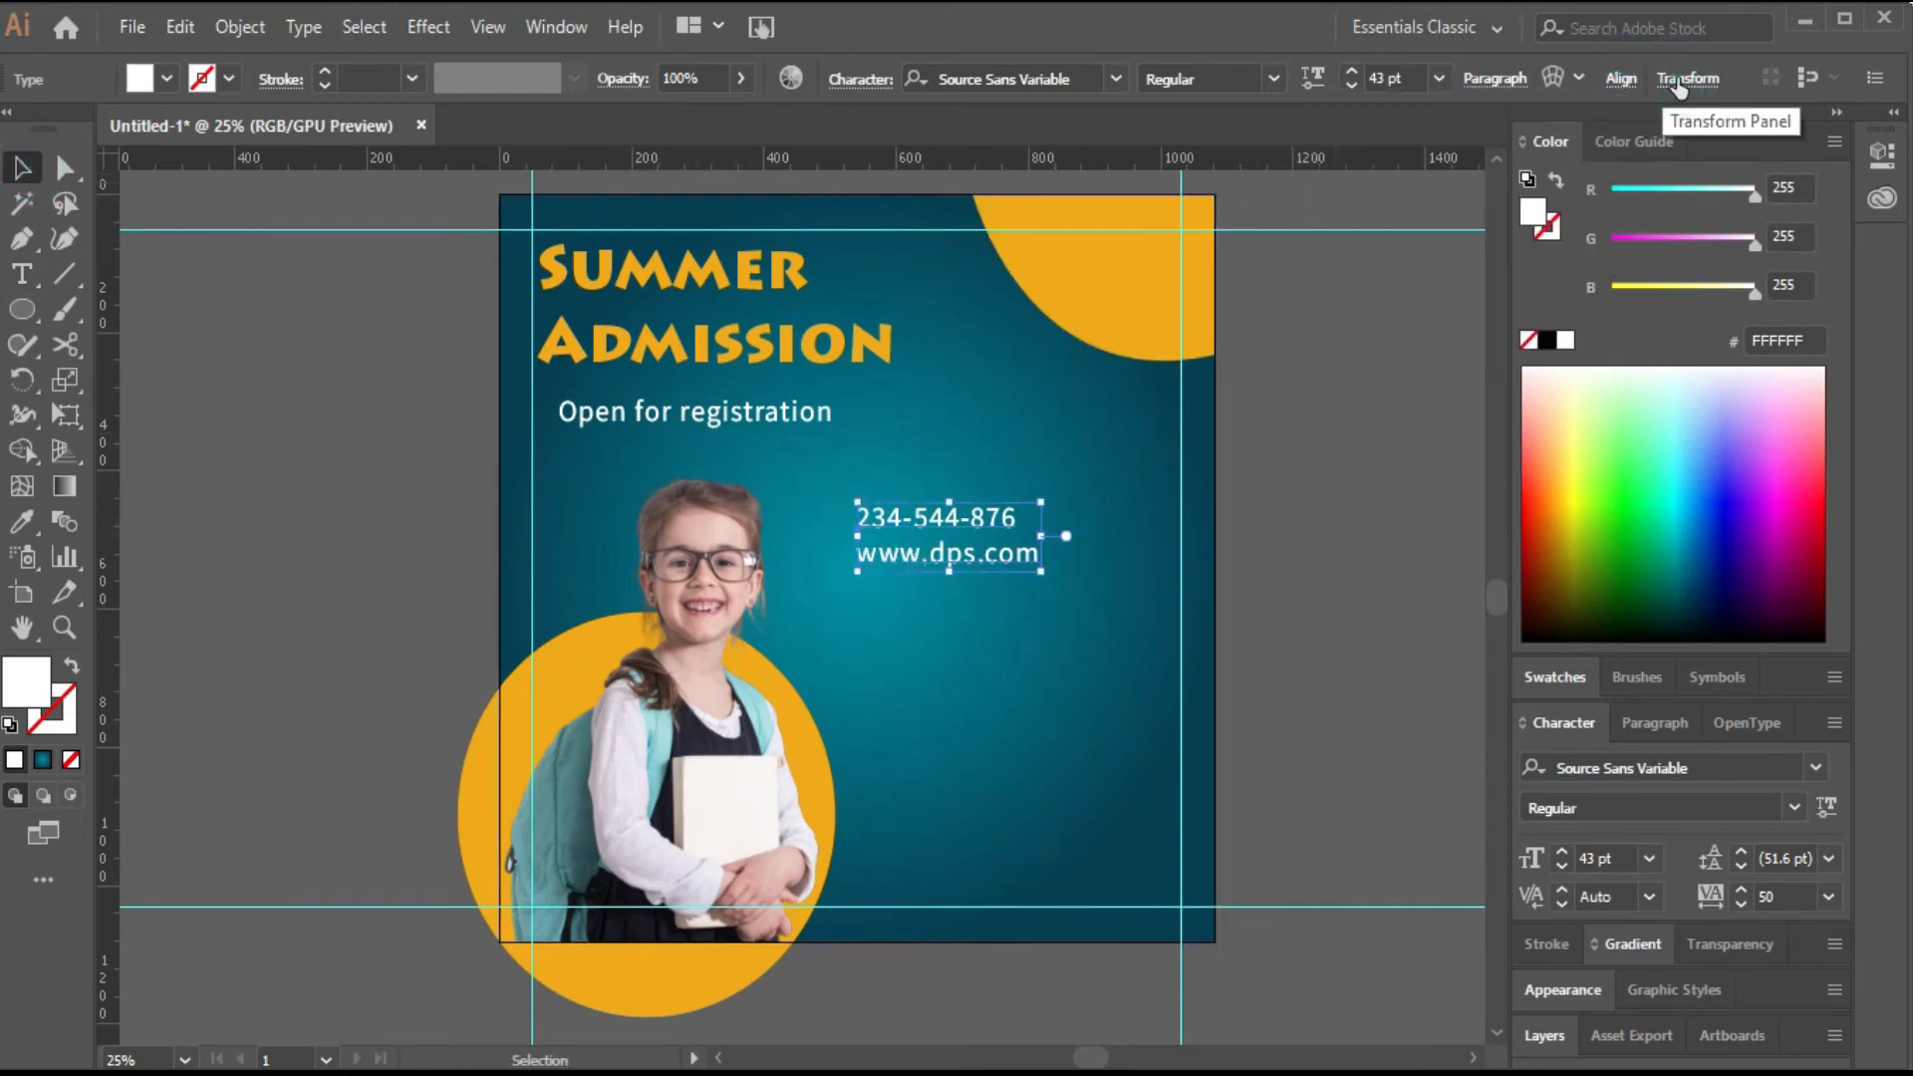
left_click(1511, 82)
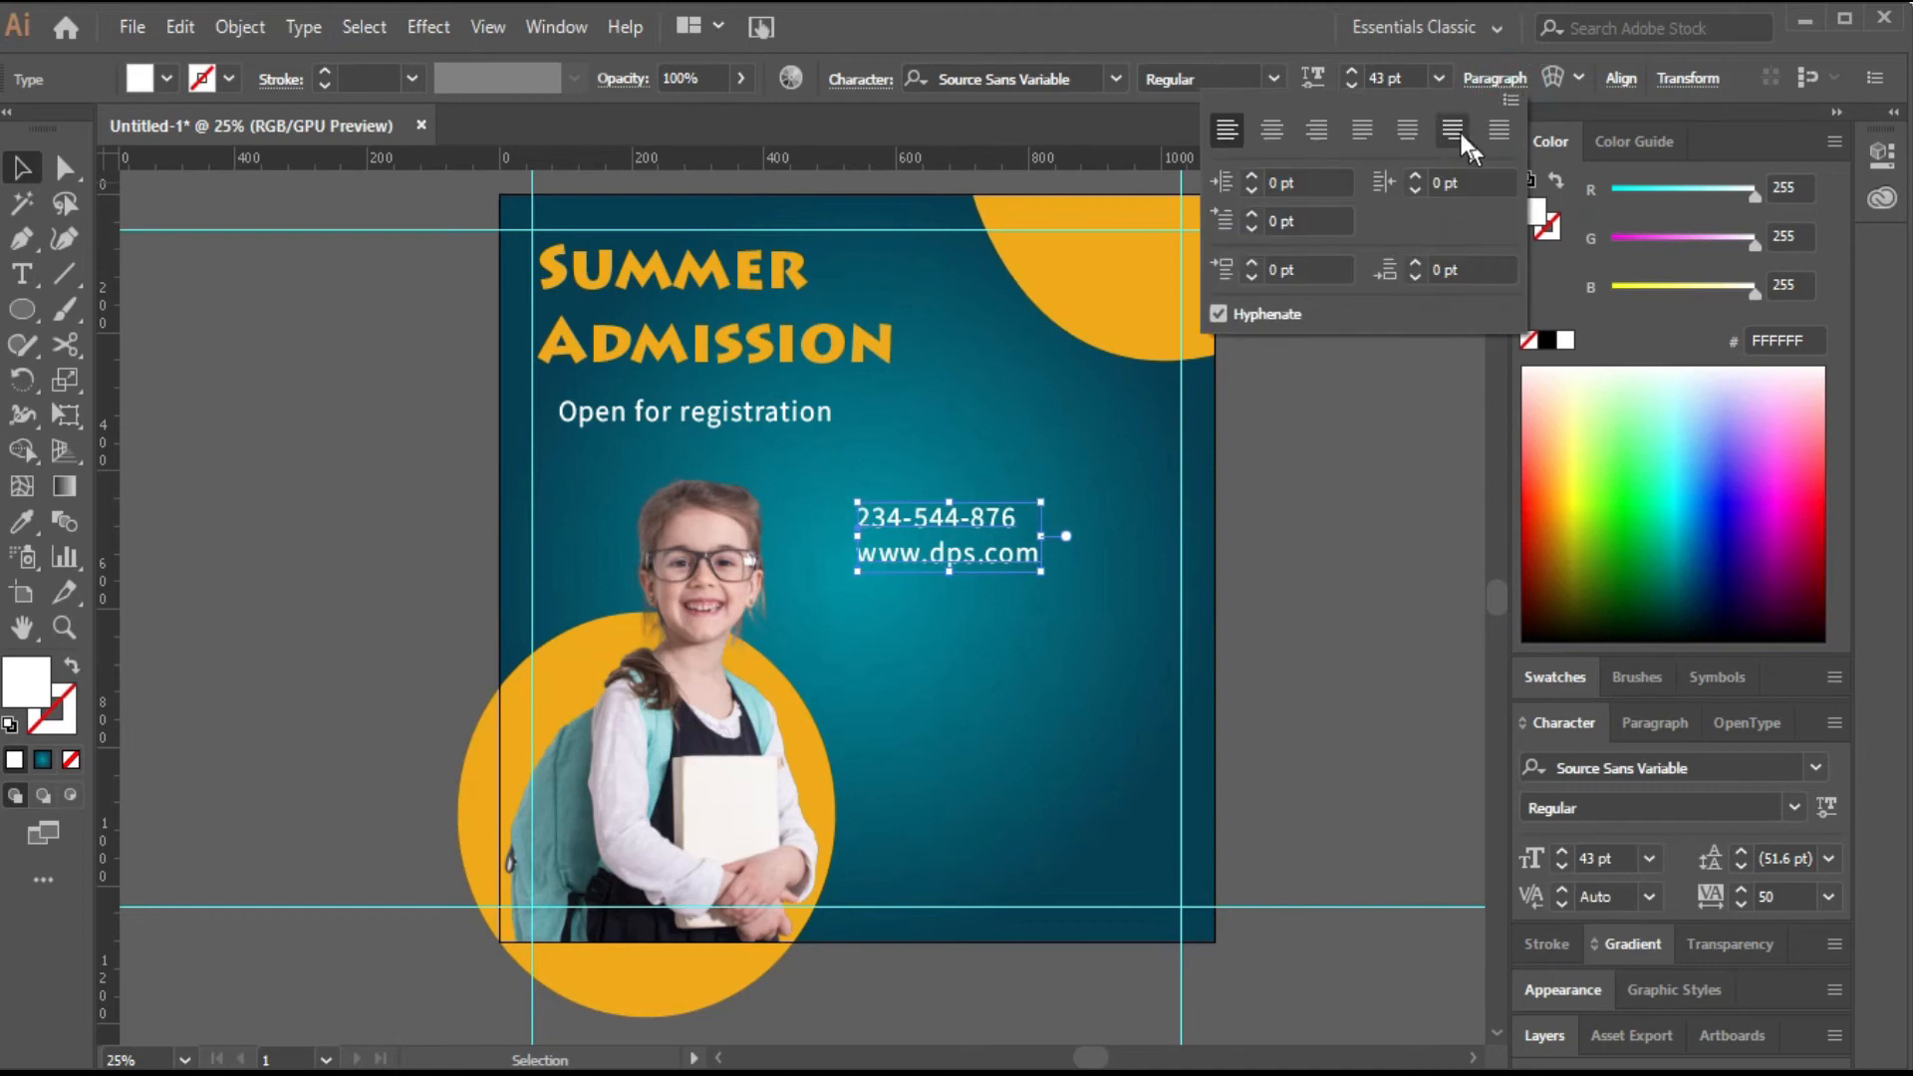
left_click(1314, 132)
left_click(835, 523)
left_click_drag(817, 528, 1058, 833)
Duplicate the subtitle to the right of the girl and change its text to Enroll Now.
left_click(788, 427)
left_click_drag(791, 427, 1049, 564)
triple_click(1043, 547)
key("BackSpace")
type("Enroll Now")
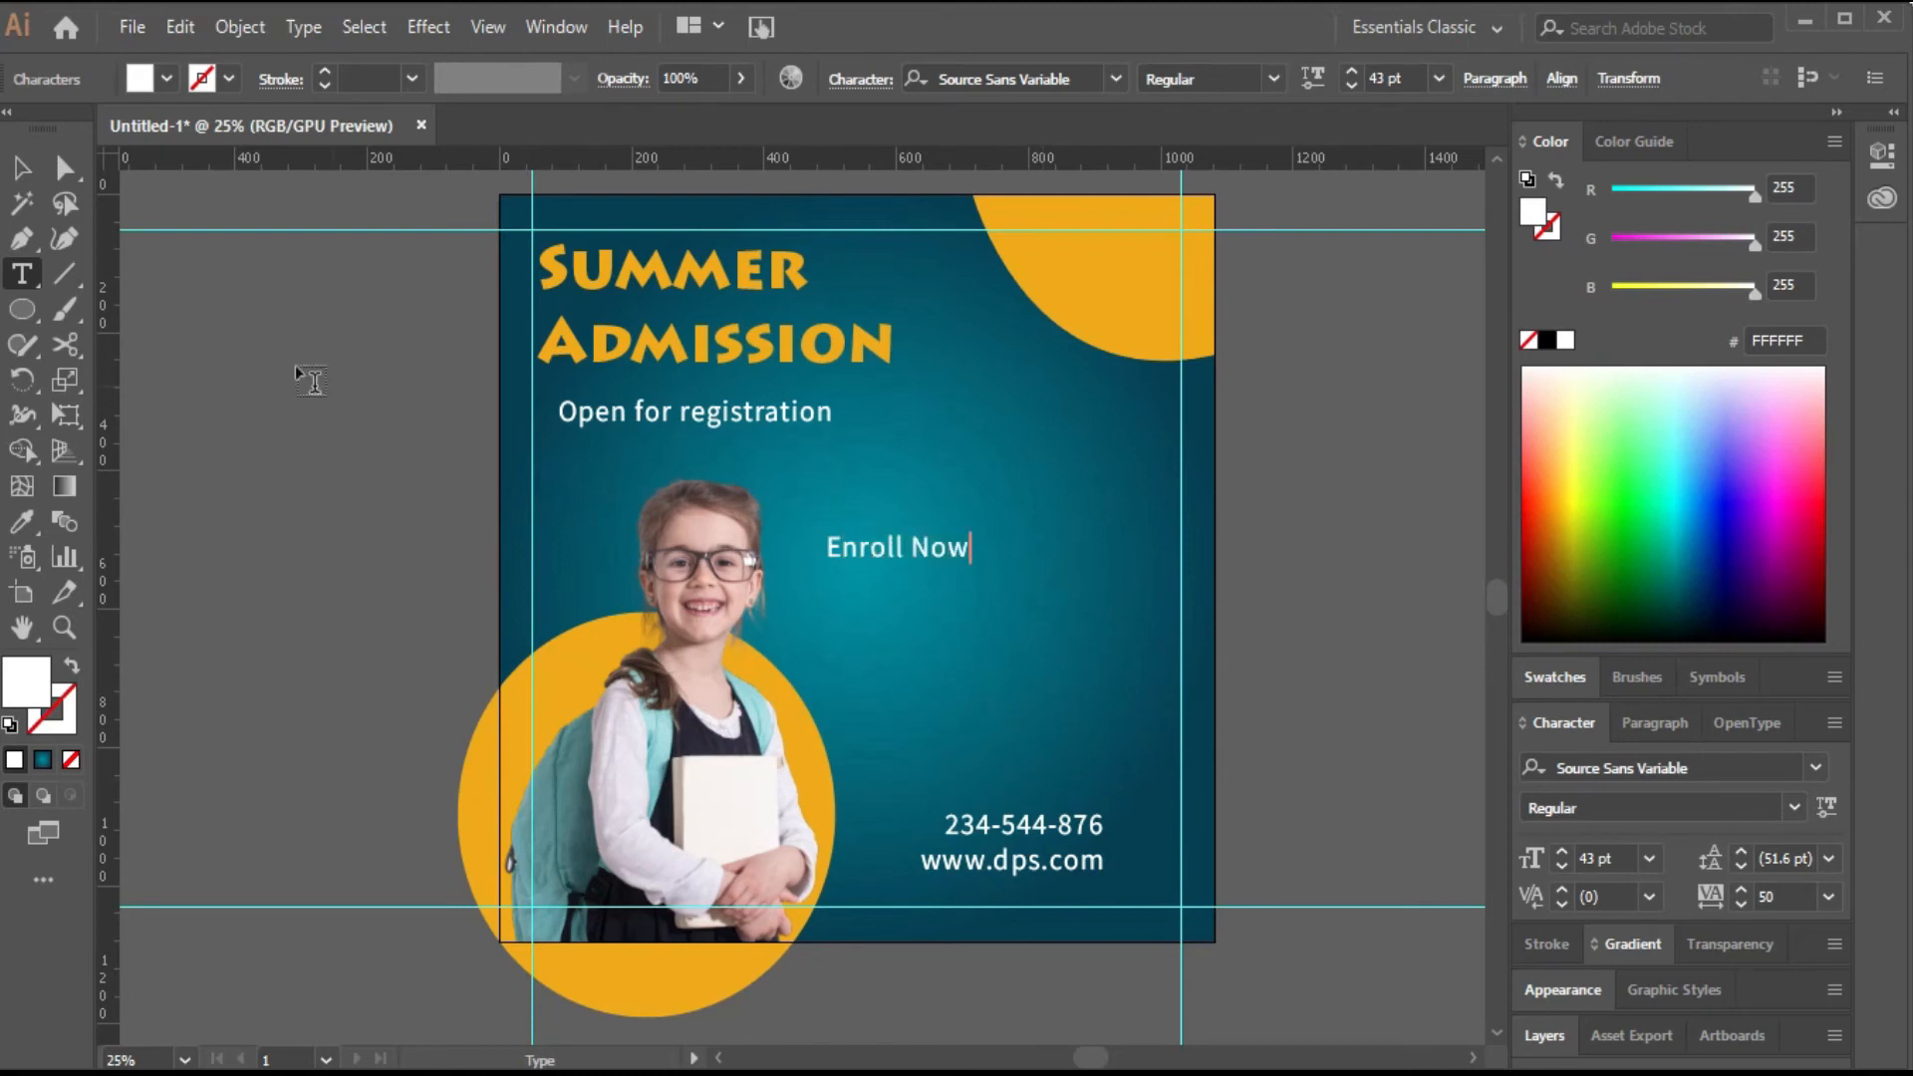
key("Escape")
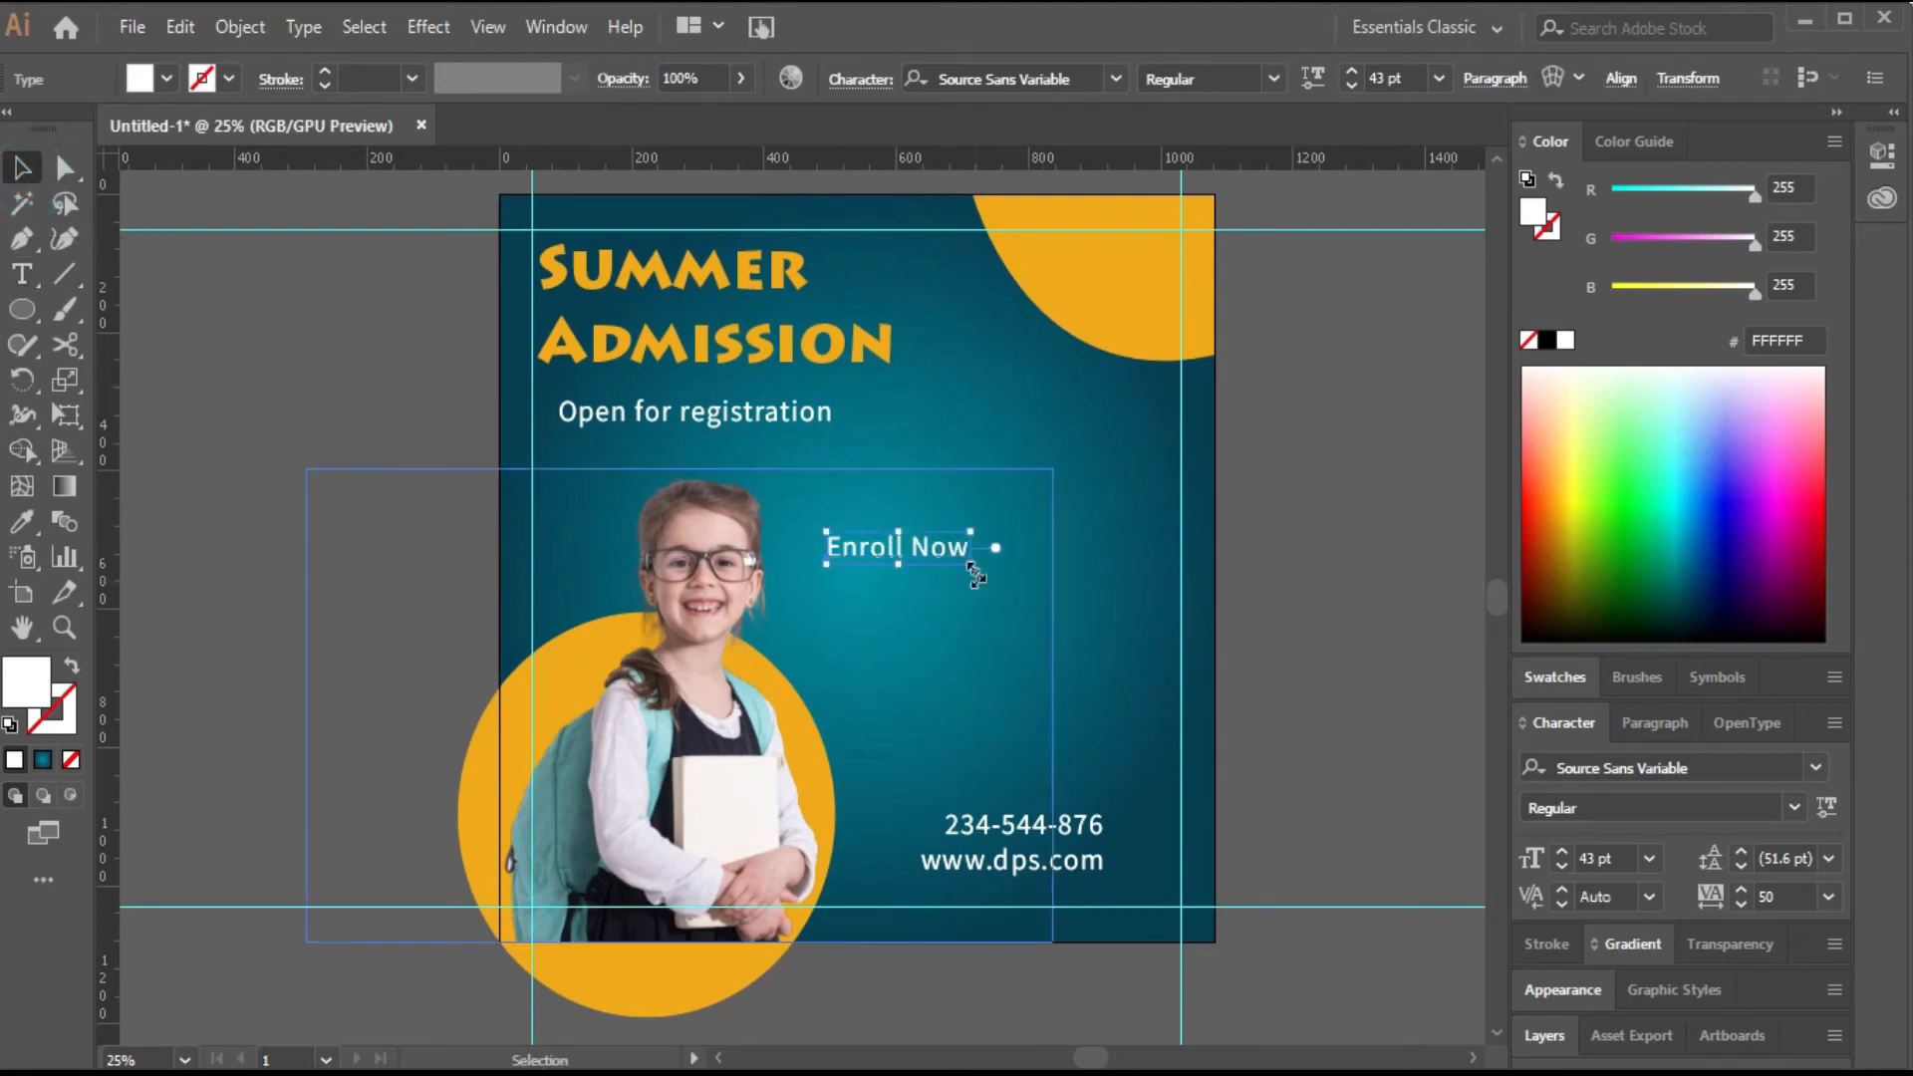
Set Enroll Now to 70 pt Acumin Variable Concept ExtraCondensed Bold with tracking 0.
left_click(1393, 78)
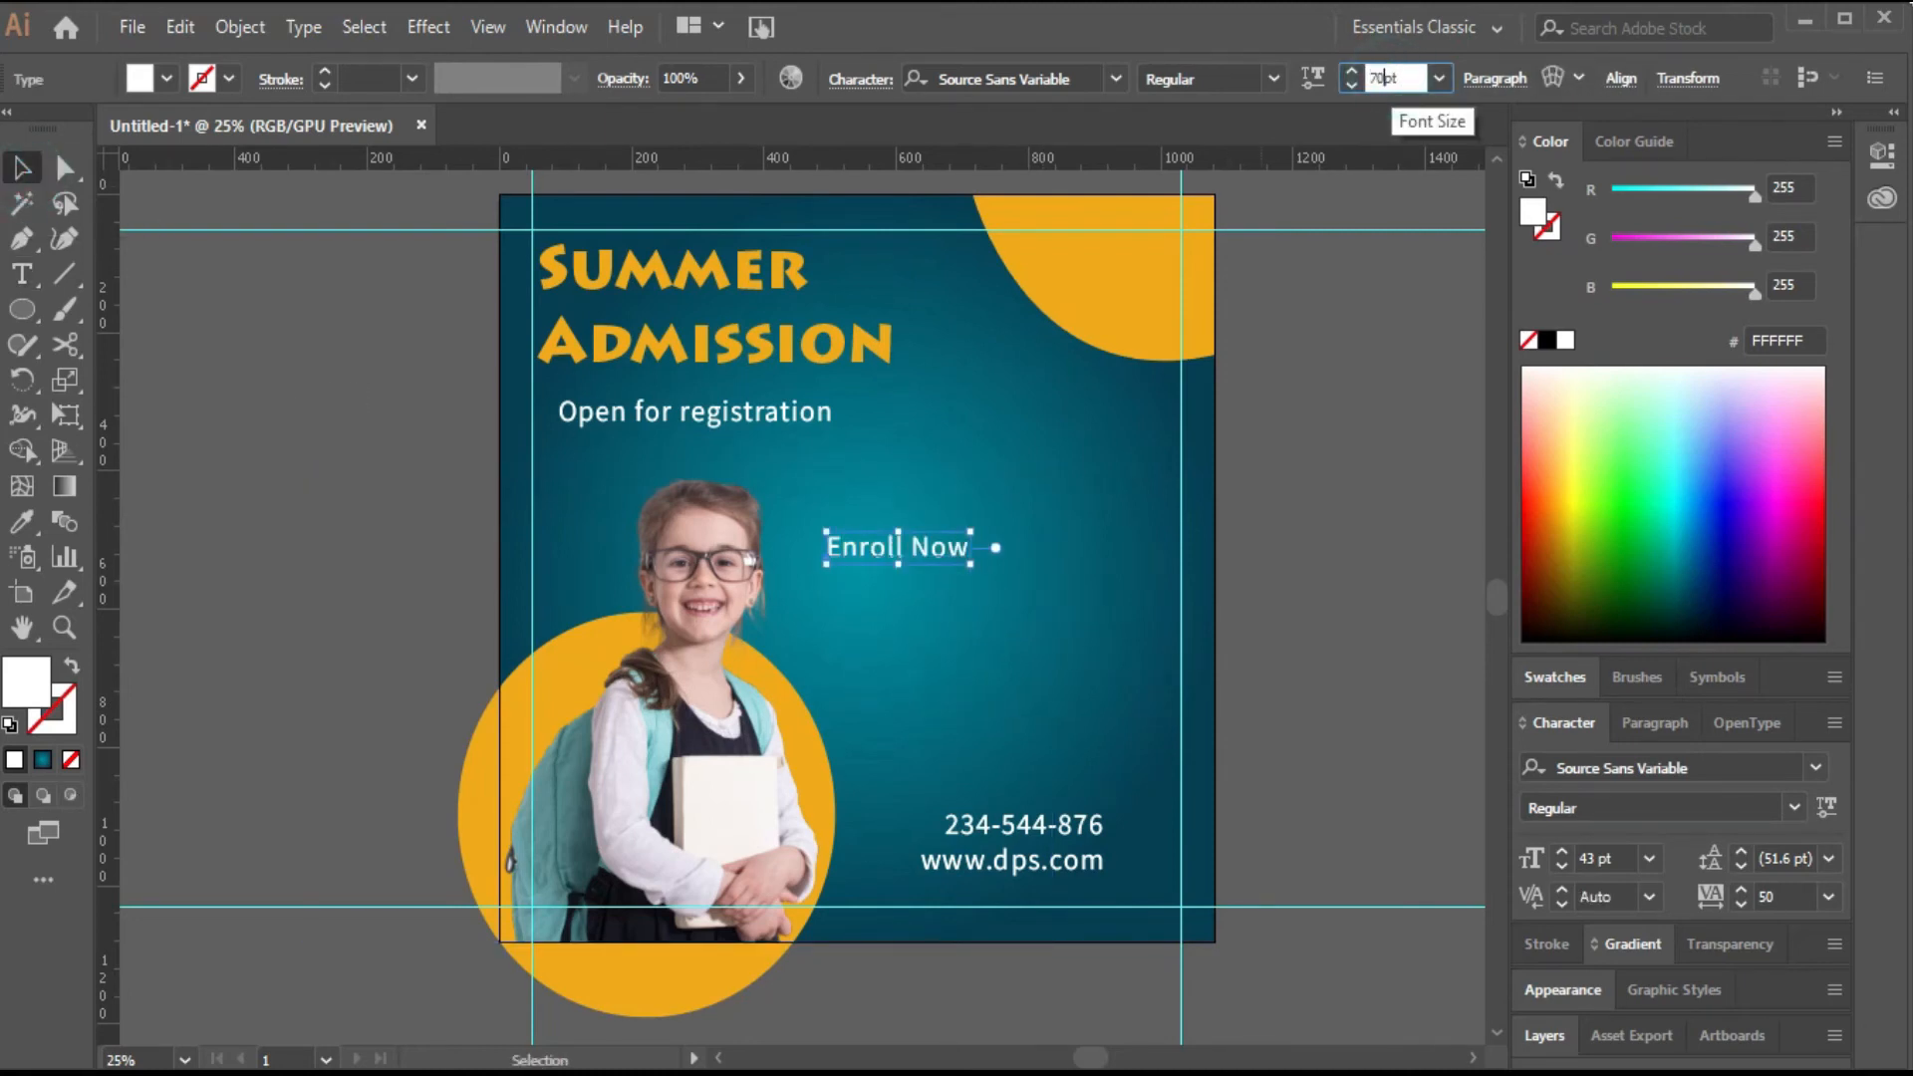
type("70")
key("Return")
left_click(1087, 78)
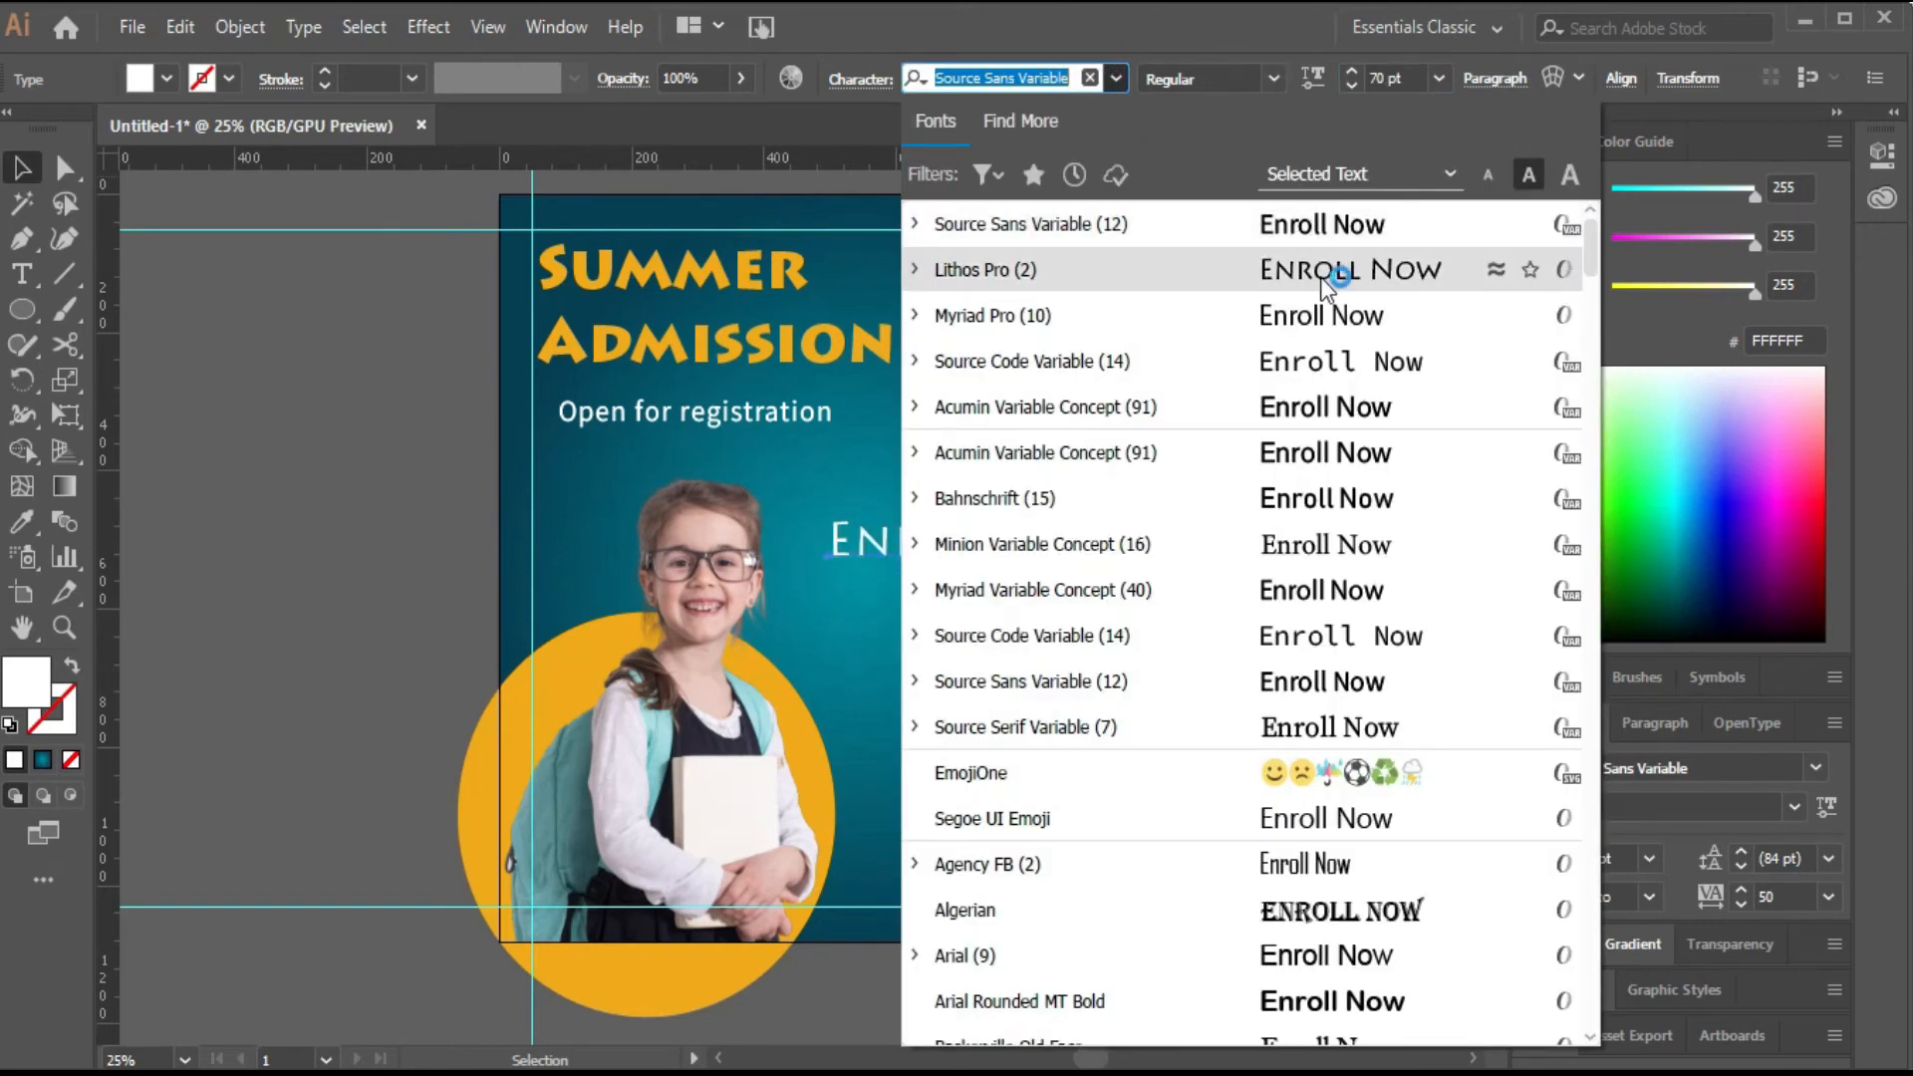
left_click(1345, 454)
left_click(1276, 77)
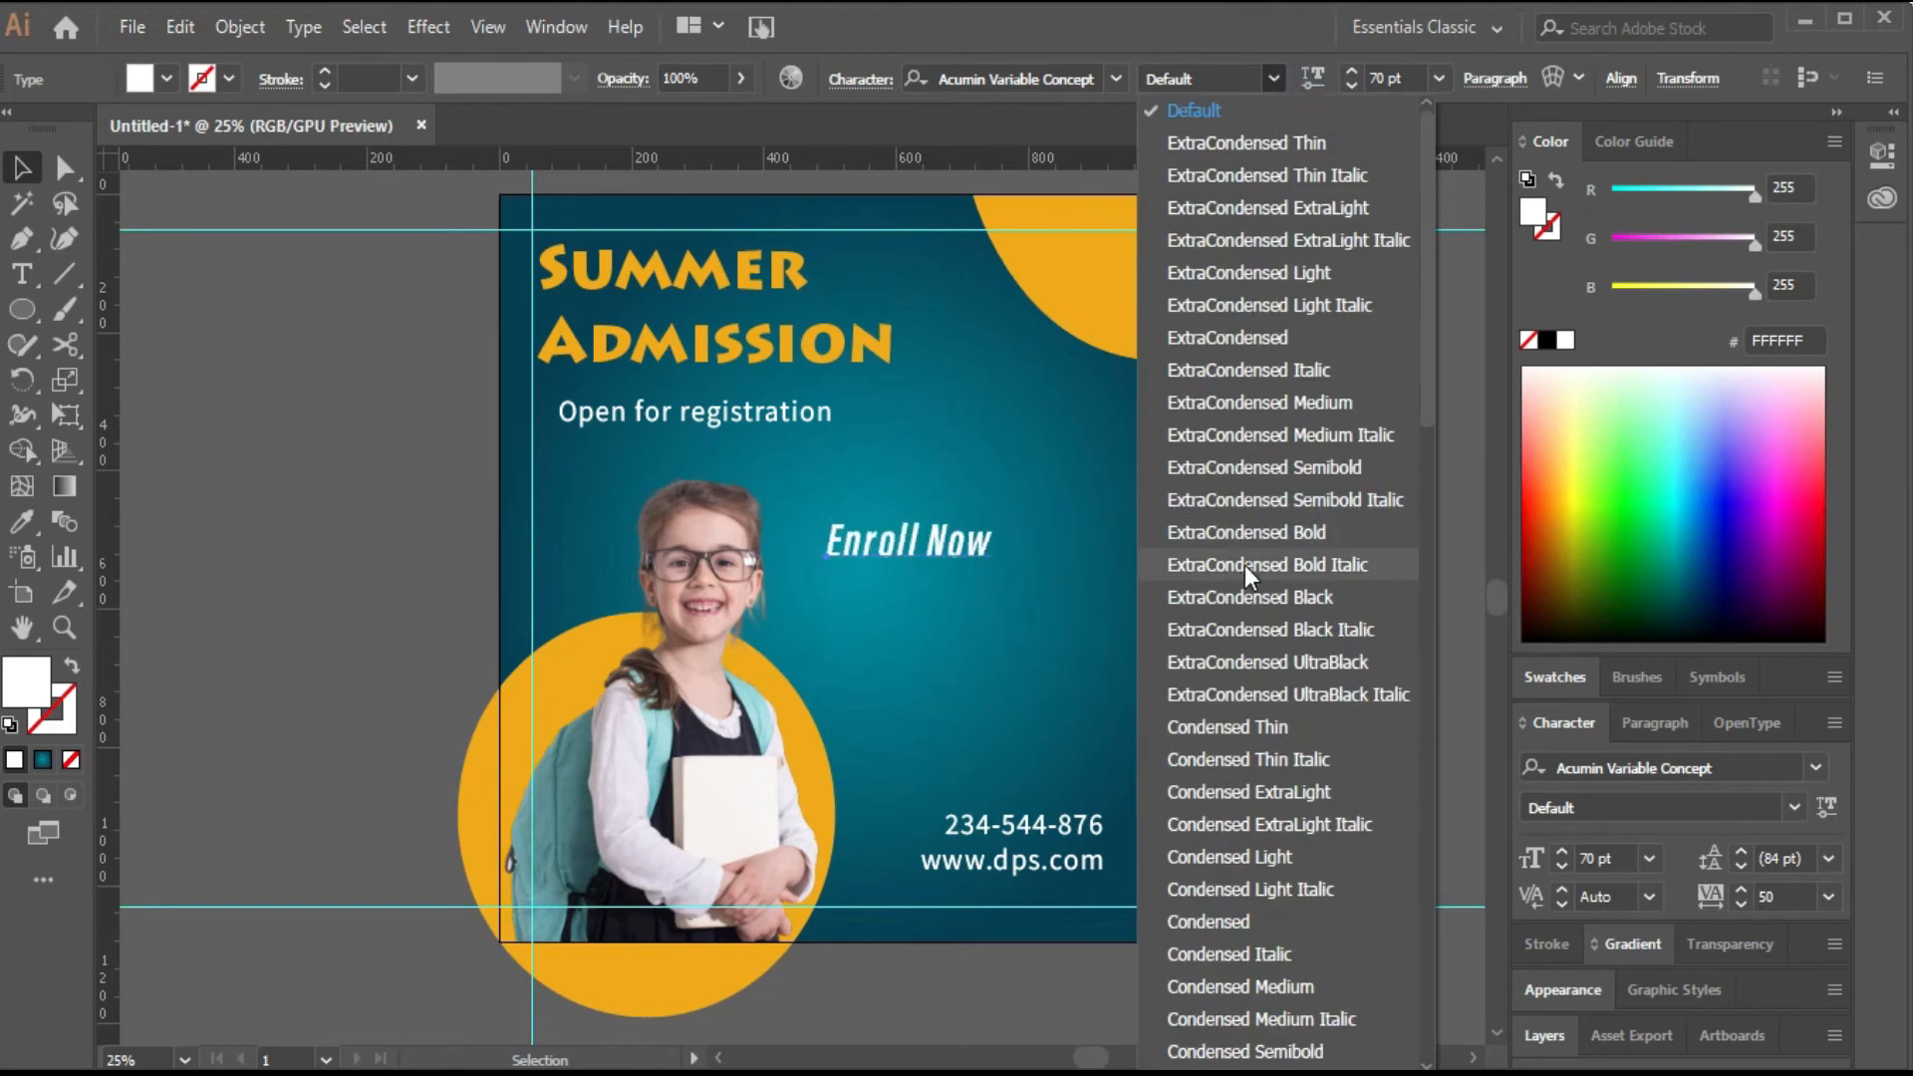
left_click(1246, 521)
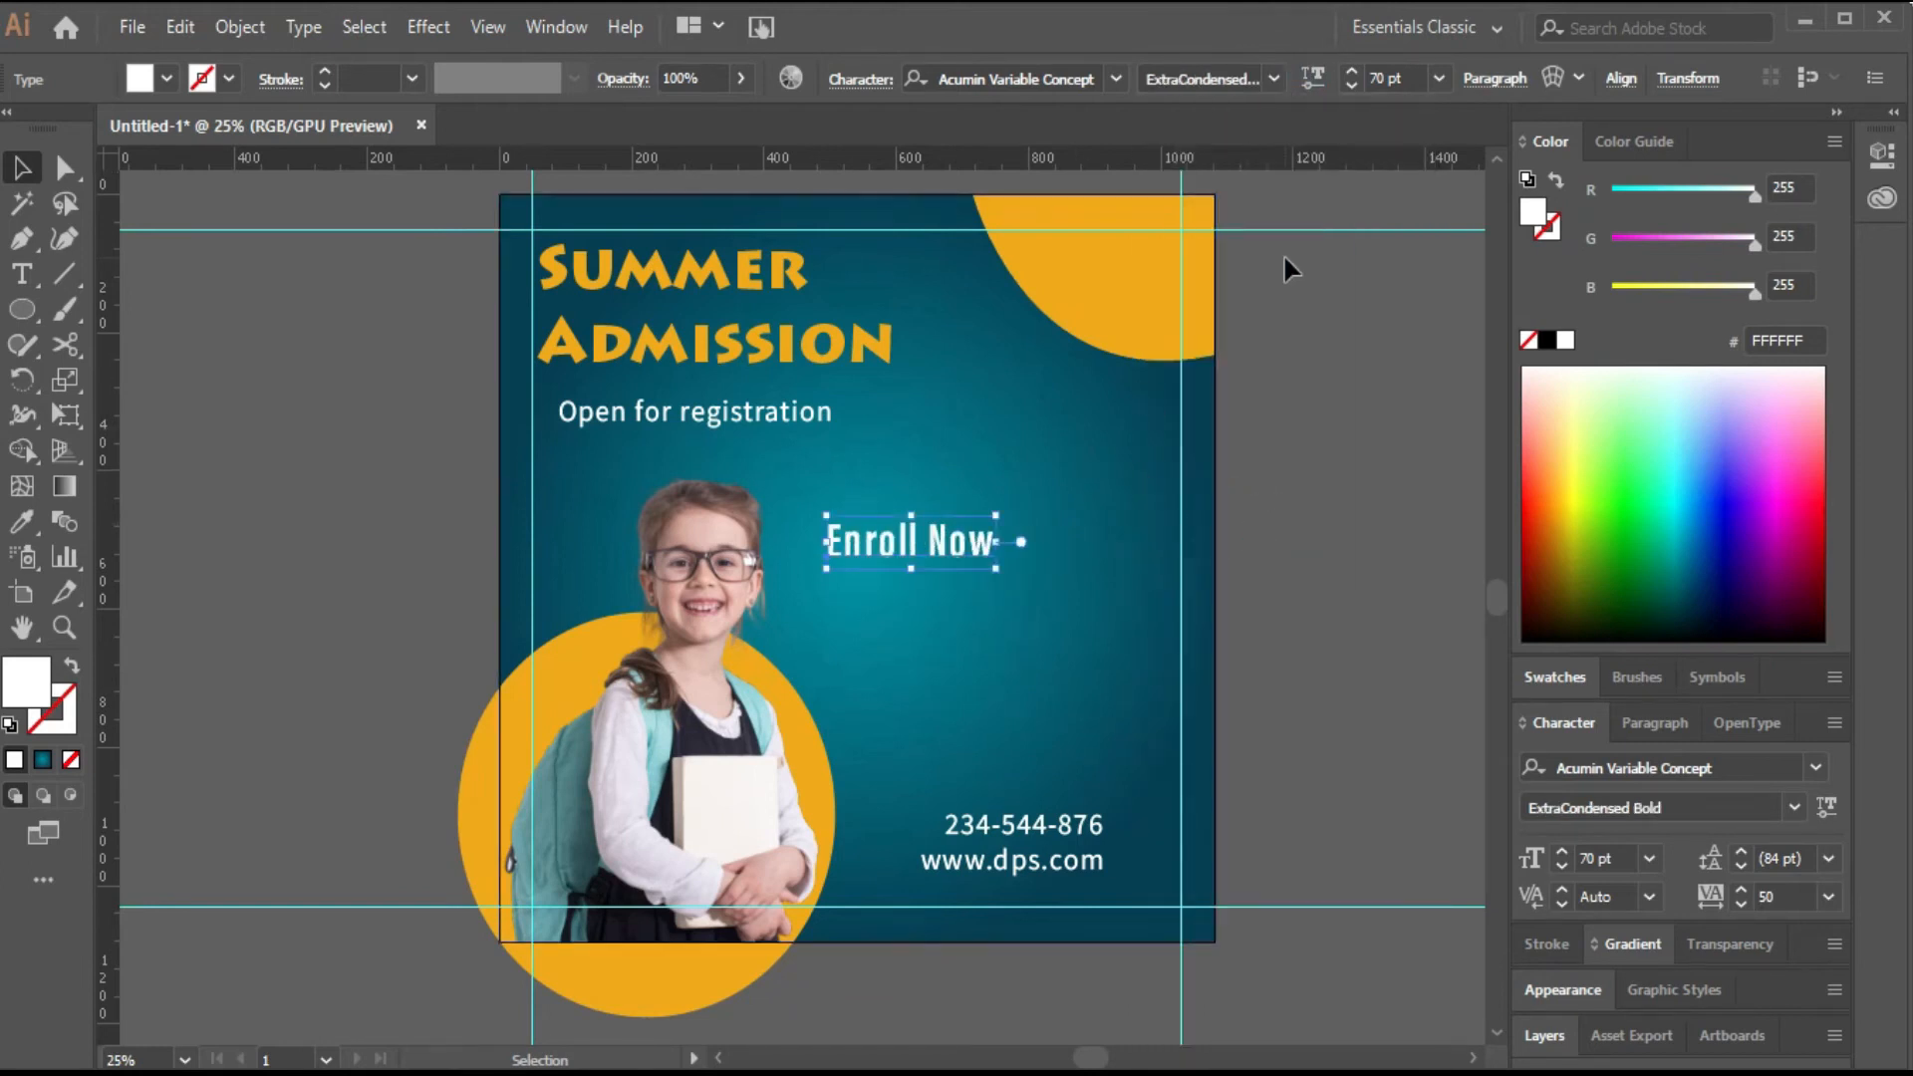
left_click(1772, 897)
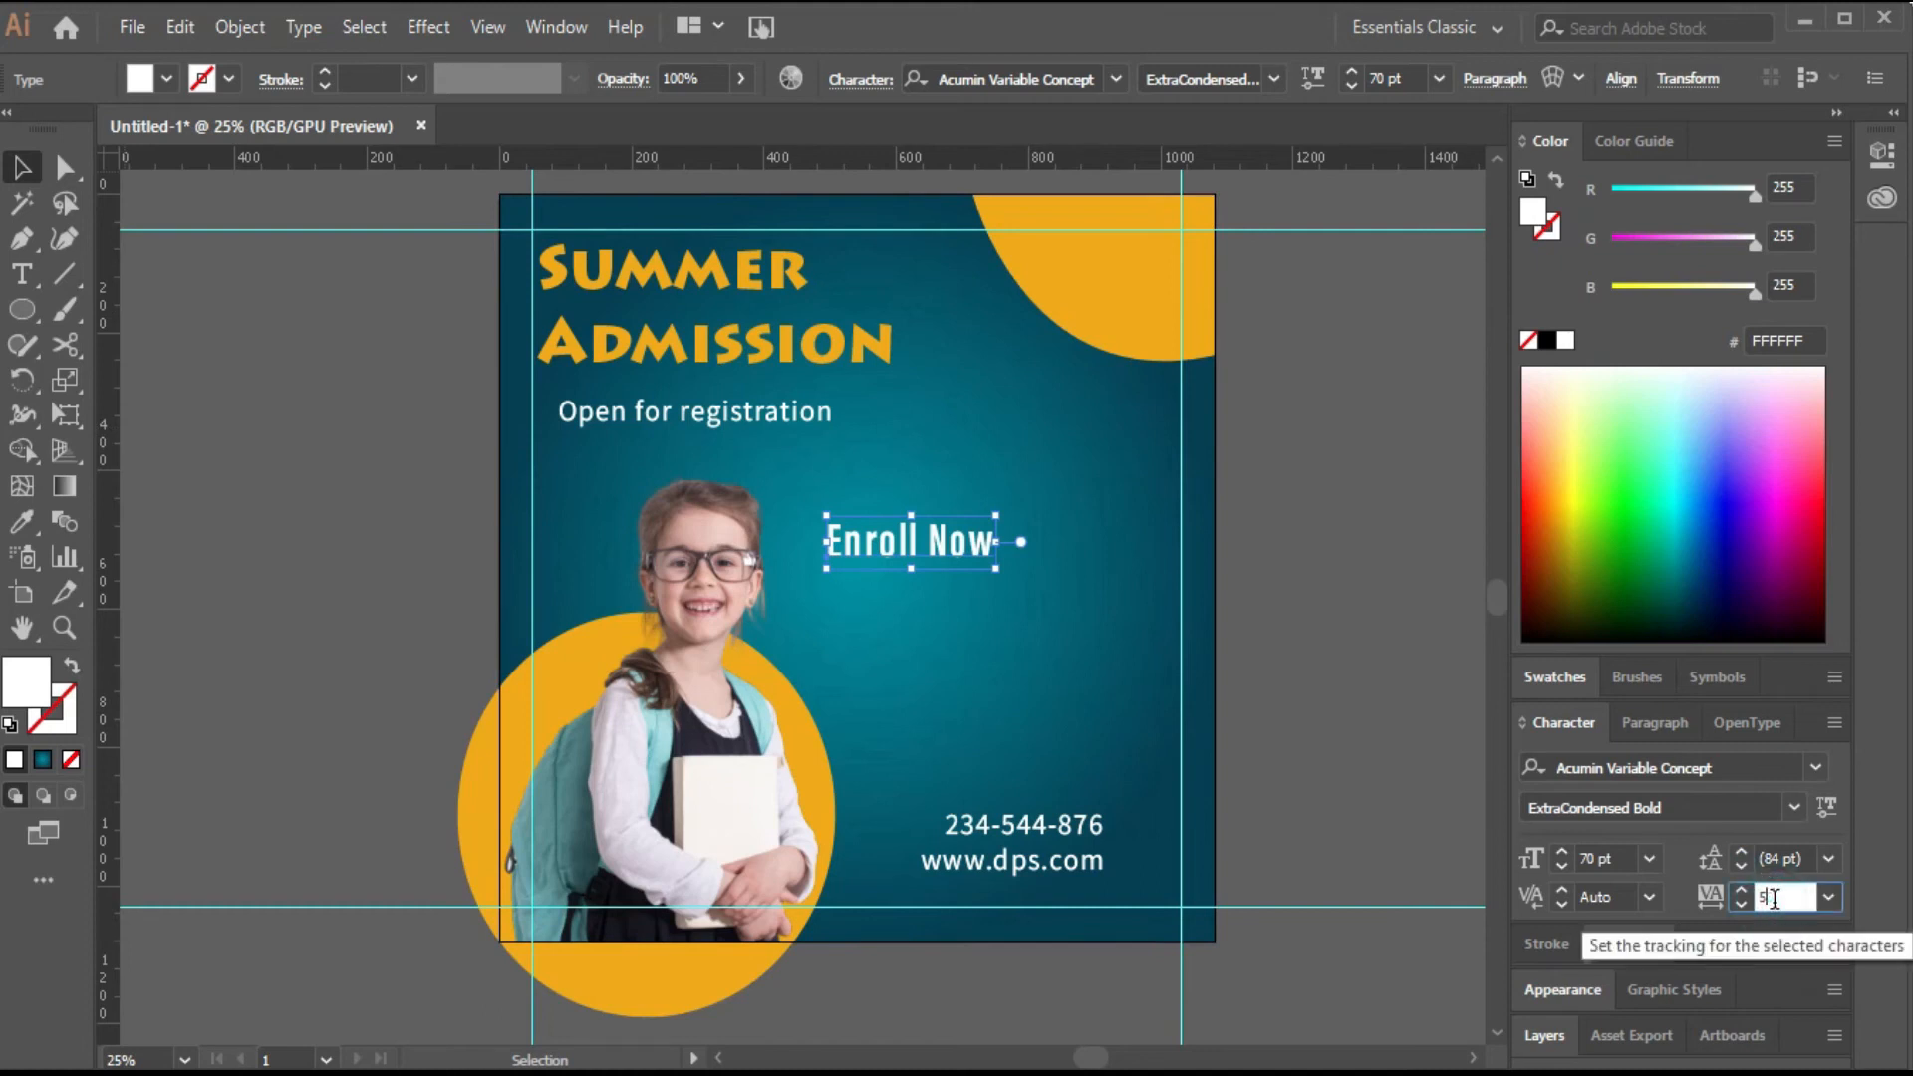
key("Return")
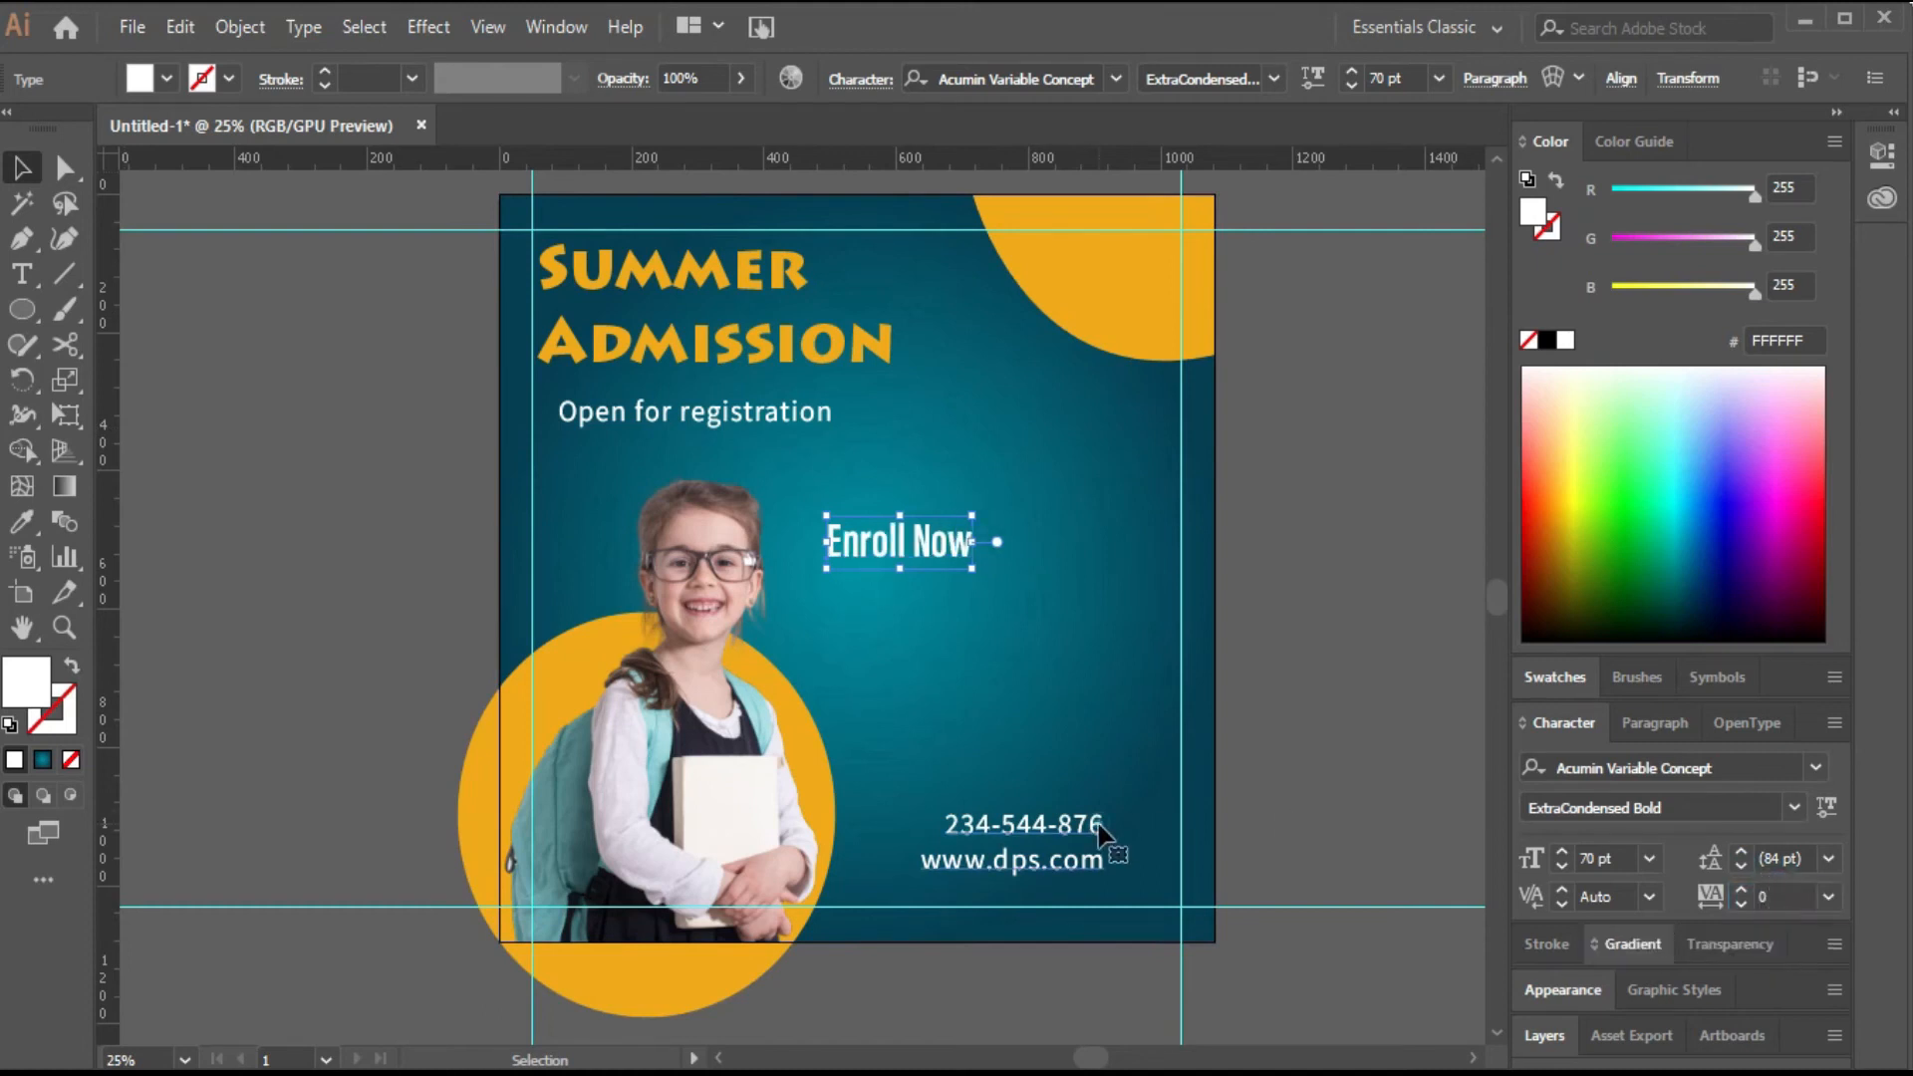
Set the tracking of all the contact text to 0.
double_click(1098, 823)
key("ctrl+a")
left_click(1769, 897)
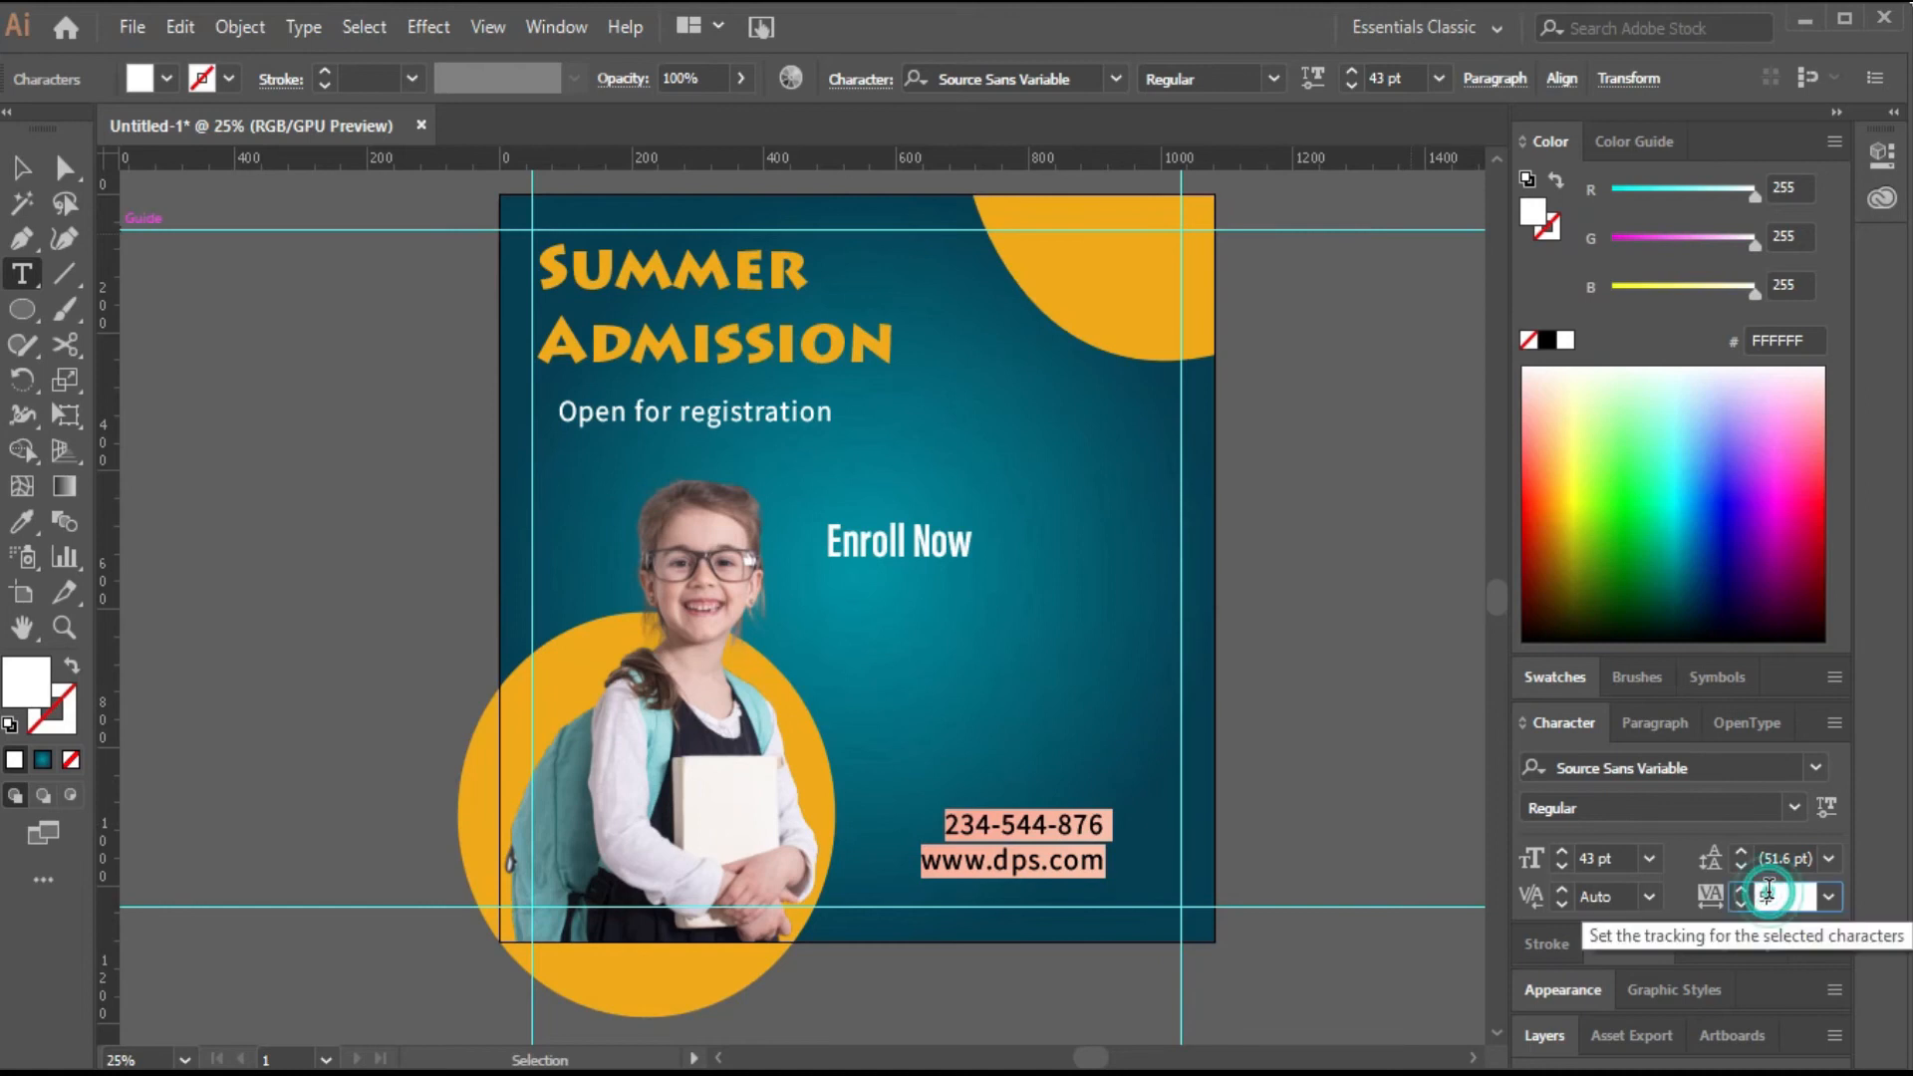
type("0")
key("Return")
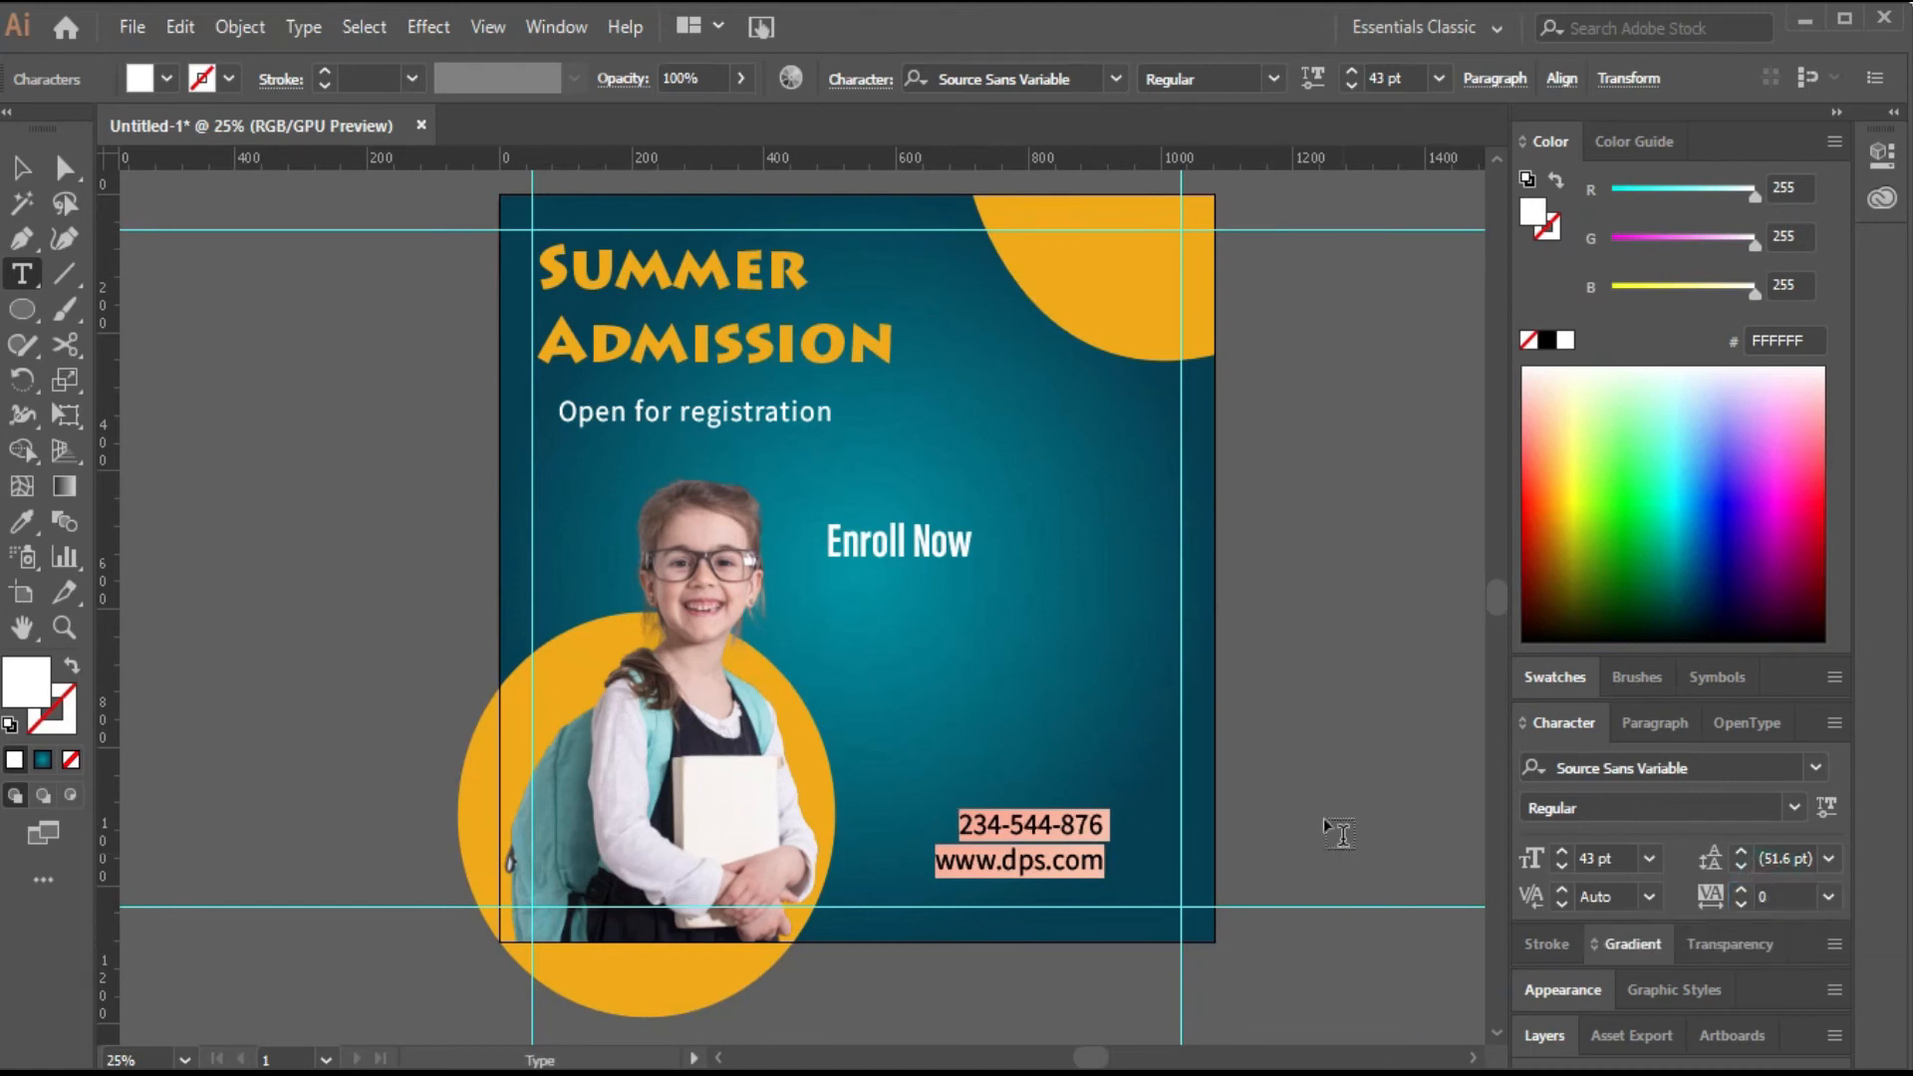
Shift Enroll Now right and draw a rounded rectangle over it, filled with the corner circle's orange.
left_click(21, 168)
left_click_drag(902, 546, 1022, 558)
left_click_drag(12, 319, 192, 342)
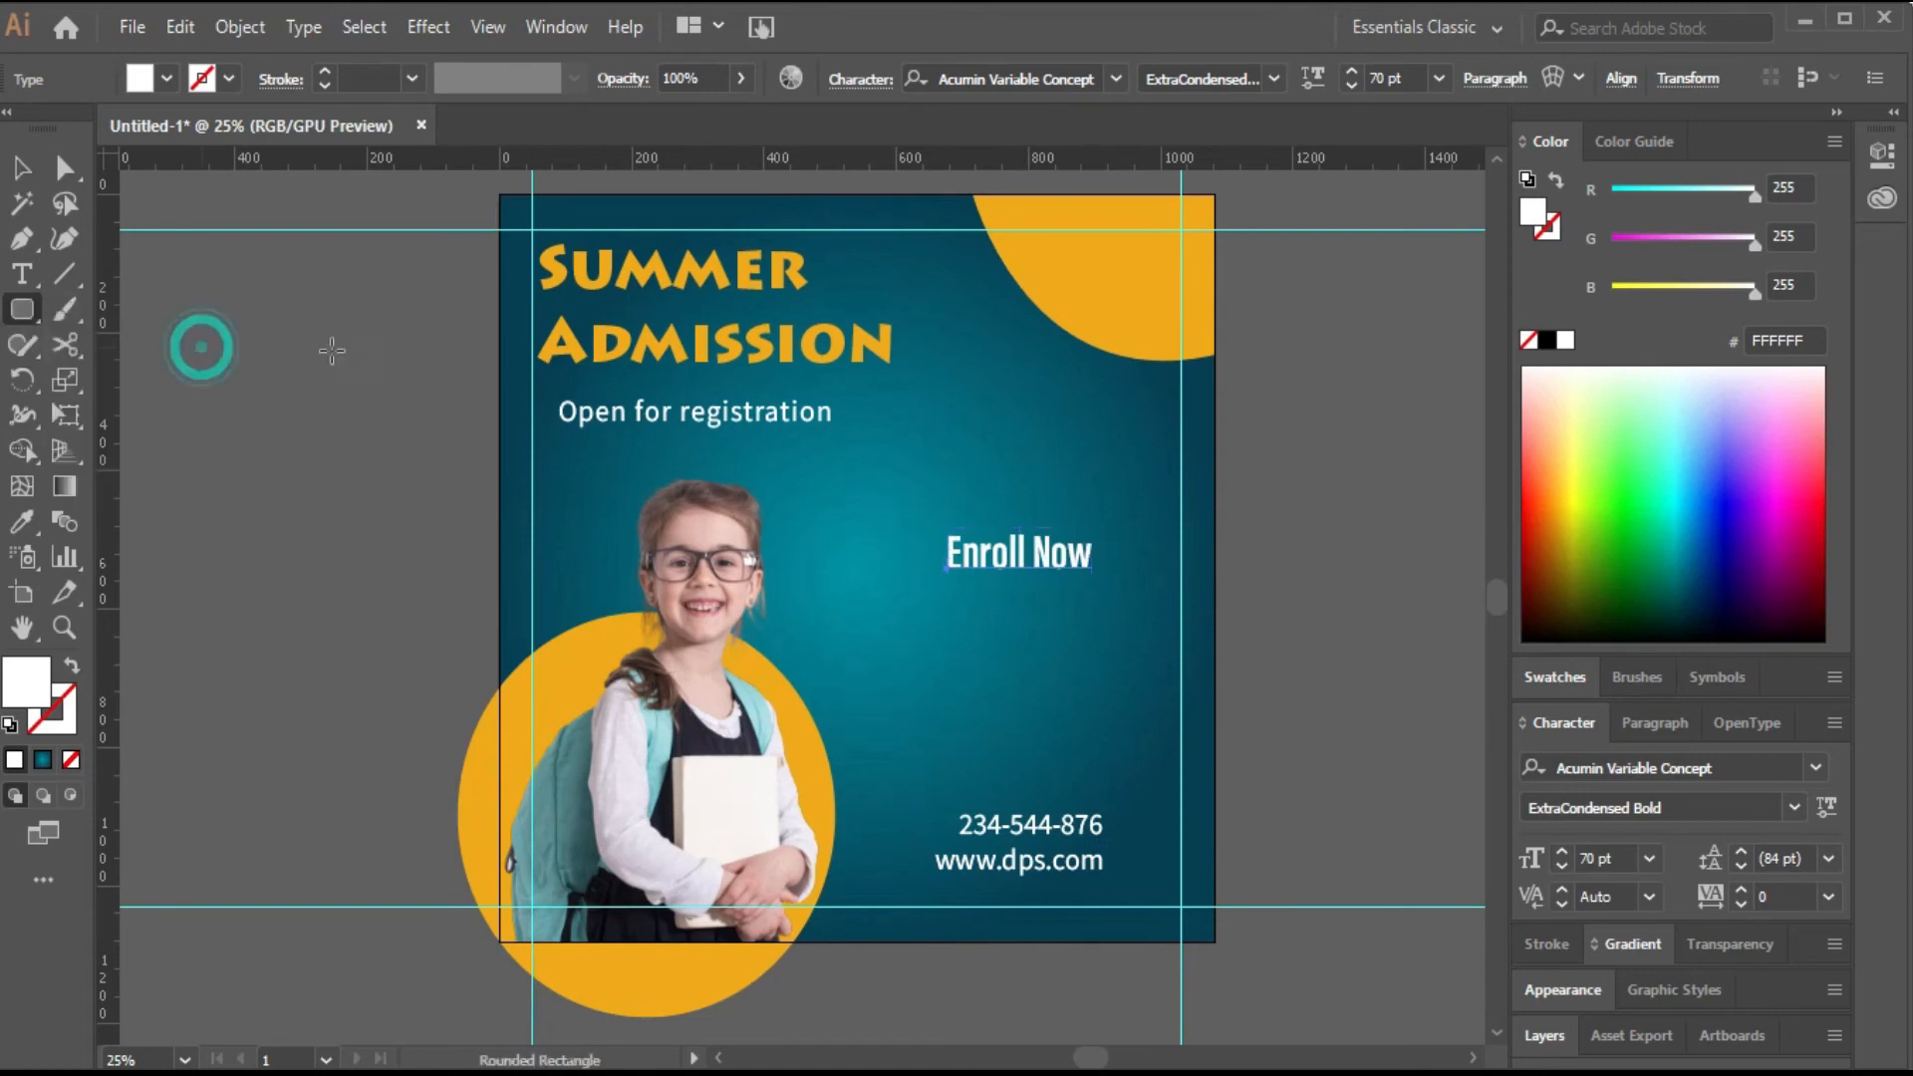
mouse_move(935, 520)
left_mouse_down()
mouse_move(1162, 588)
mouse_move(1139, 588)
left_mouse_up()
key("v")
key("i")
left_click(1128, 289)
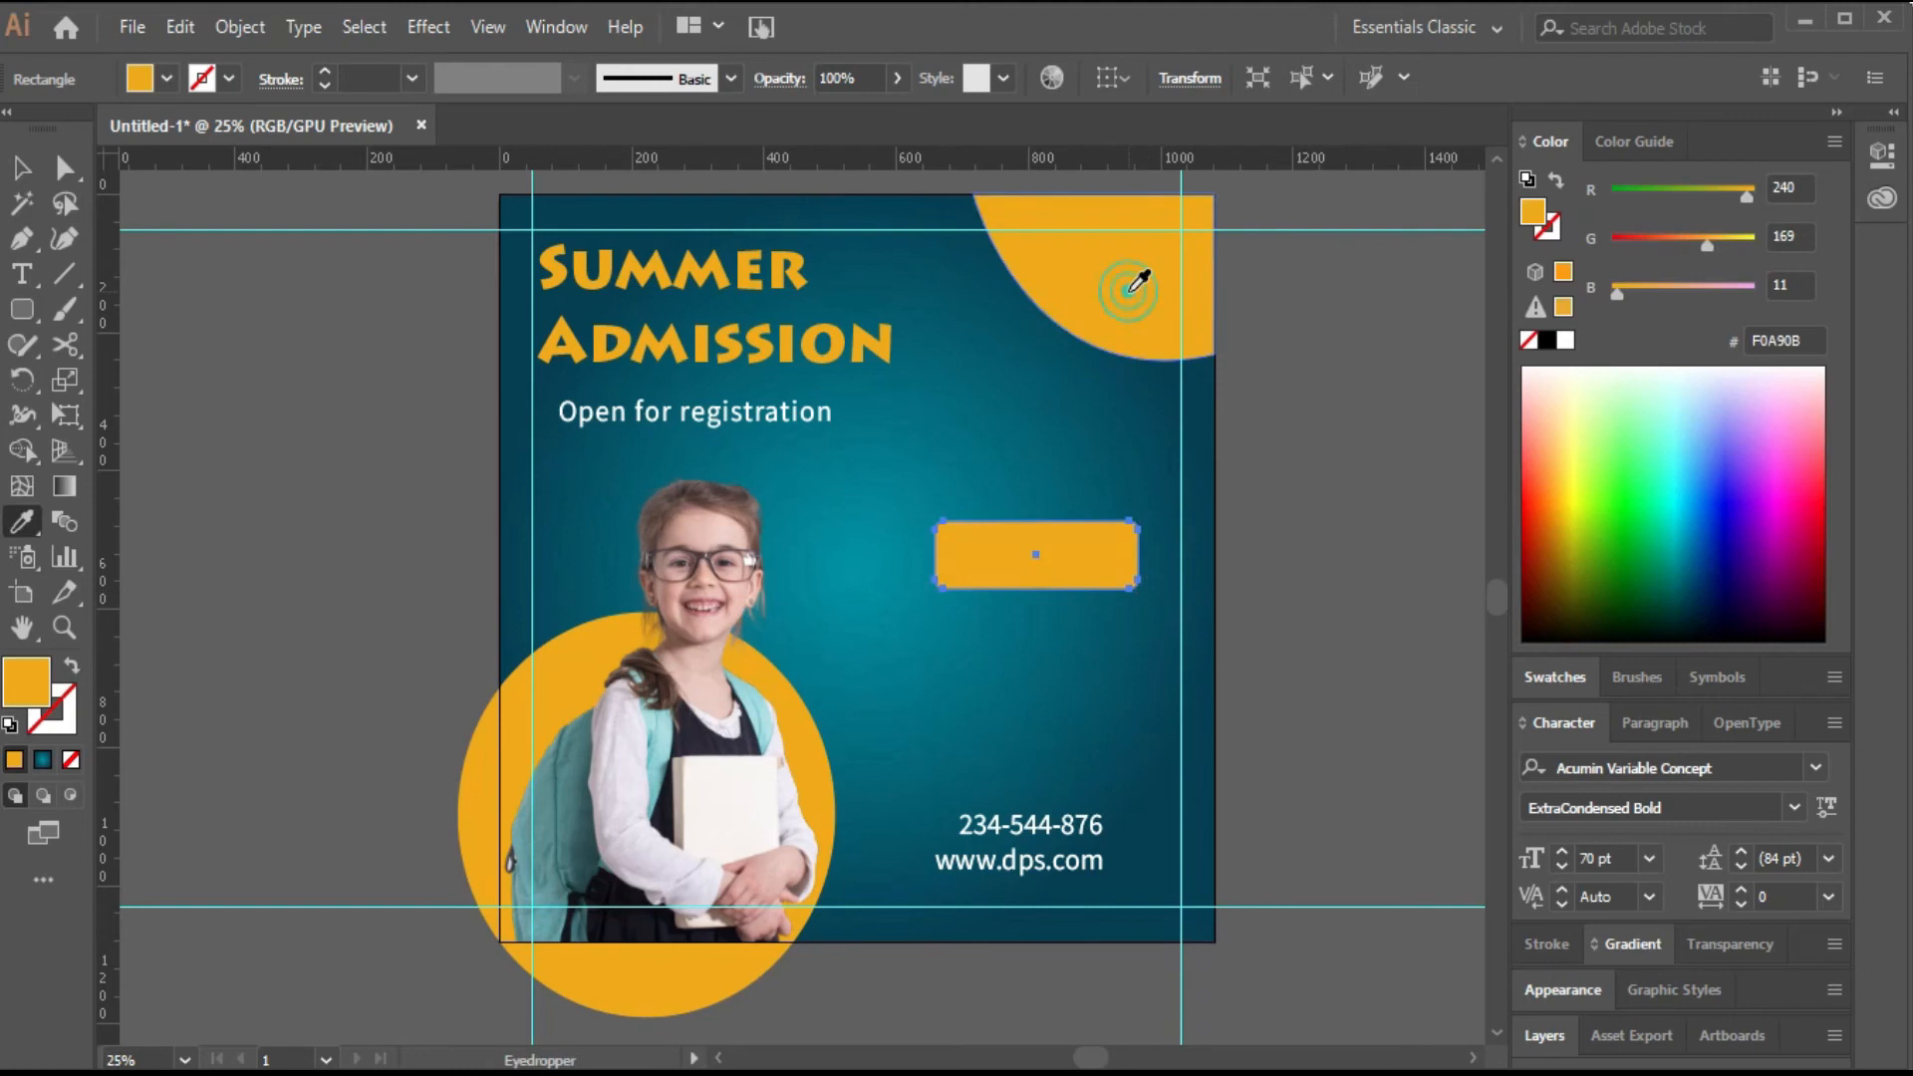
Move the orange rectangle lower and bring the Enroll Now text to the front.
key("v")
left_click_drag(1110, 555, 1101, 624)
left_click(1046, 553)
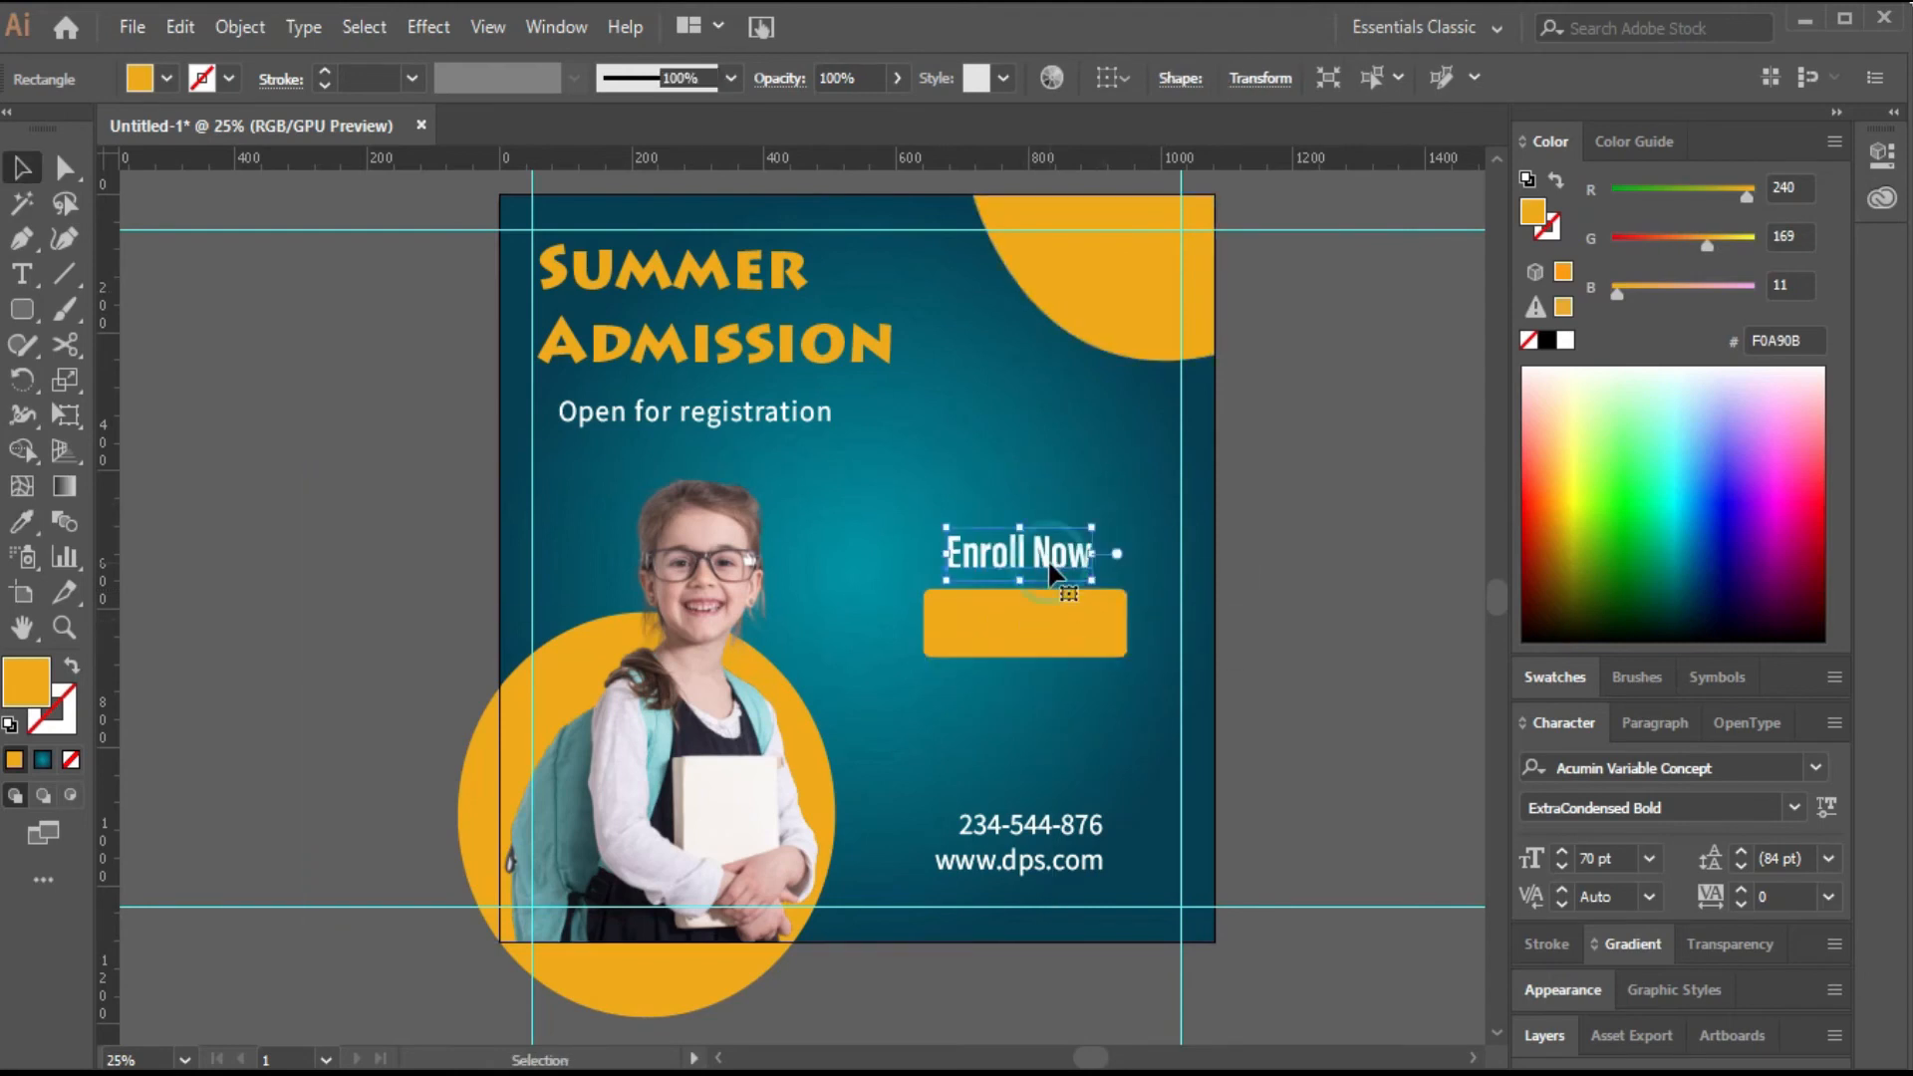
right_click(1050, 553)
mouse_move(1136, 924)
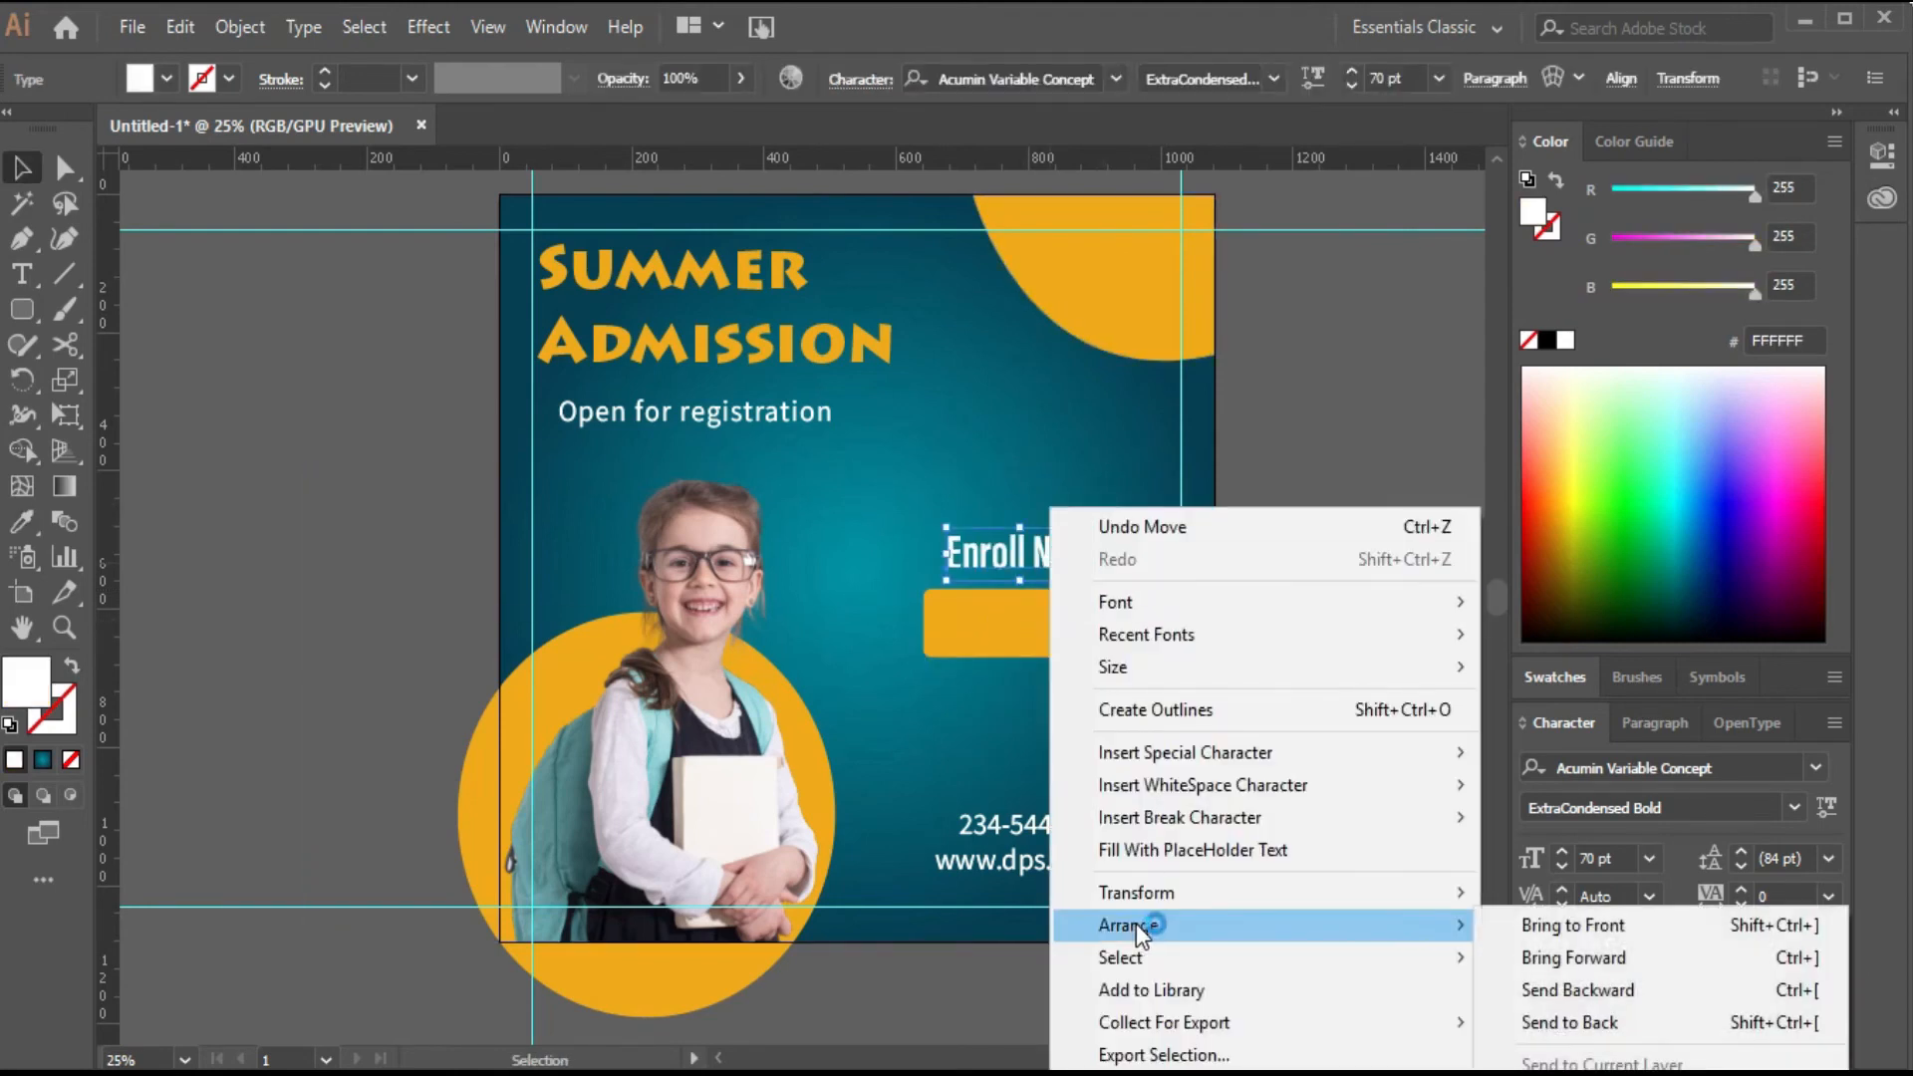
left_click(1527, 929)
Place Enroll Now on the orange button and enlarge it to 83 pt.
left_click_drag(1047, 553, 1055, 624)
left_click(1352, 76)
left_click(1351, 75)
left_click(1351, 76)
left_click(1352, 76)
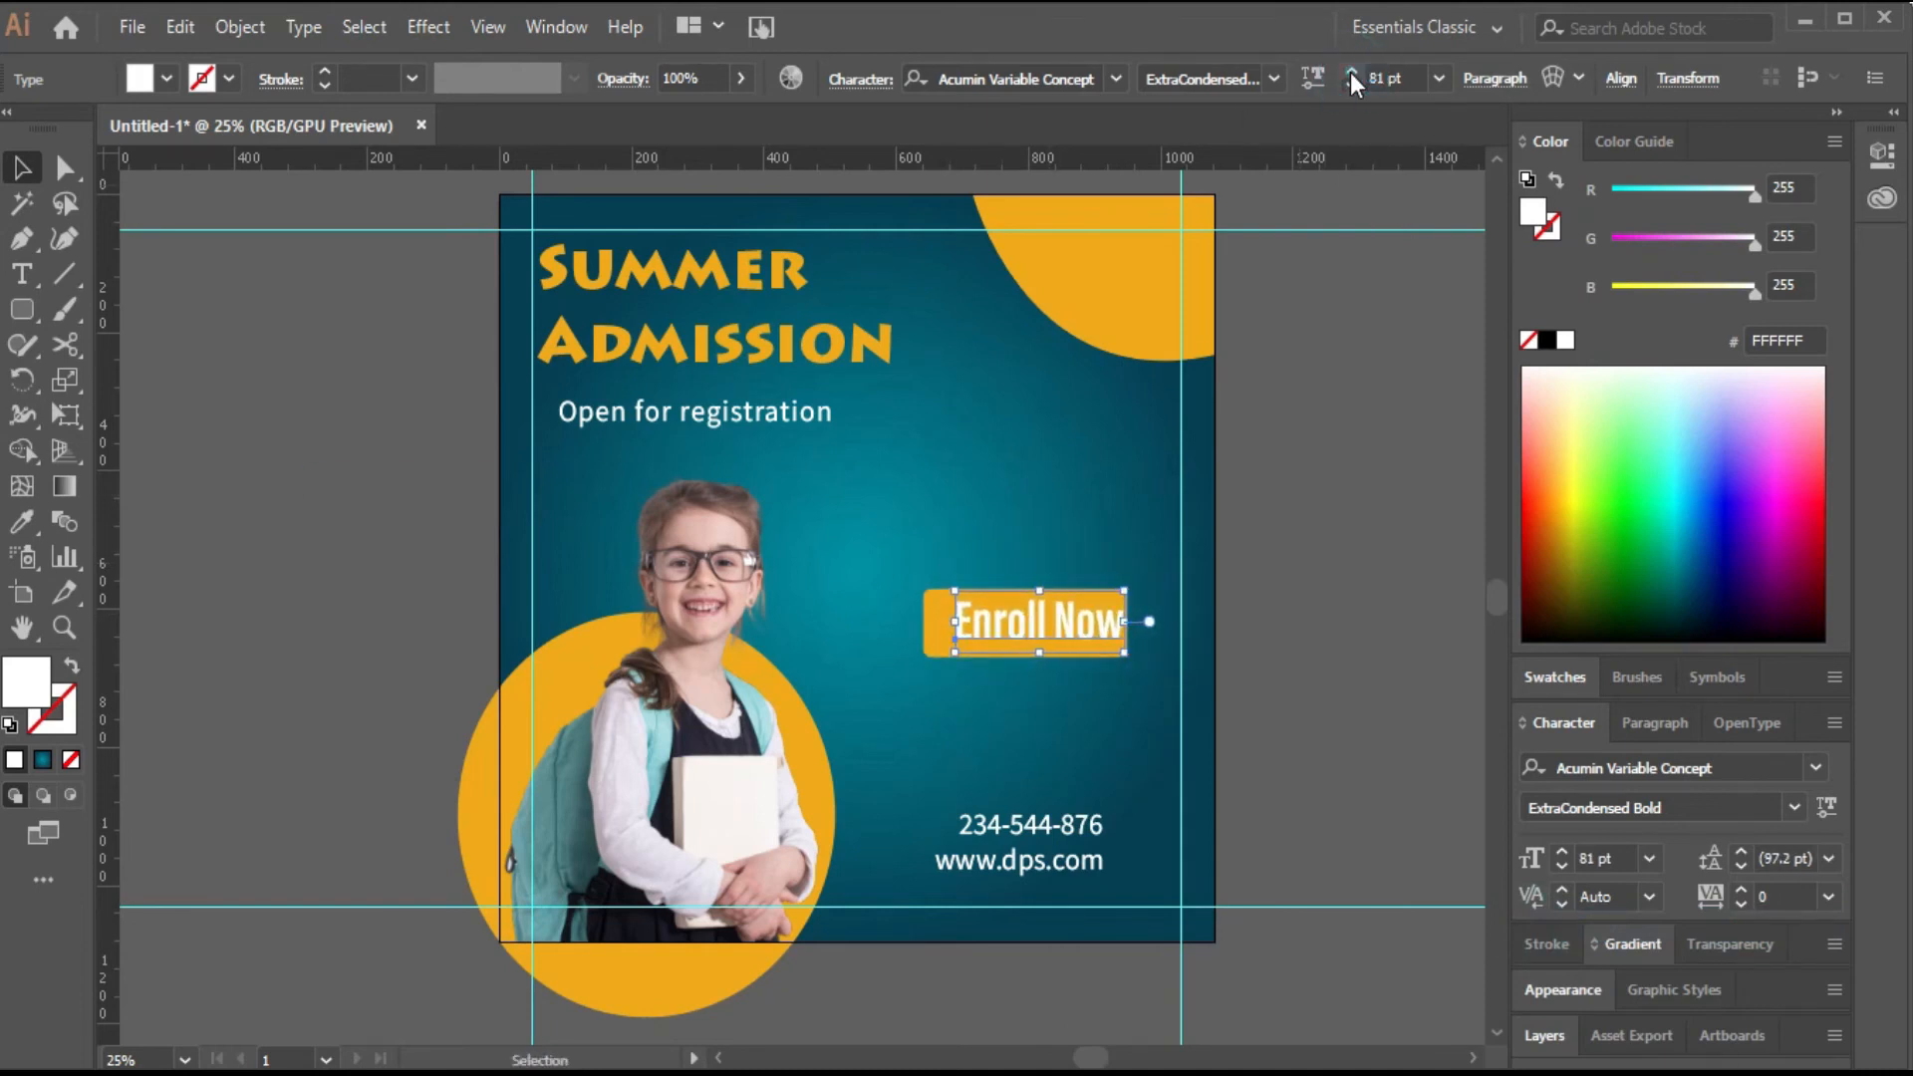
left_click(1351, 76)
left_click(1351, 75)
left_click(1352, 76)
left_click(1352, 76)
left_click(1352, 75)
left_click(1351, 76)
left_click(1351, 87)
left_click(1351, 87)
left_click(1352, 87)
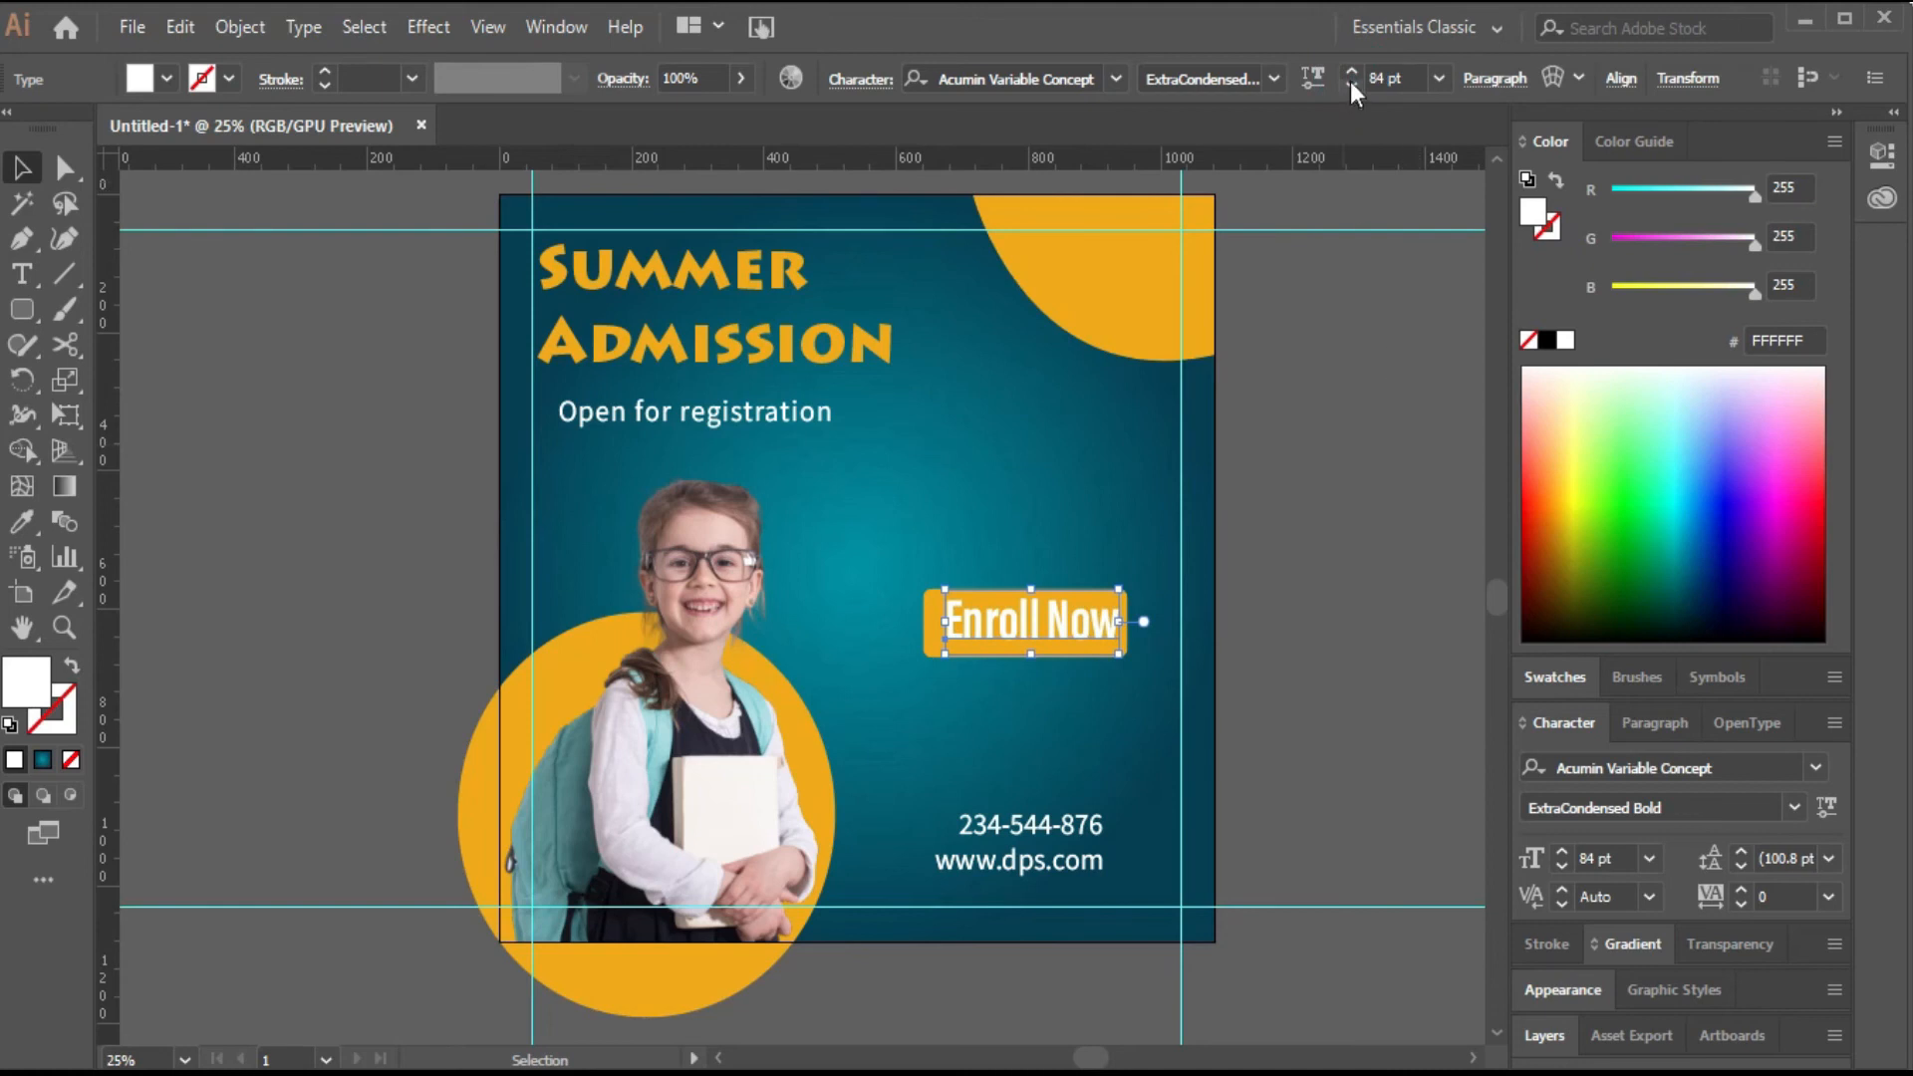
left_click(1352, 86)
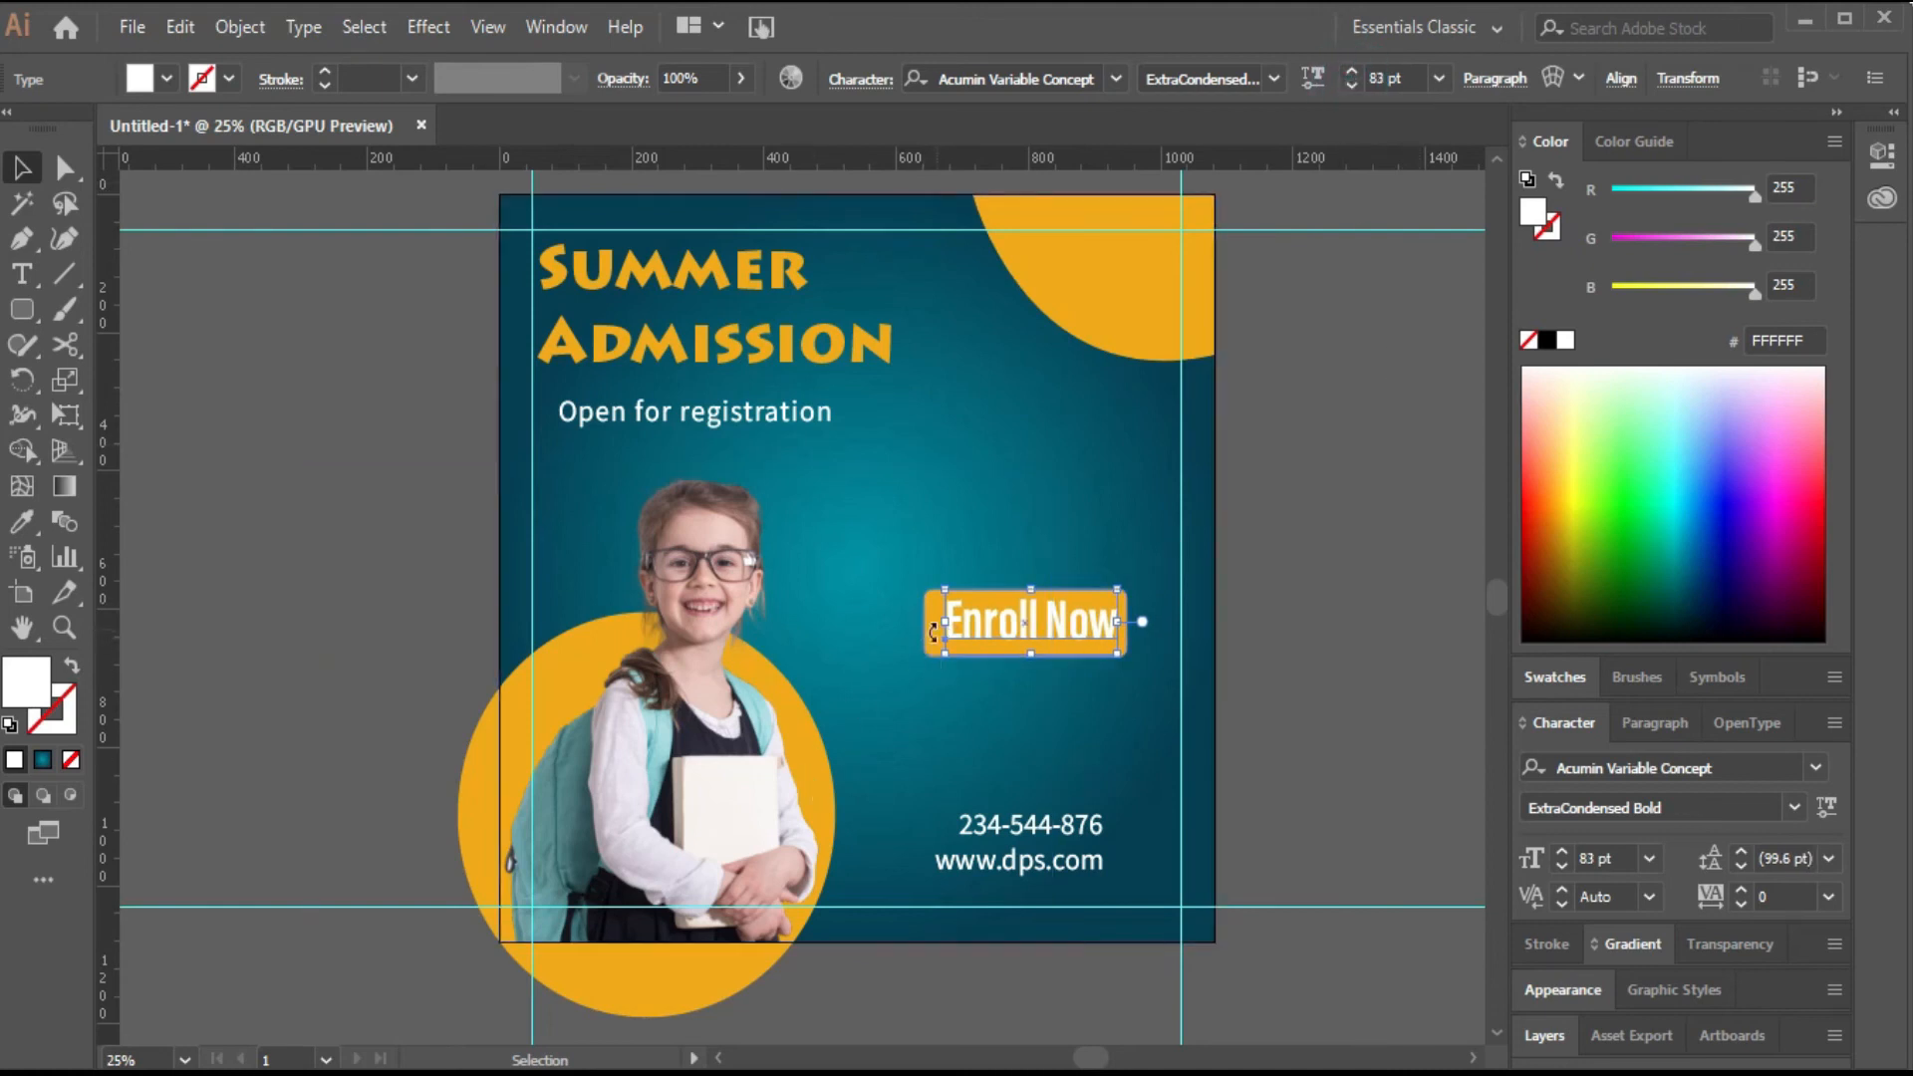
left_click(1233, 568)
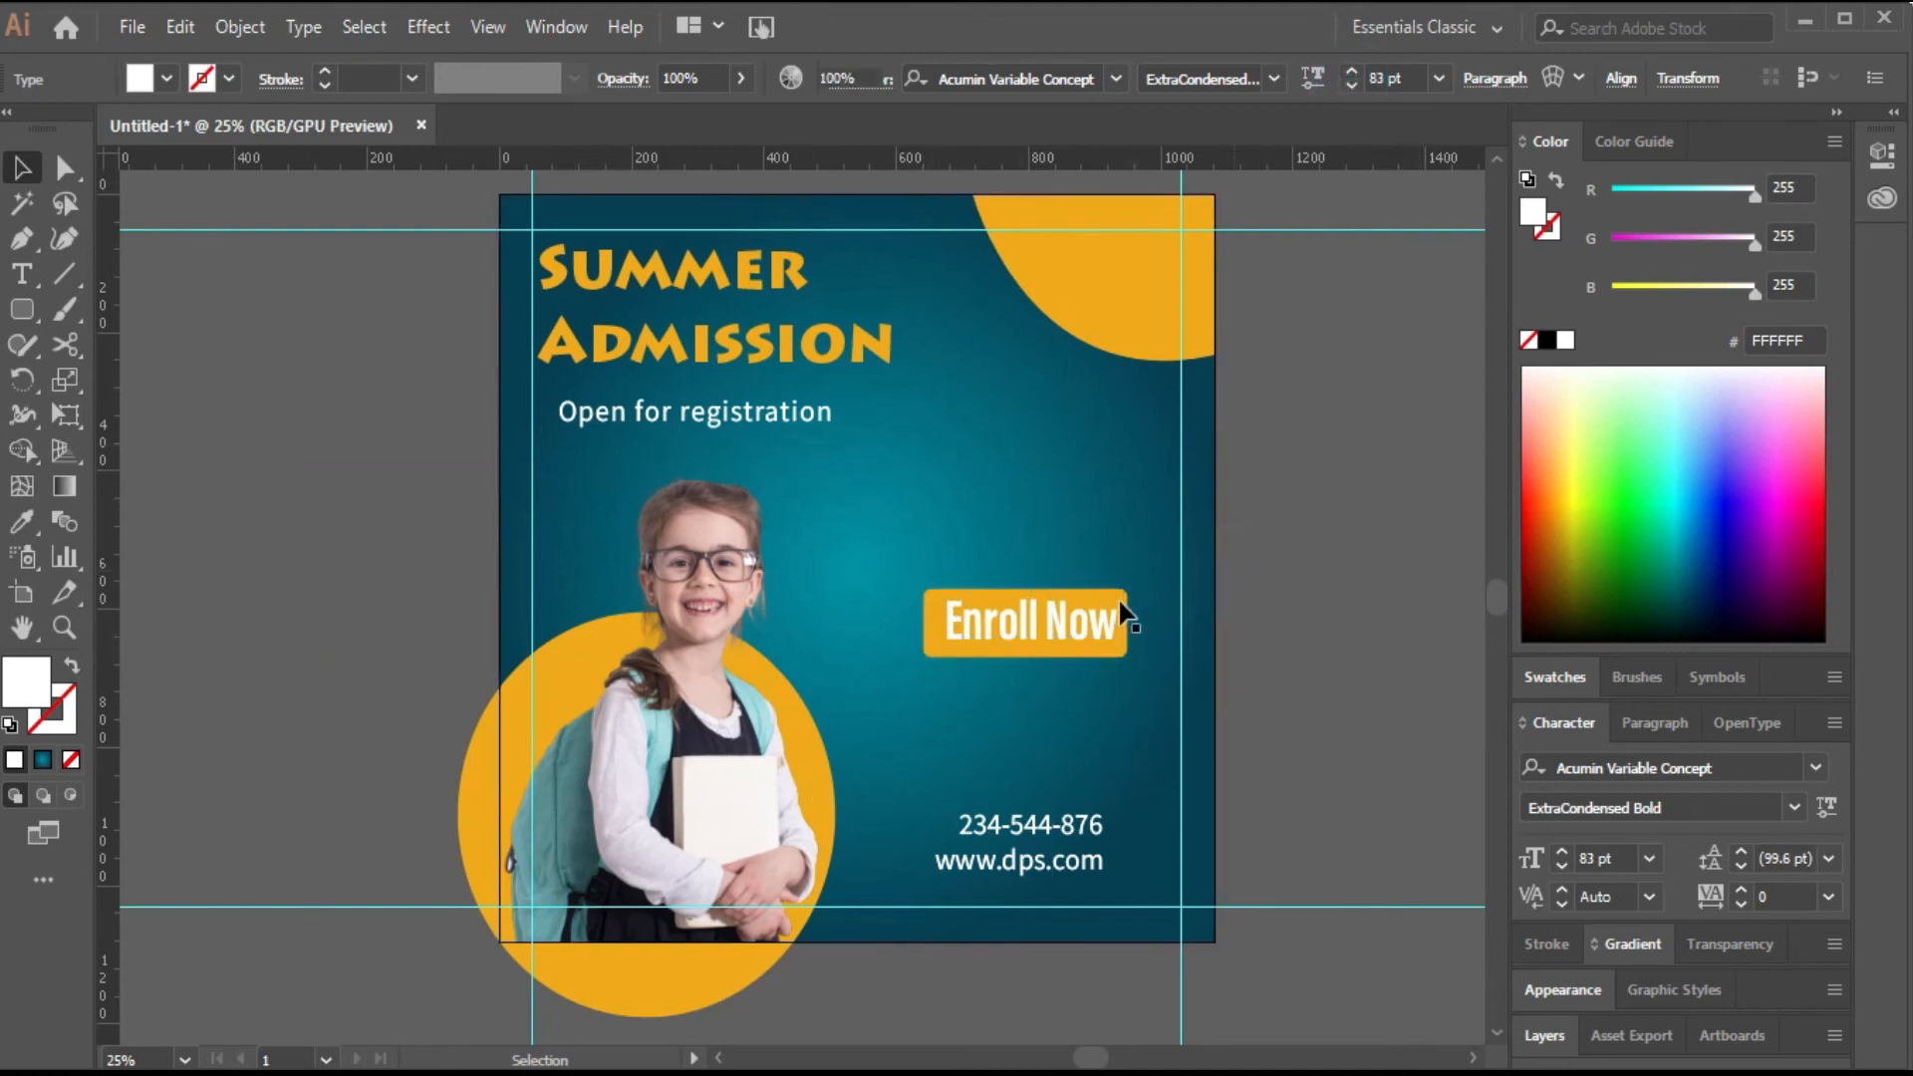
Center Enroll Now horizontally on its button, group them and move the group up beside the girl.
left_click(1122, 614)
left_click(1082, 618, "shift")
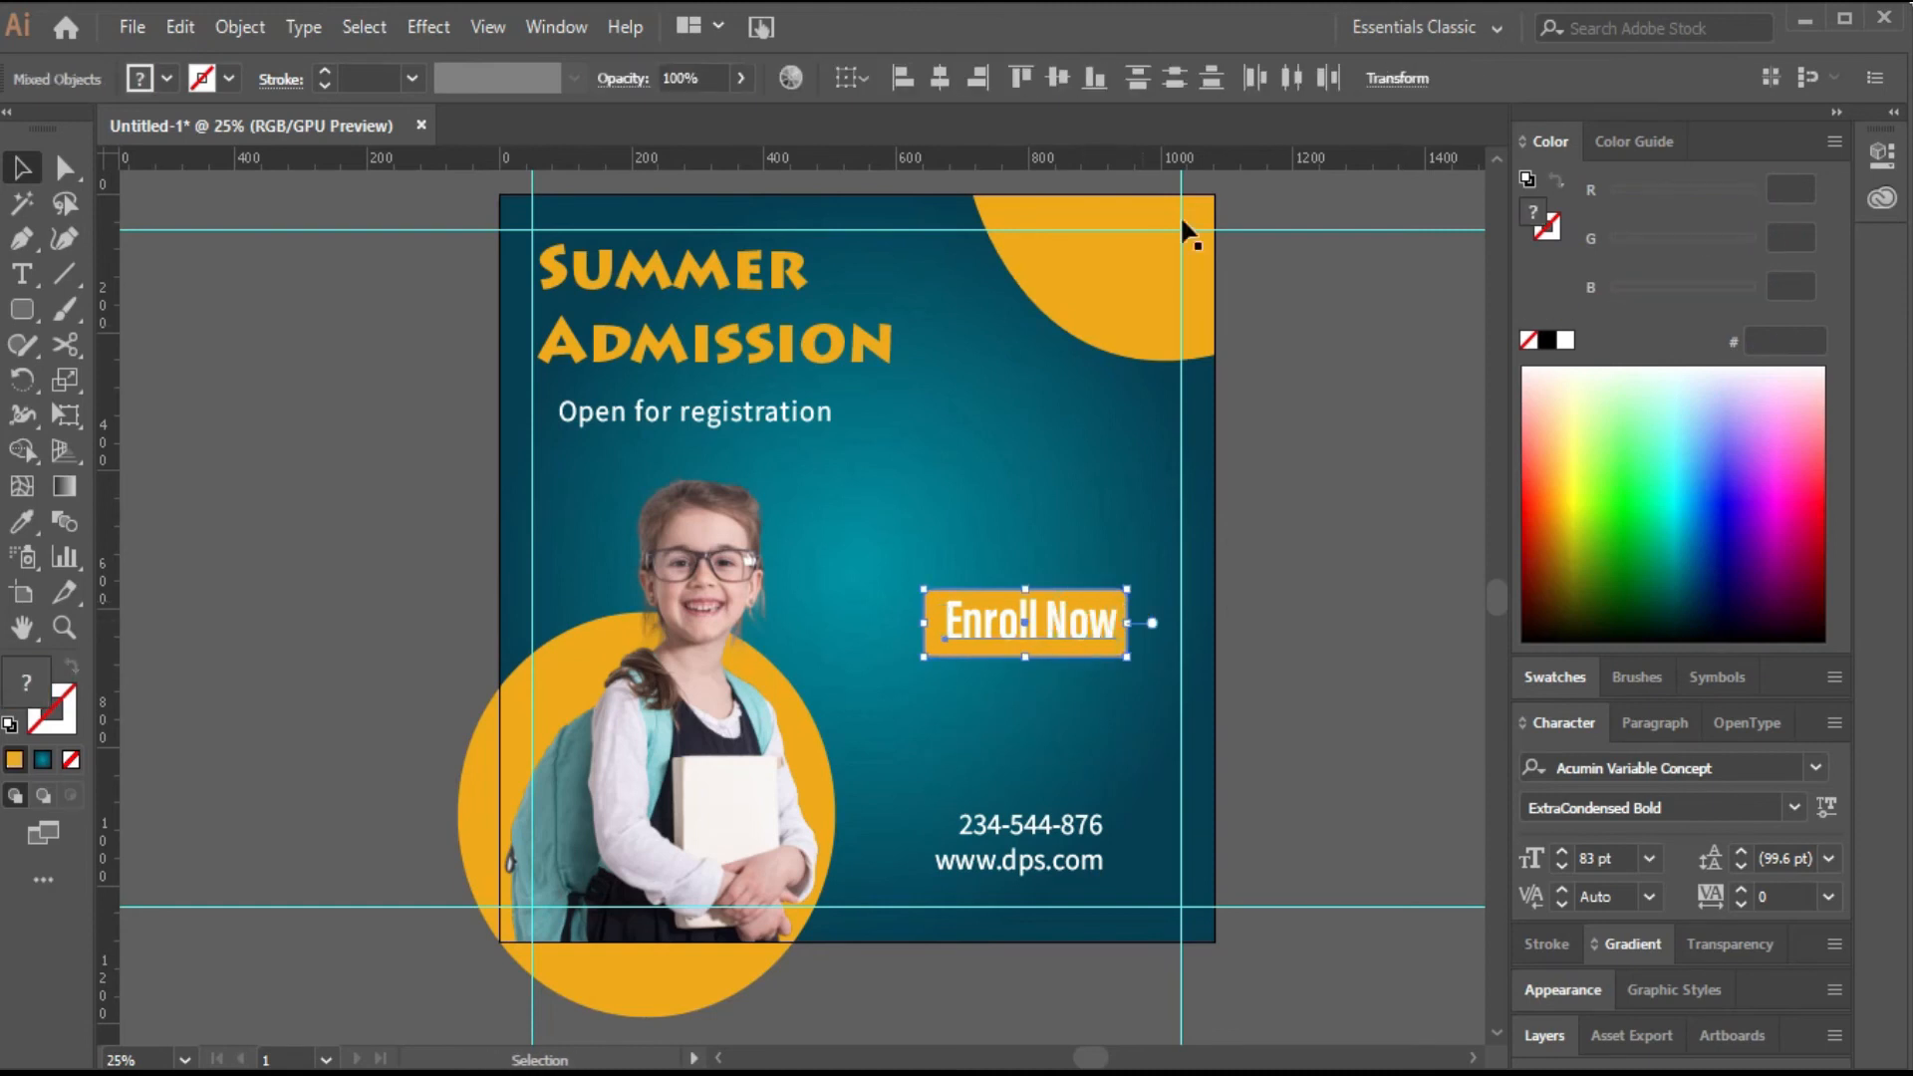
left_click(938, 78)
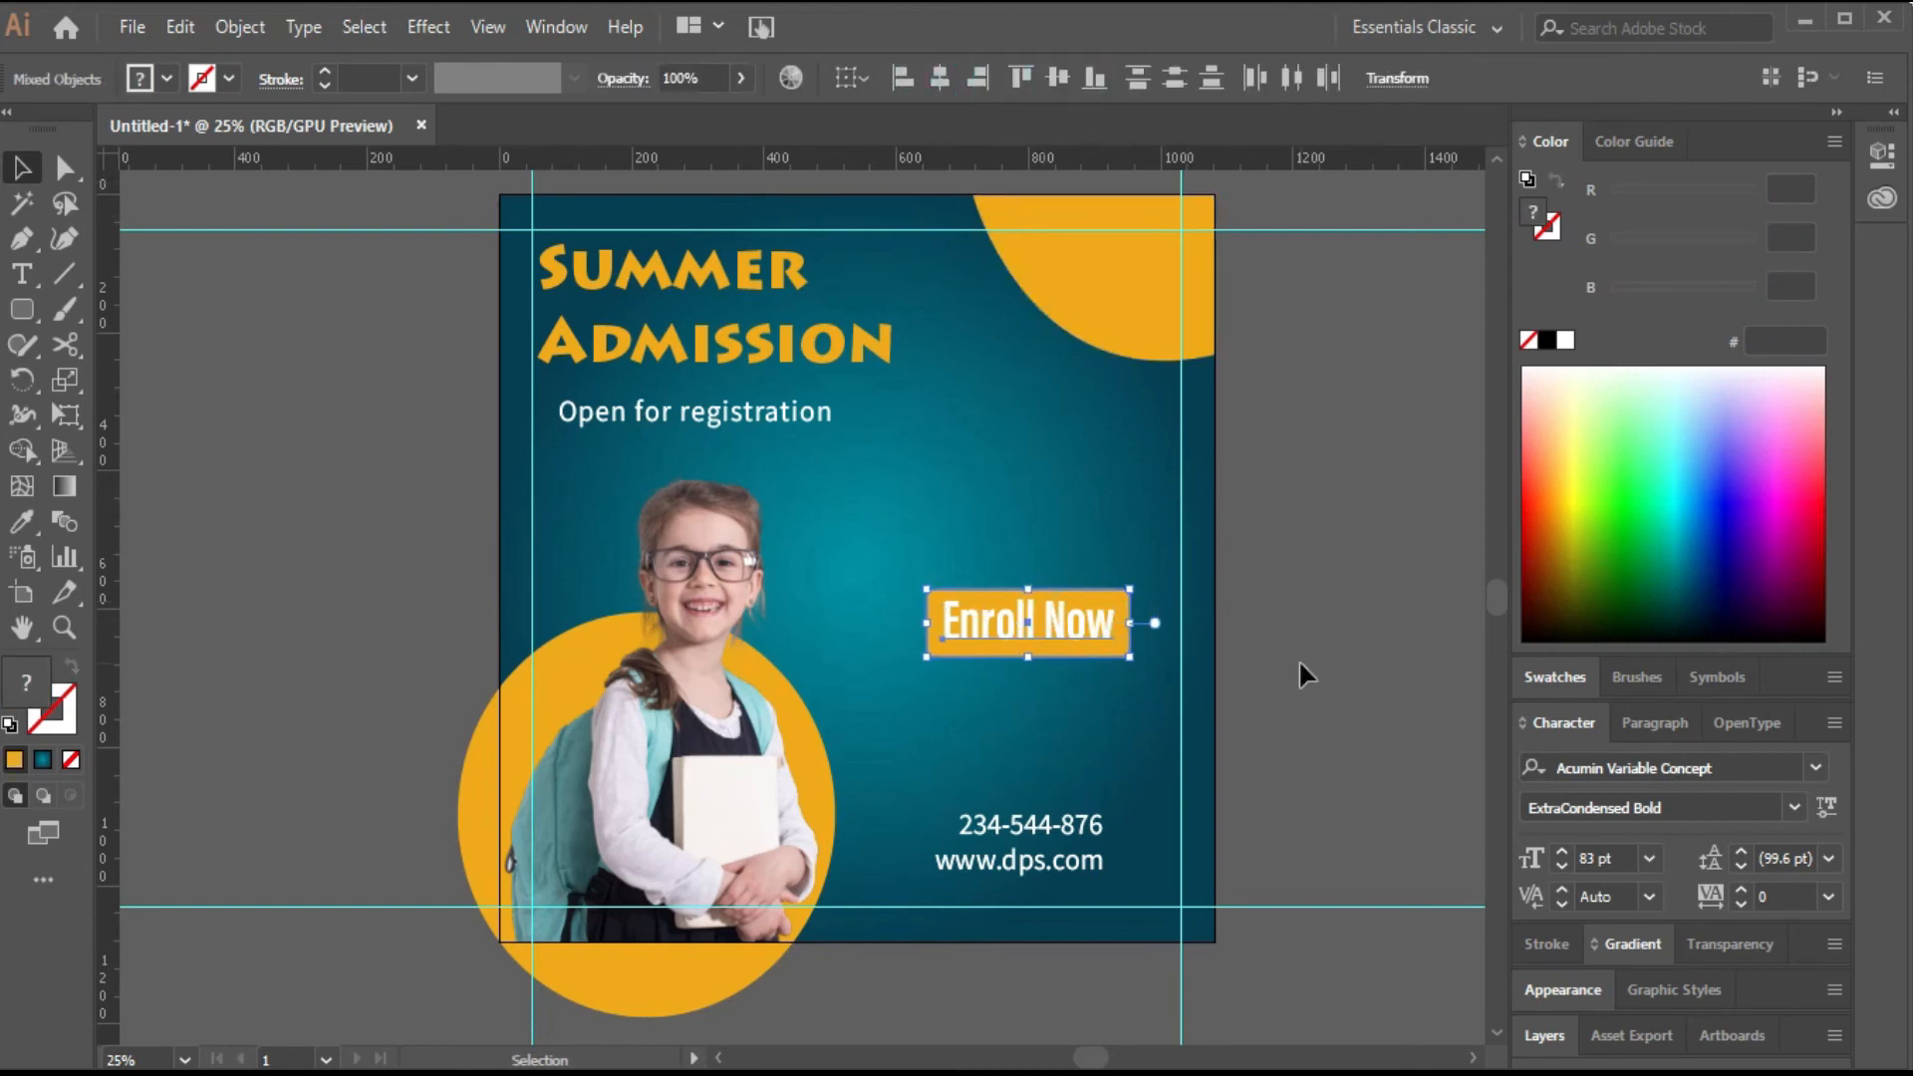
key("ctrl+g")
left_click_drag(1065, 624, 1006, 537)
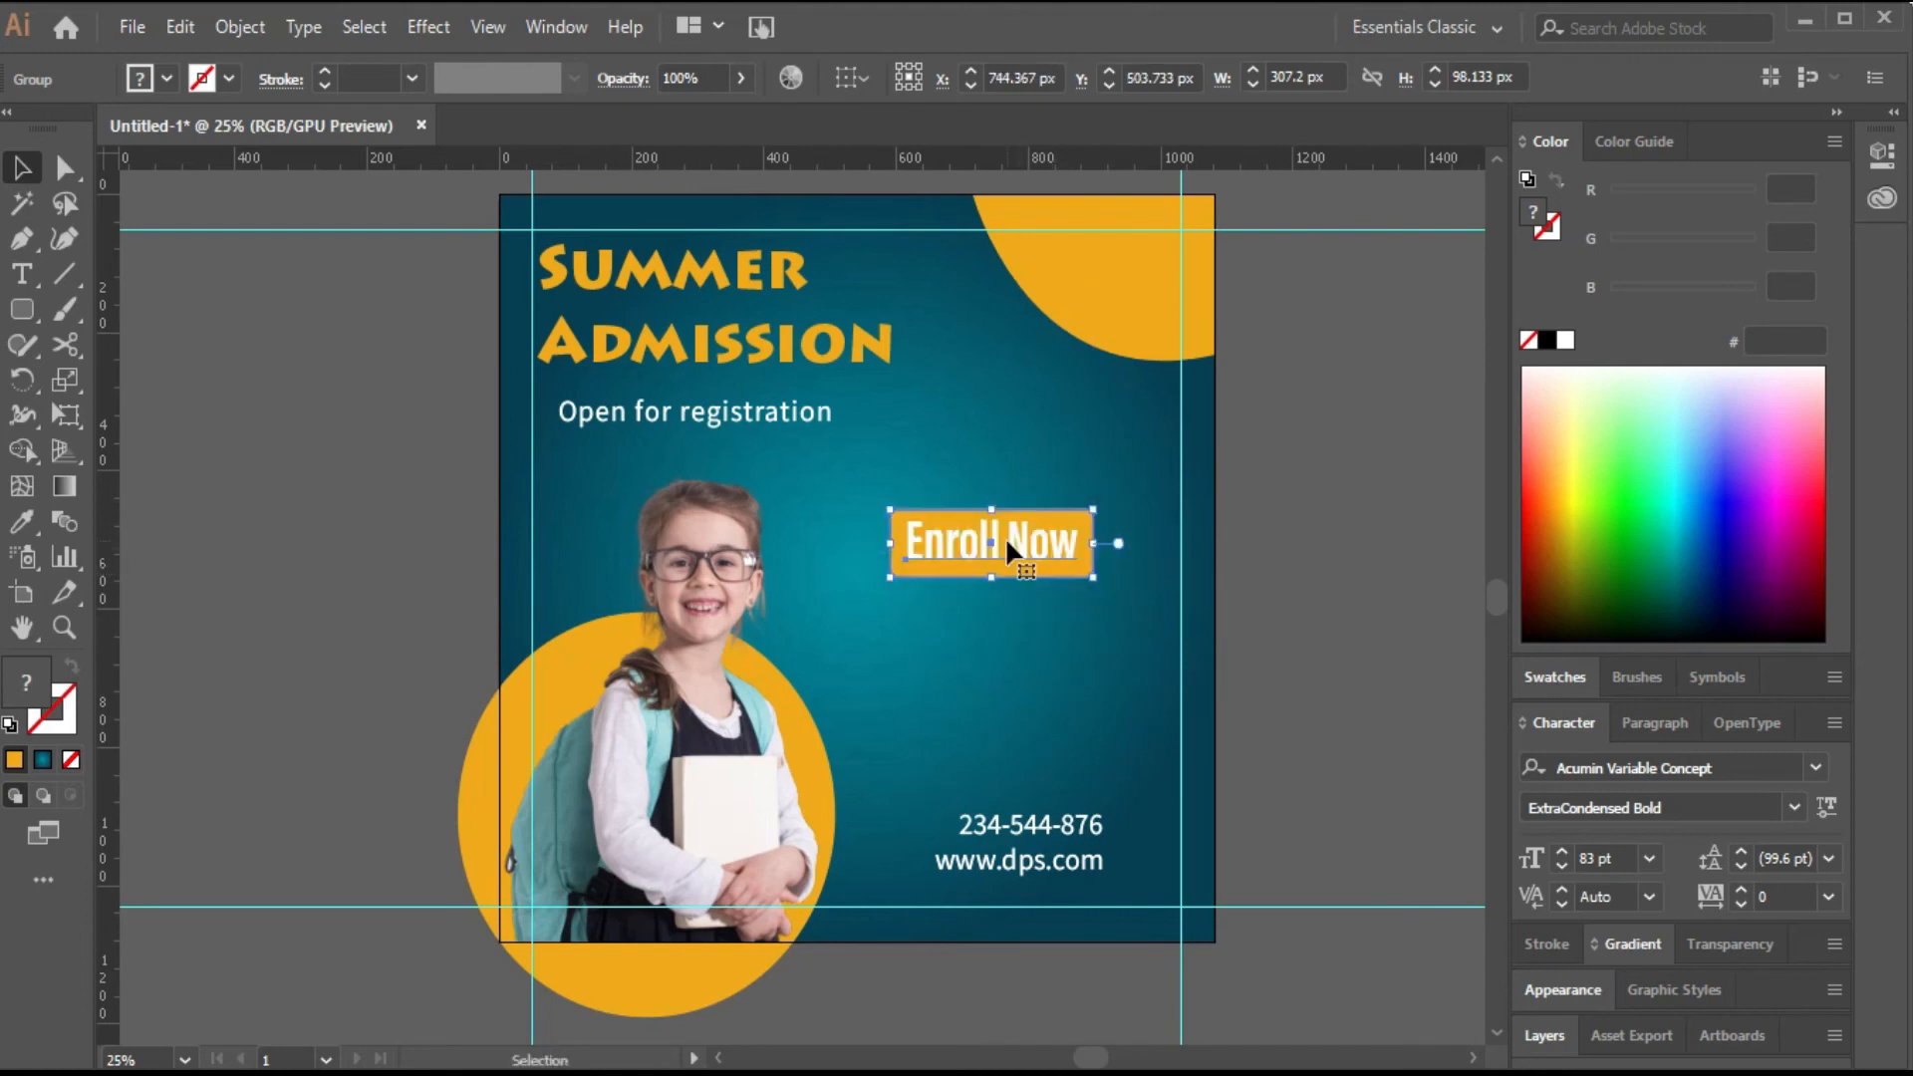
Adjust the top-right orange circle's edge with the Direct Selection tool.
left_click(1109, 284)
key("a")
left_click_drag(1213, 354, 996, 405)
left_click(257, 399)
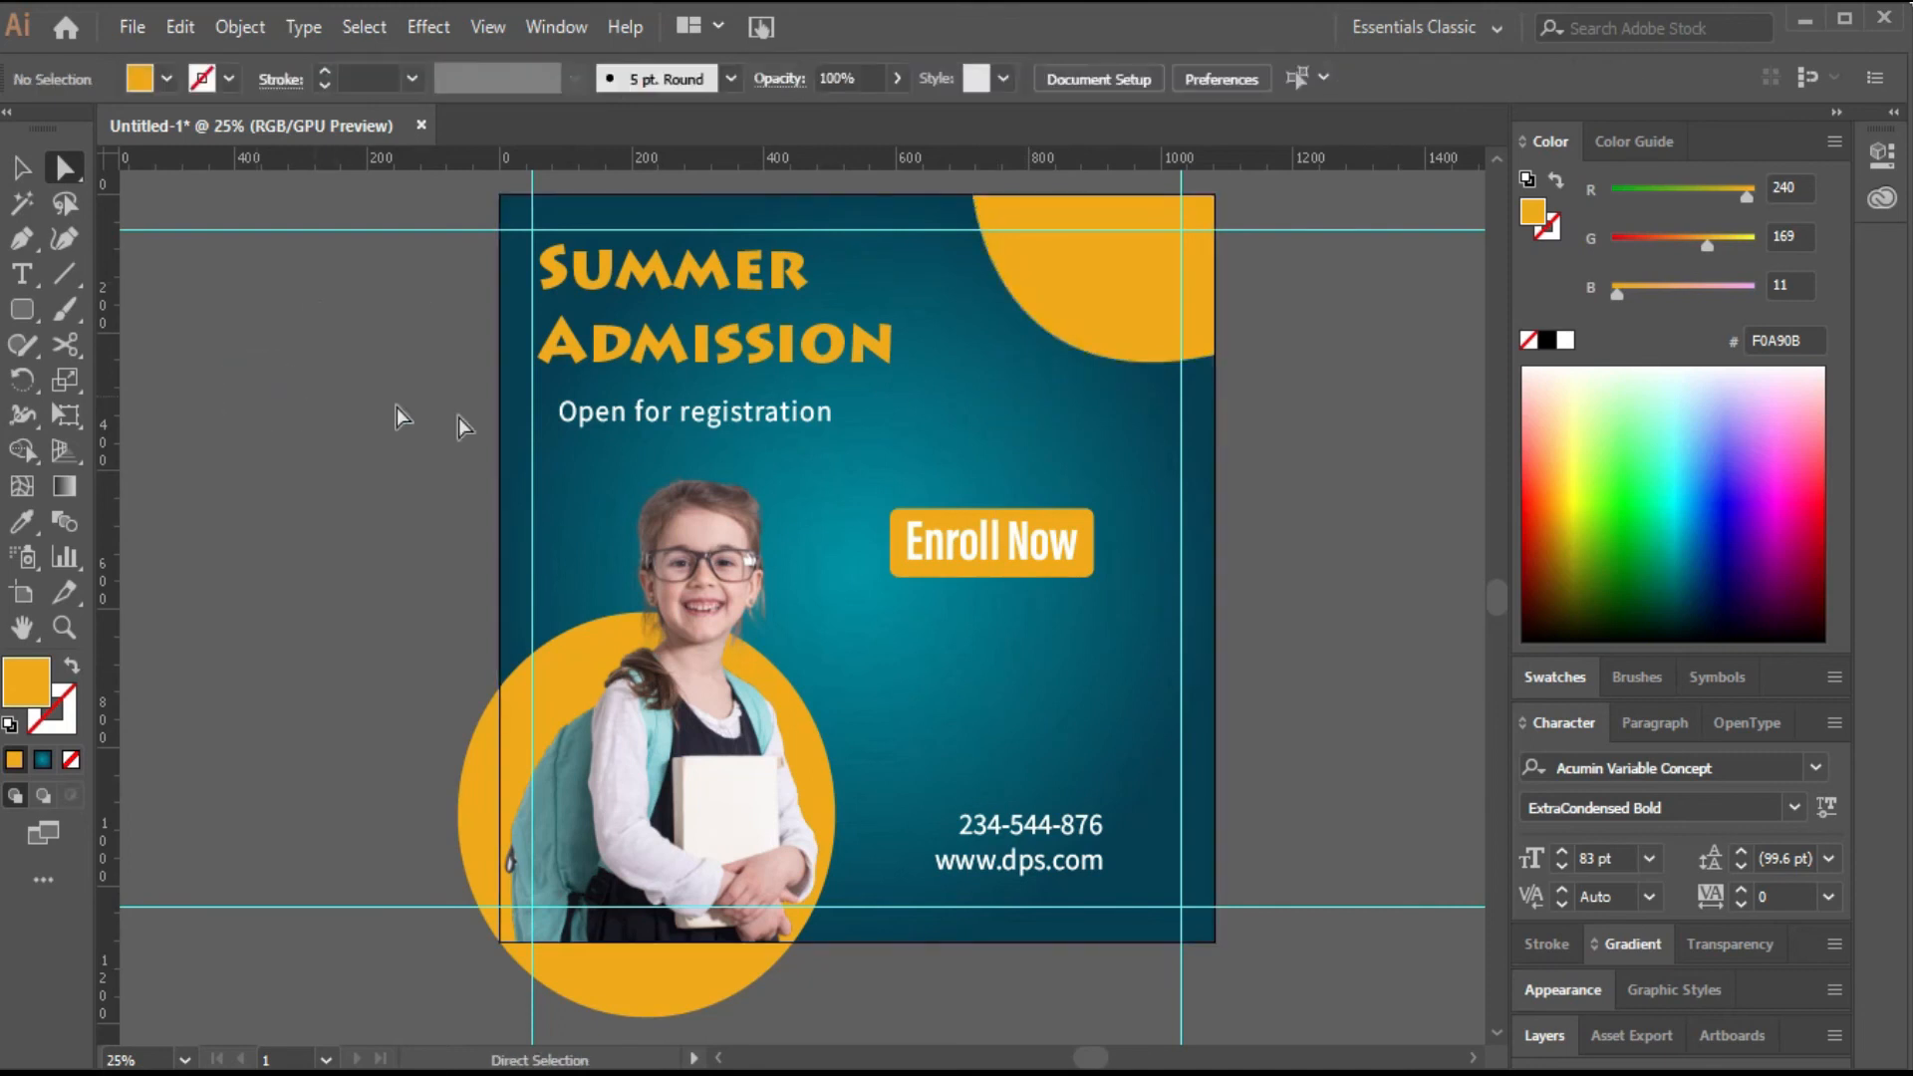
Add a point text reading Logo Here near the top-right corner.
left_click(22, 274)
left_click(1057, 255)
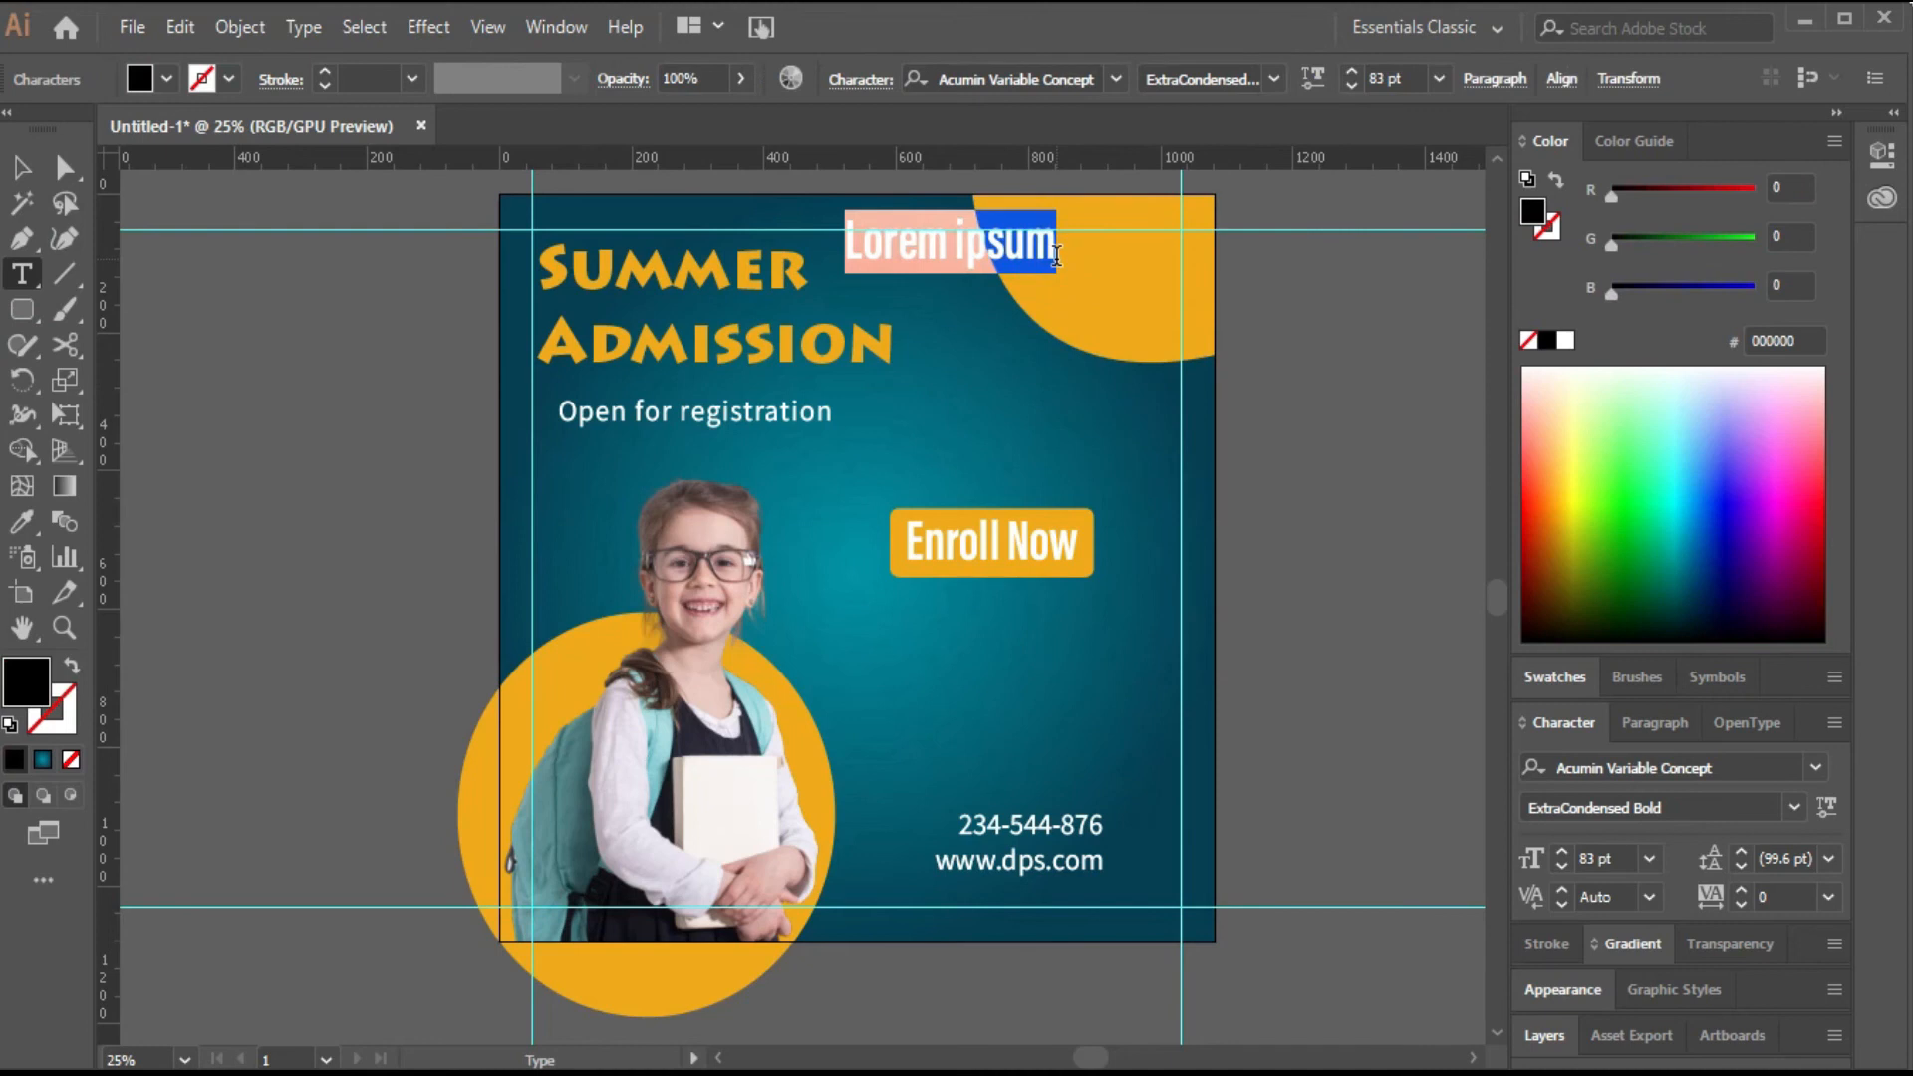
type("Logo Here")
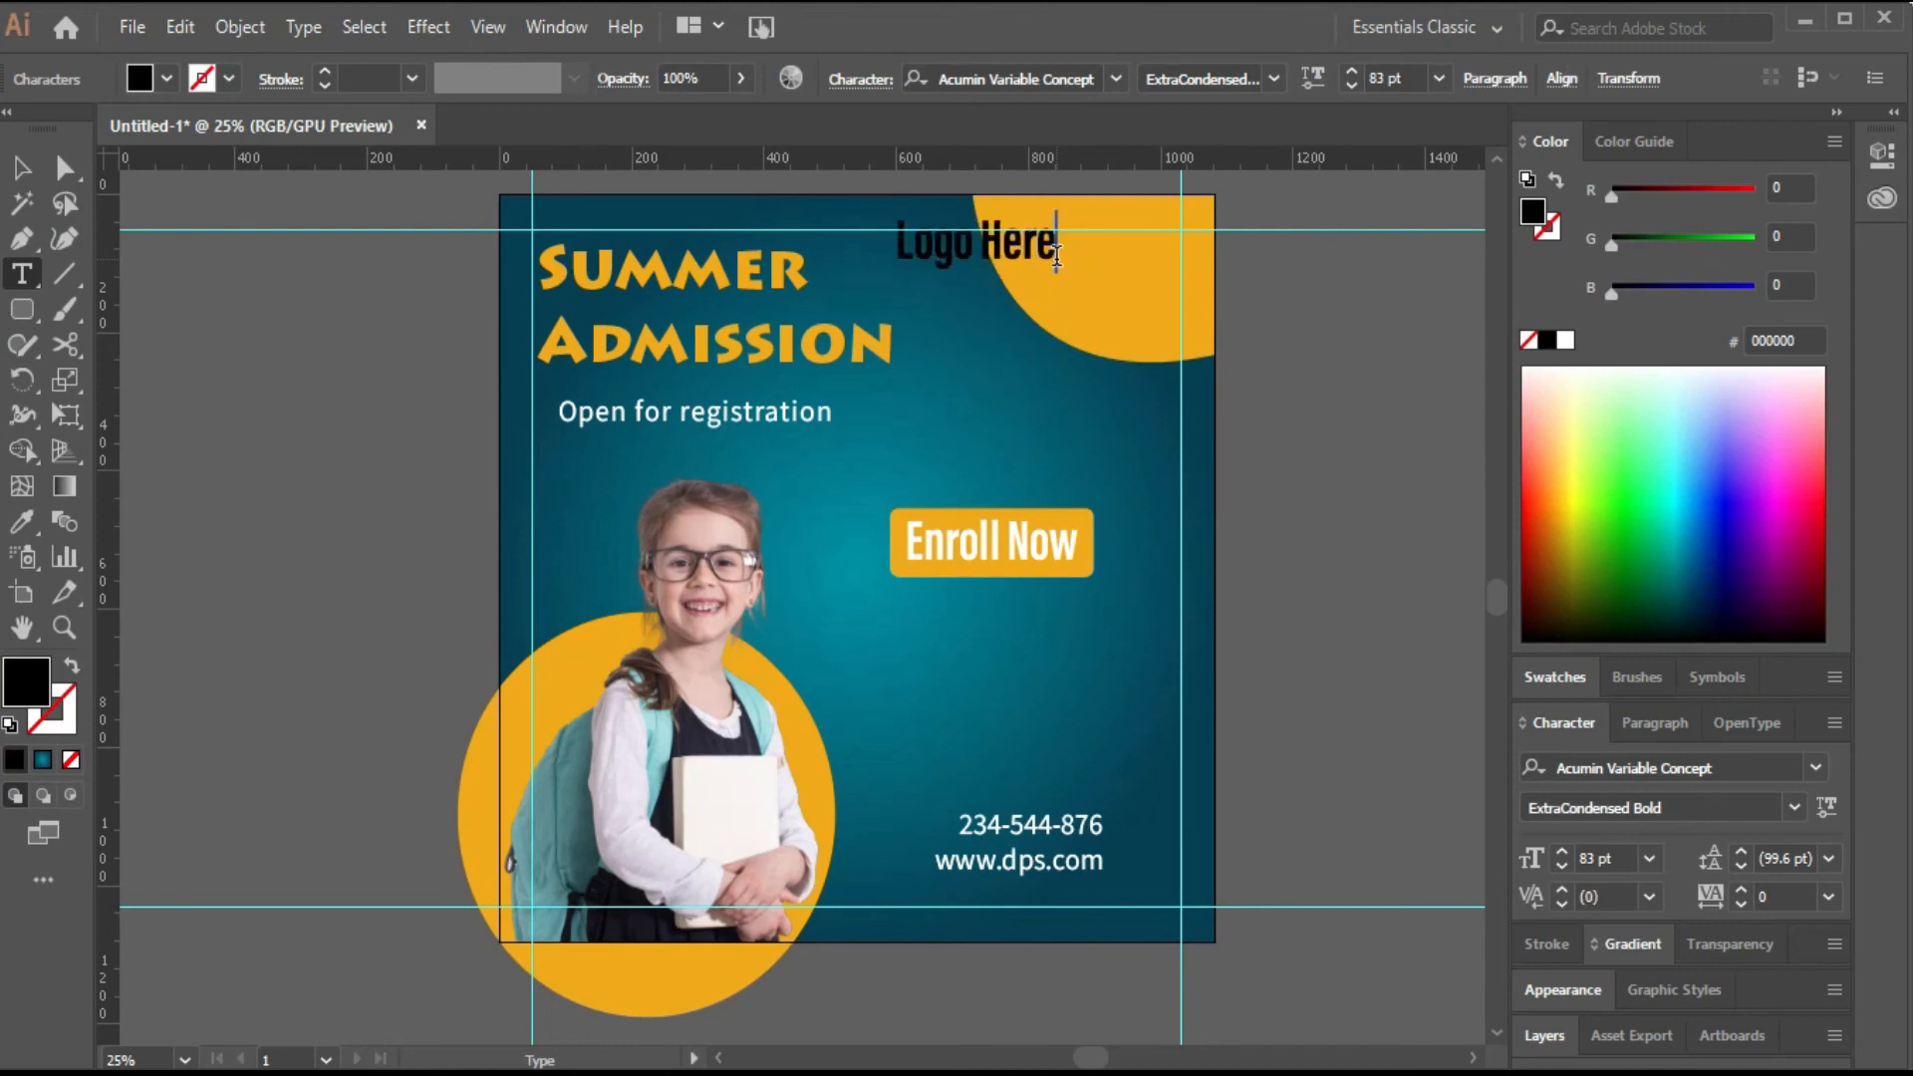
Move Logo Here into the corner circle, reduce it to 73 pt and nudge it left.
left_click(22, 167)
left_click_drag(1055, 260, 1166, 289)
left_click(1352, 86)
left_click(1351, 85)
left_click(1351, 86)
left_click(1351, 86)
key("Left")
key("Left")
key("Left")
key("Left")
key("Left")
key("Left")
key("Left")
key("Left")
key("Left")
key("Left")
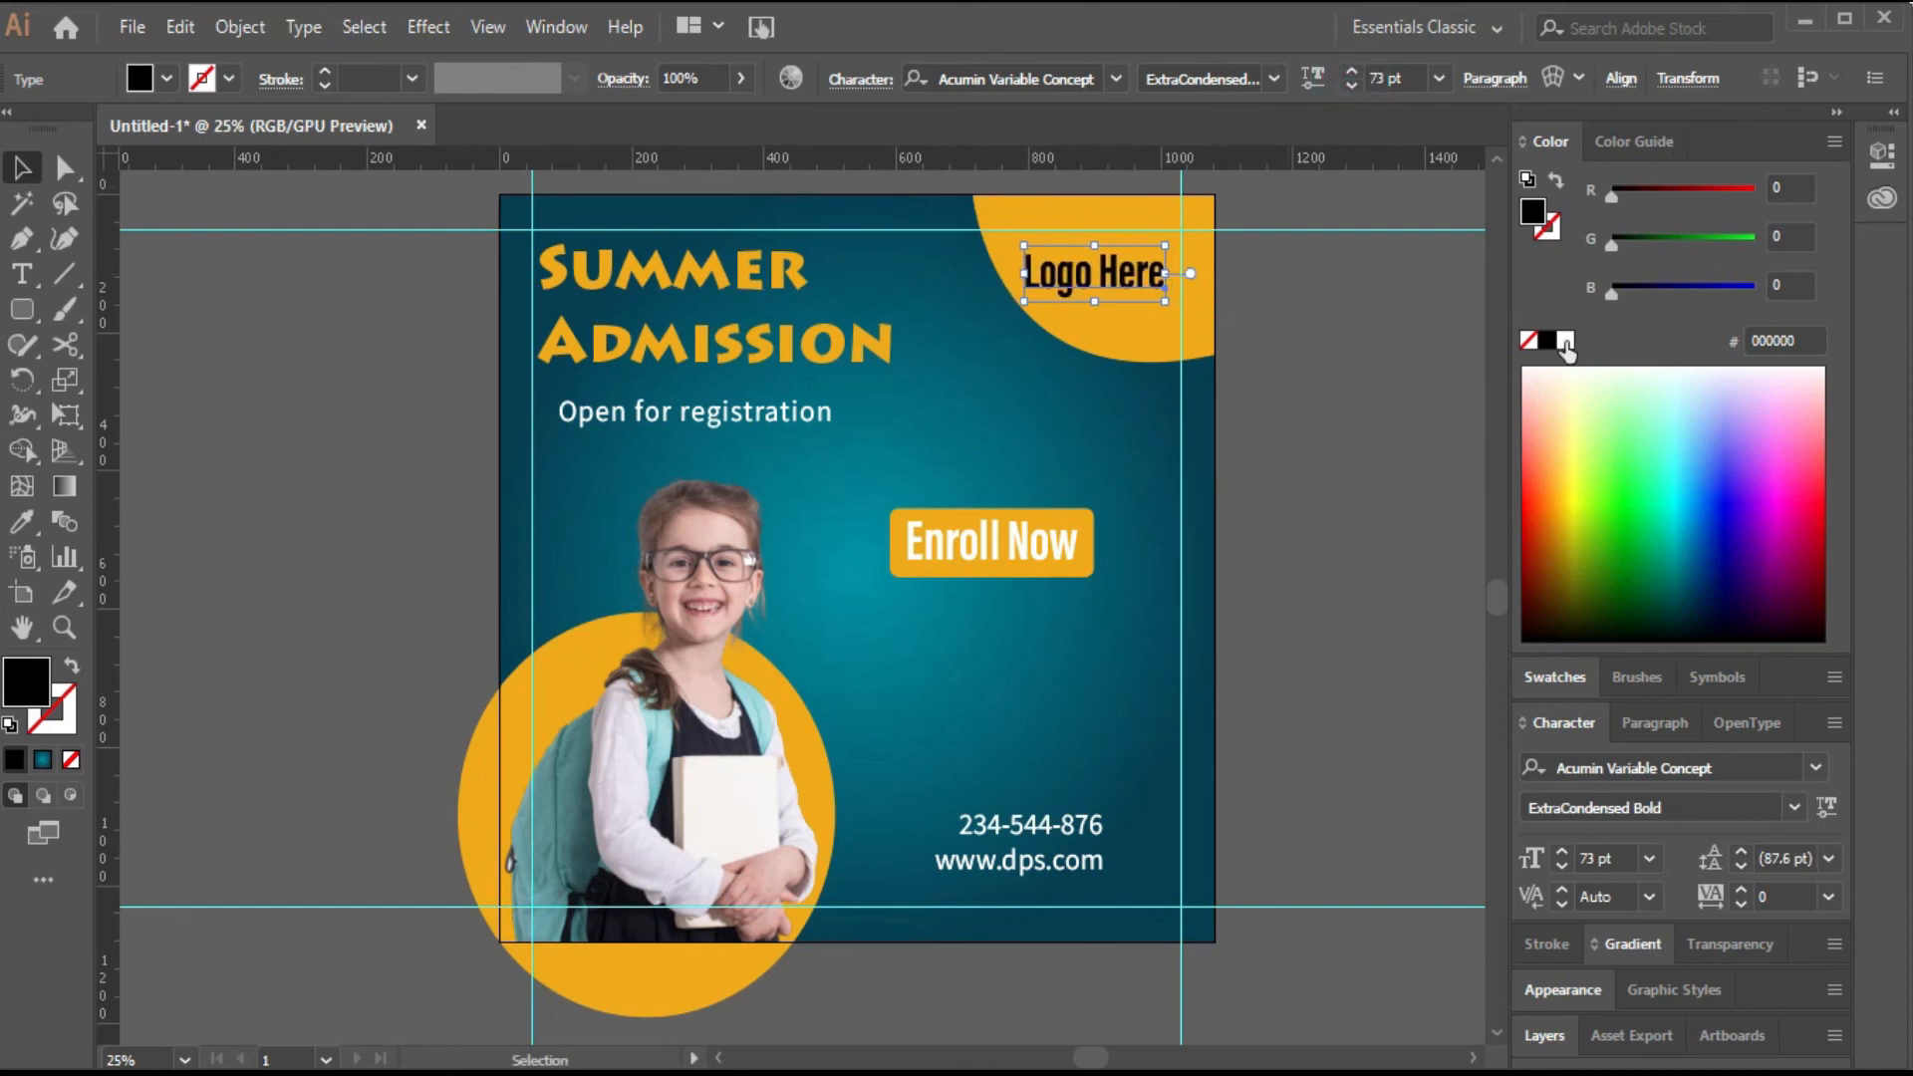
Change the Logo Here text color to white.
left_click(1566, 341)
Set the contact details' leading to 60 pt and shift the text block slightly left.
left_click(1036, 828)
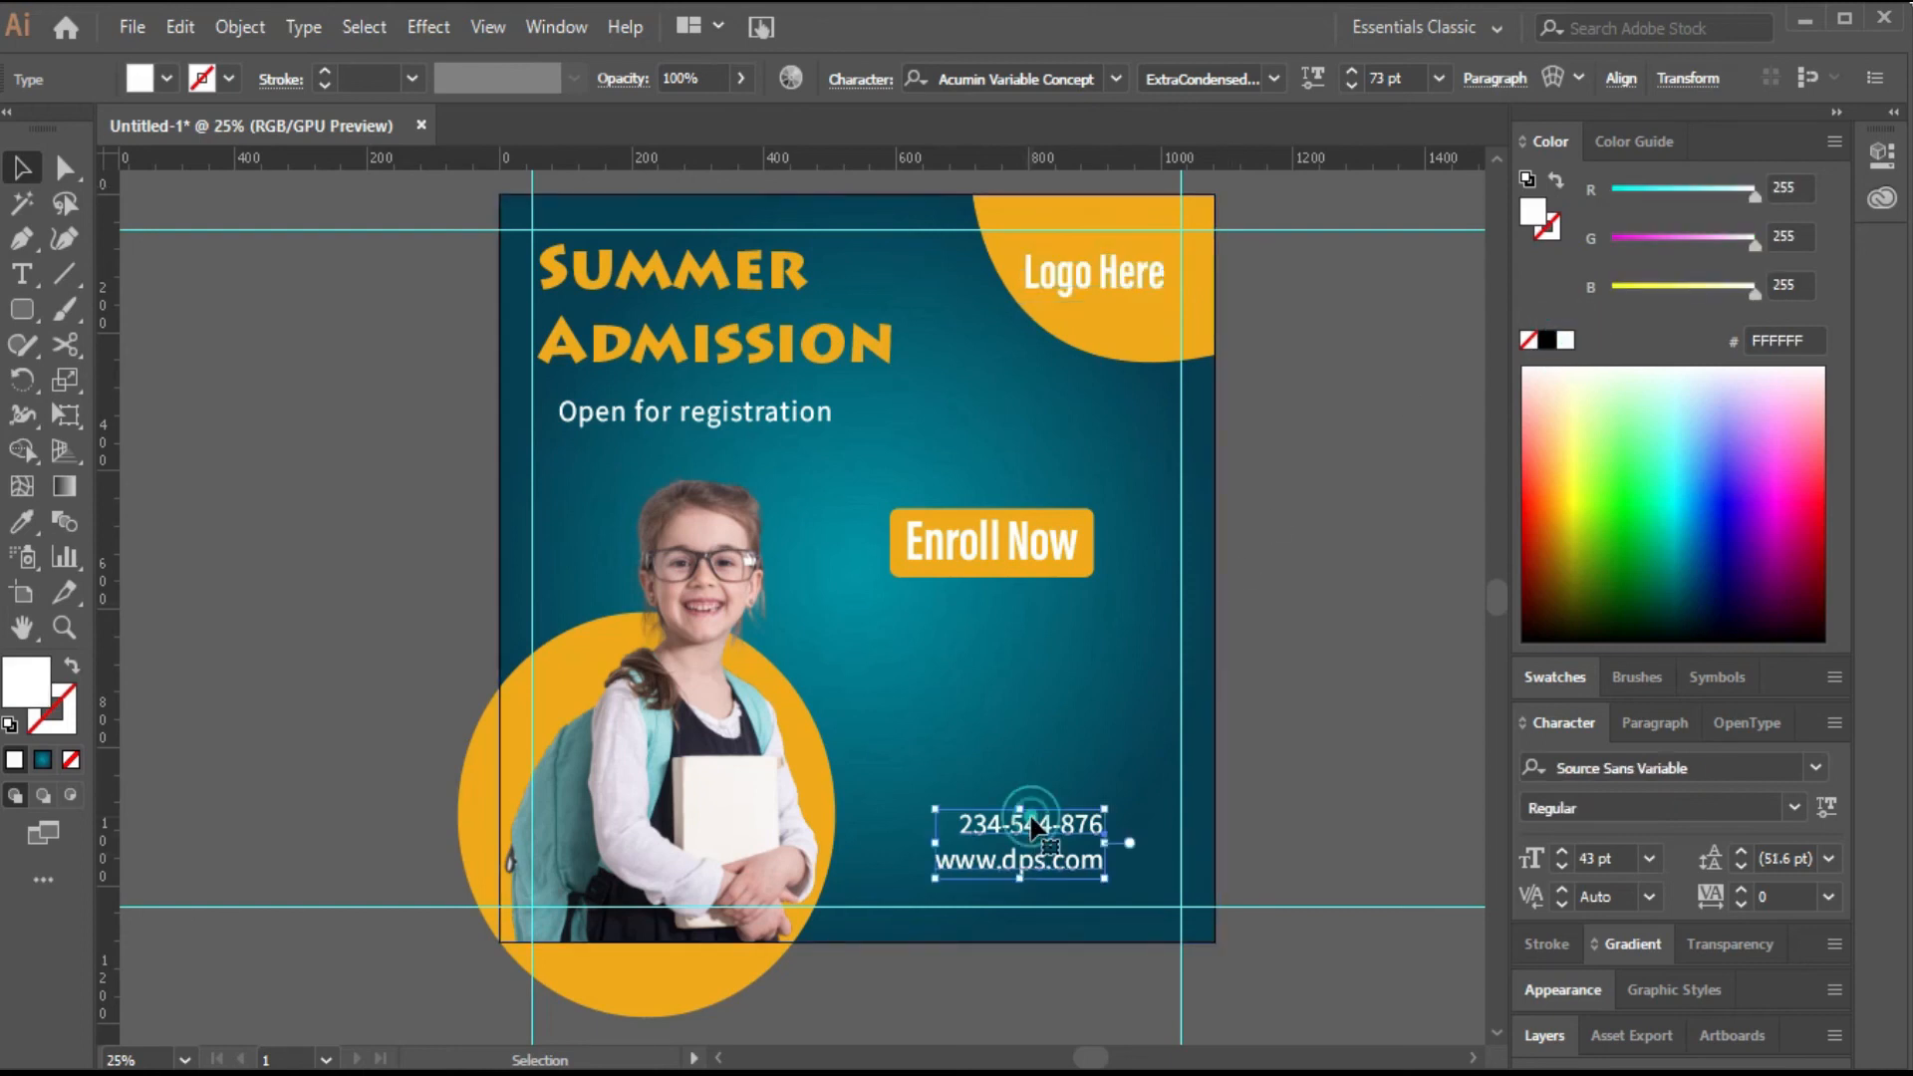
left_click(1739, 852)
left_click(1739, 852)
left_click_drag(1079, 825, 1055, 826)
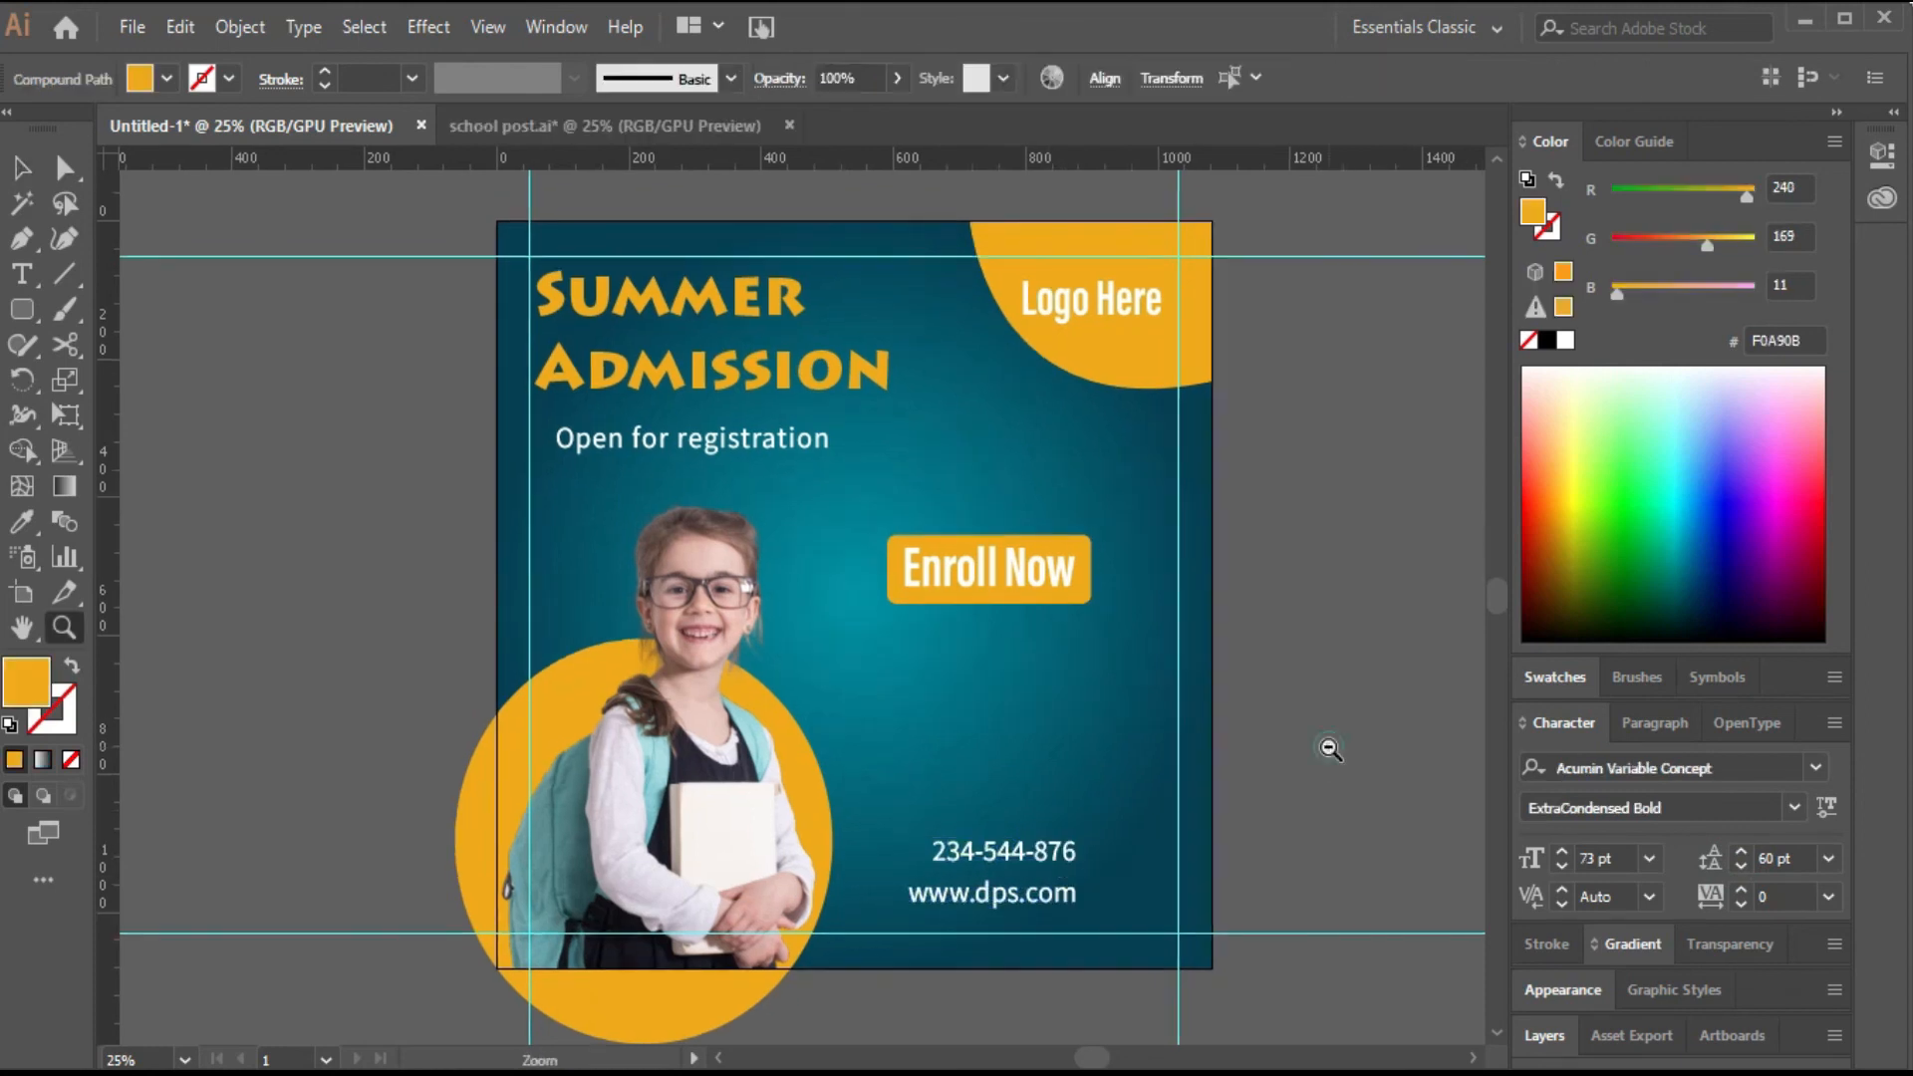
Bring in phone and globe icons and place them beside the phone number and website lines.
left_click(1331, 750, "alt")
left_click_drag(1016, 679, 1362, 808)
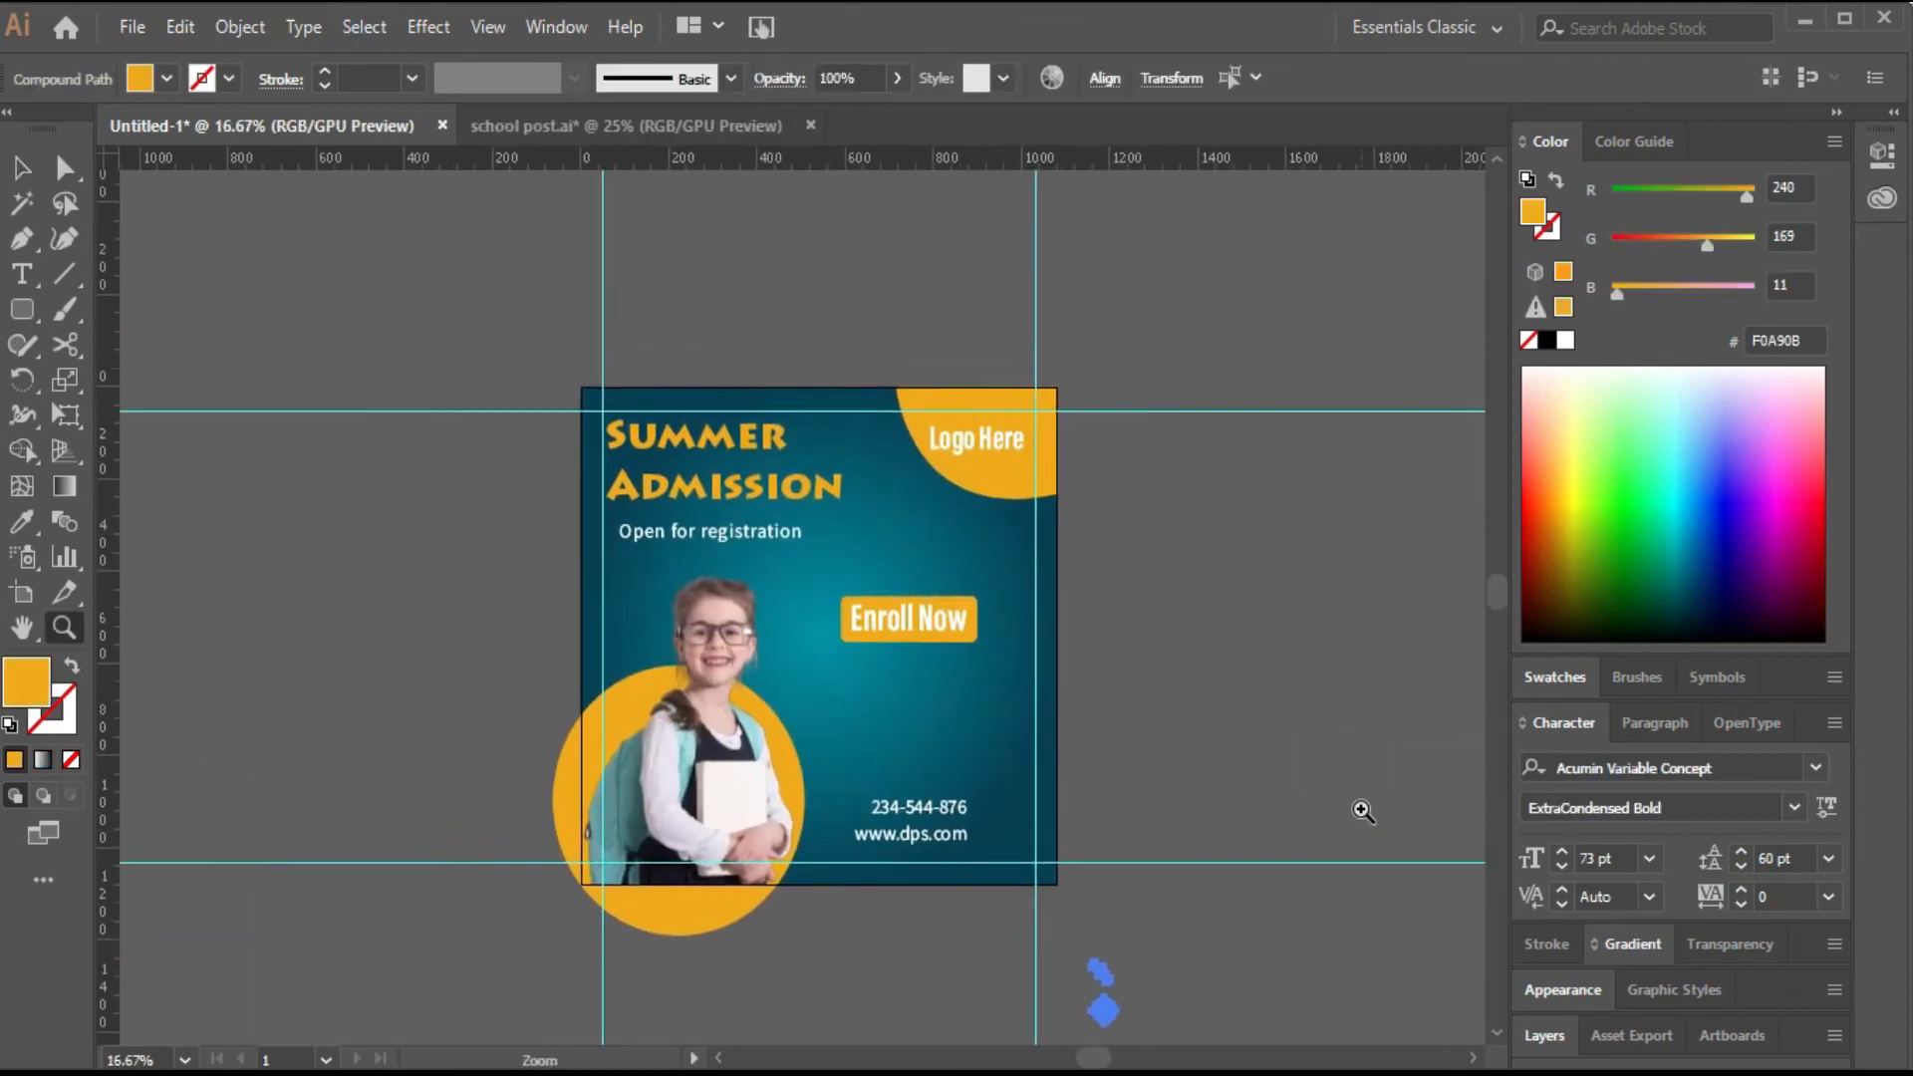
key("v")
left_click_drag(1097, 1004, 1005, 859)
key("z")
left_click(1038, 675)
left_click_drag(695, 648, 1023, 713)
key("v")
left_click_drag(1088, 890, 1011, 872)
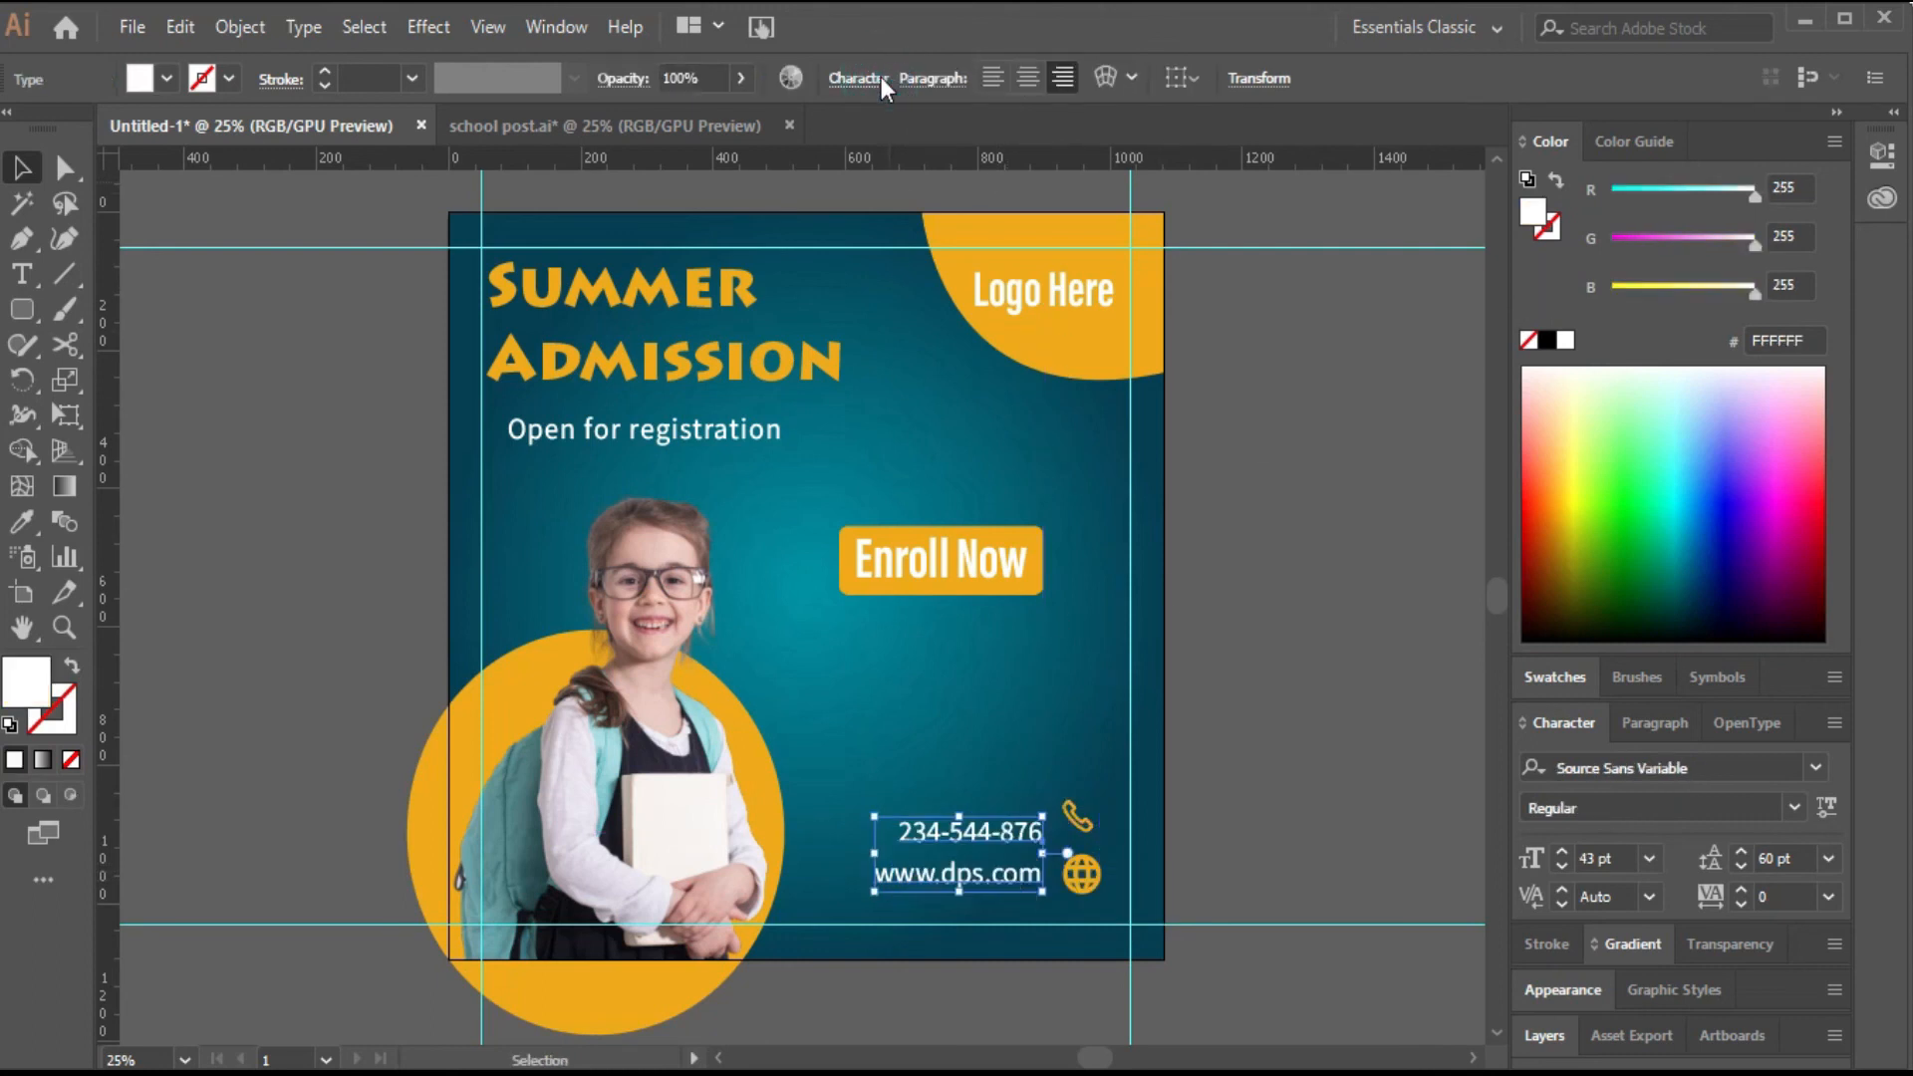
Increase the contact details' font size to 48 pt.
left_click(881, 77)
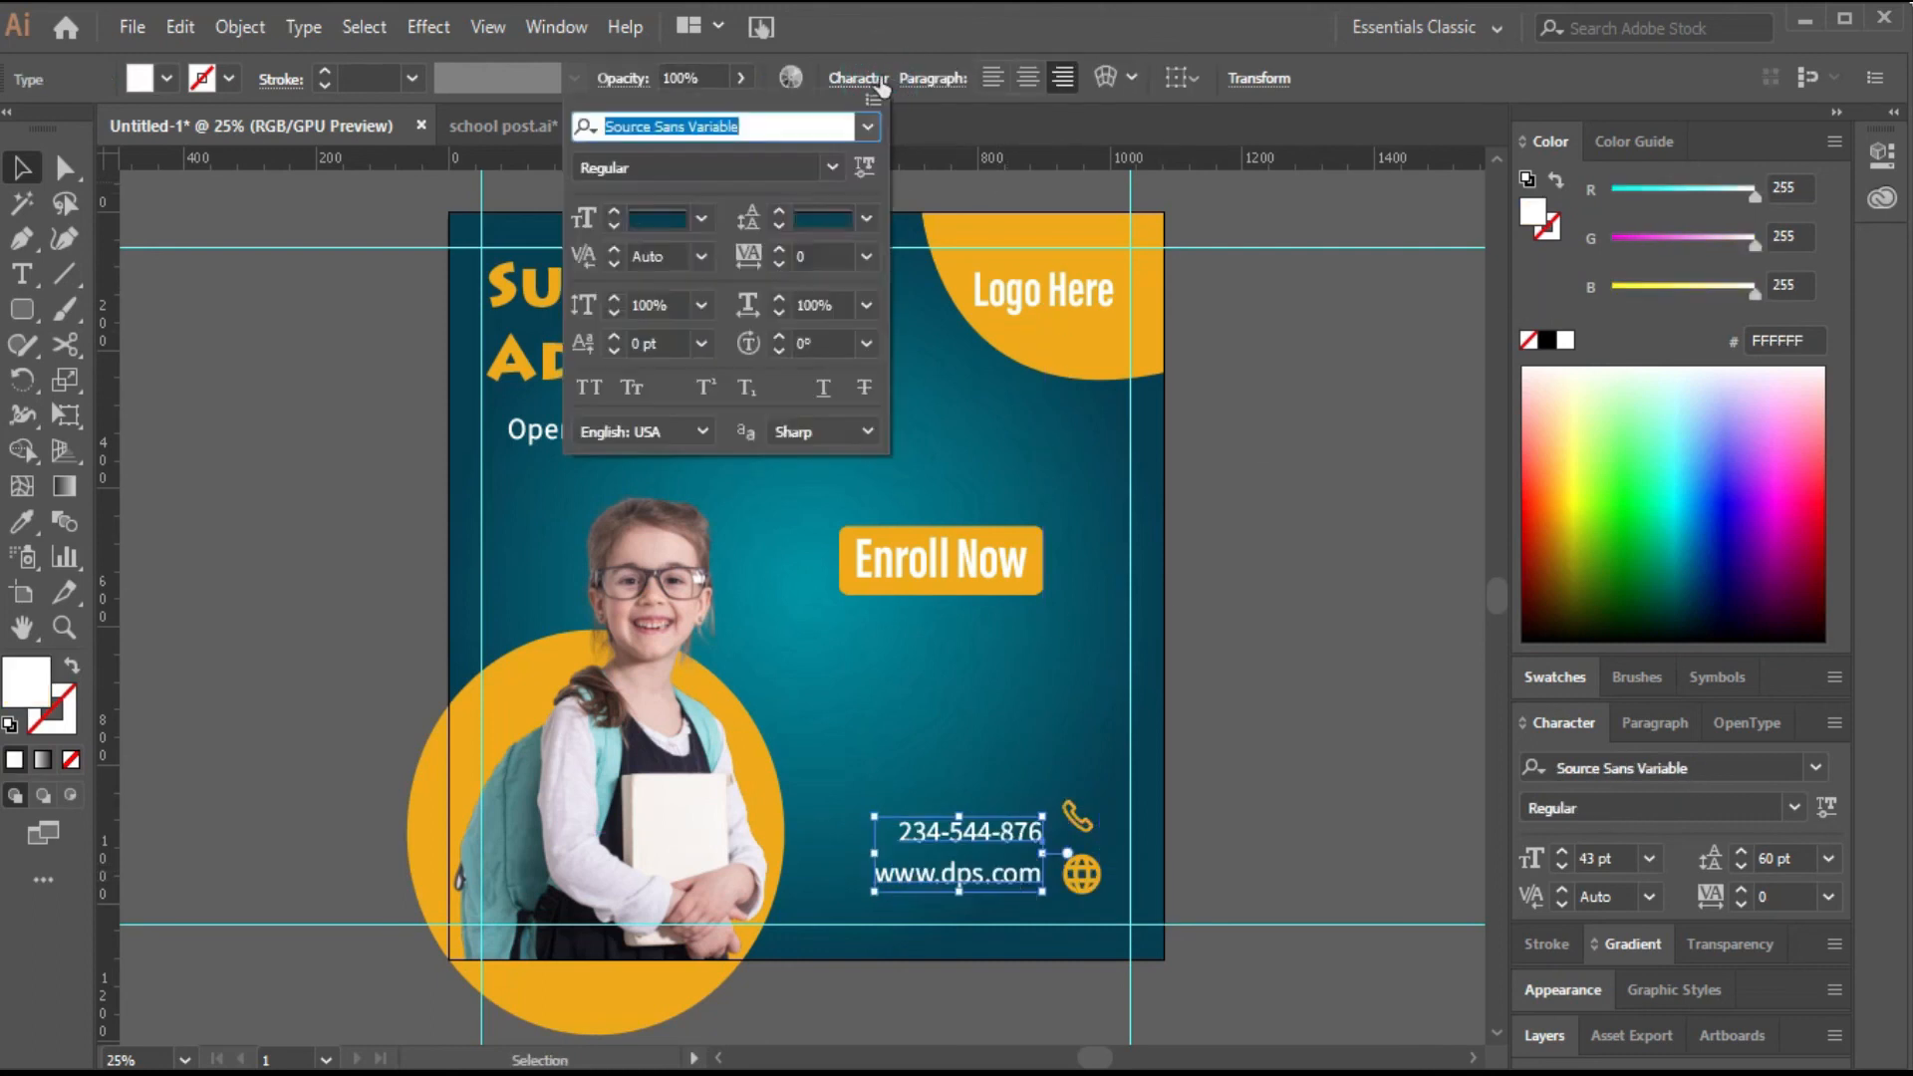
left_click(615, 211)
left_click(615, 211)
left_click(614, 211)
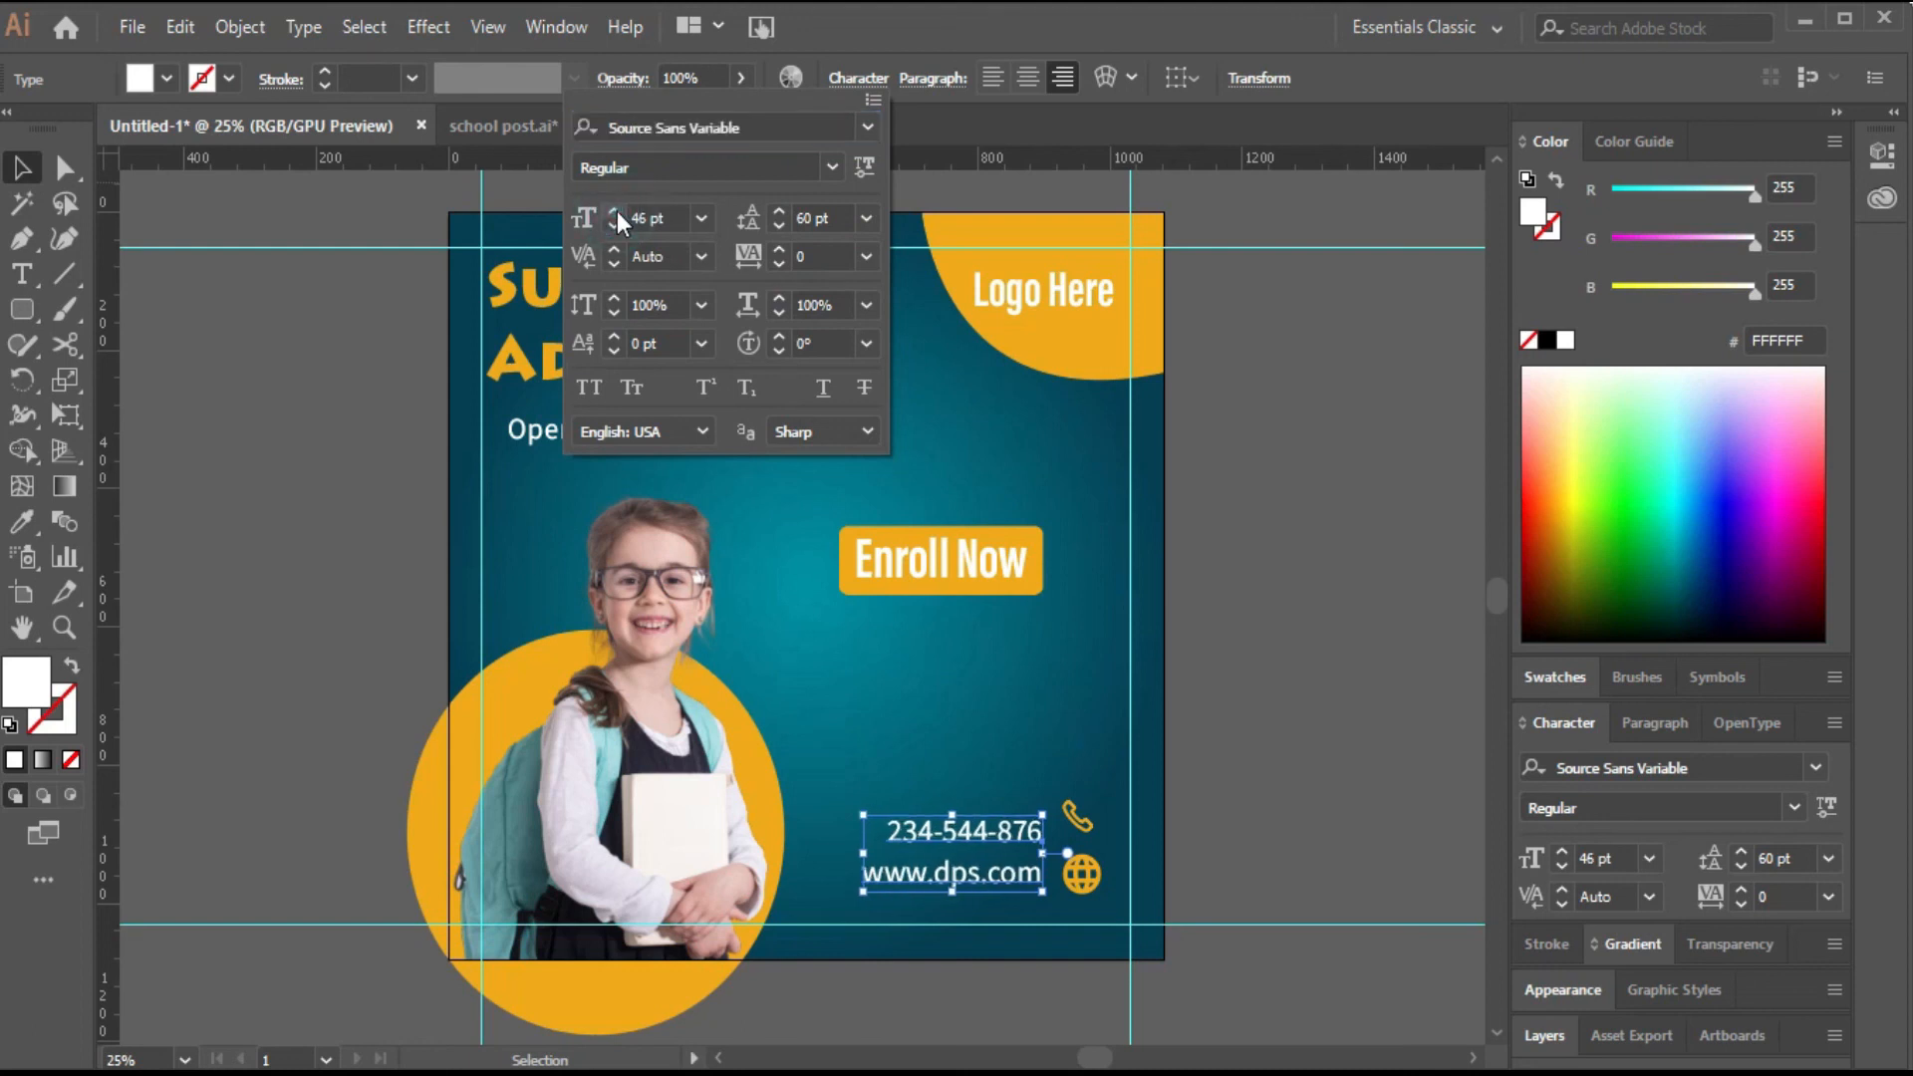
left_click(615, 211)
left_click(615, 211)
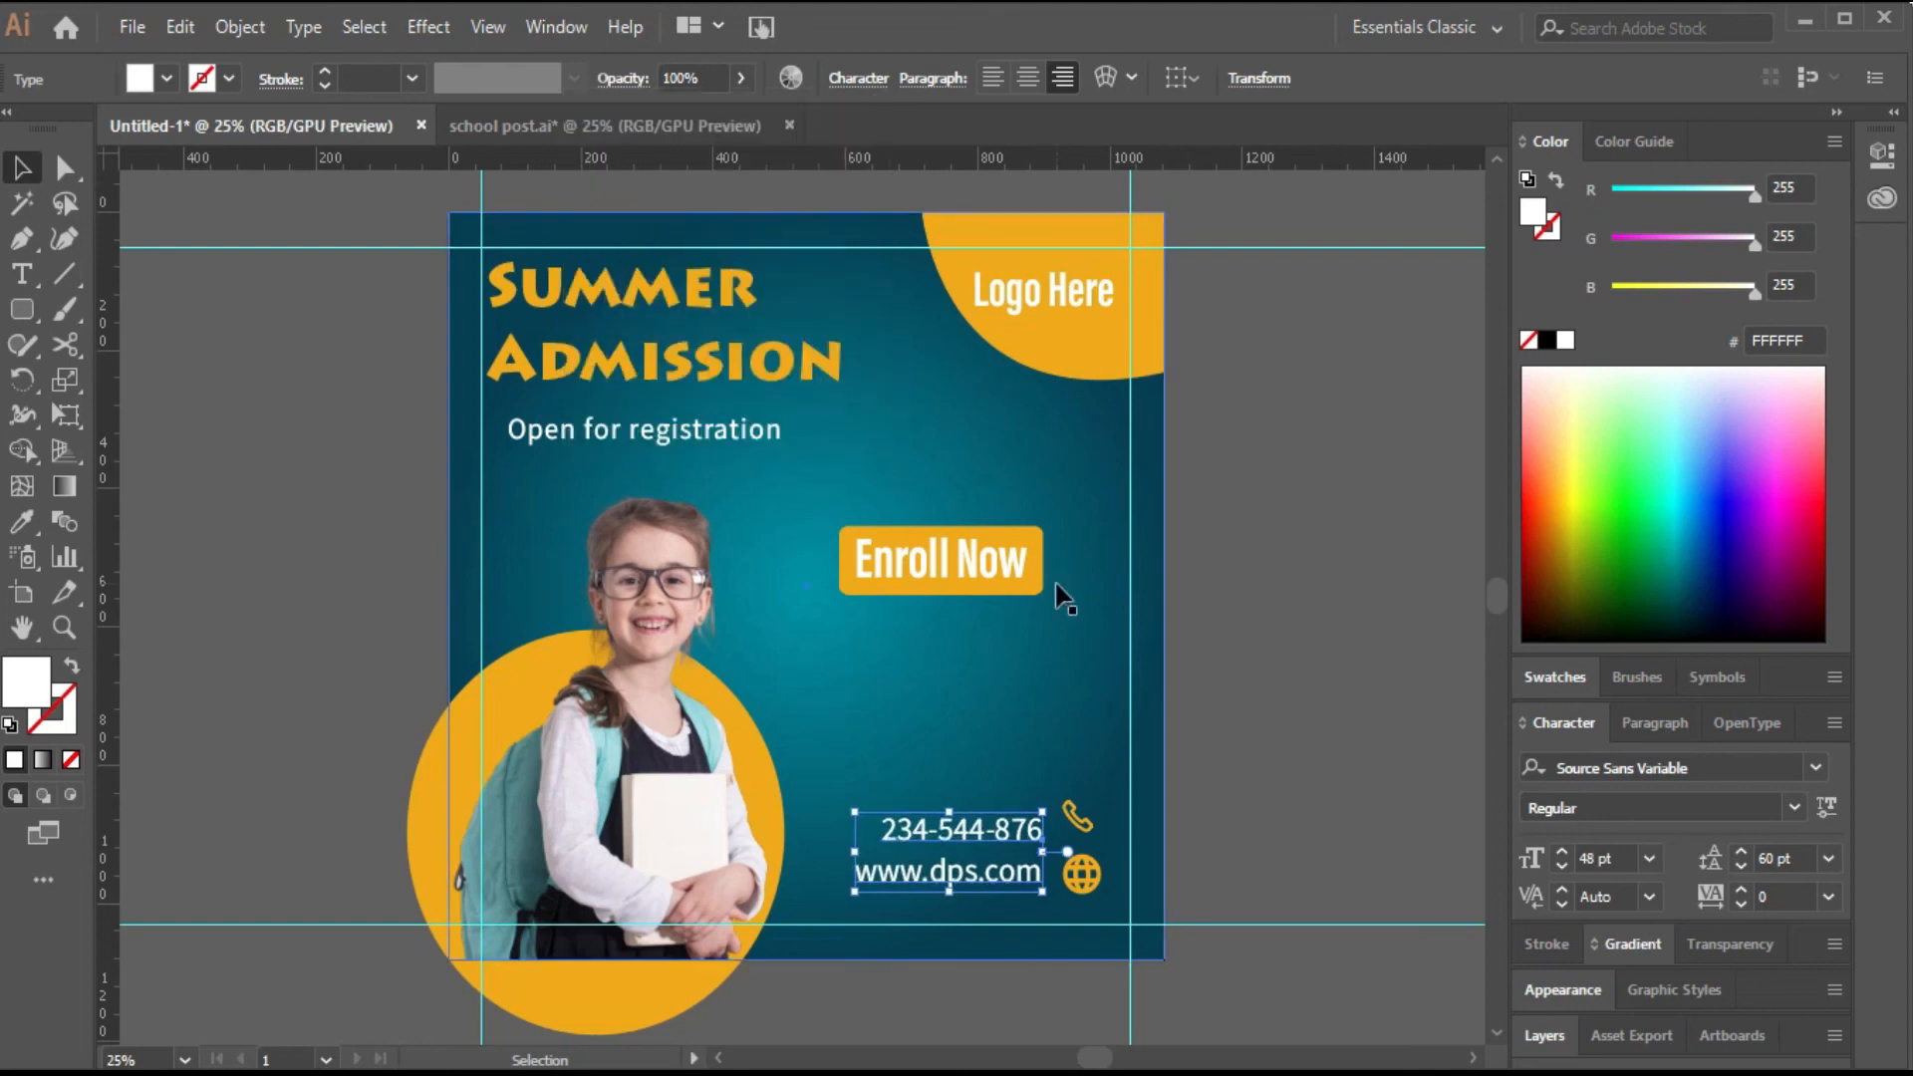
left_click(1226, 811)
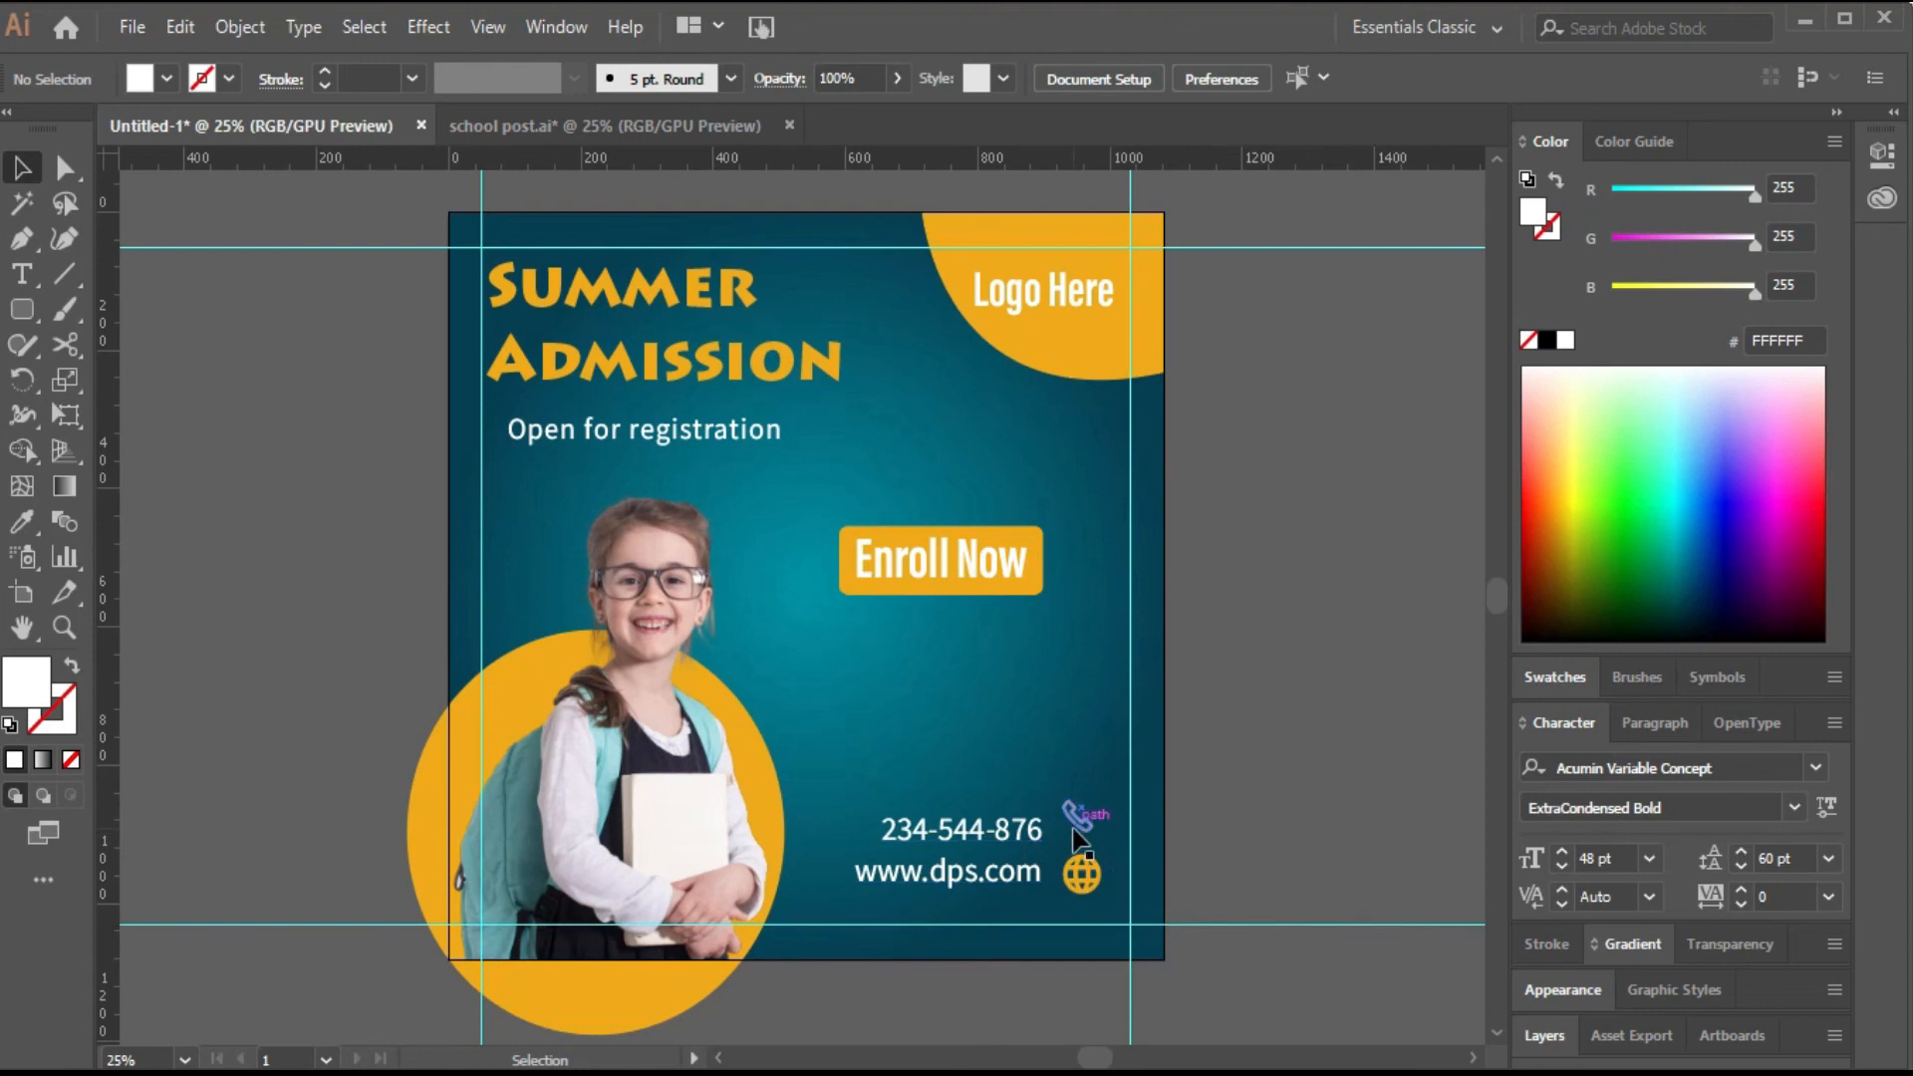
Select the phone and globe icons and nudge them slightly down.
left_click(1073, 829)
left_click(1082, 890, "shift")
left_click_drag(1101, 805, 1098, 810)
left_click(1244, 806)
Set the contact details' leading to 65 pt.
left_click(1021, 877)
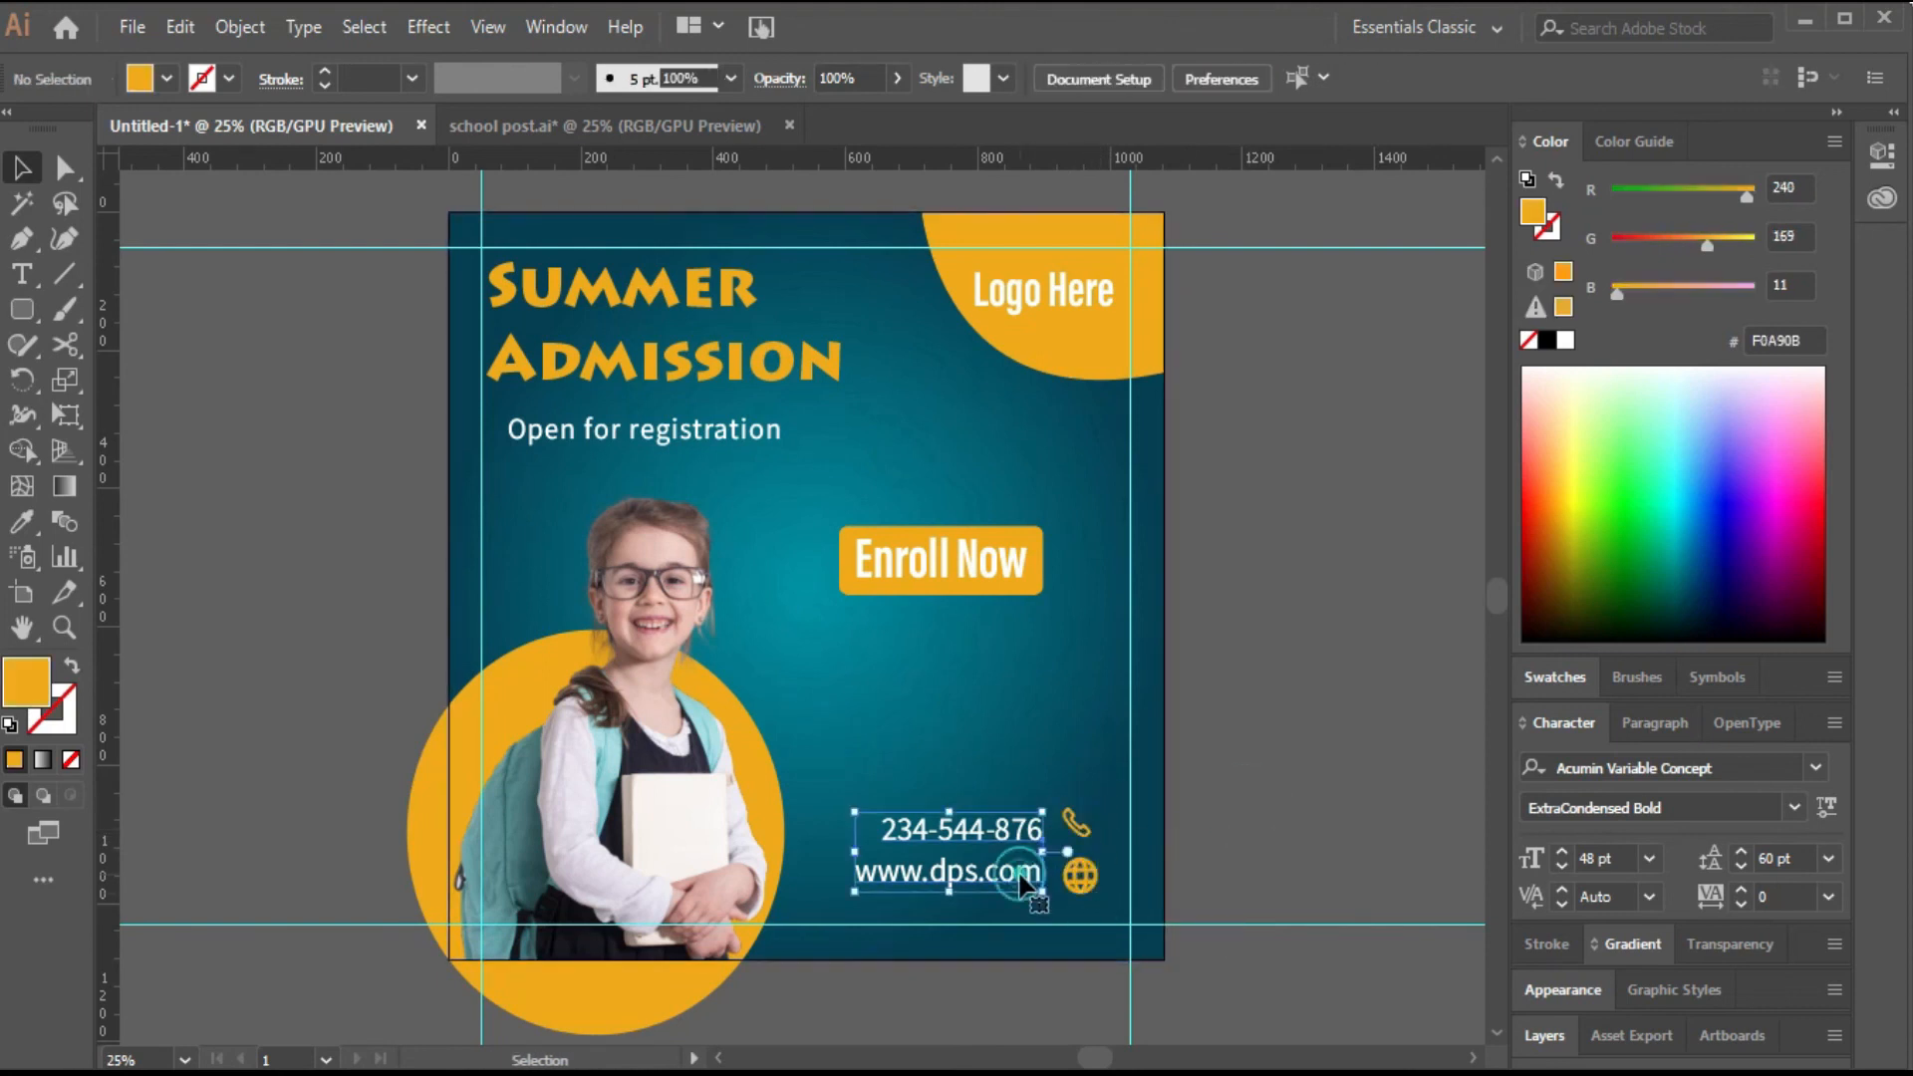
left_click(1744, 857)
left_click(1744, 857)
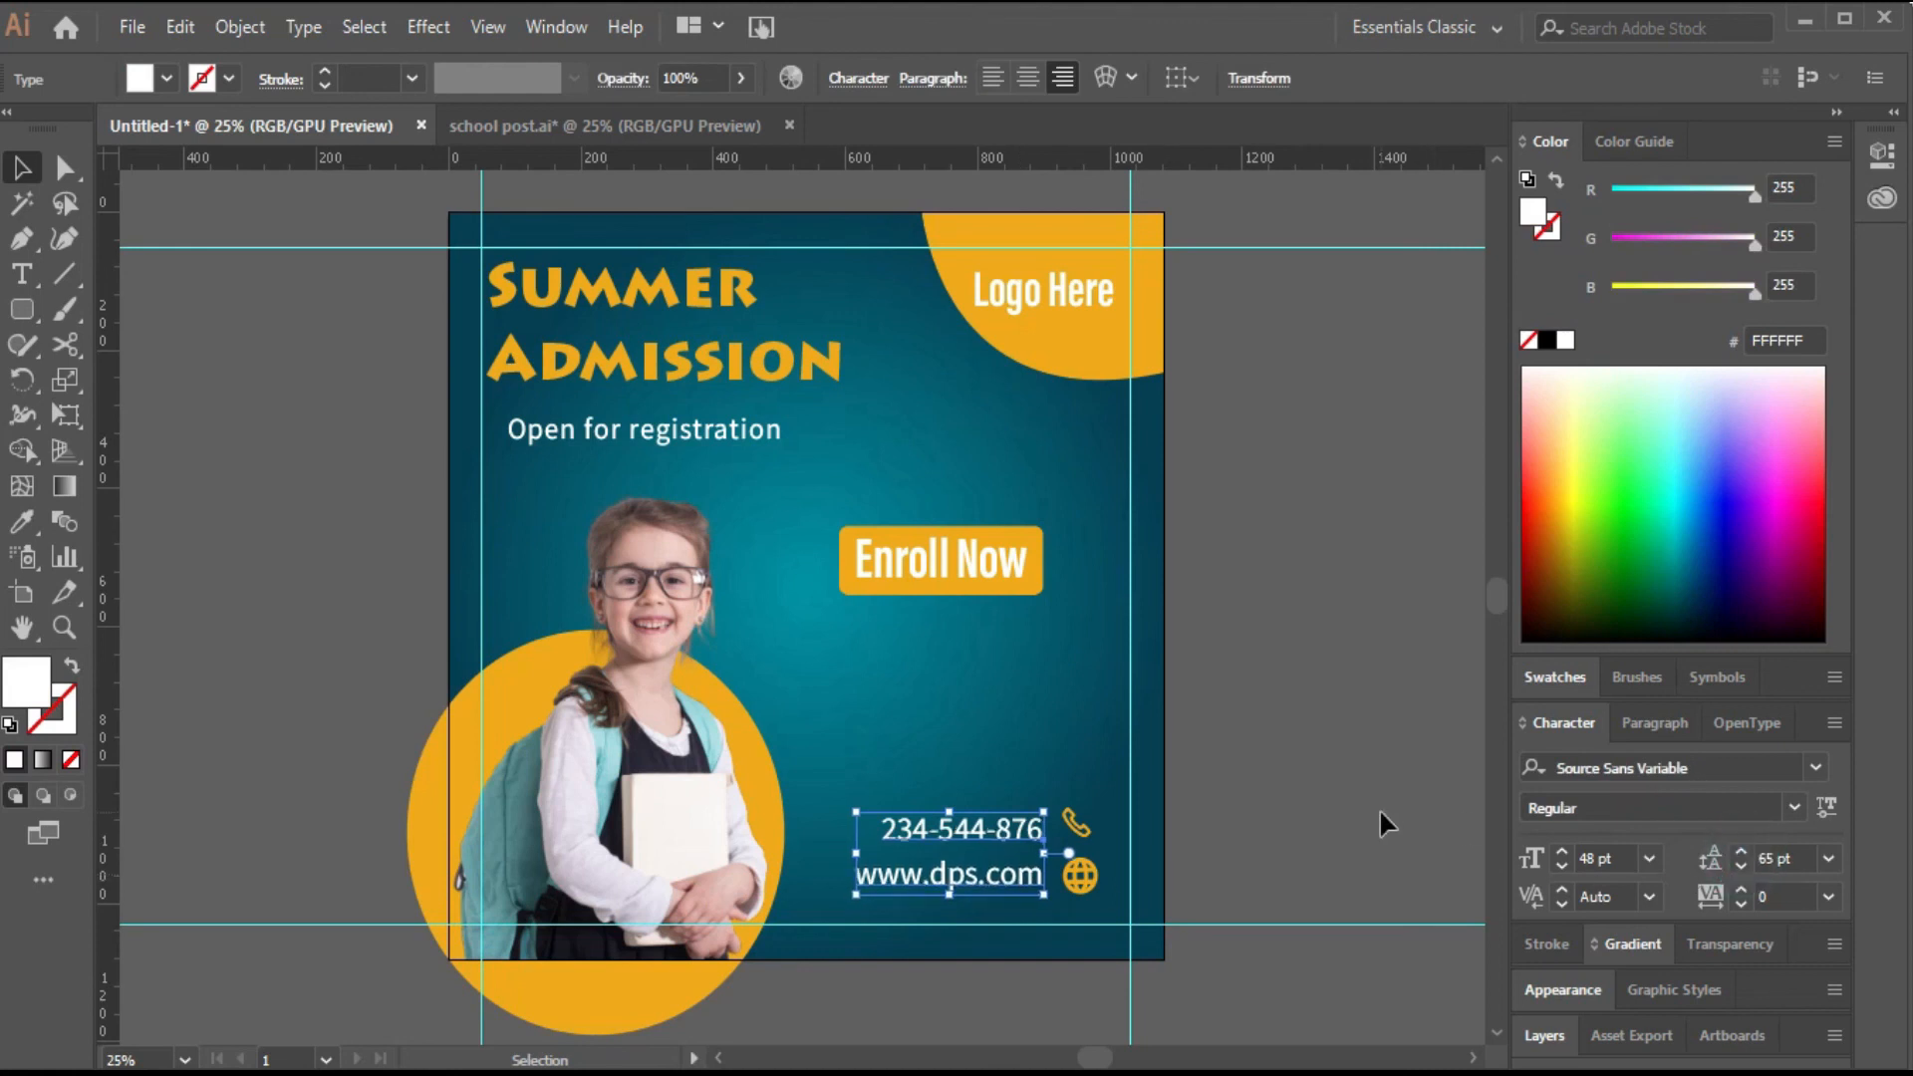
left_click(1303, 643)
Scale the Enroll Now button group slightly larger.
left_click(965, 562)
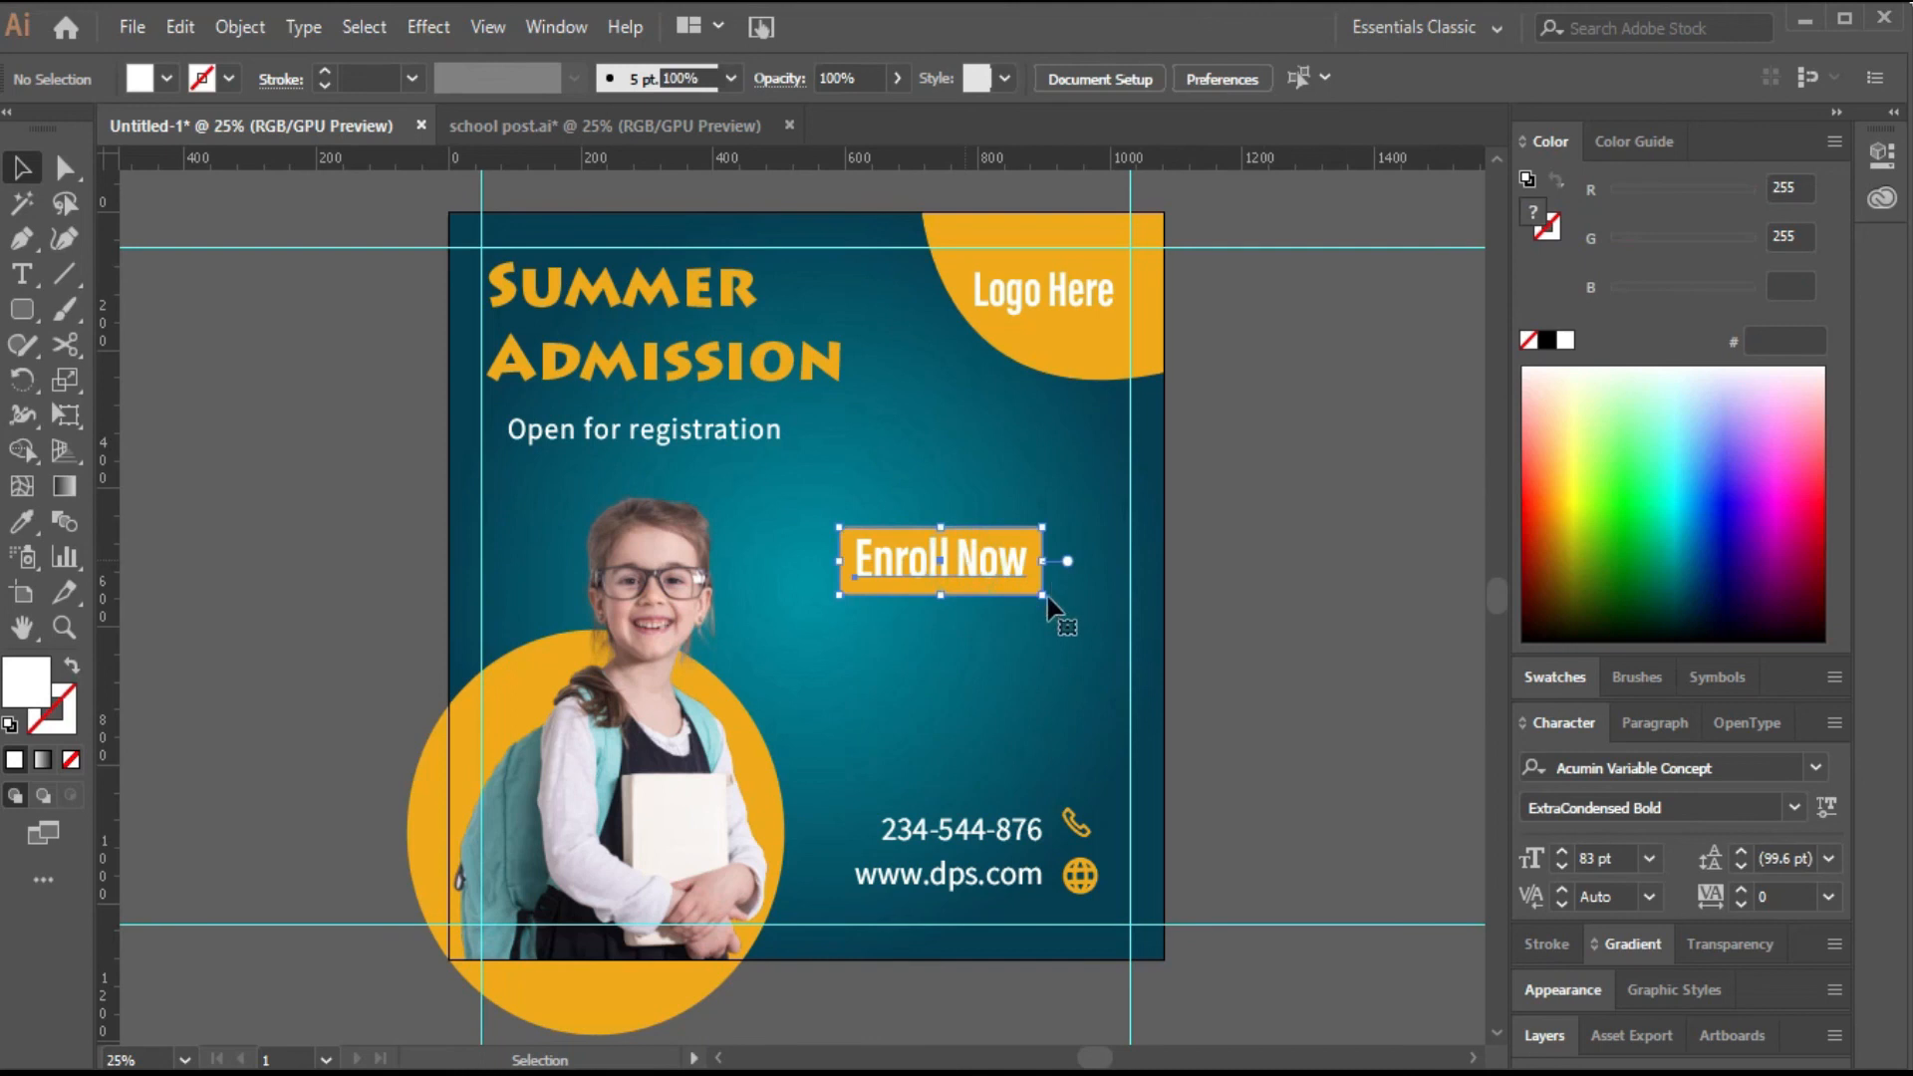
left_click_drag(1043, 595, 1064, 601)
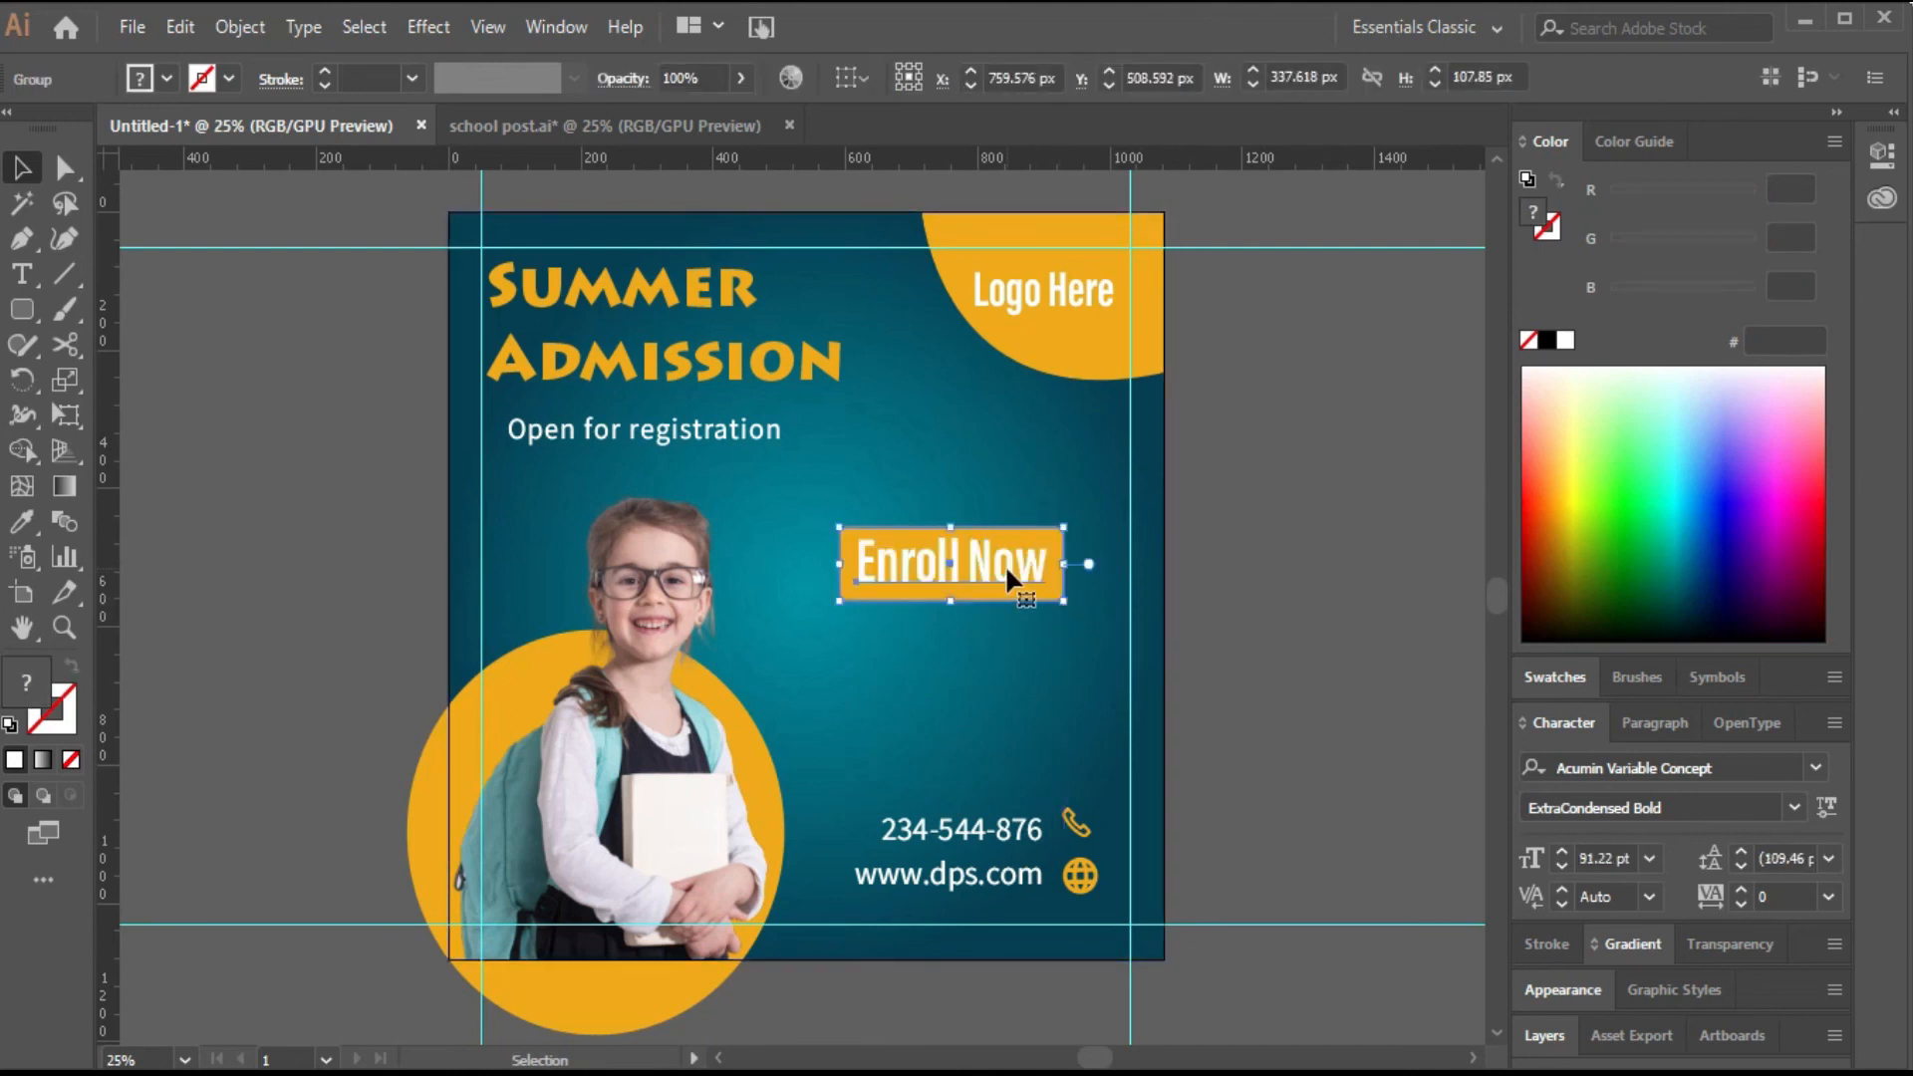
Enlarge the schoolgirl photo and its orange circle, moving the photo slightly up.
left_click(704, 673)
left_click_drag(1001, 488, 1042, 460)
left_click(606, 1037)
left_click_drag(798, 629, 817, 595)
left_click(1278, 714)
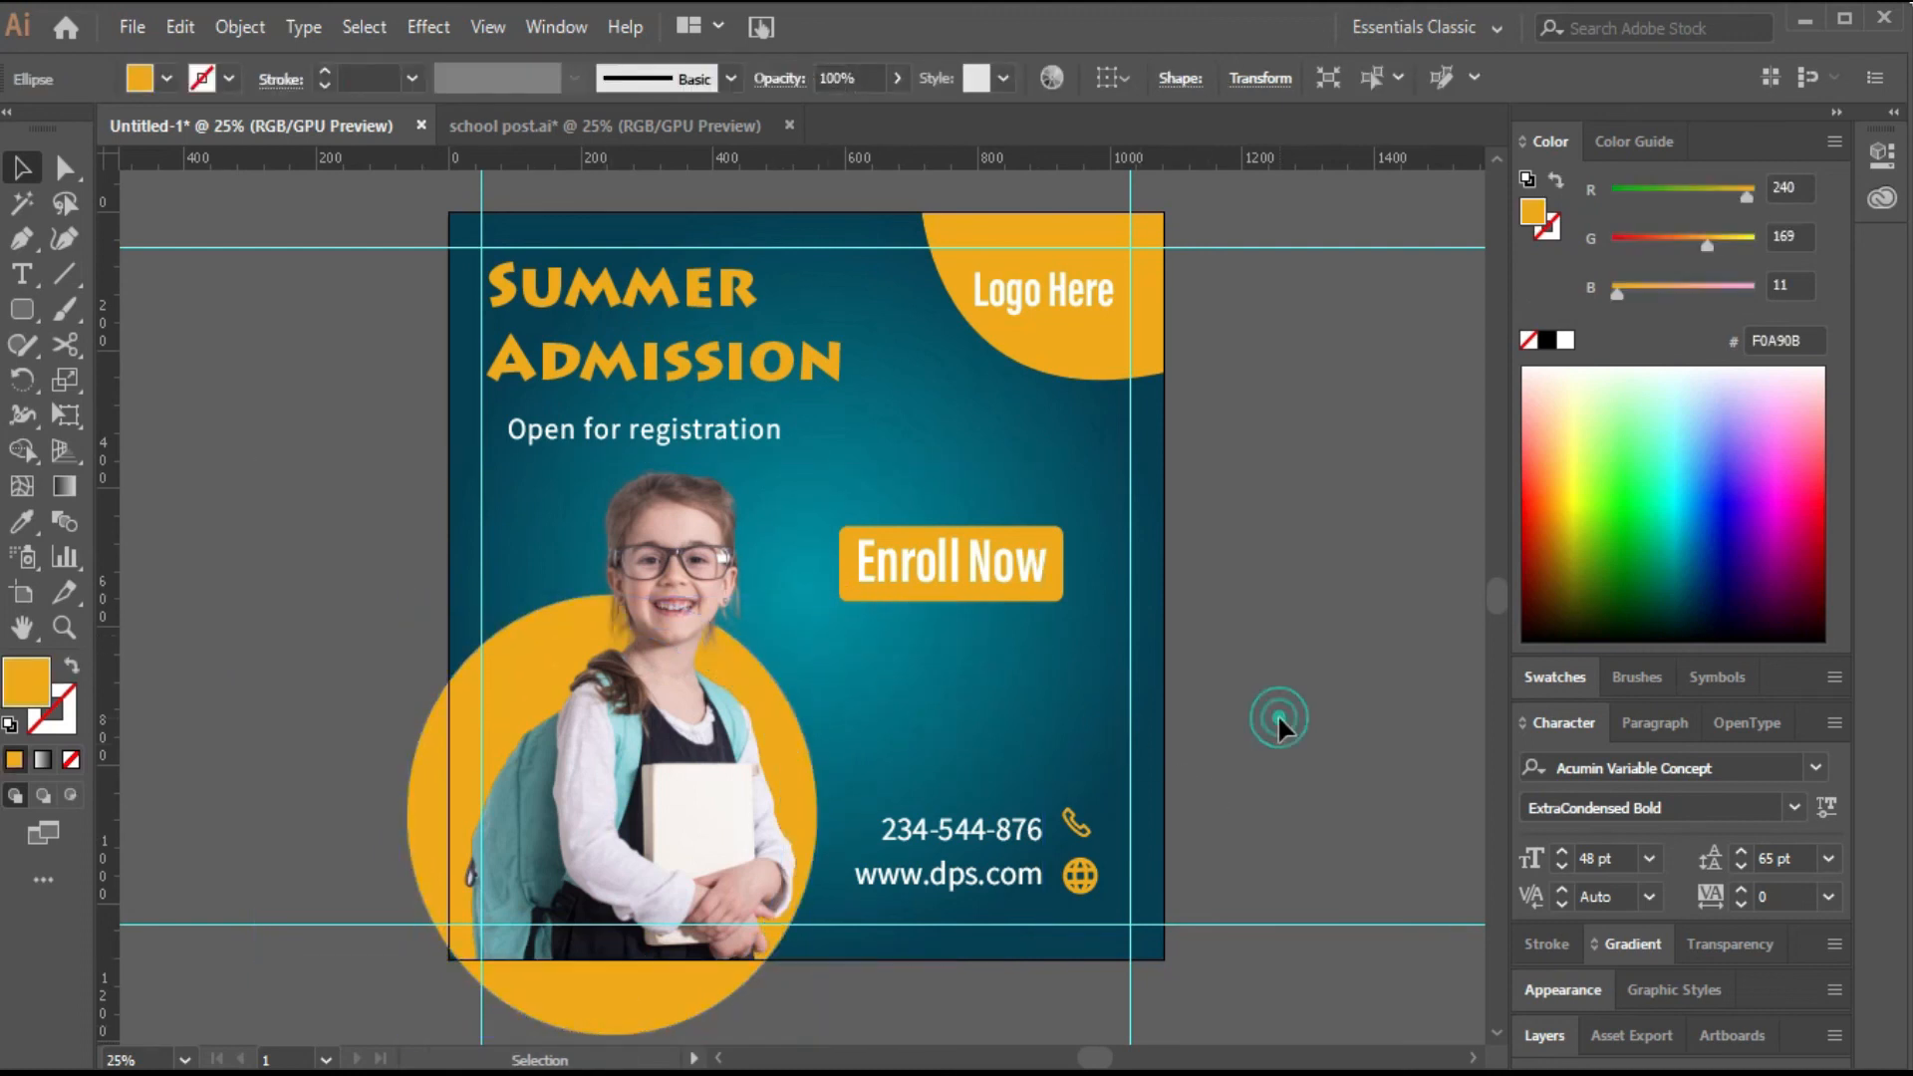
Draw a rectangle matching the artboard and use it as a clipping mask over all artwork.
left_click_drag(1278, 714, 1277, 729)
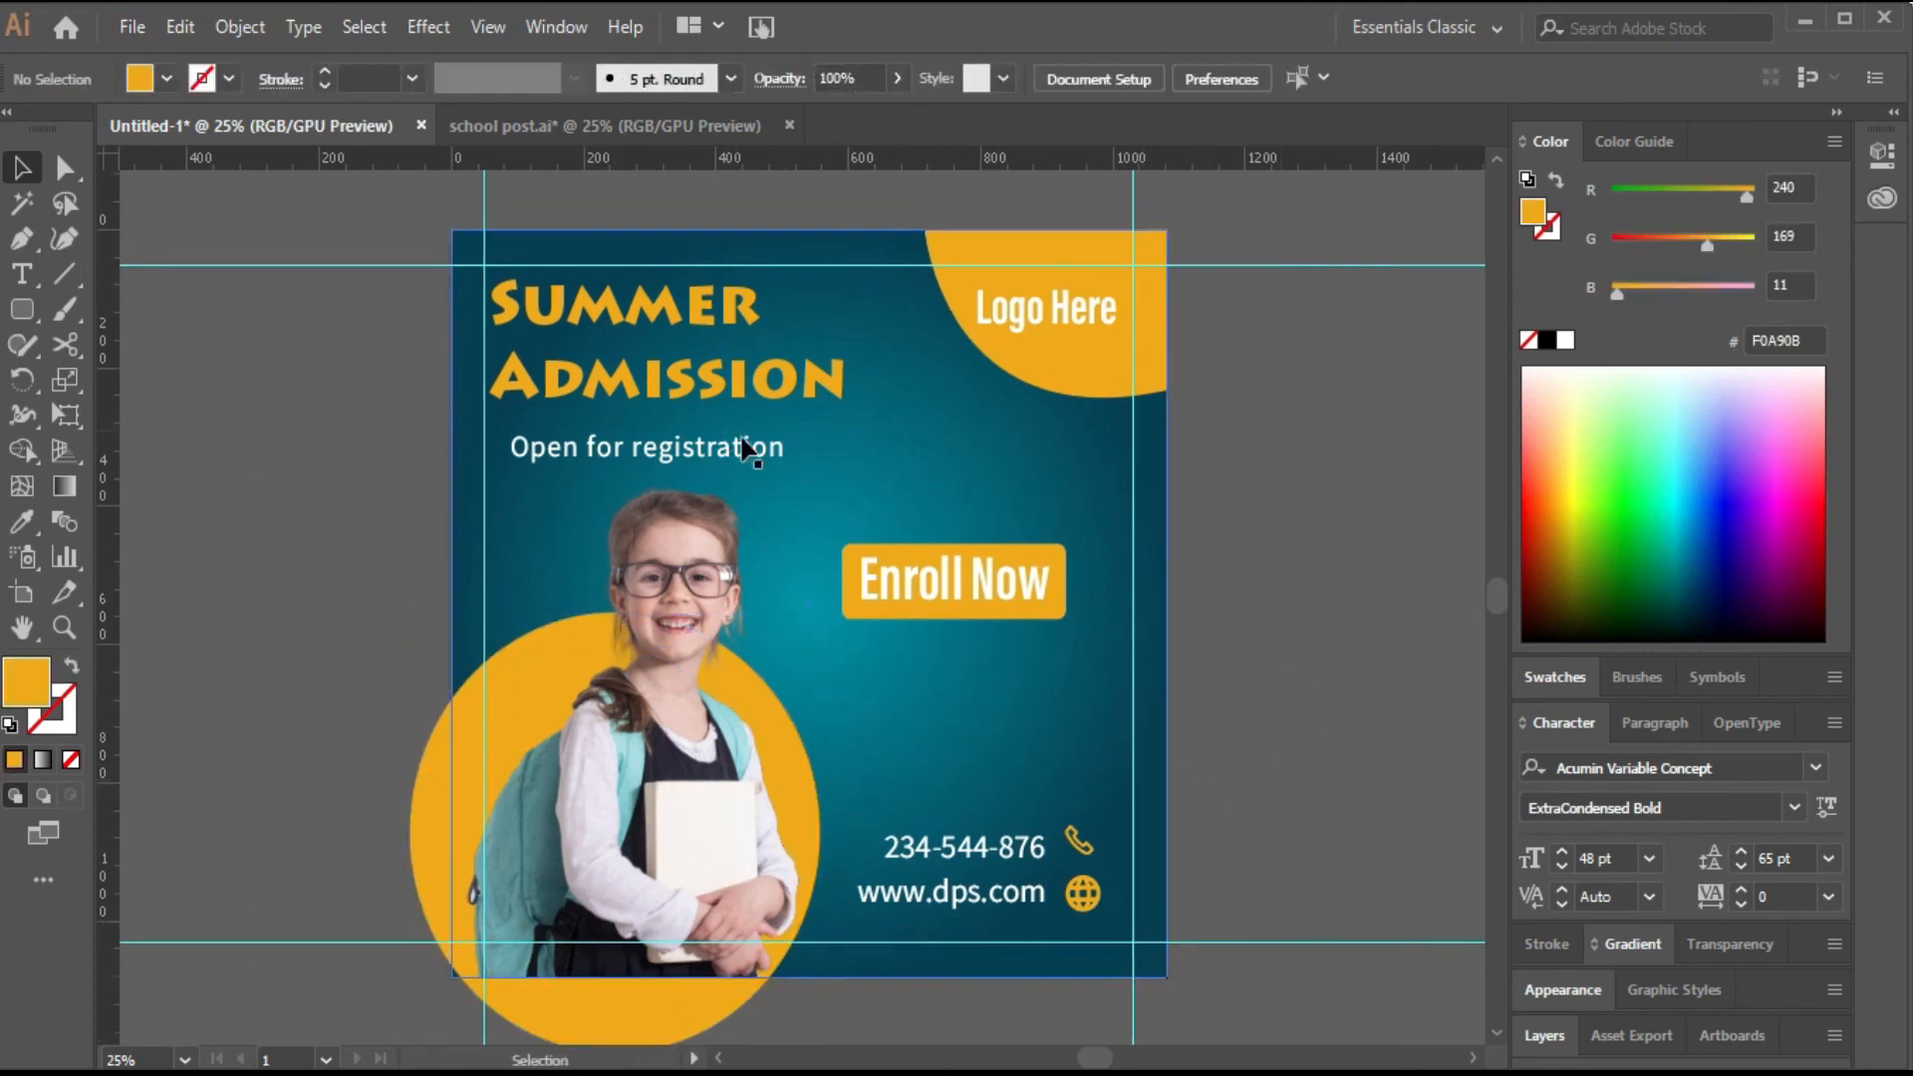
left_click_drag(22, 309, 135, 311)
left_click_drag(452, 231, 1168, 879)
key("v")
key("i")
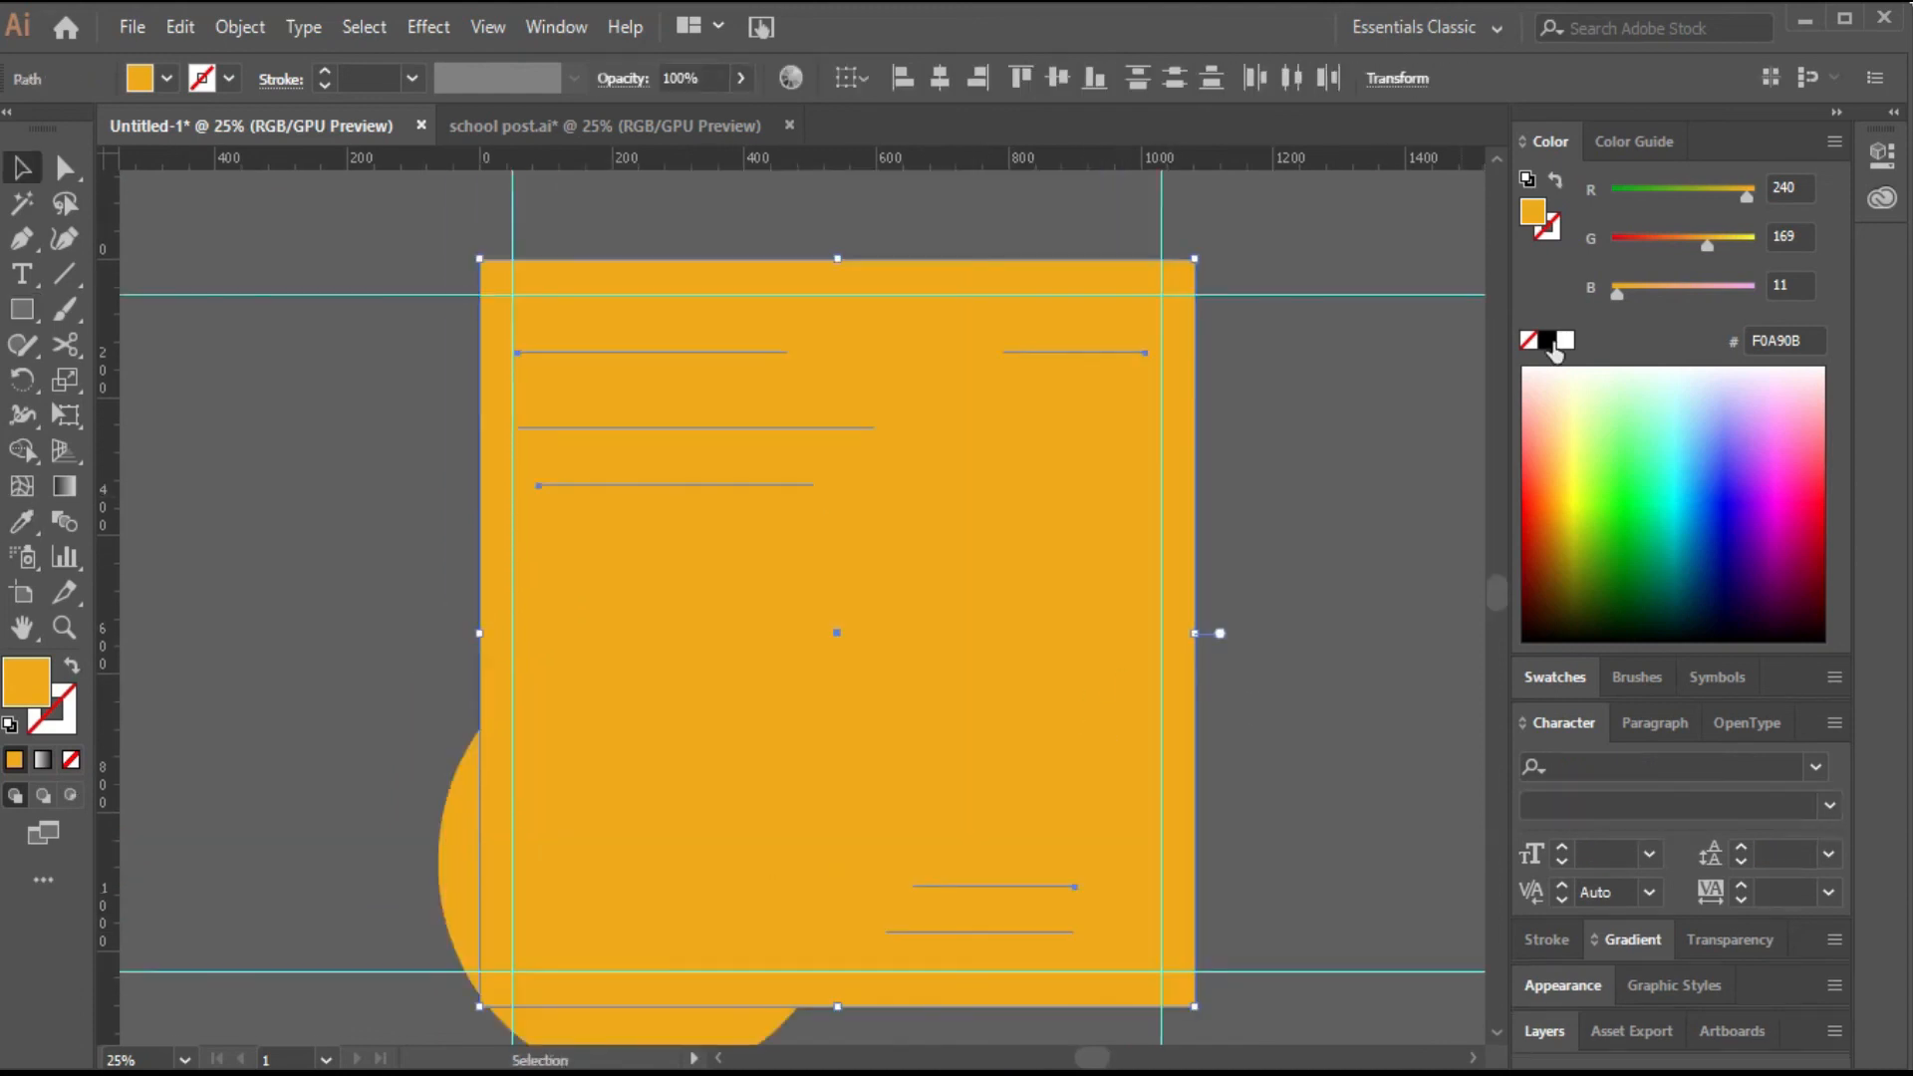
left_click(1550, 340)
key("ctrl+a")
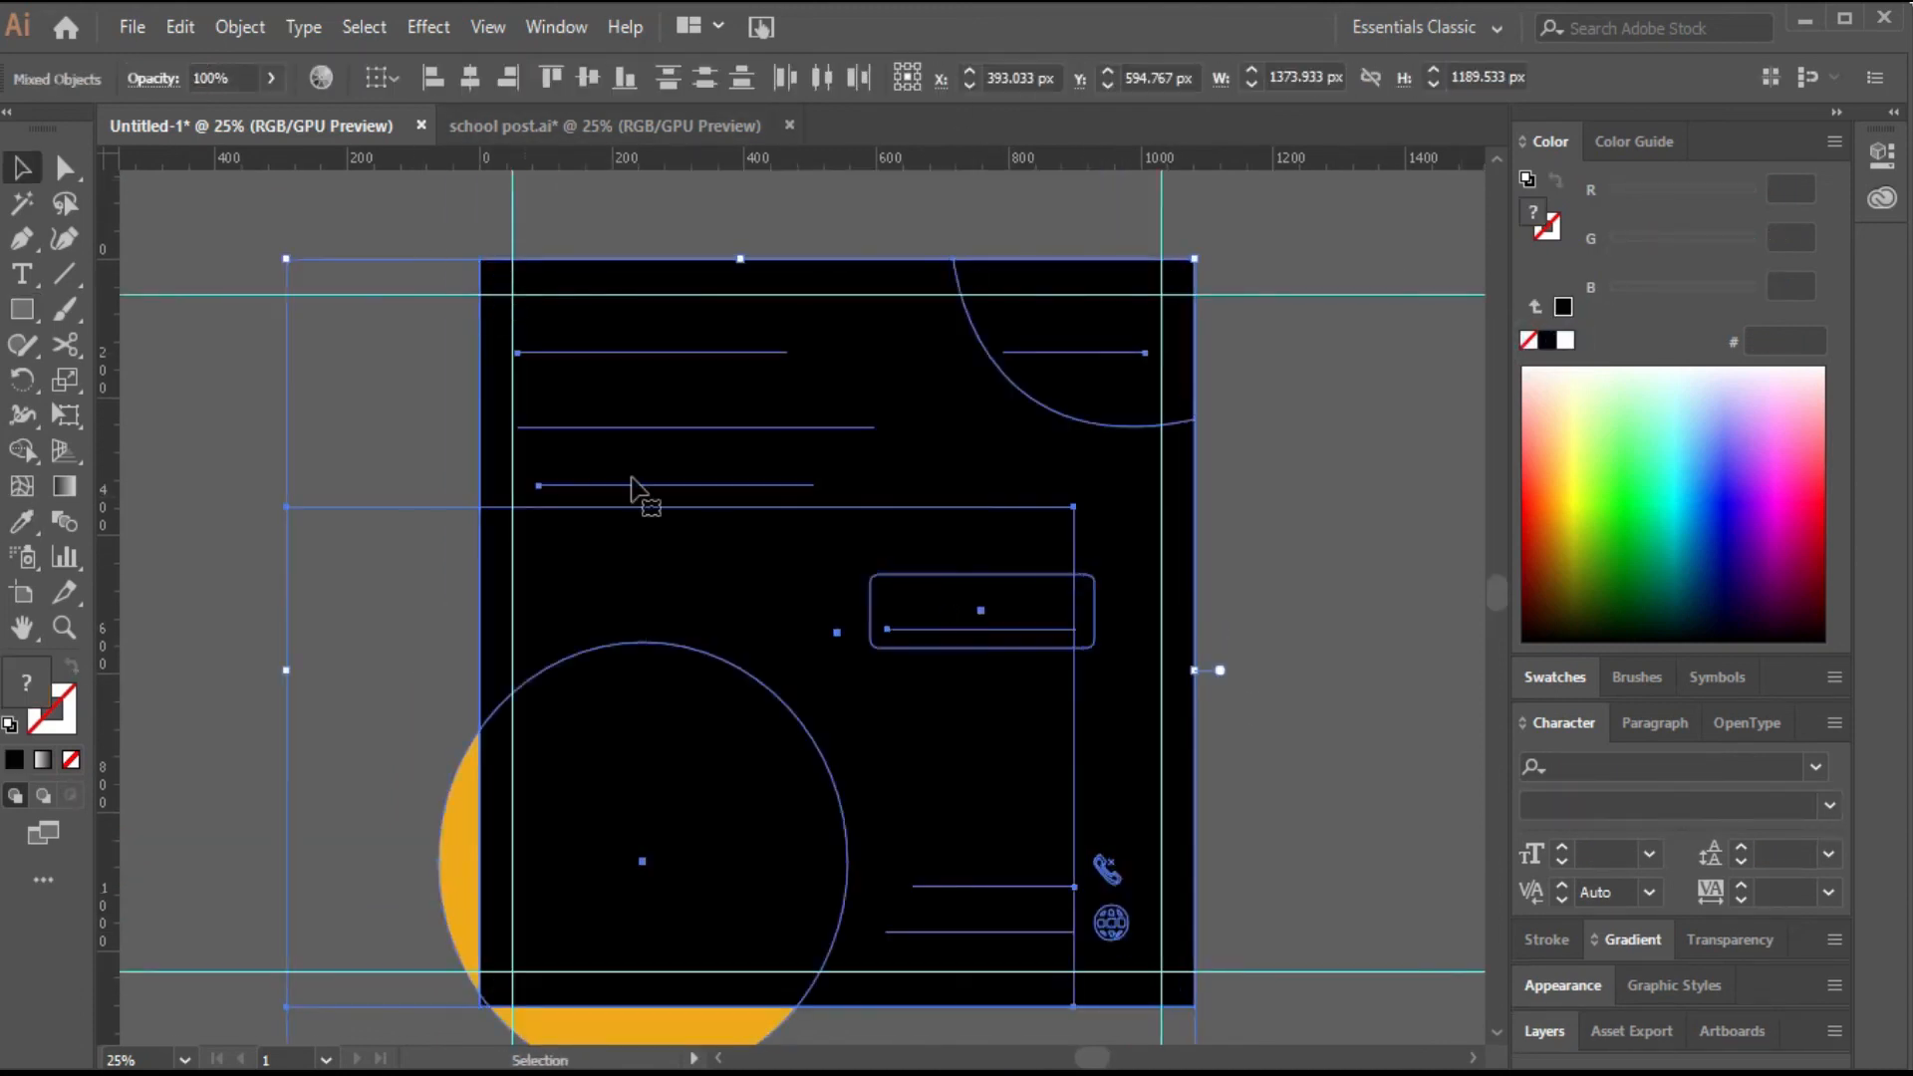
right_click(738, 586)
left_click(913, 795)
left_click(1269, 767)
Hide the guides.
right_click(1168, 764)
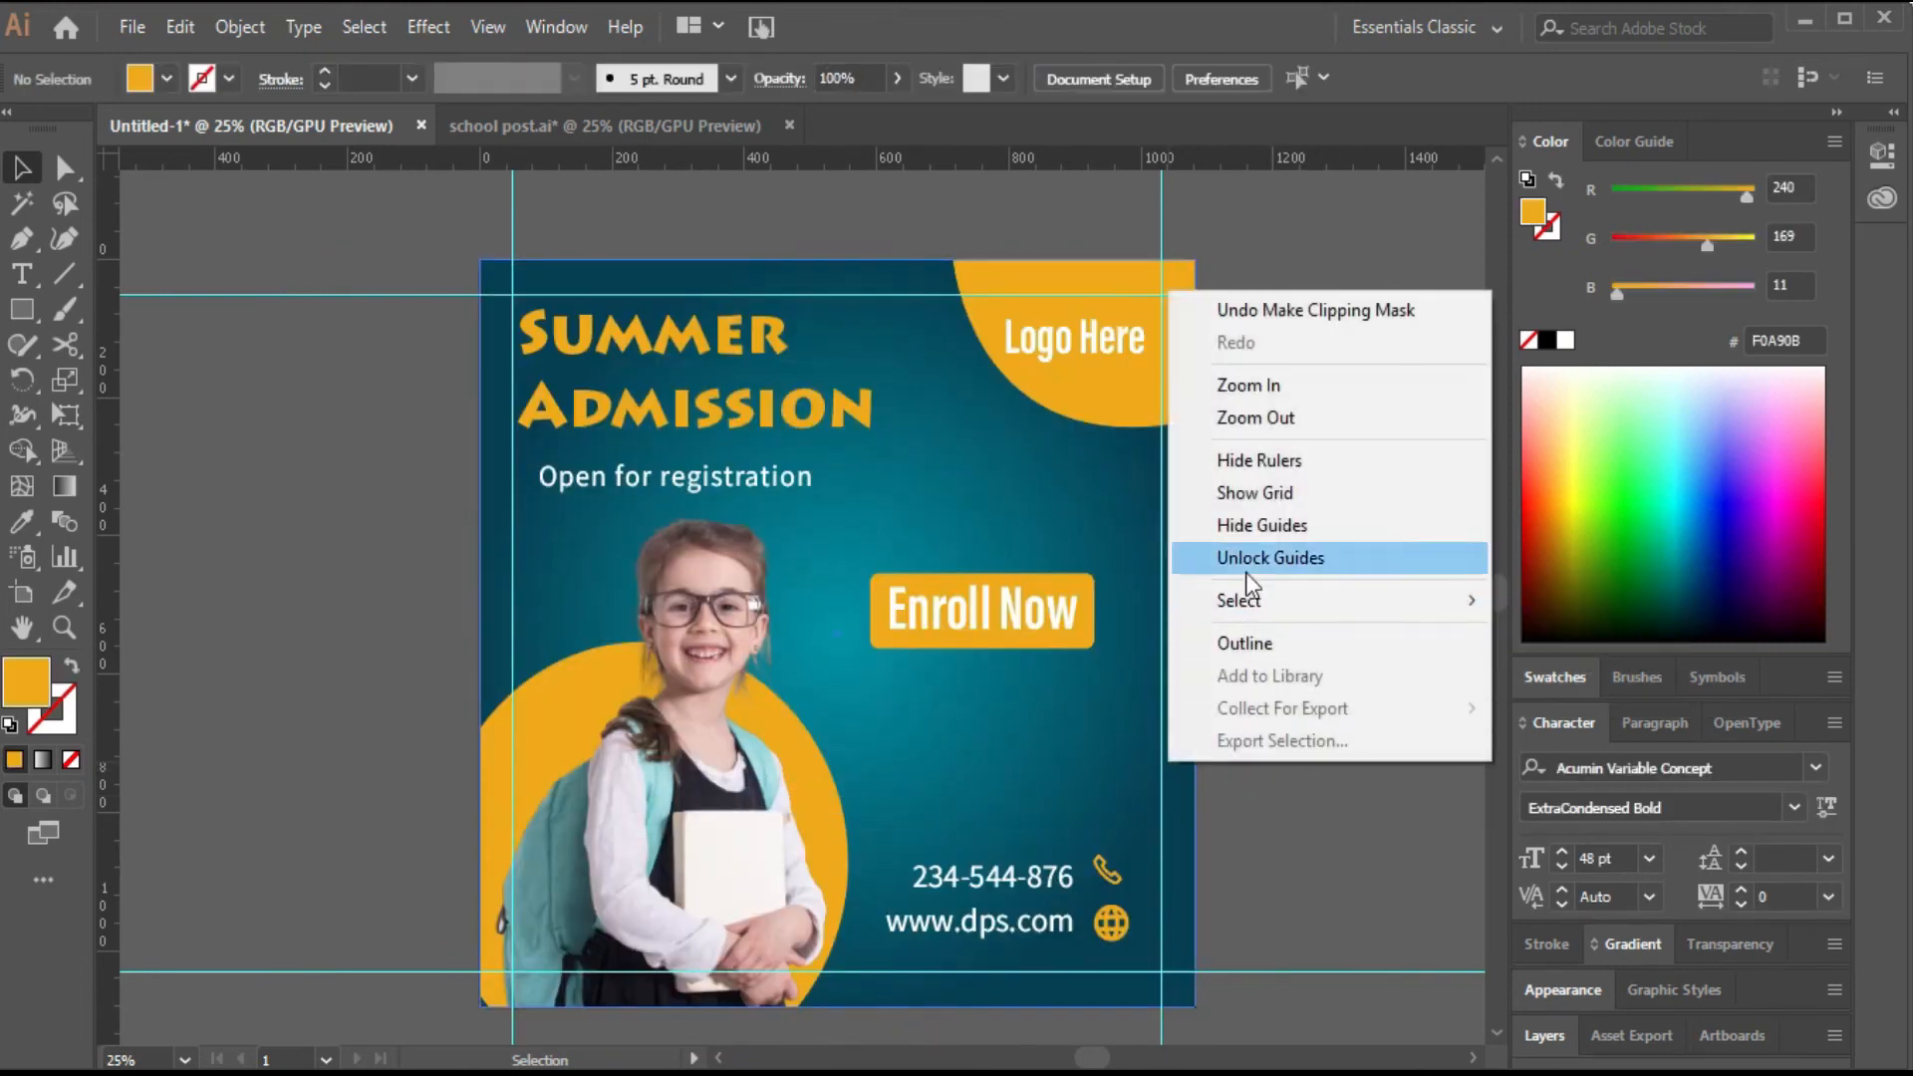
left_click(1246, 528)
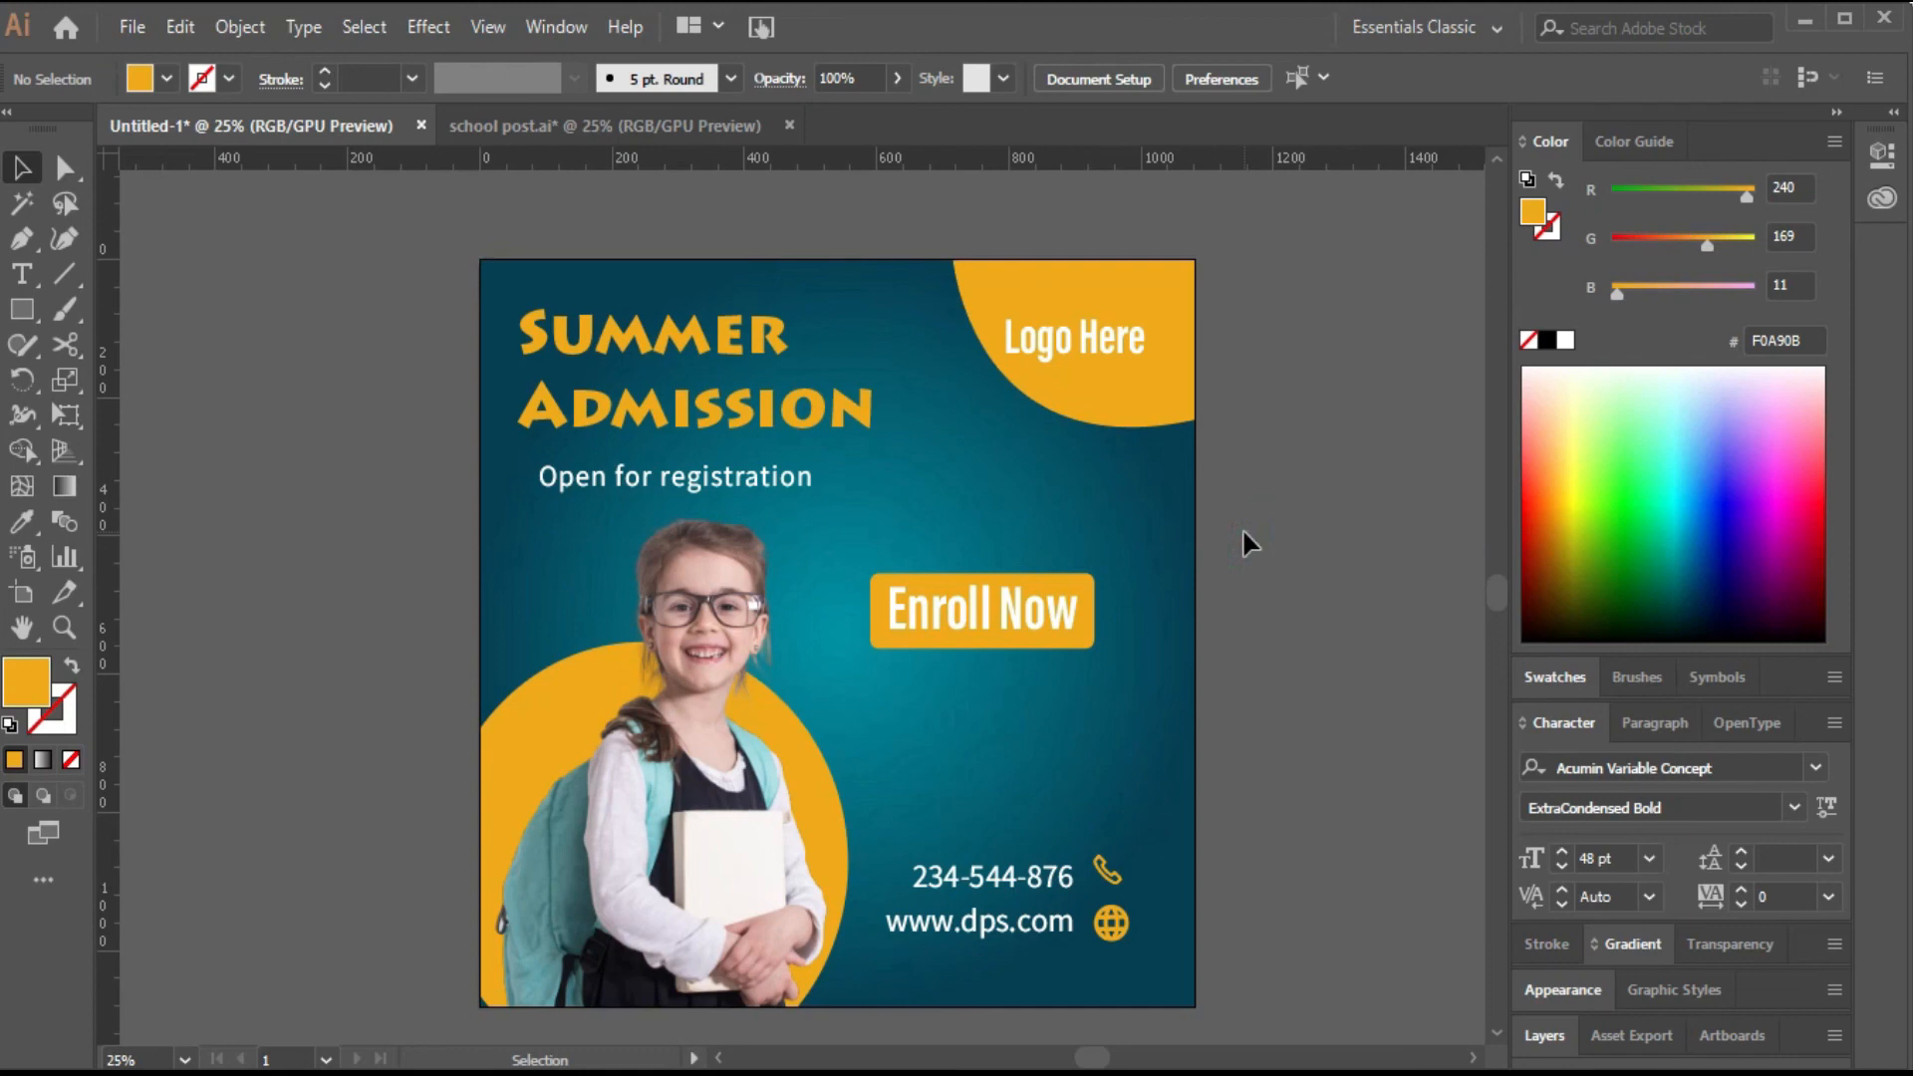